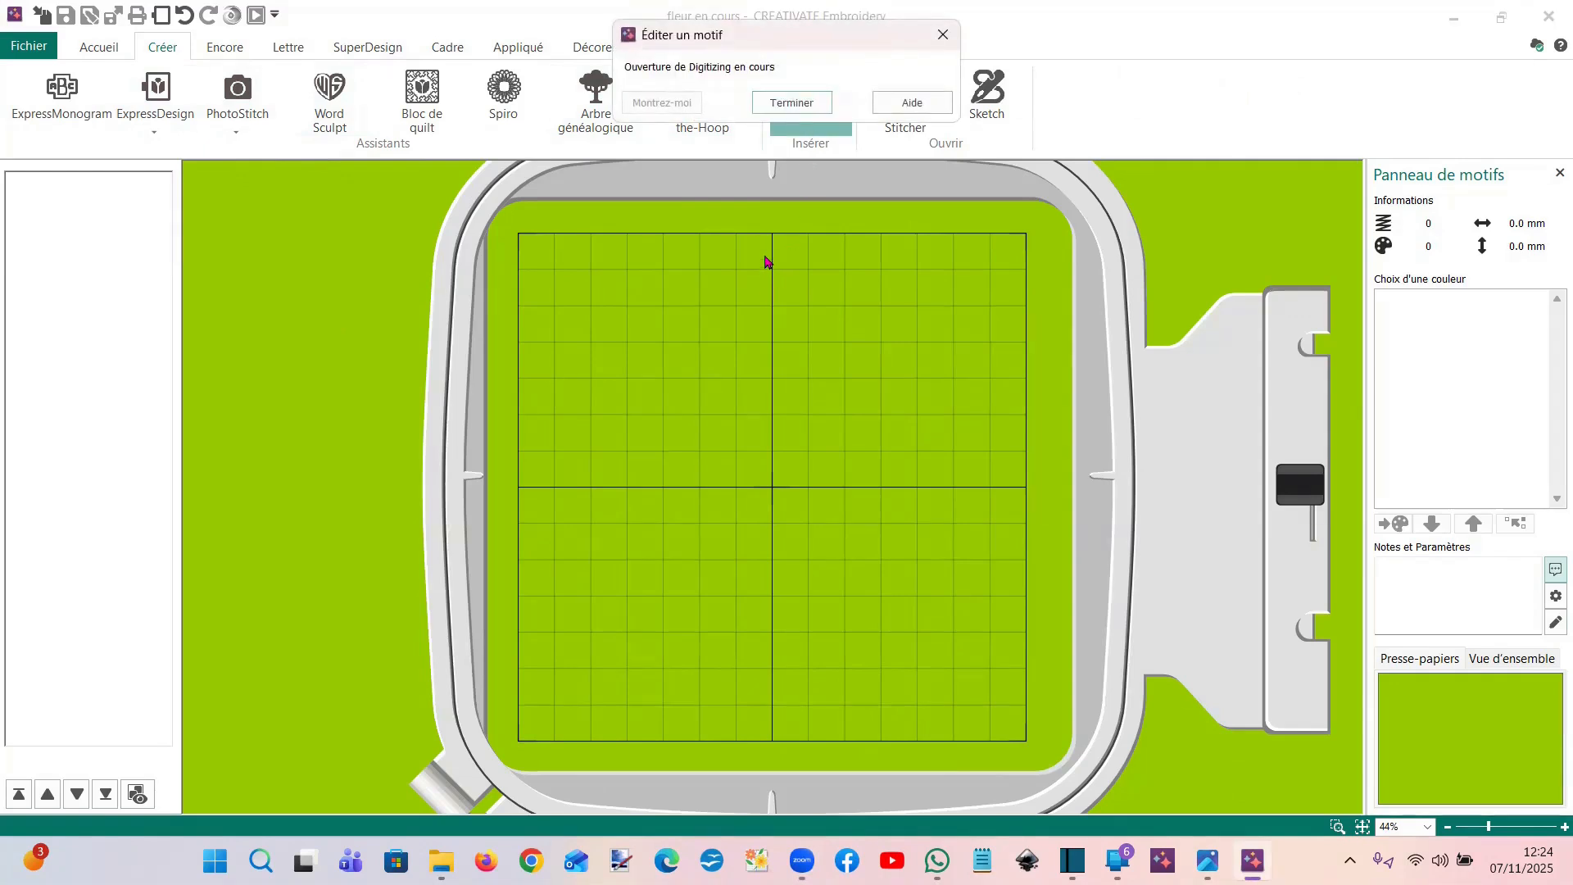
# Switch to CREATIVATE Digitizing and dismiss the ExpressDesign Wizard
pyautogui.moveTo(1252, 860)
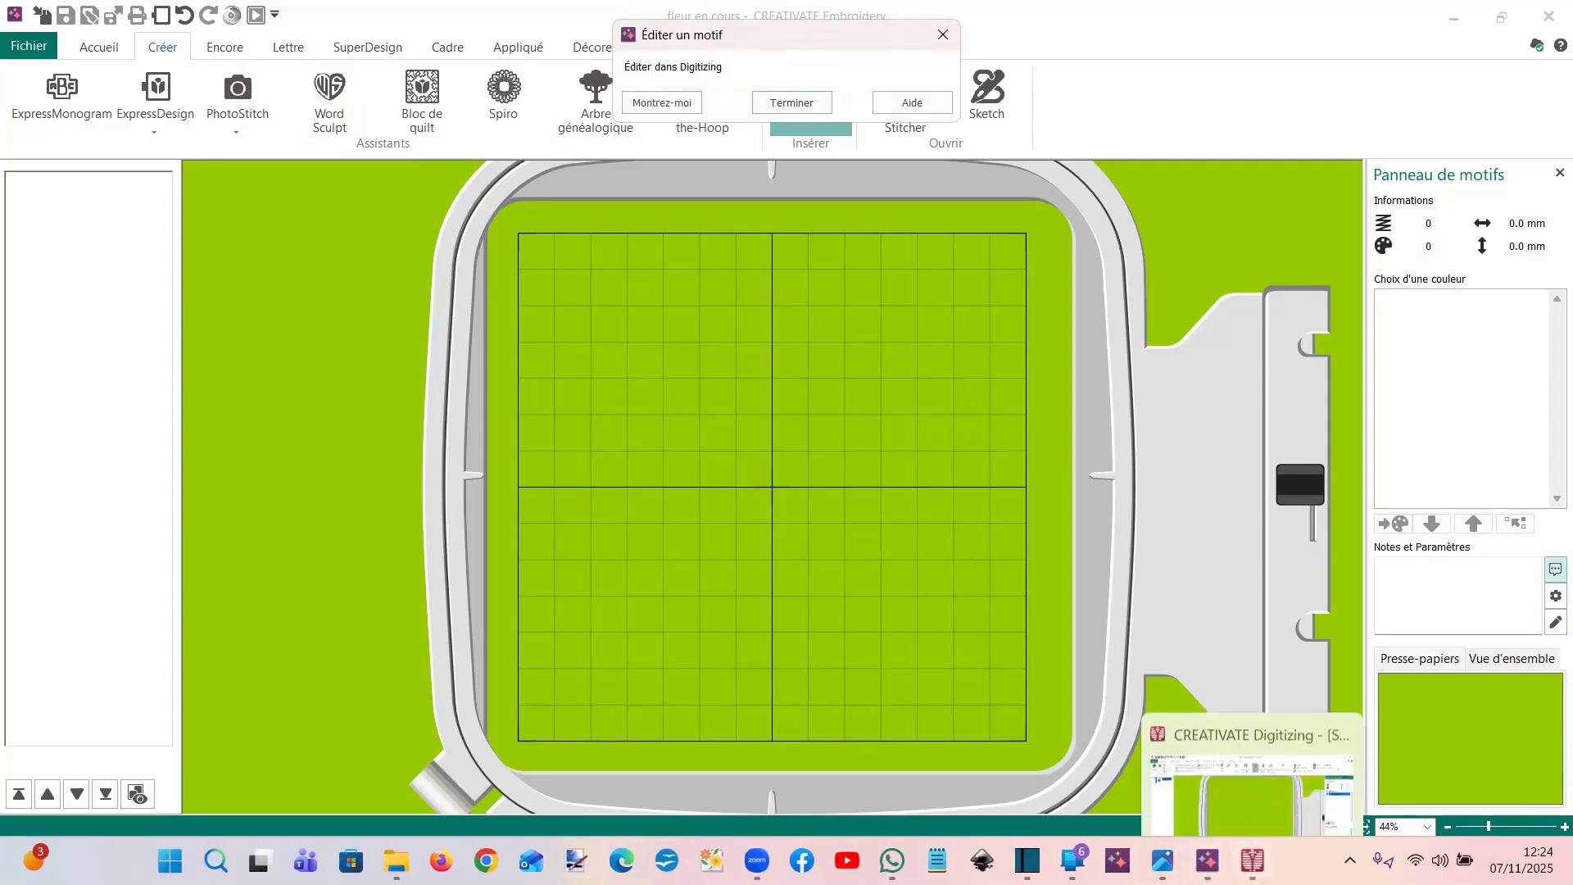
pyautogui.click(1252, 757)
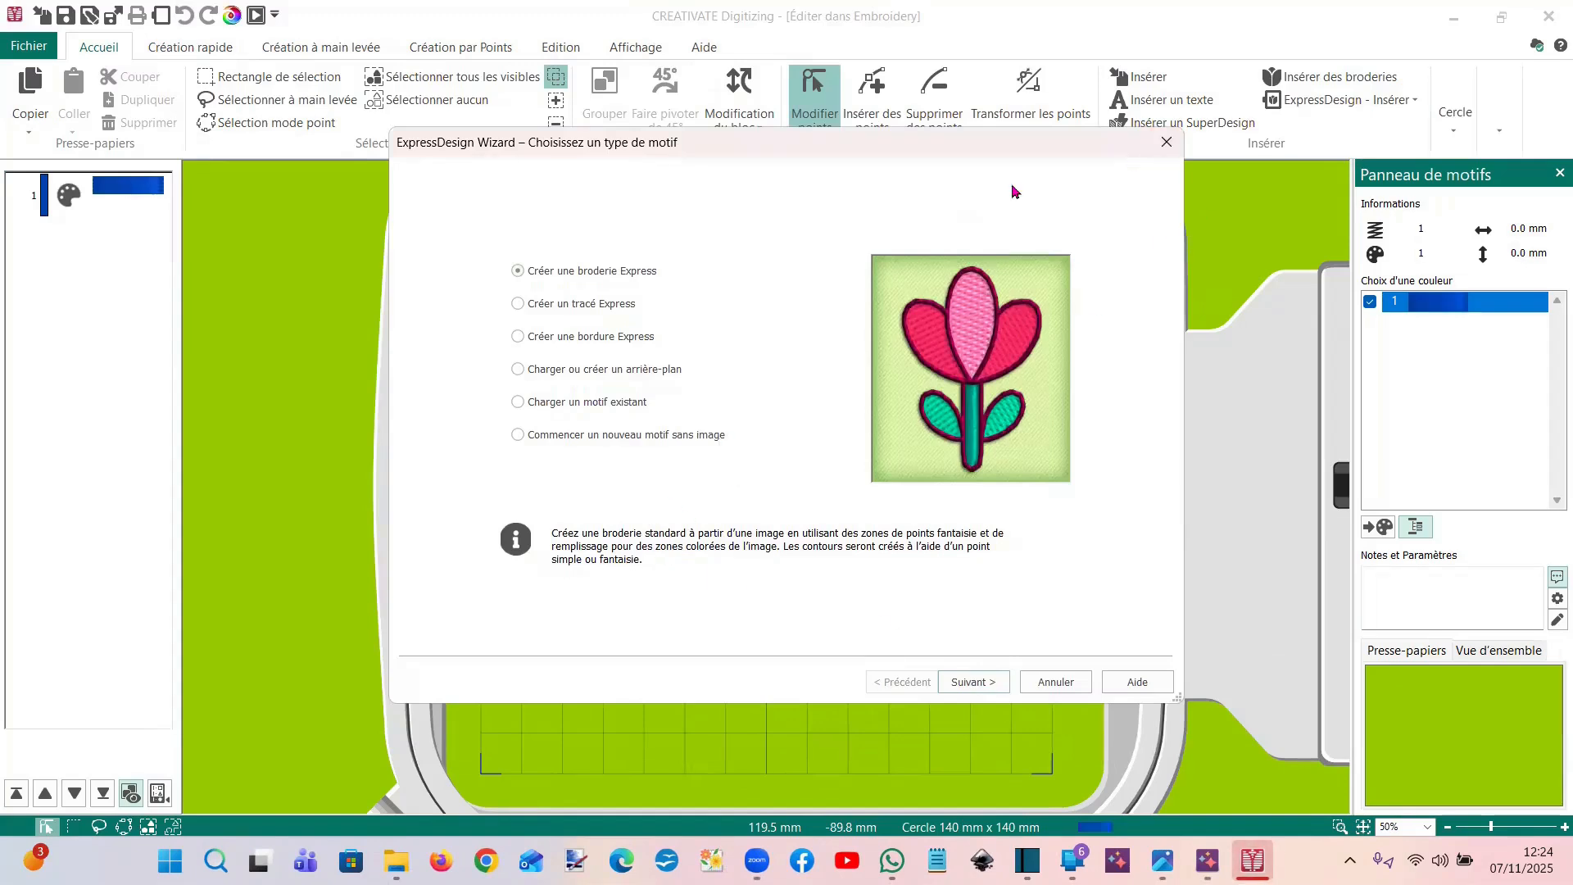
pyautogui.click(1166, 142)
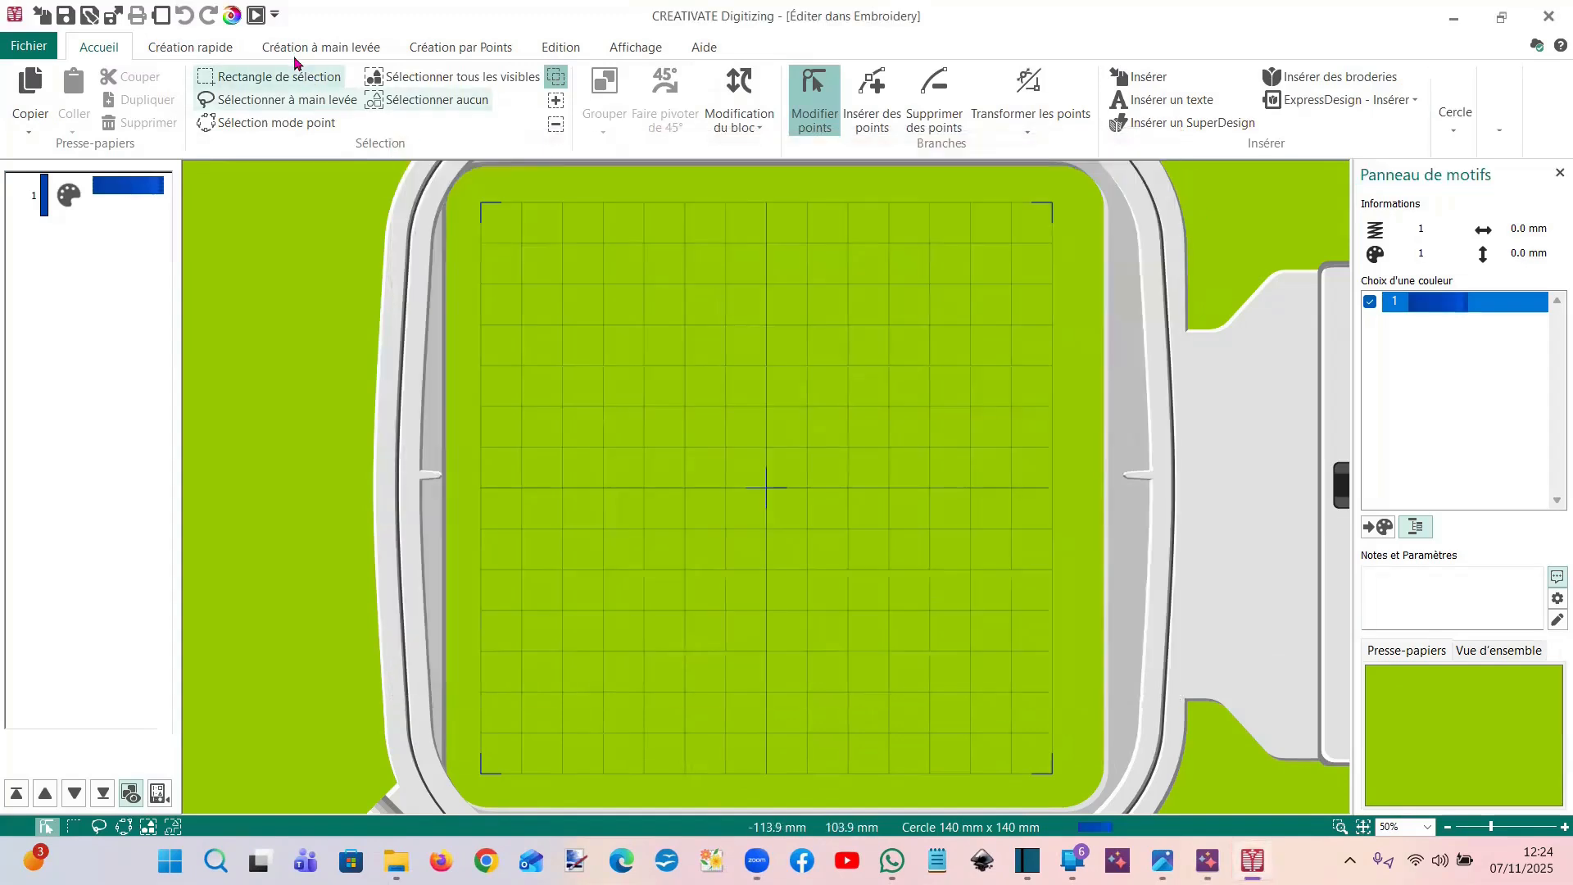
# Insert square shape 3 with a standard fill and no satin line, and stretch it to about 115 × 54 mm
pyautogui.click(208, 51)
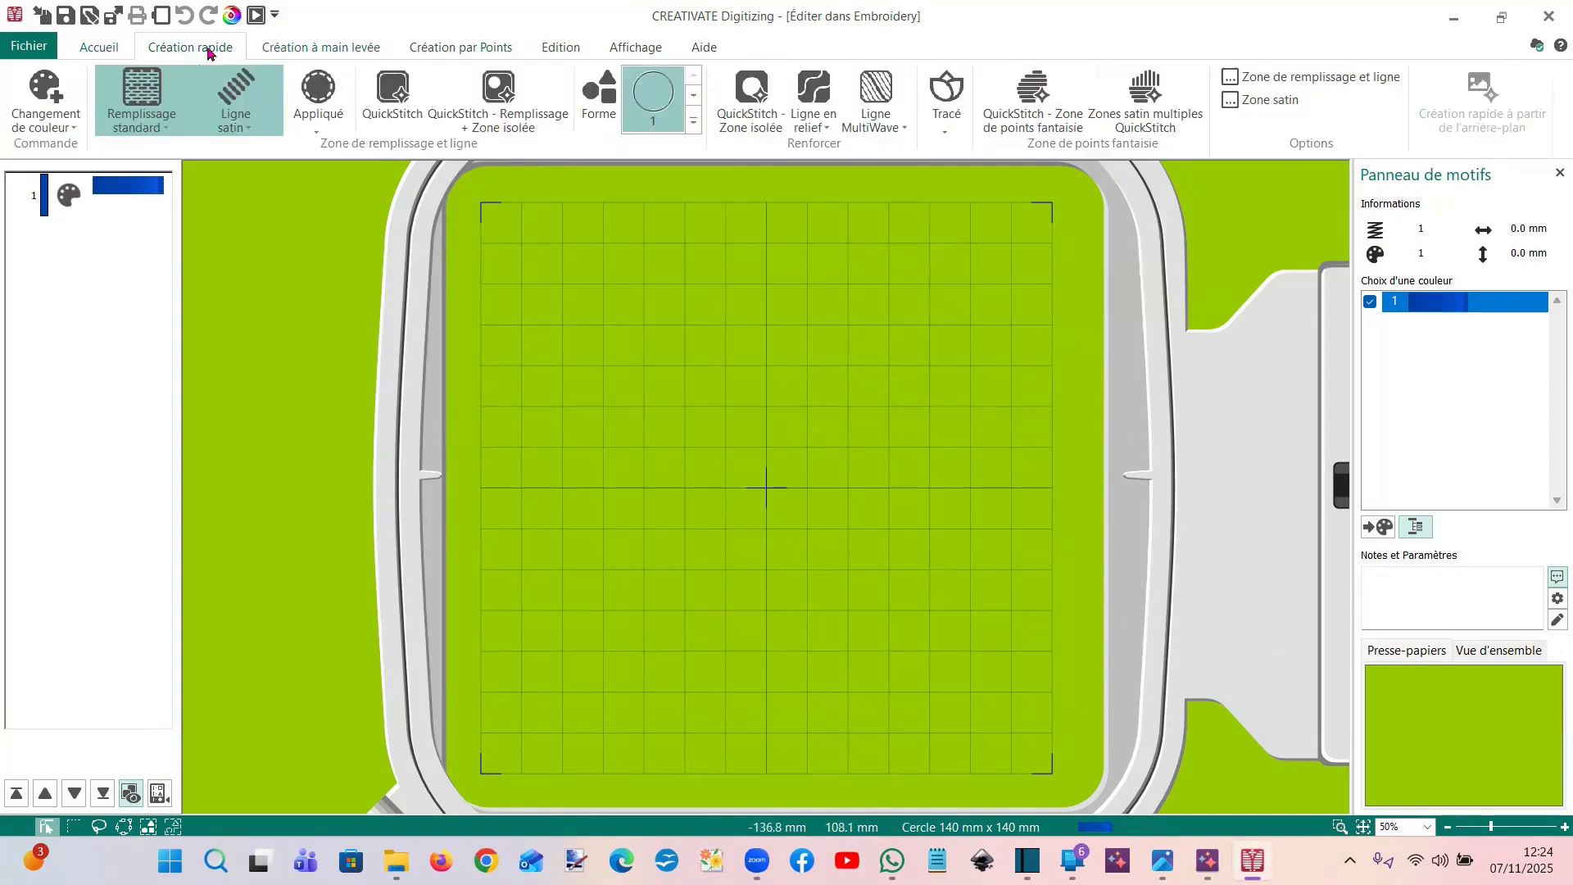
pyautogui.click(692, 123)
pyautogui.click(777, 98)
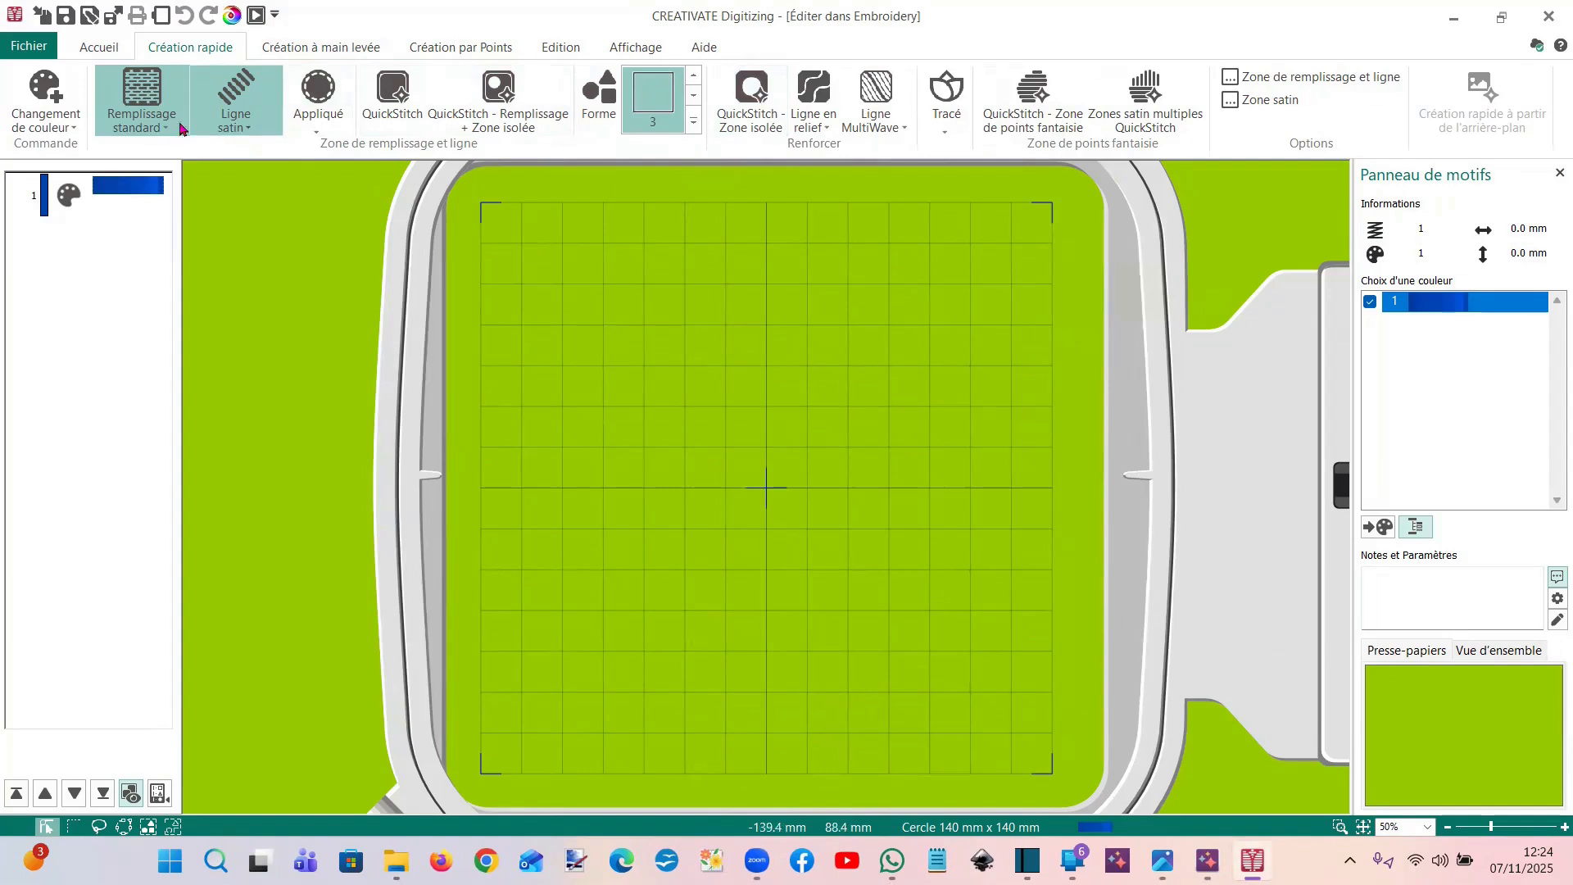
pyautogui.click(234, 98)
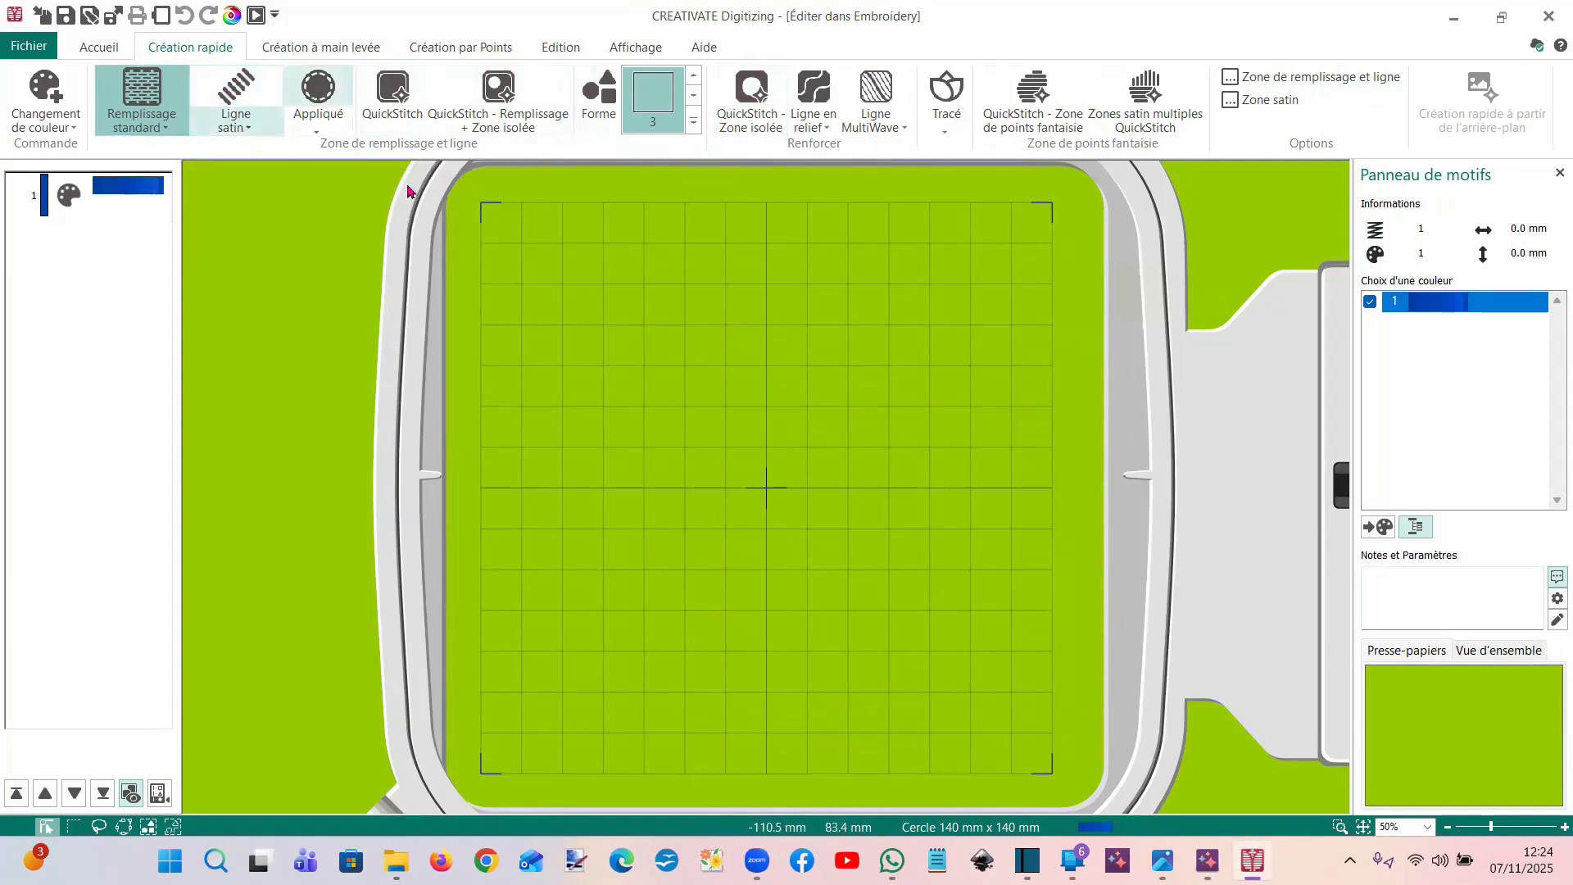
pyautogui.click(600, 107)
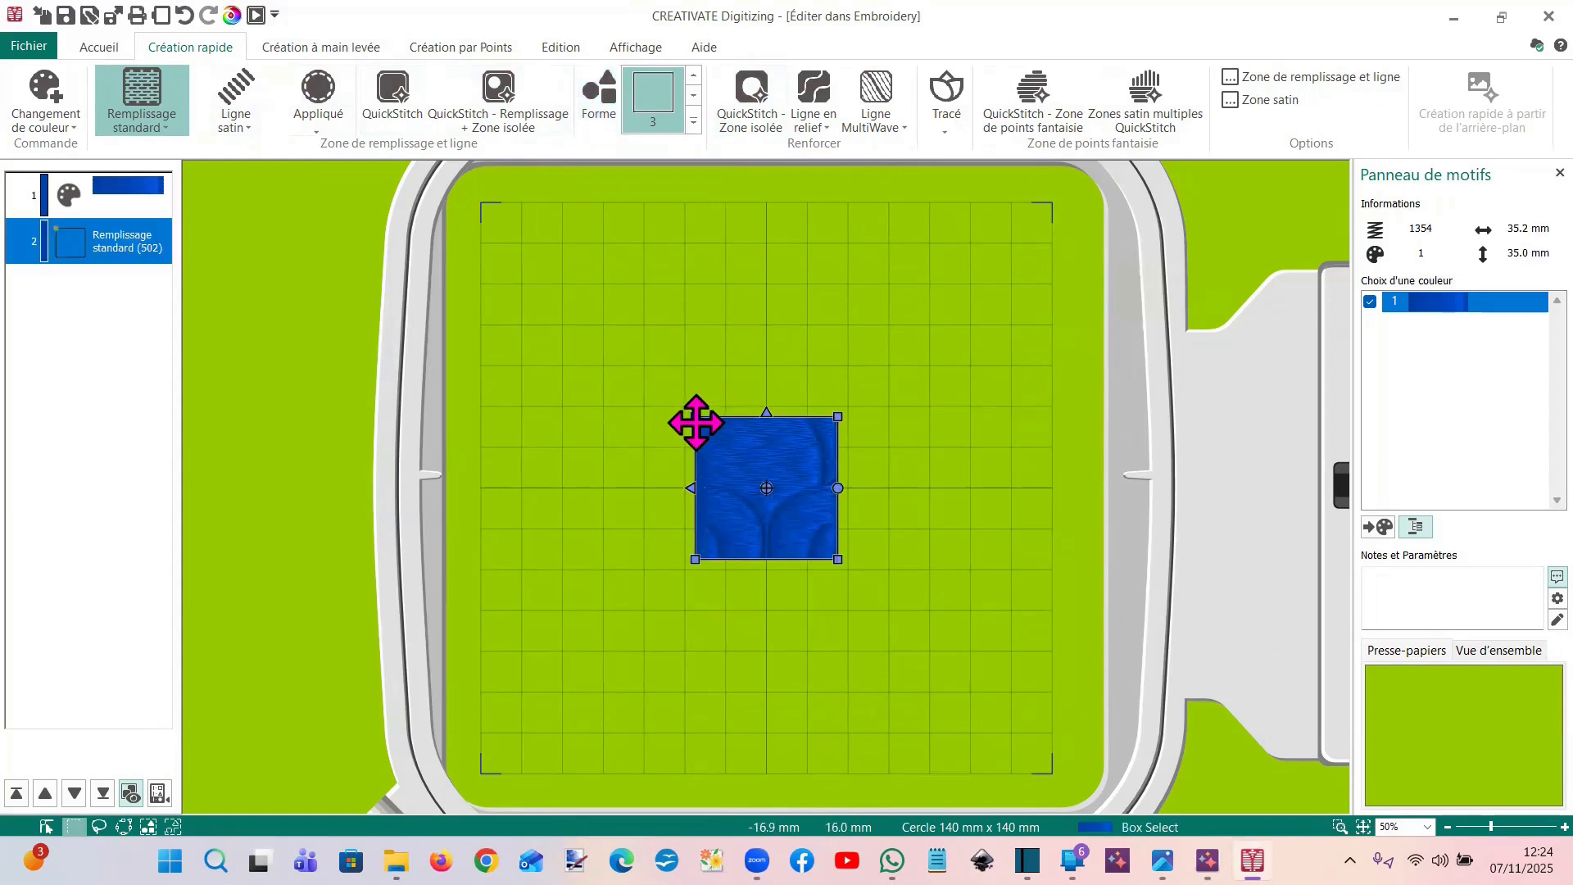
pyautogui.moveTo(695, 418); pyautogui.dragTo(528, 357)
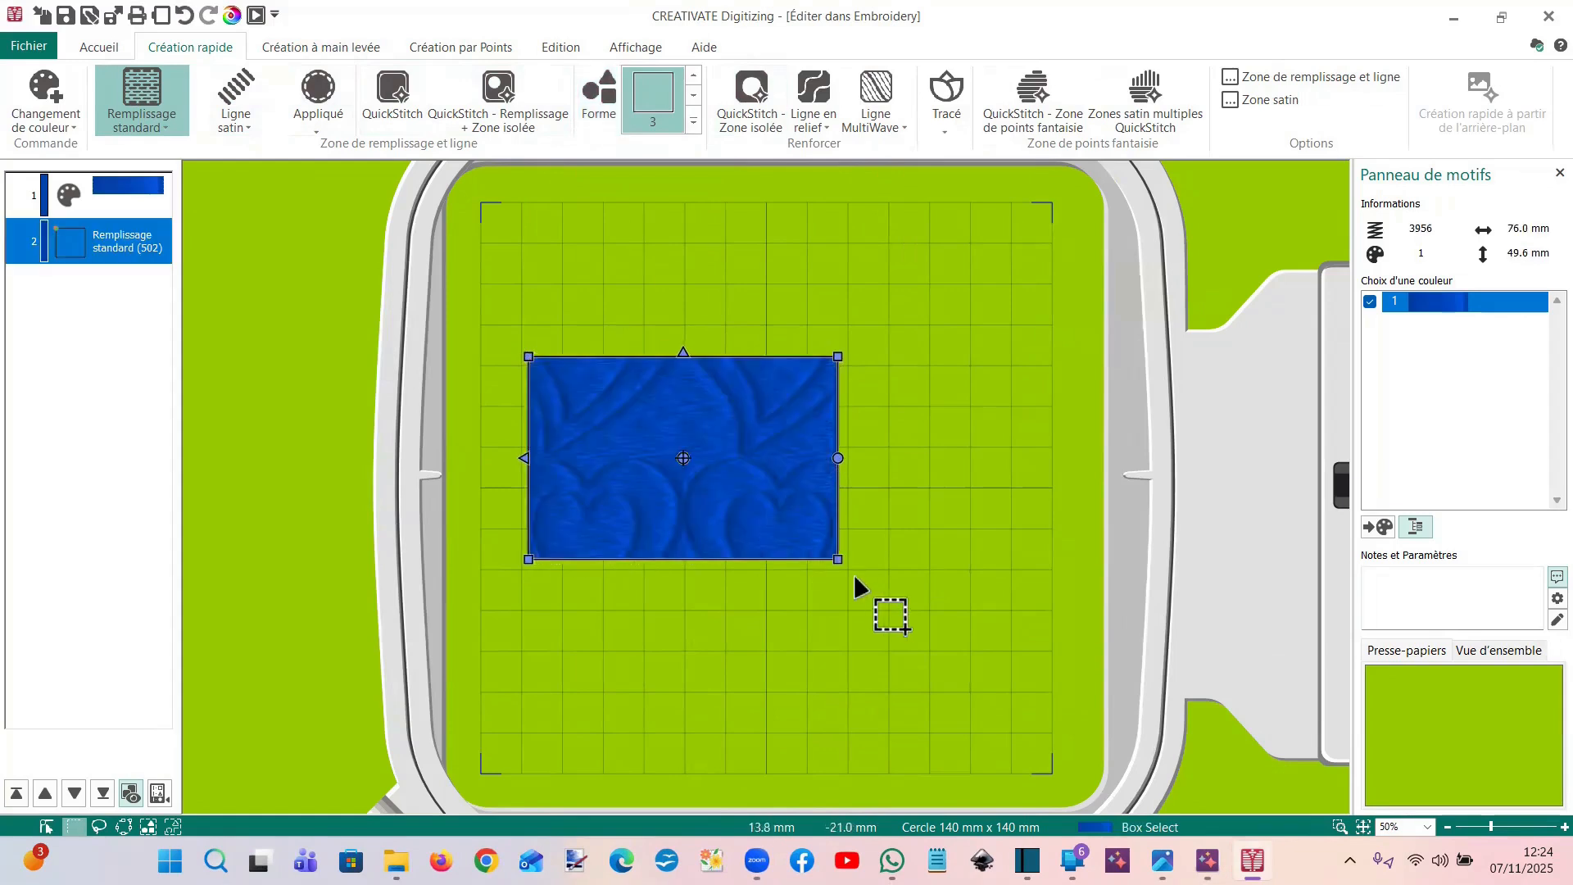
pyautogui.moveTo(837, 558); pyautogui.dragTo(996, 578)
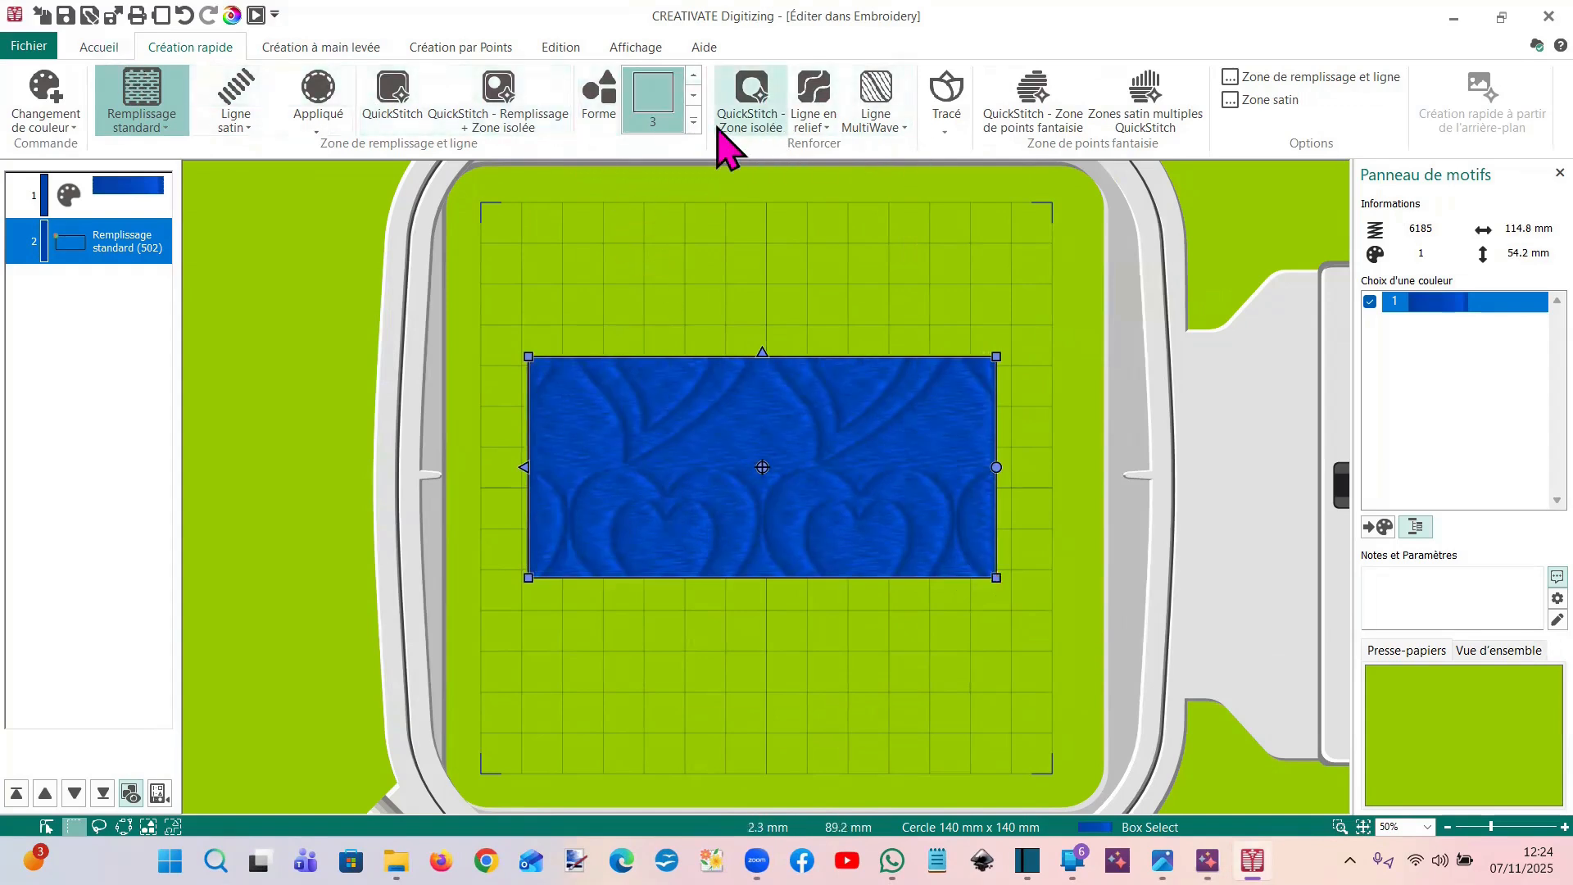
# Change the rectangle's fill to Remplissage Crosshatch with a spacing of 2.7 mm
pyautogui.click(706, 418)
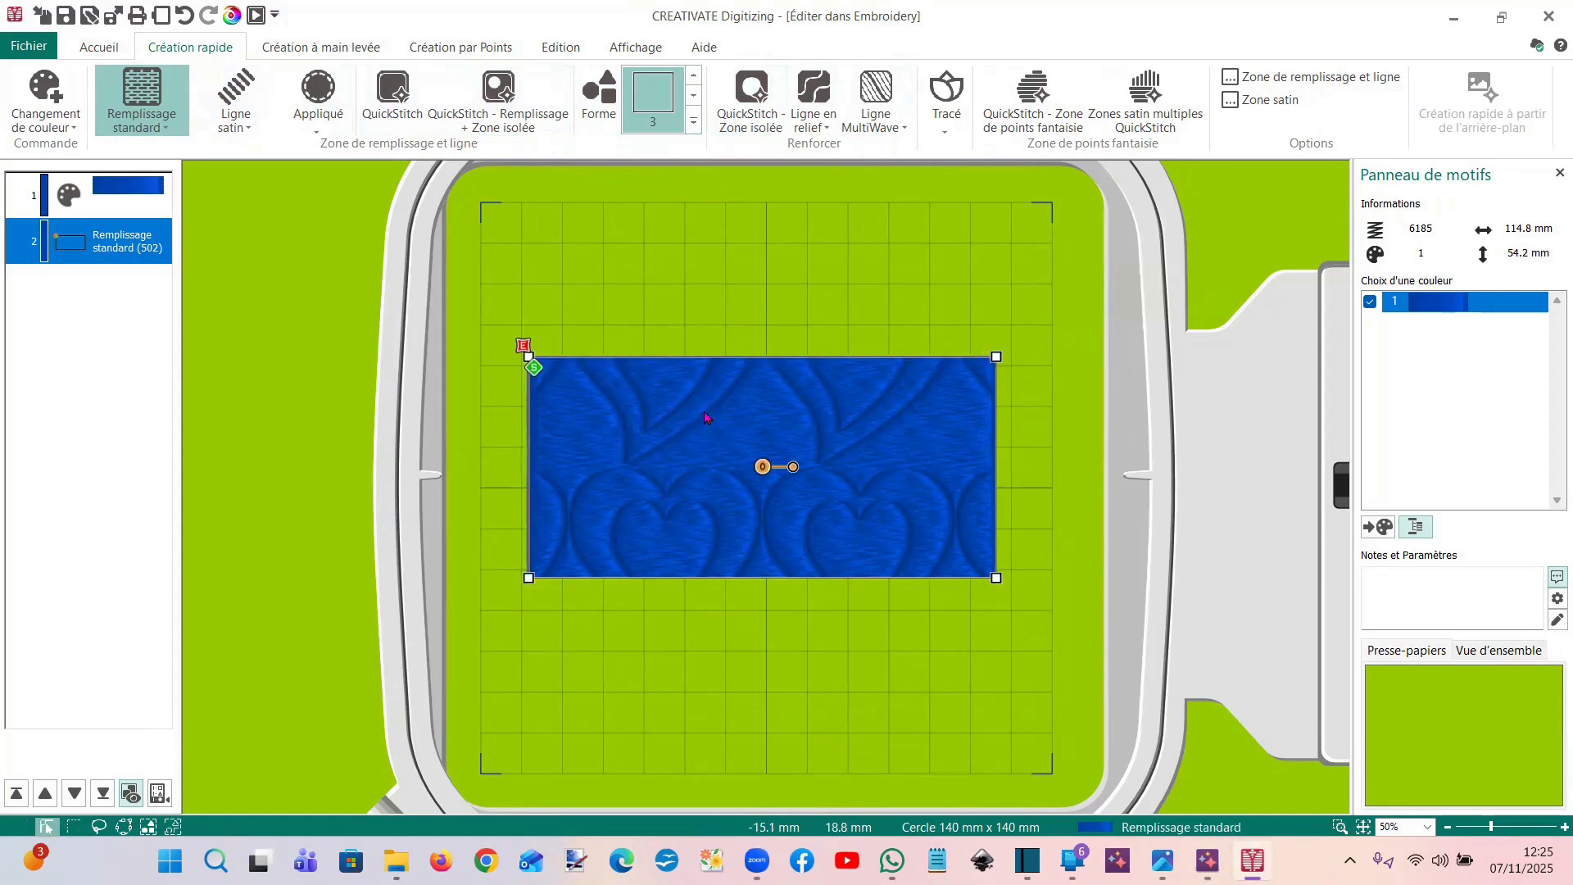
pyautogui.doubleClick(706, 418)
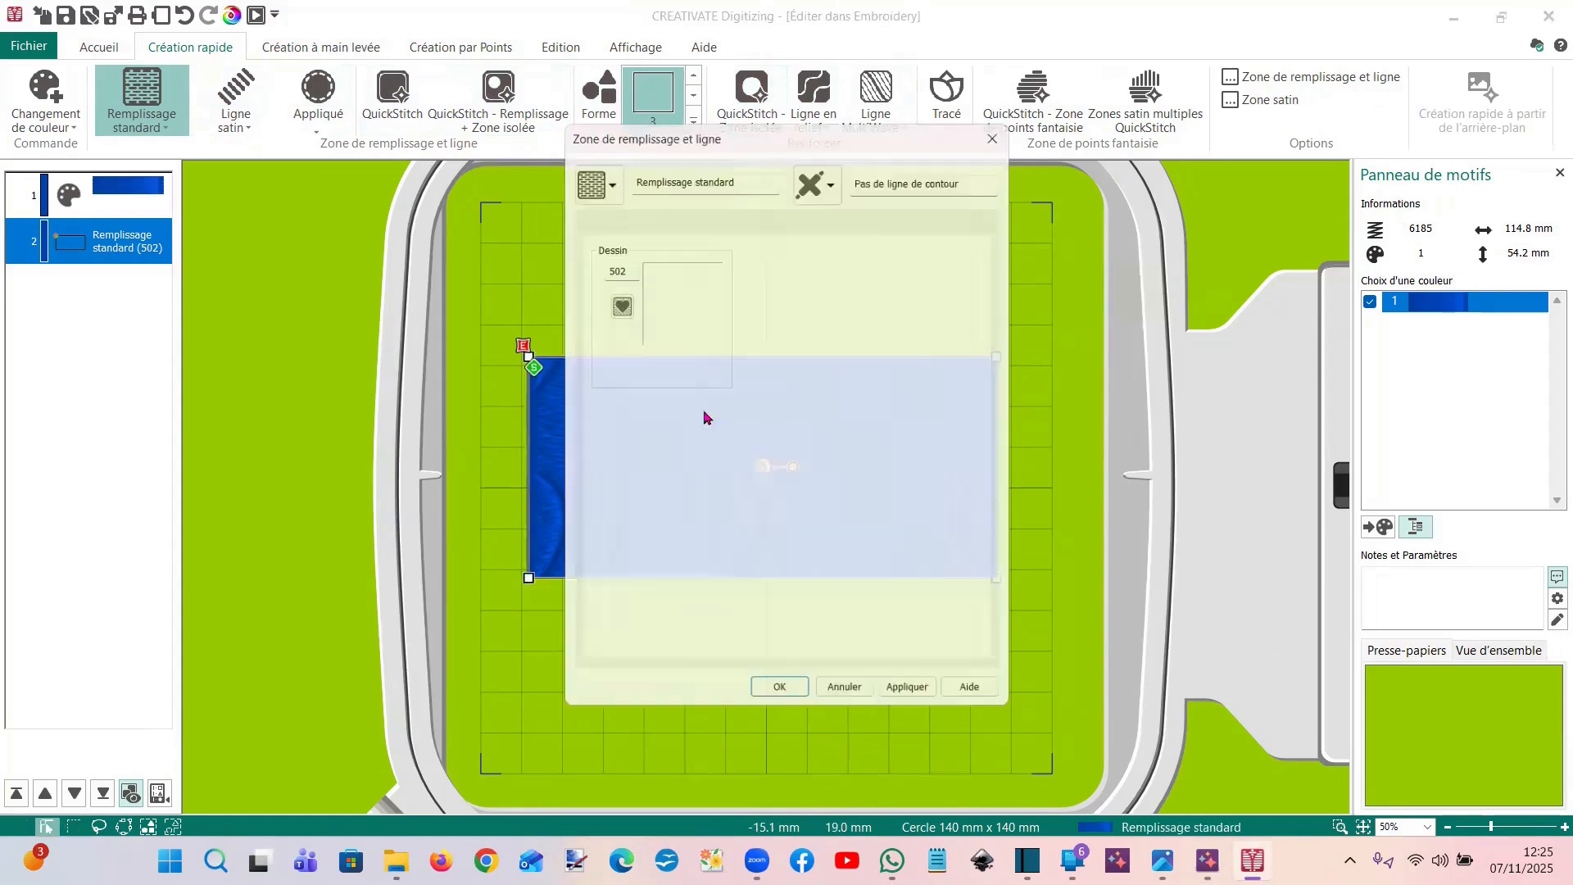
pyautogui.click(589, 171)
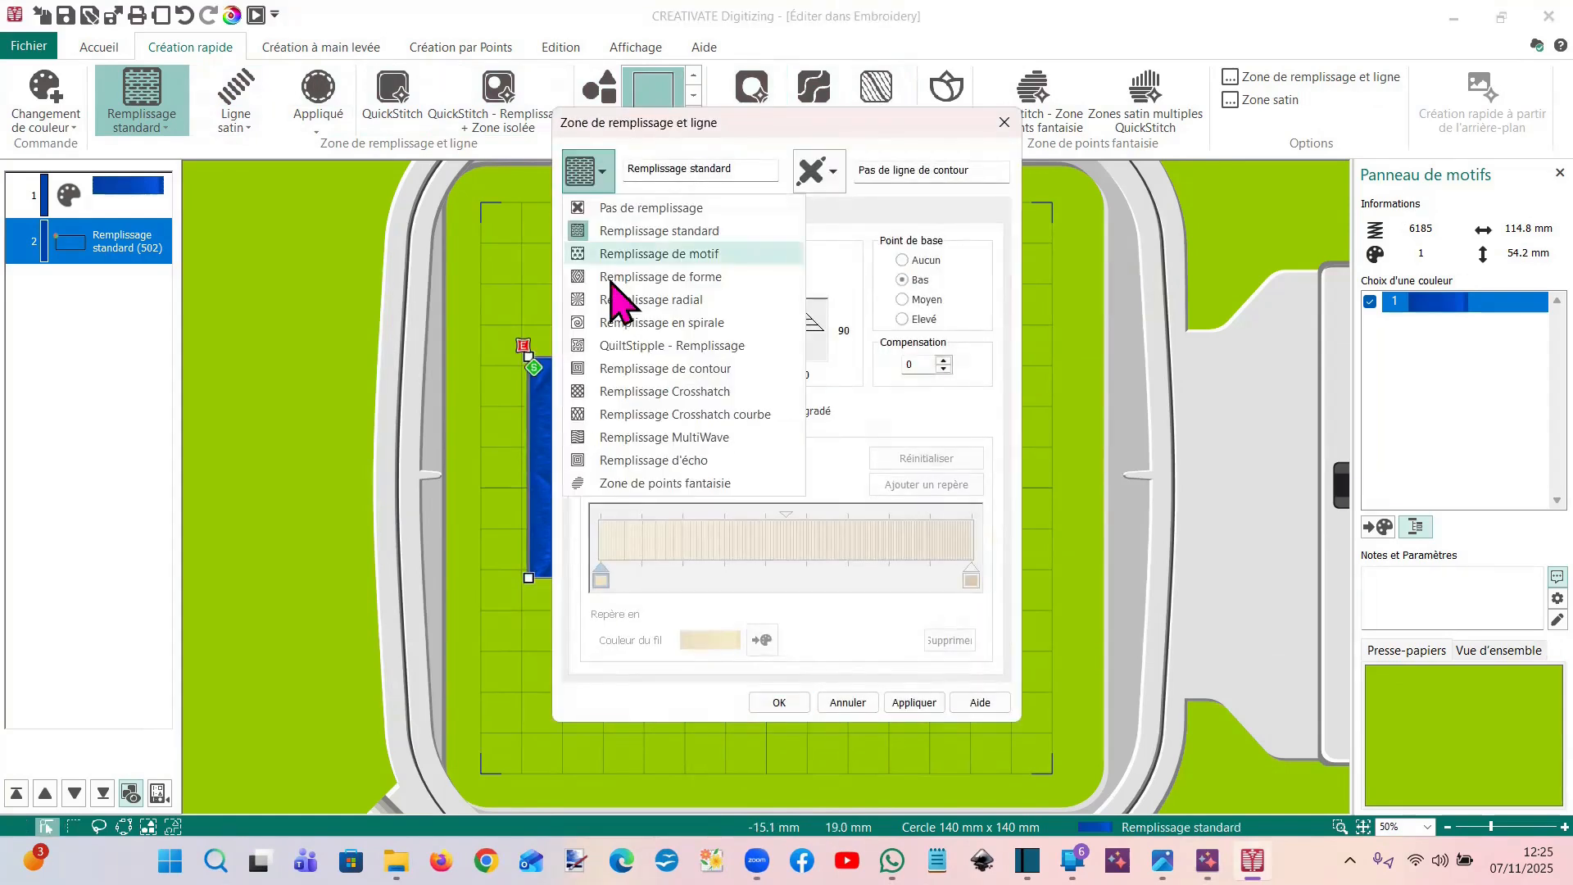
pyautogui.click(640, 392)
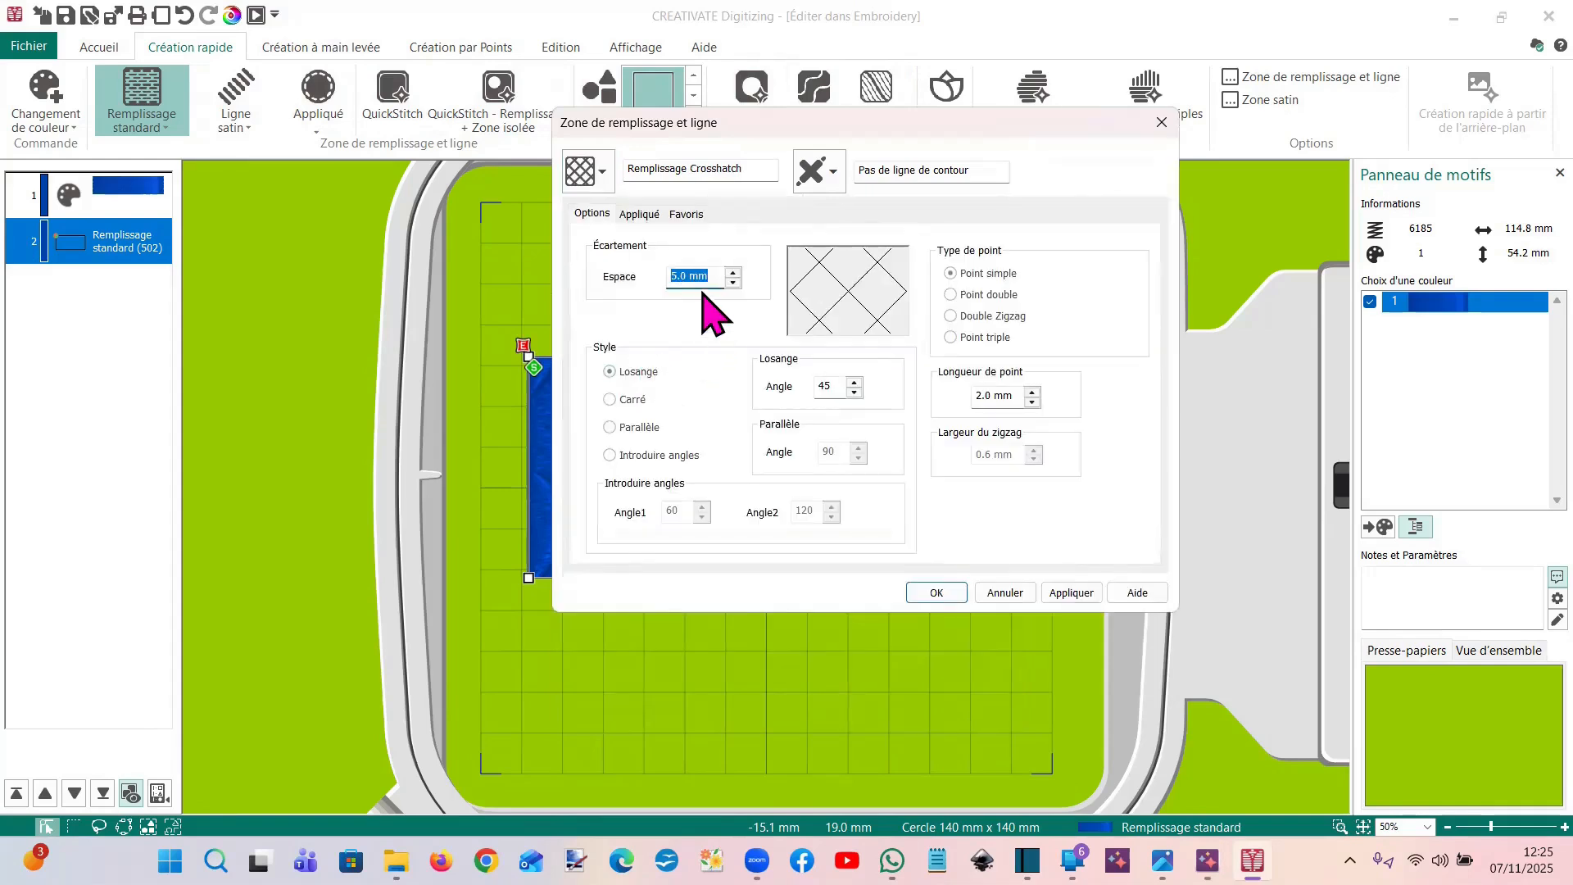
pyautogui.moveTo(692, 277); pyautogui.dragTo(652, 283)
pyautogui.write('2.7')
pyautogui.click(930, 593)
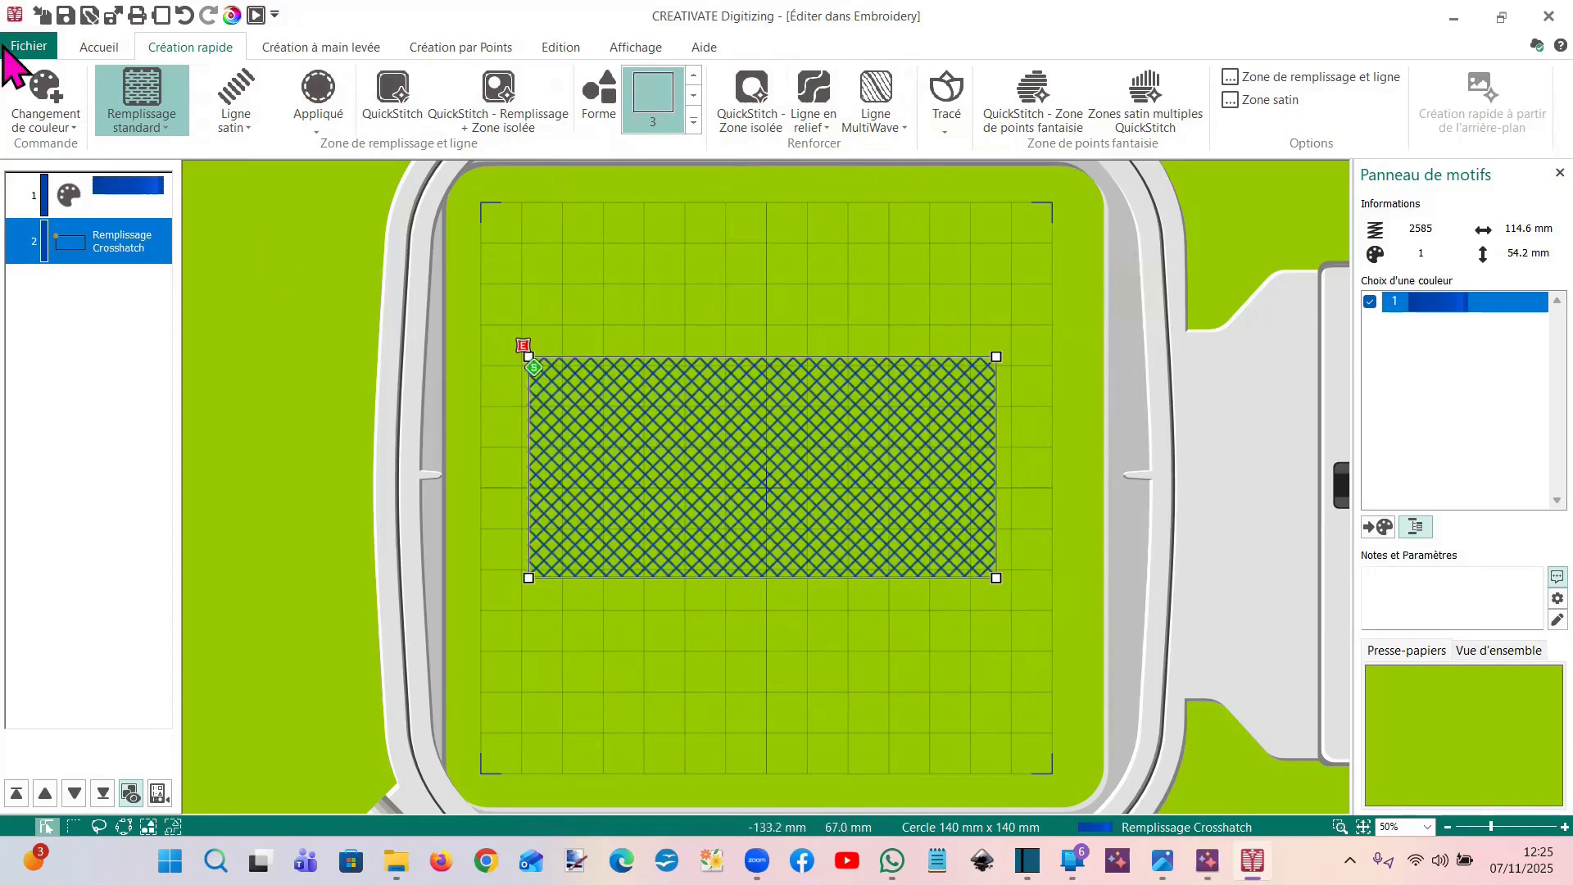
# Box-select the crosshatch rectangle and shrink it from its upper-left corner to about 103 × 49 mm
pyautogui.click(97, 49)
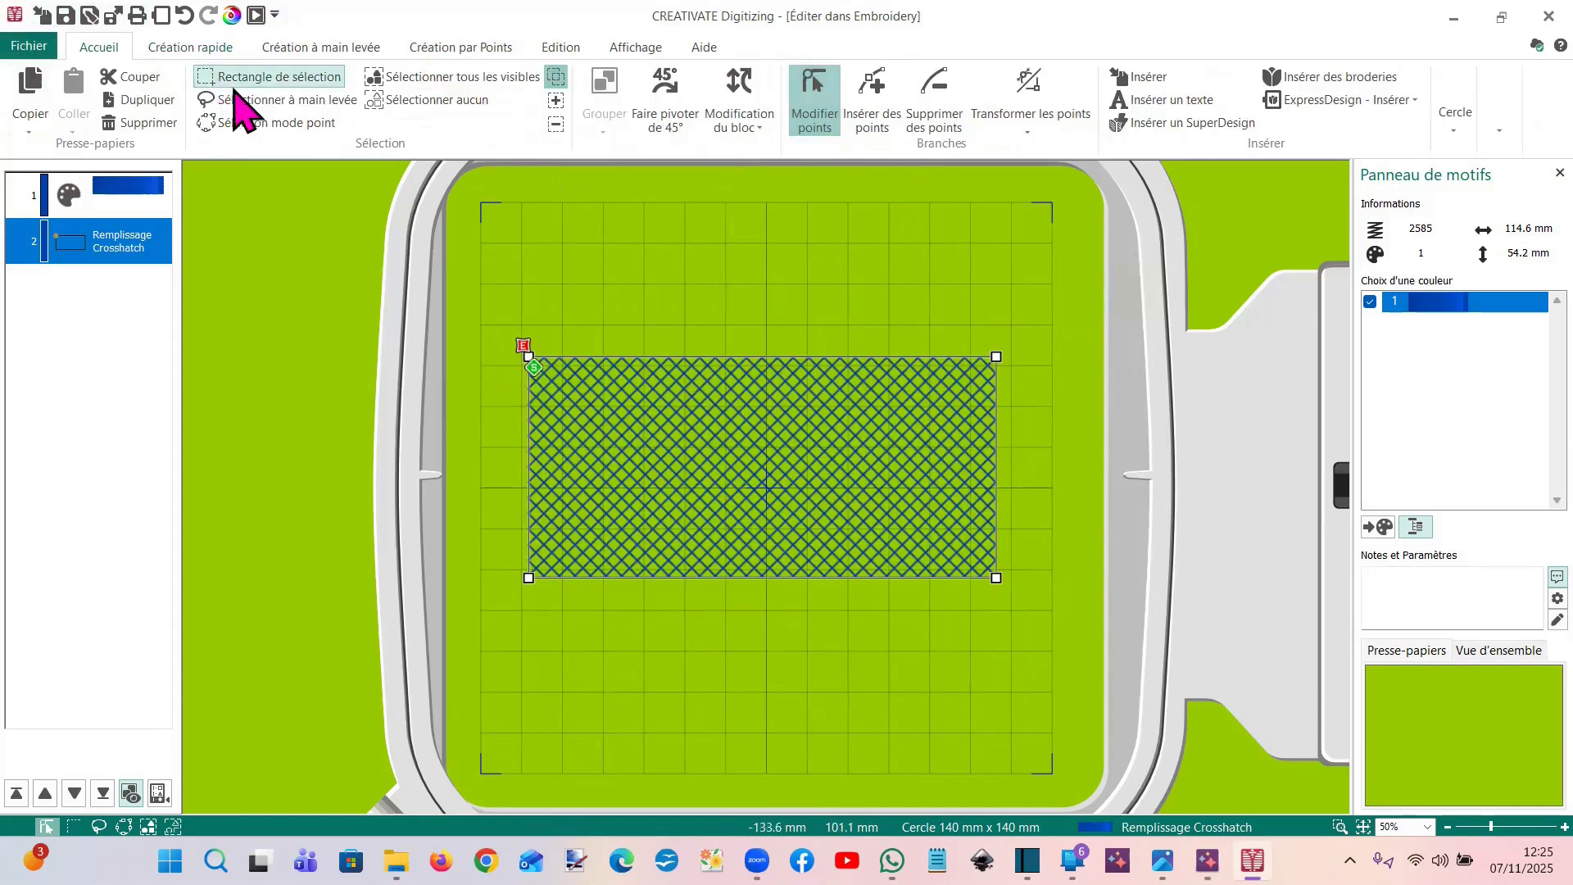
pyautogui.click(238, 79)
pyautogui.moveTo(532, 358); pyautogui.dragTo(602, 370)
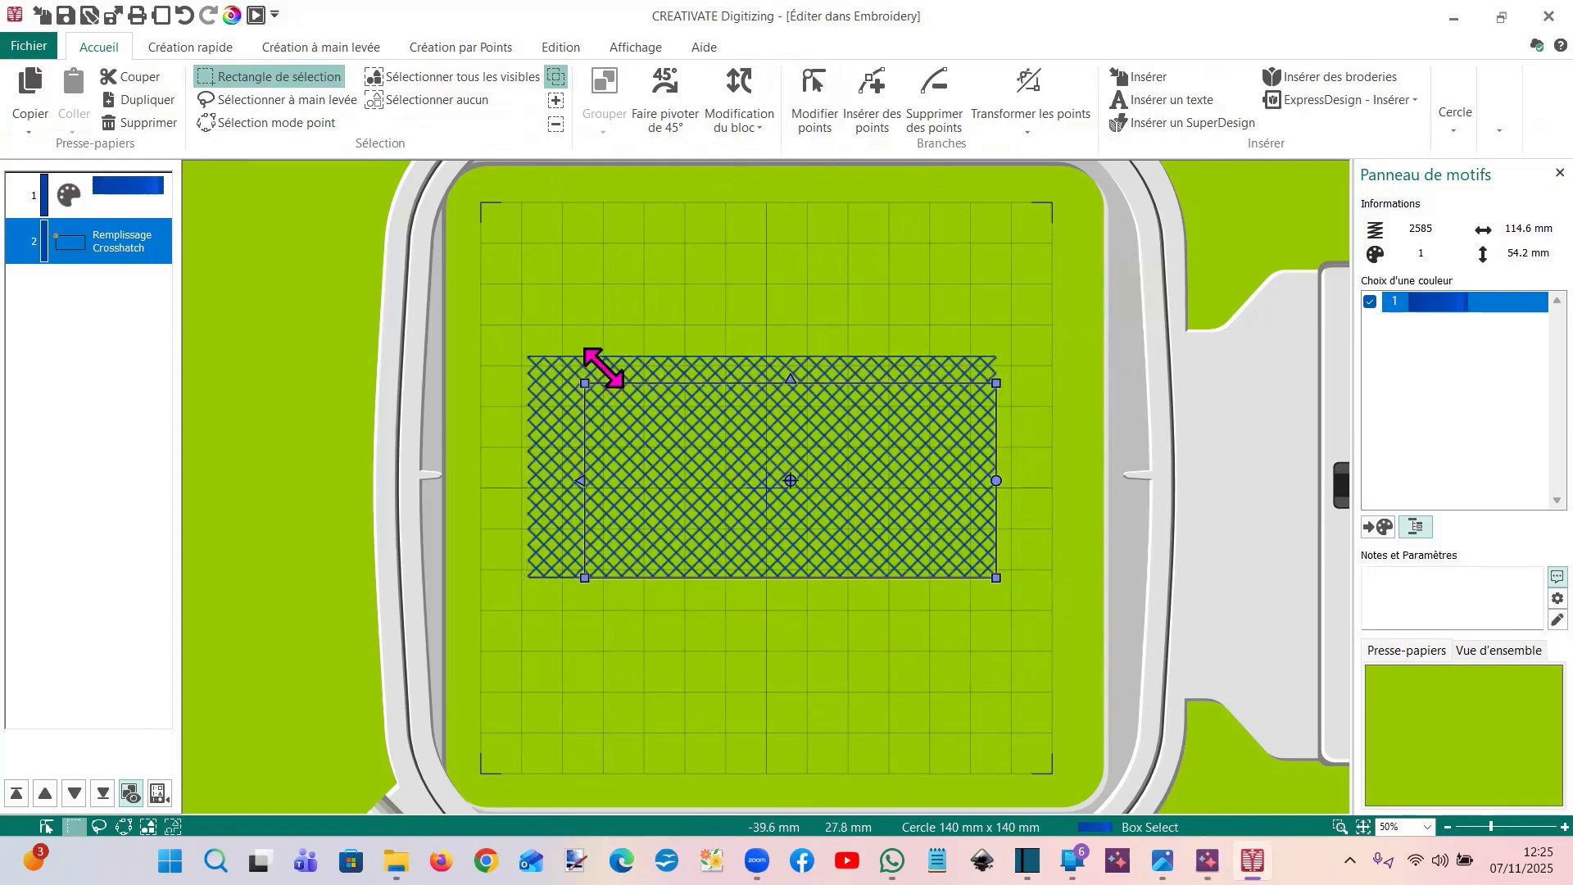
pyautogui.click(738, 129)
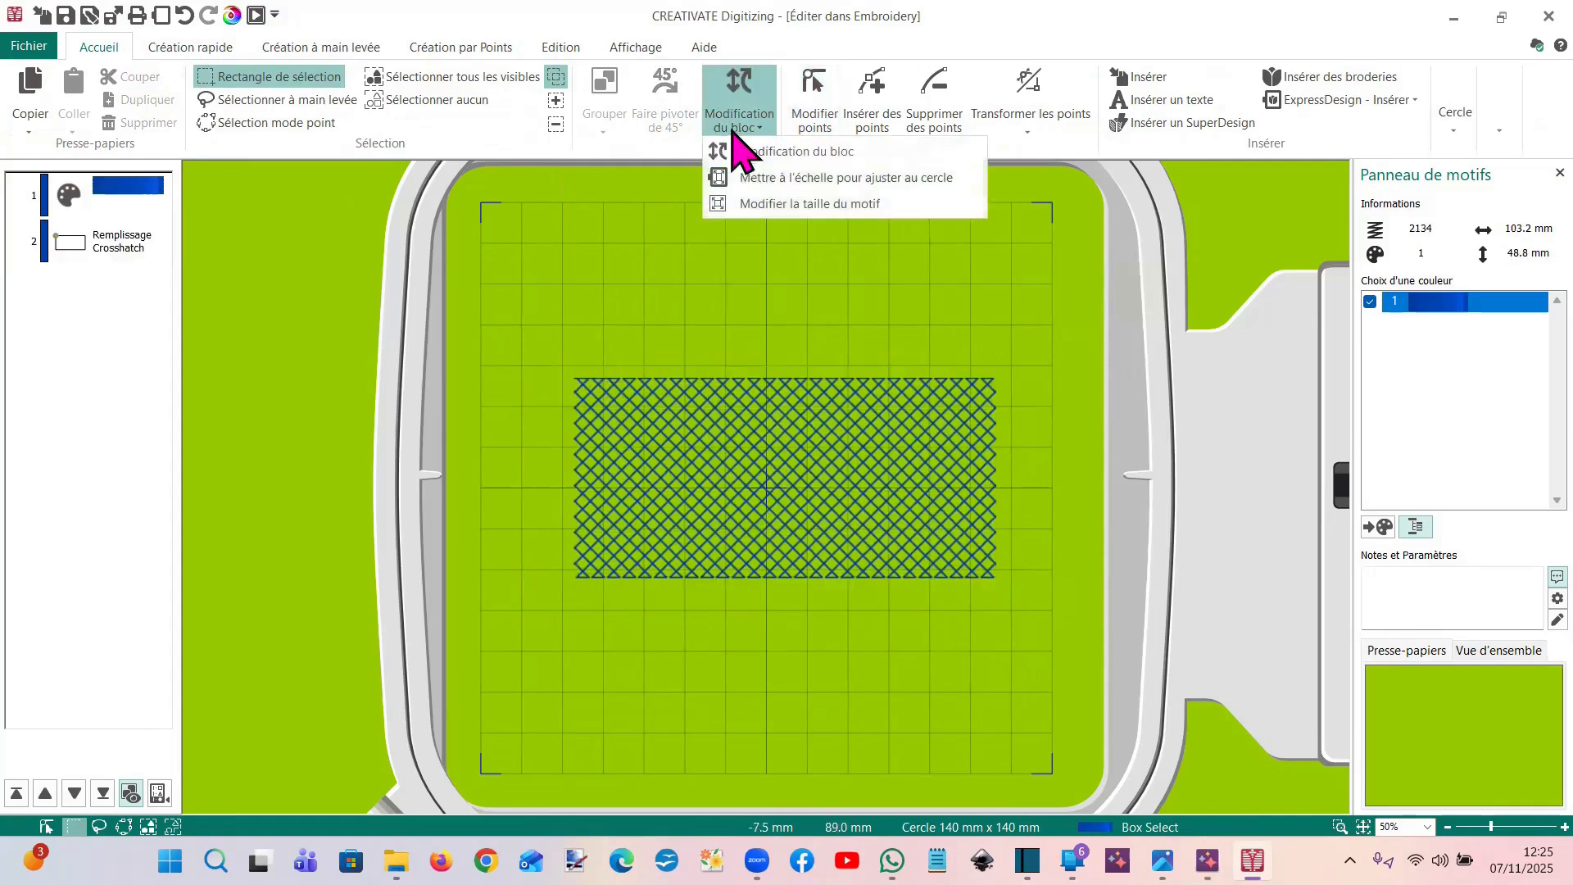
pyautogui.click(748, 155)
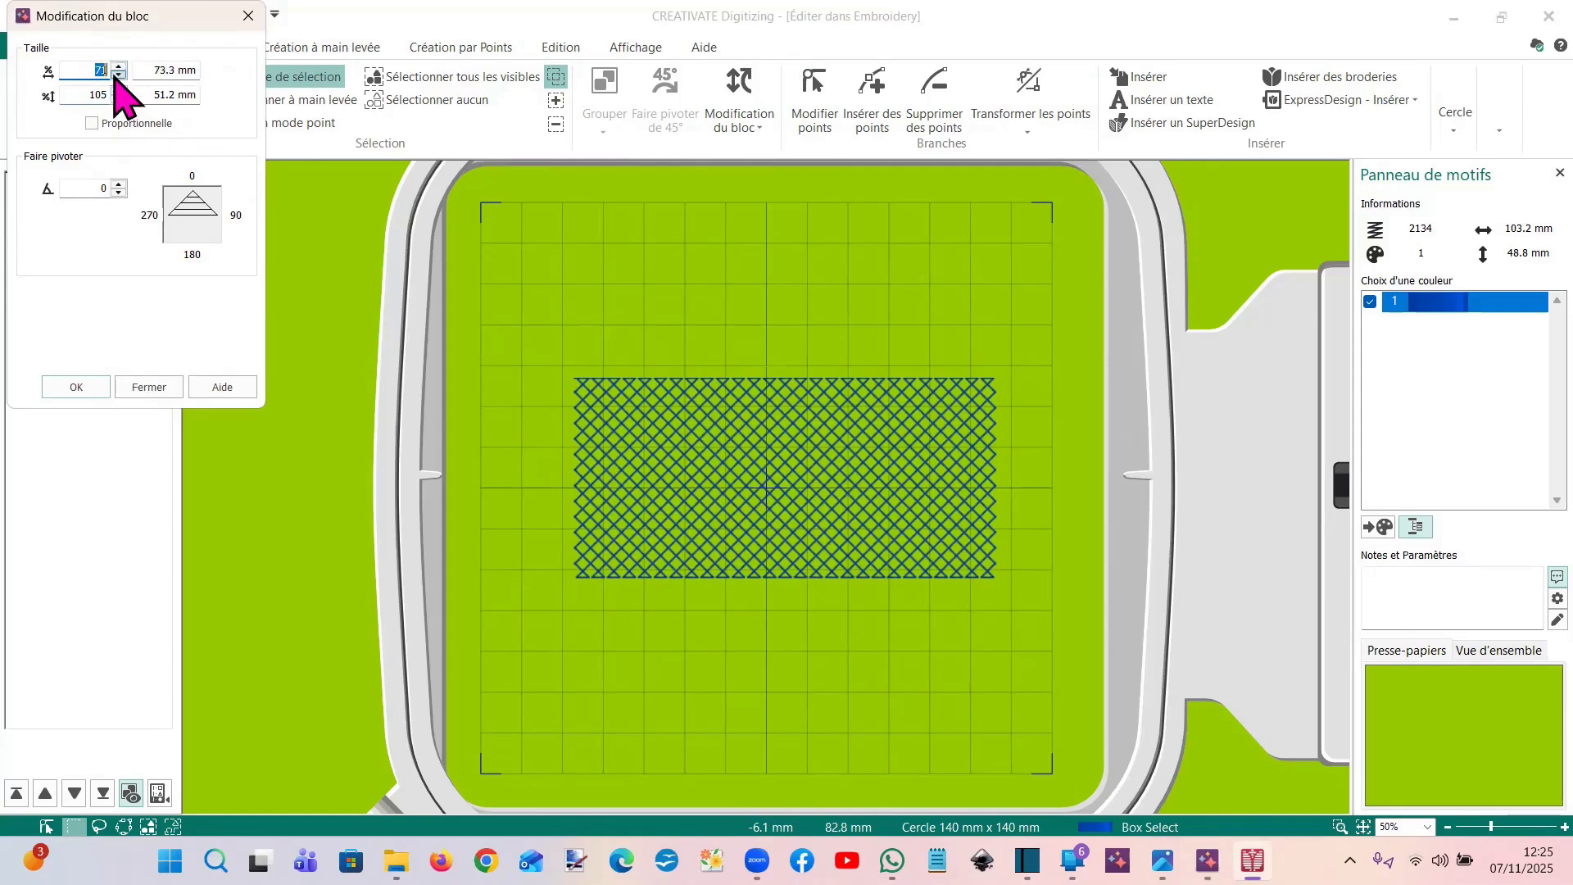
pyautogui.click(119, 75)
pyautogui.click(118, 75)
# Switch back to CREATIVATE Embroidery and finish the Digitizing edit session
pyautogui.click(1134, 741)
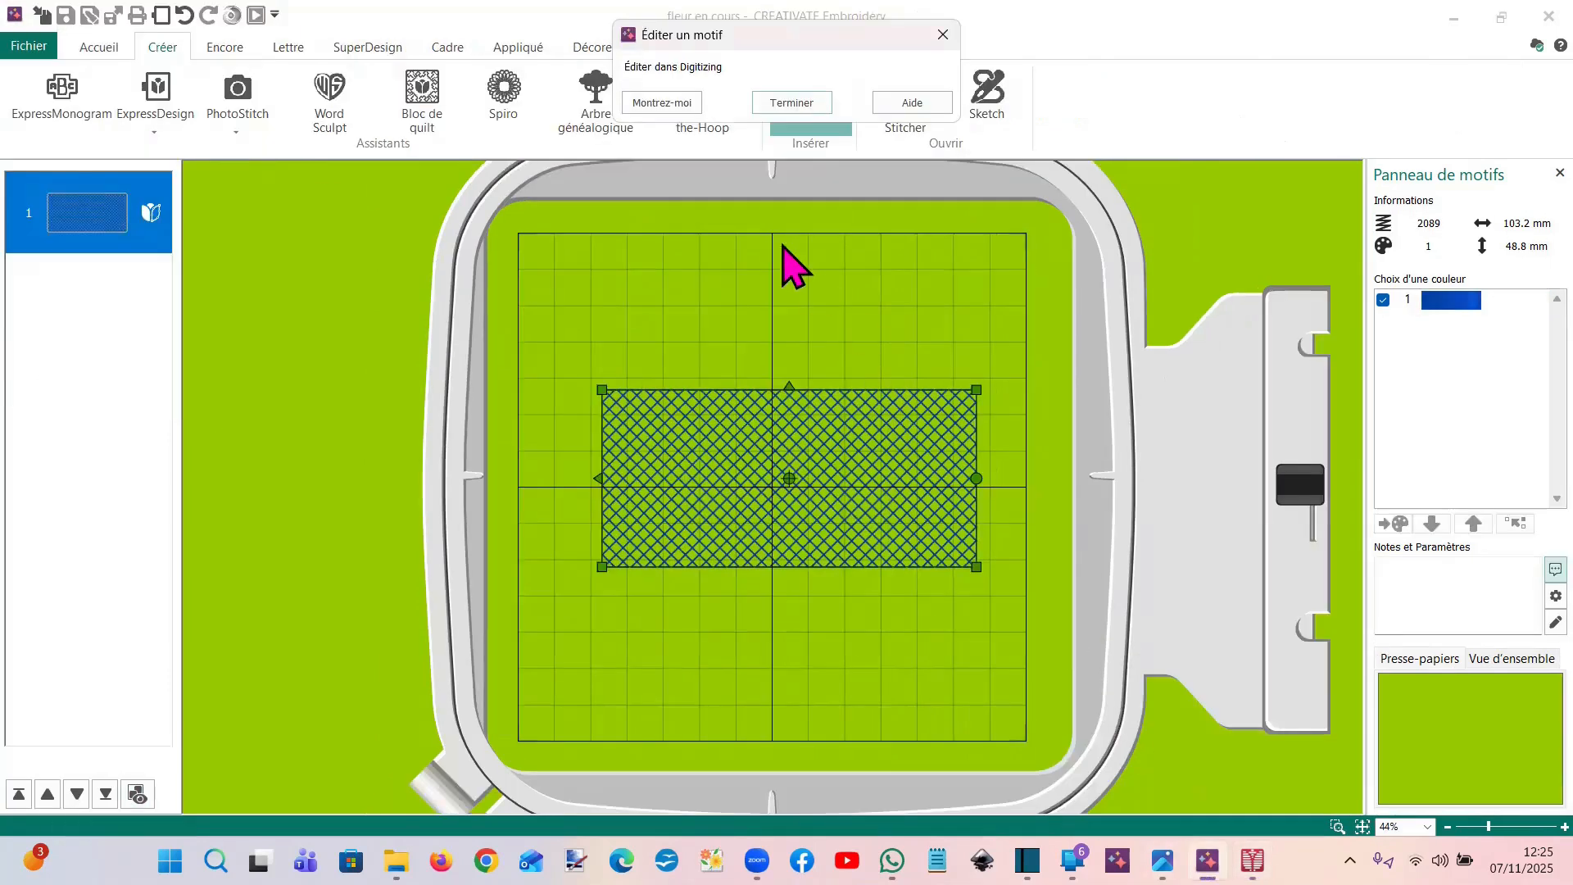
pyautogui.click(792, 103)
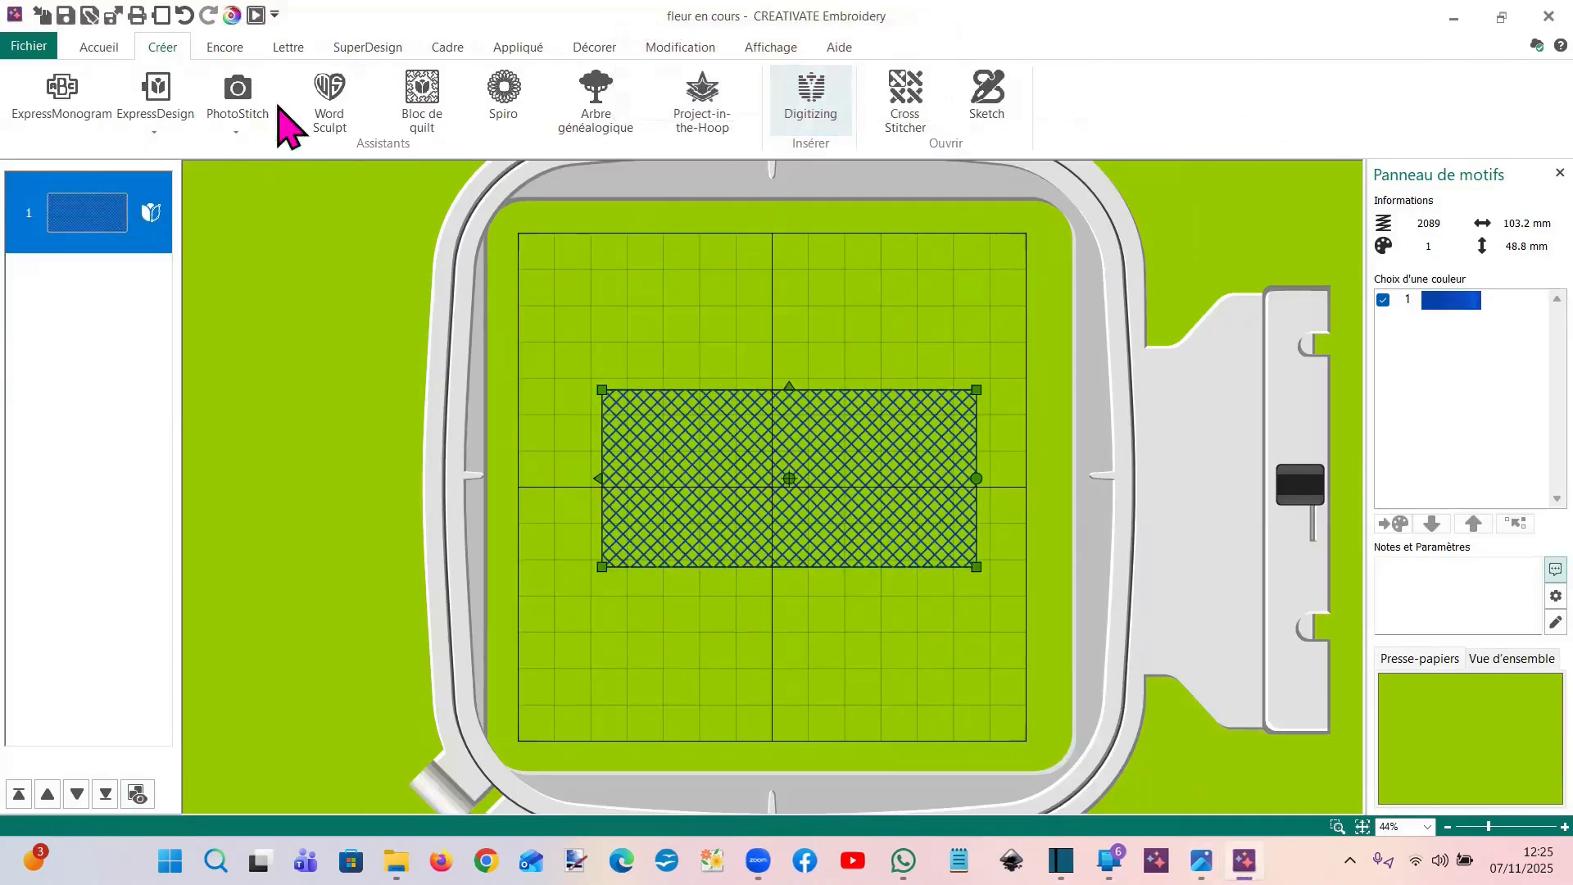
# Shrink the crosshatch motif to about 97 × 46 mm and centre it in the hoop
pyautogui.click(99, 47)
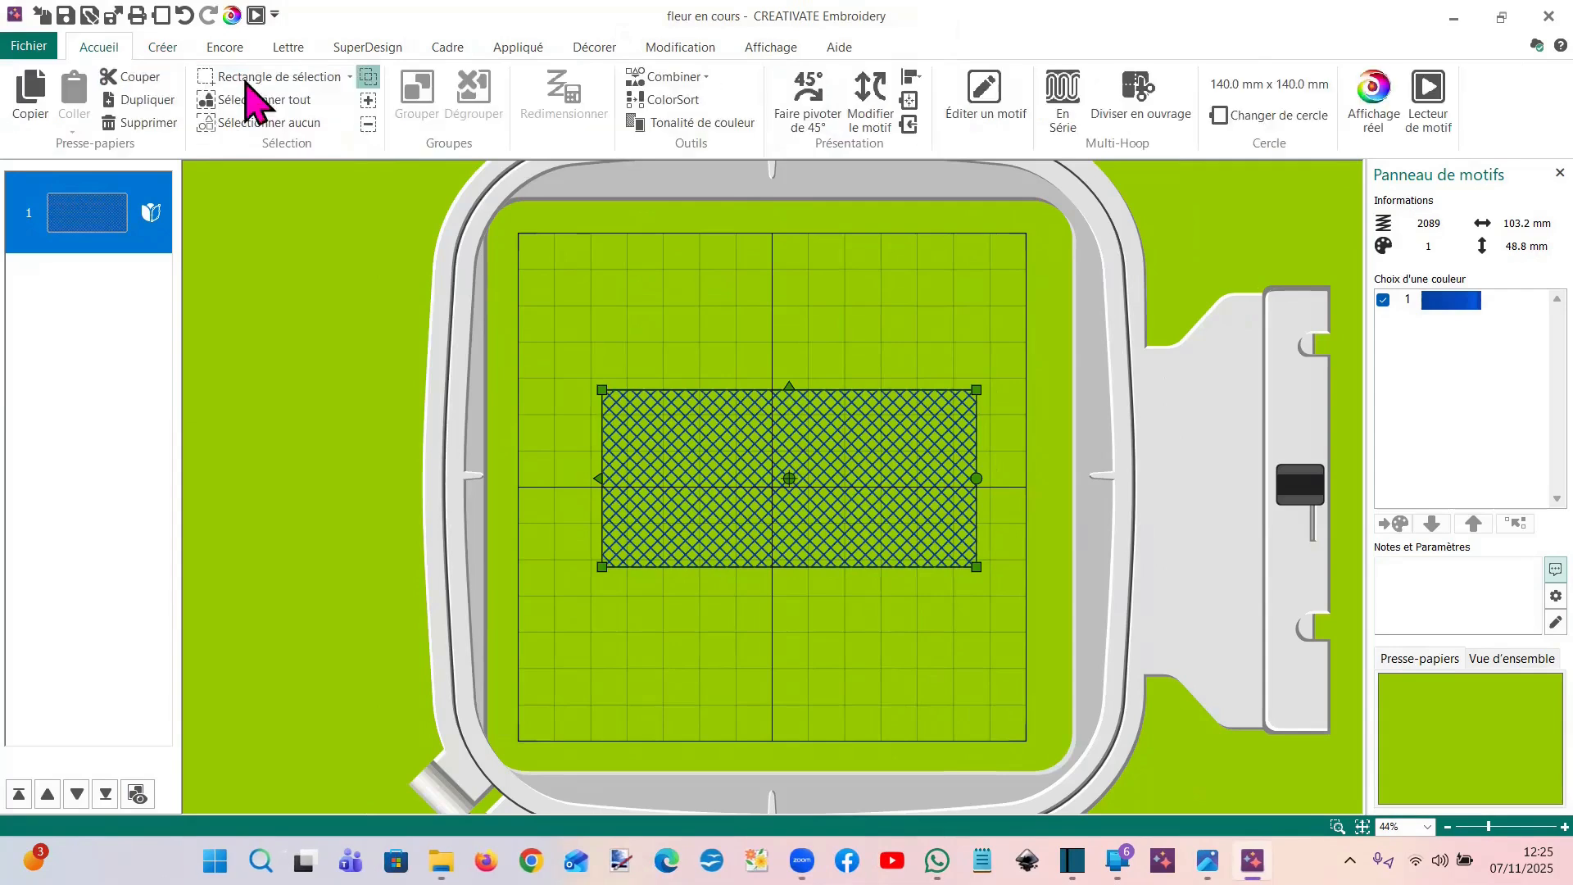
pyautogui.click(909, 100)
pyautogui.moveTo(578, 402)
pyautogui.mouseDown()
pyautogui.moveTo(604, 407)
pyautogui.moveTo(539, 338)
pyautogui.moveTo(604, 365)
pyautogui.mouseUp()
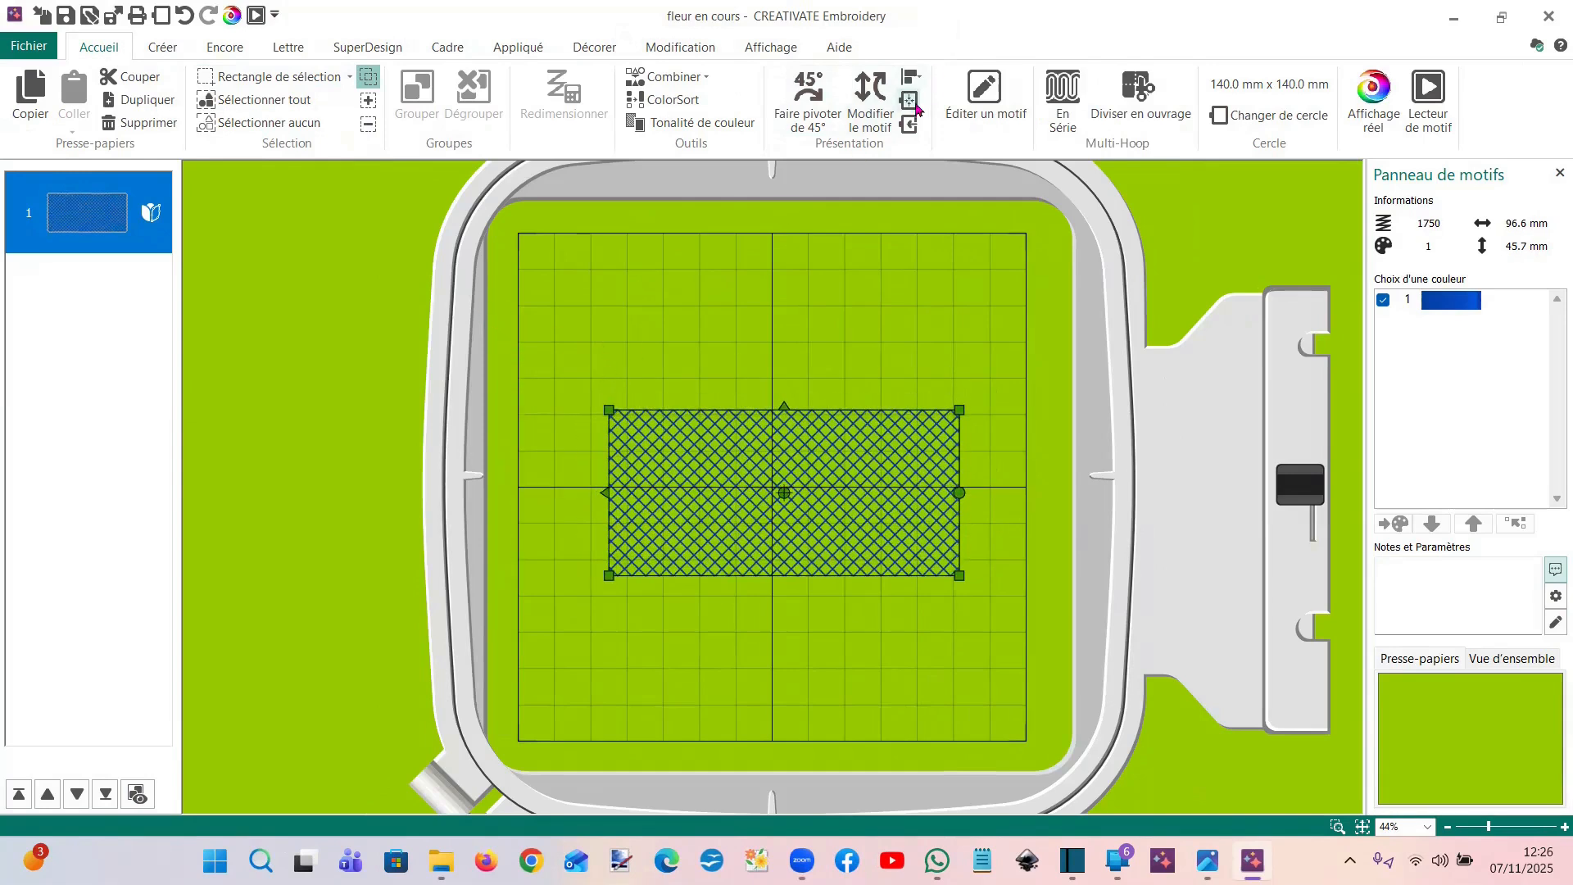
pyautogui.click(909, 100)
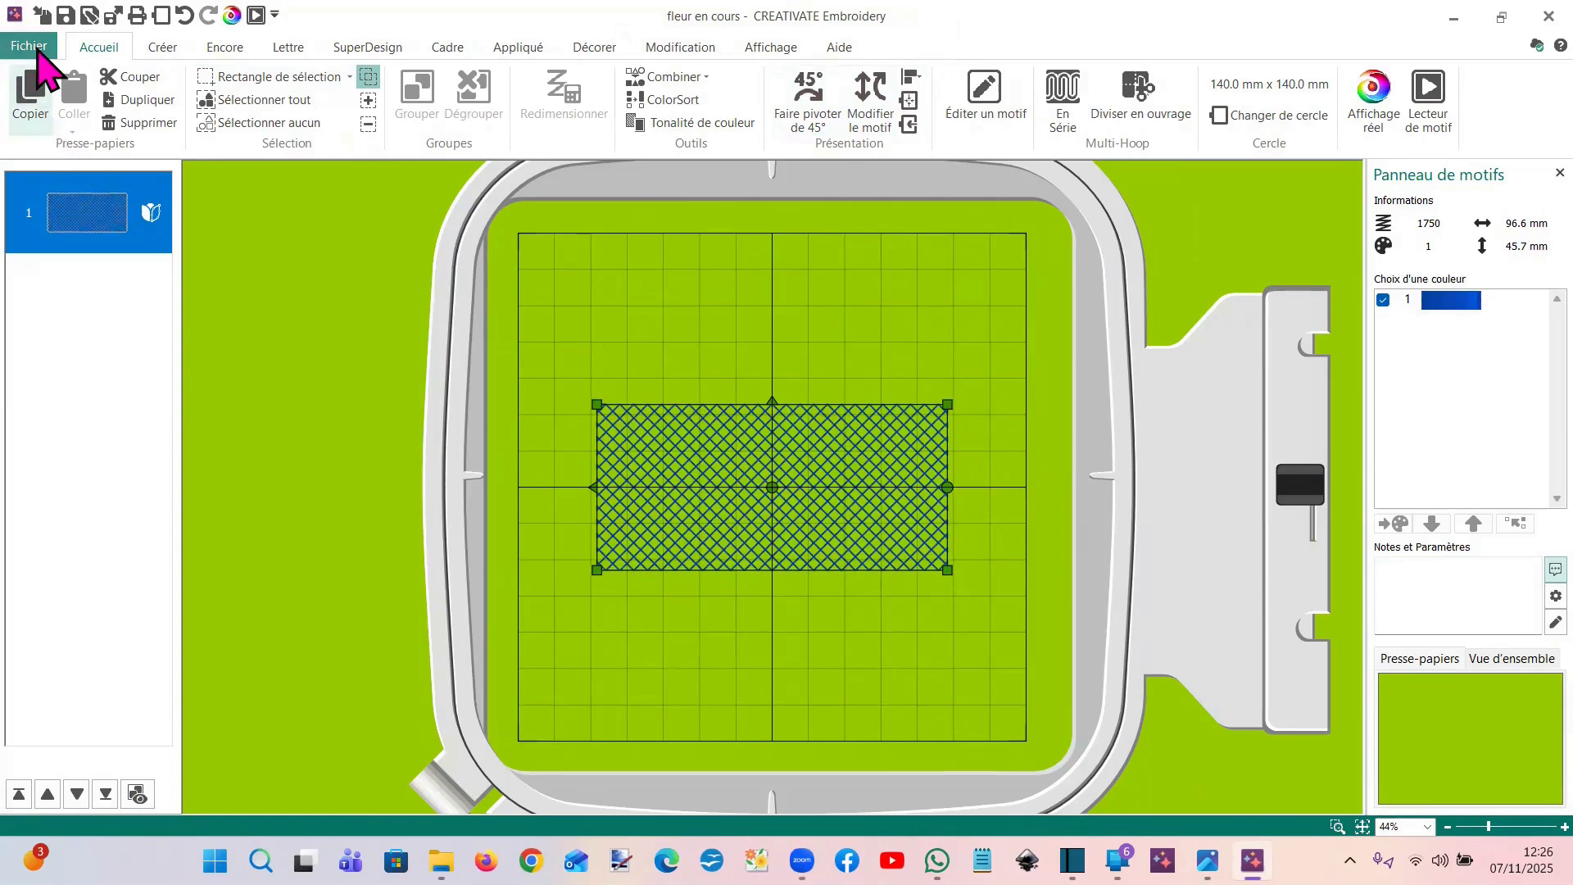
# Insert the design file rose à modifier.vp4 into the current project
pyautogui.click(28, 47)
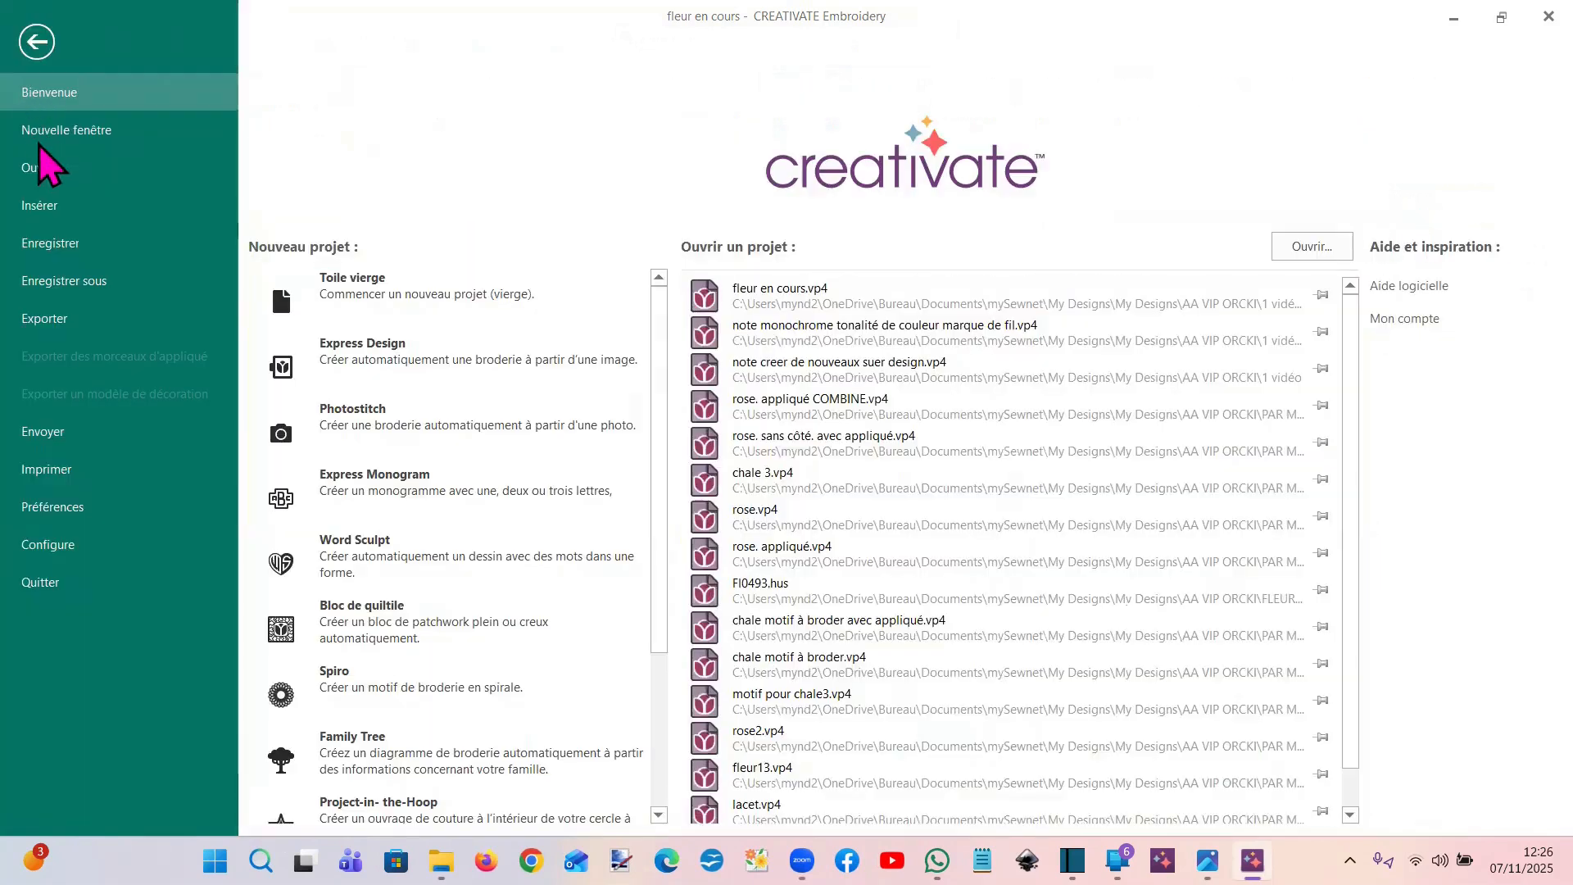
pyautogui.click(47, 207)
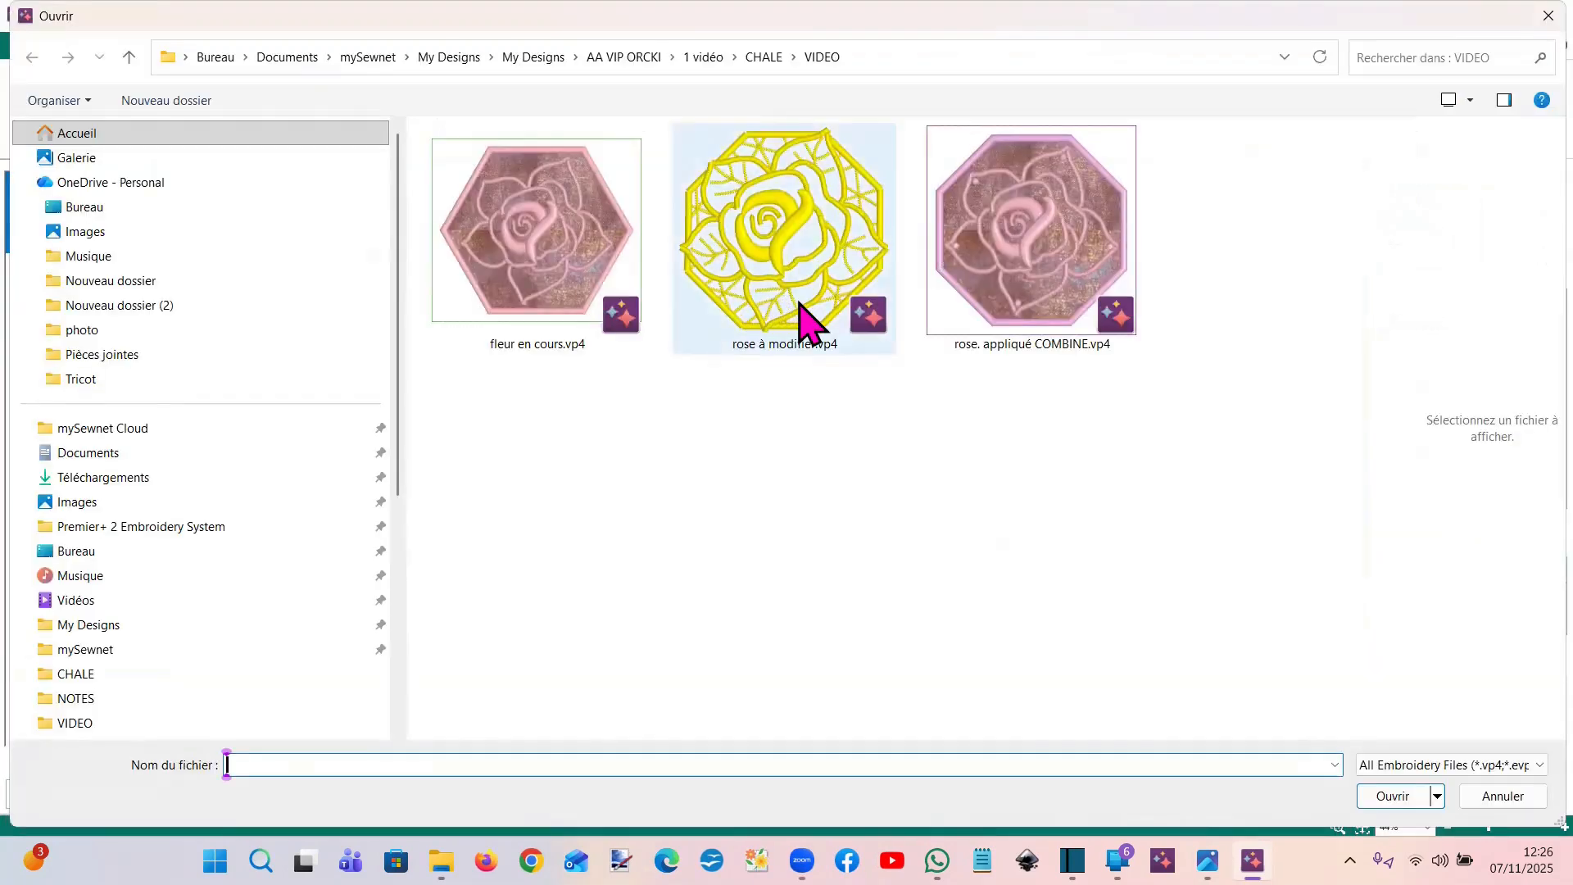
pyautogui.click(807, 321)
pyautogui.doubleClick(807, 321)
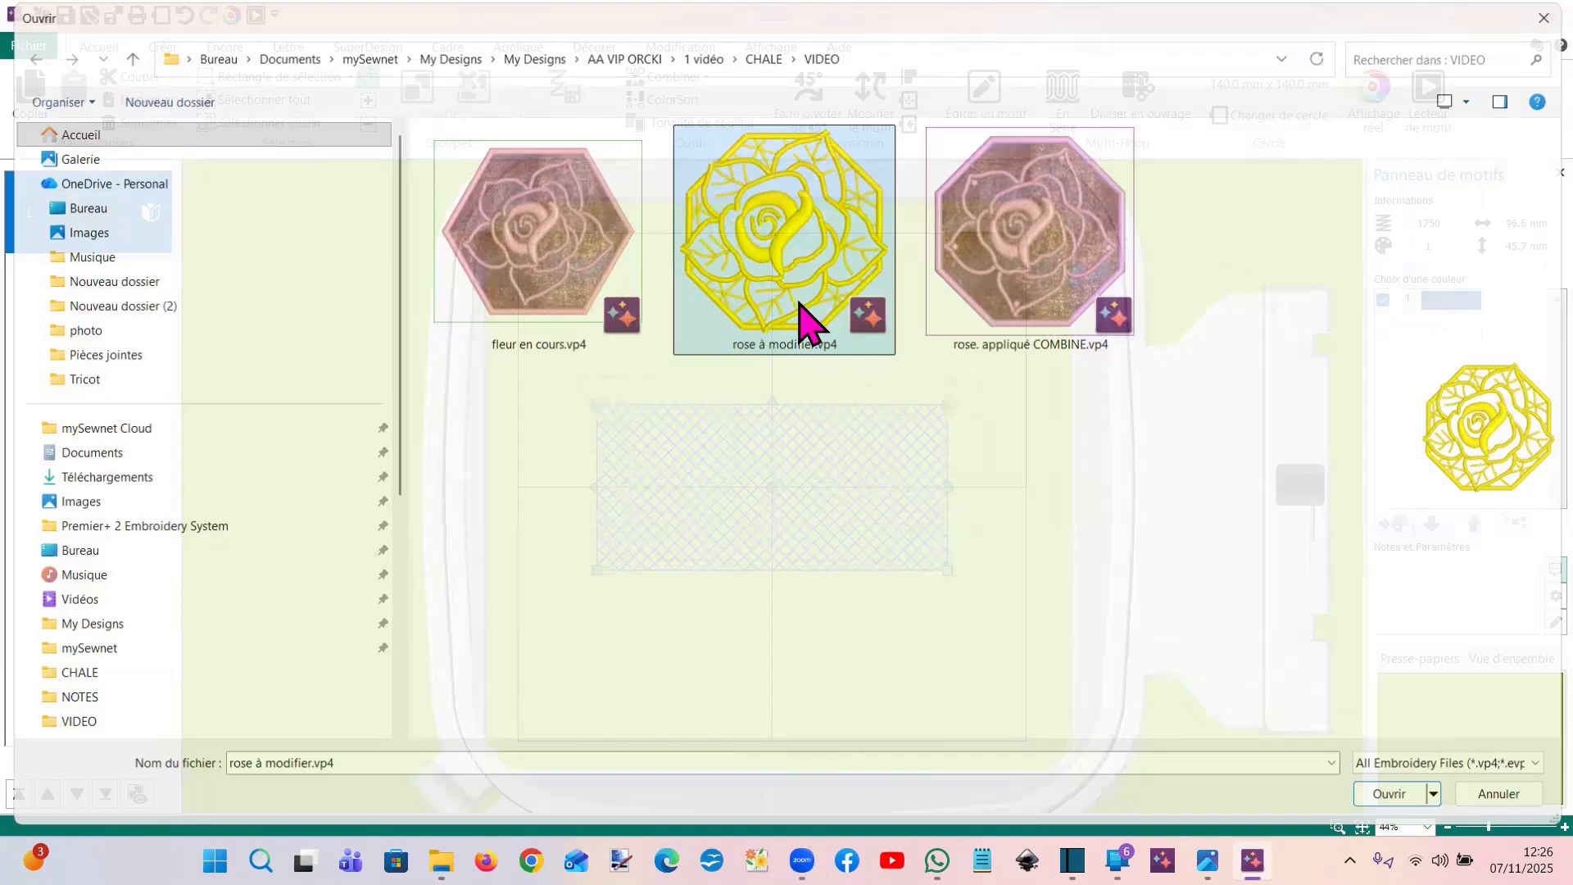
# Shrink the crosshatch motif beneath the rose to about 80 × 40 mm and re-centre it in the hoop
pyautogui.click(97, 231)
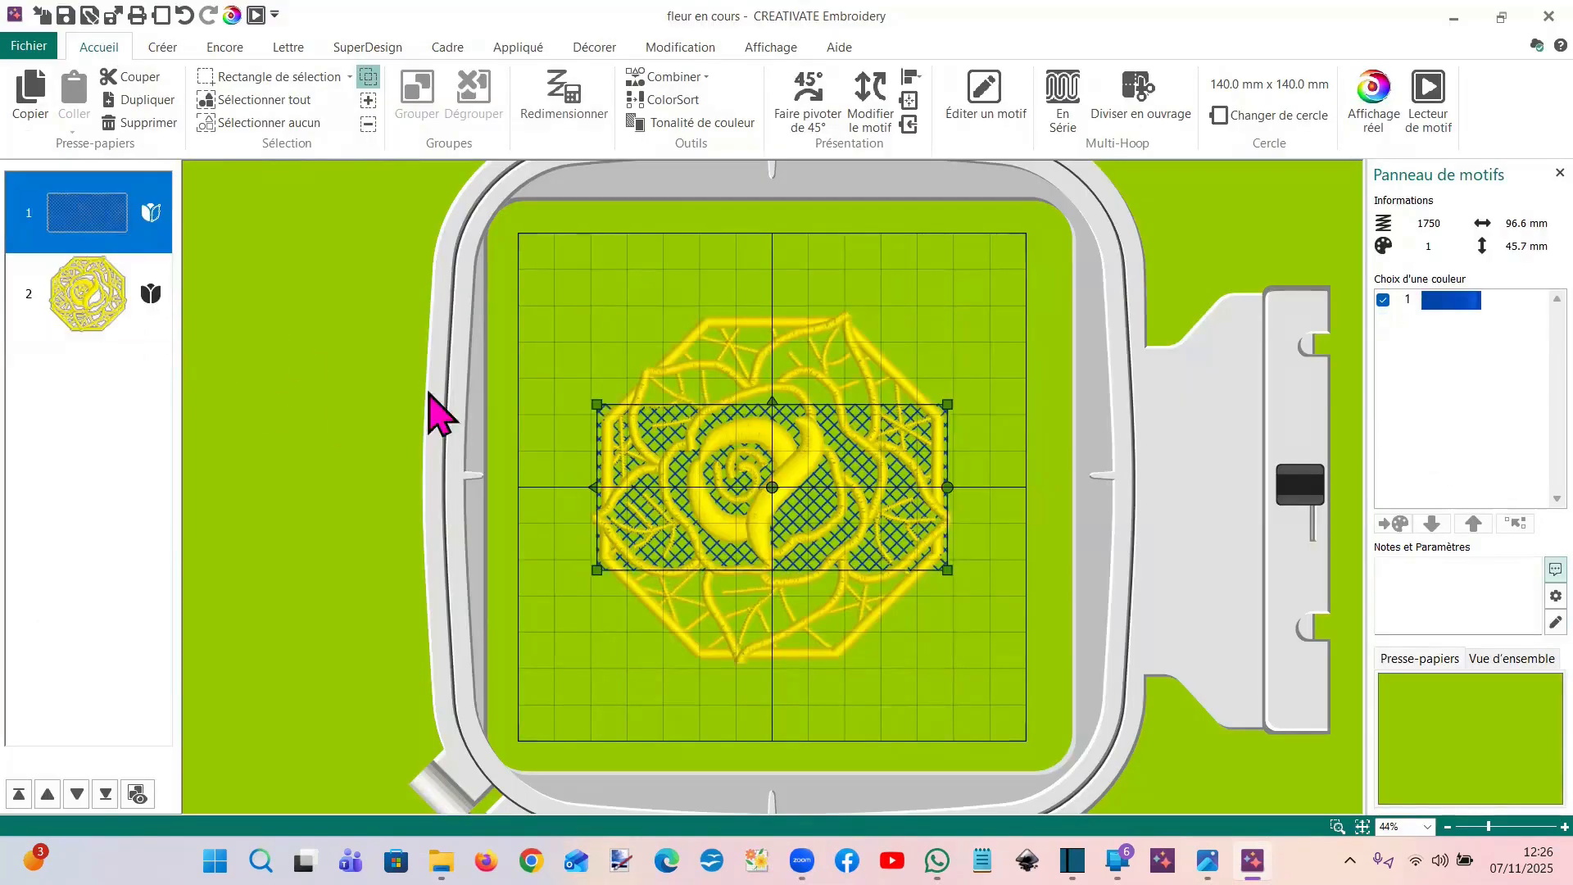
pyautogui.moveTo(597, 406); pyautogui.dragTo(658, 427)
pyautogui.click(908, 100)
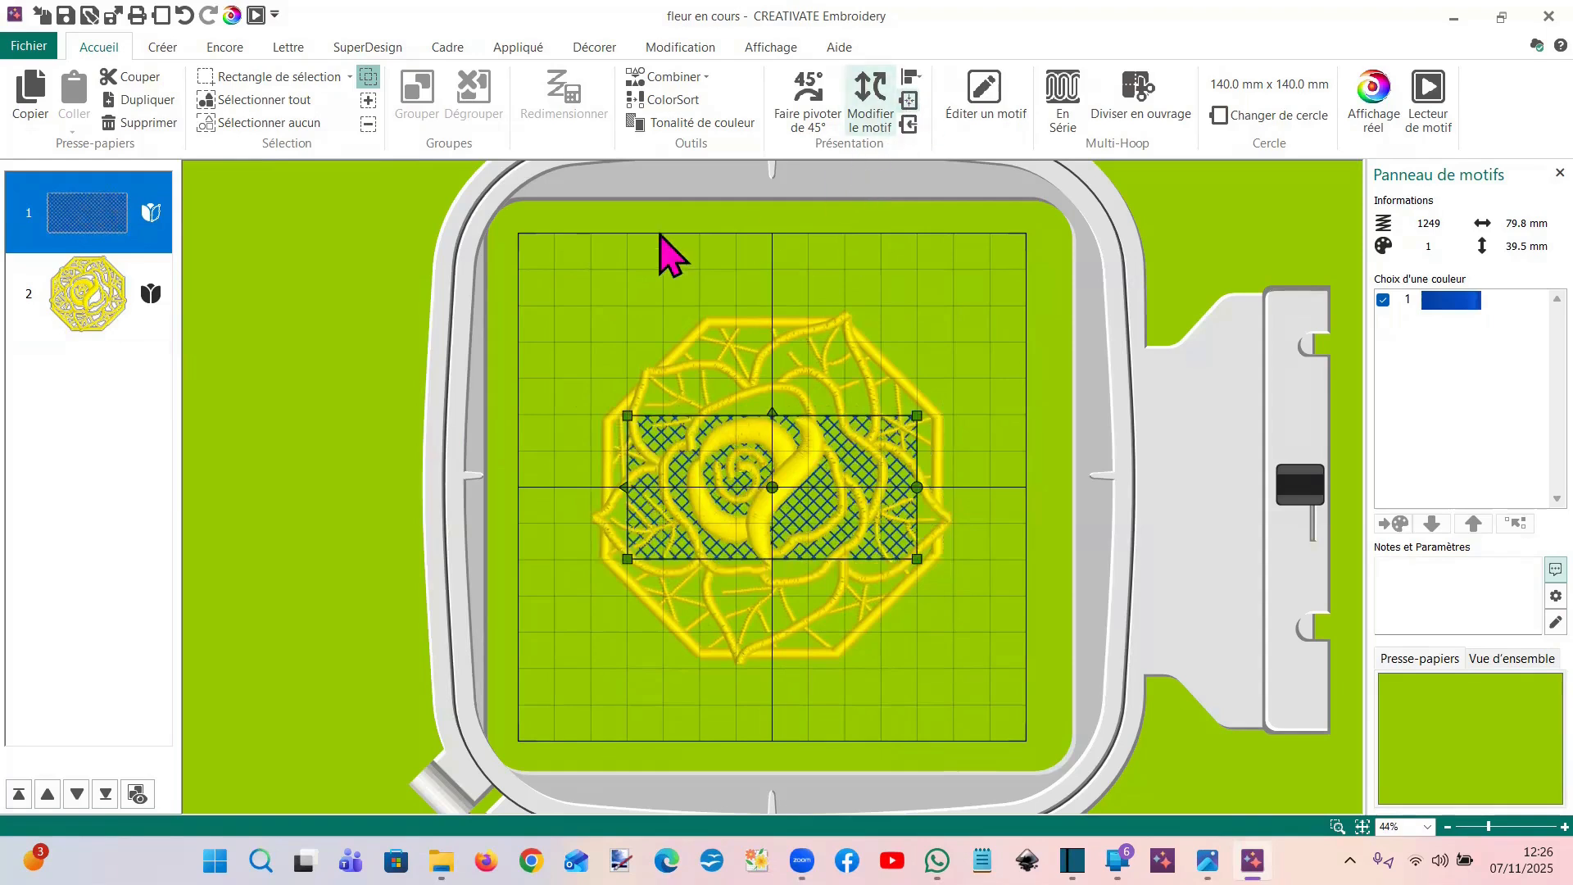
# Save the project under the name fleur en cours.vp4, replacing the existing file
pyautogui.click(33, 49)
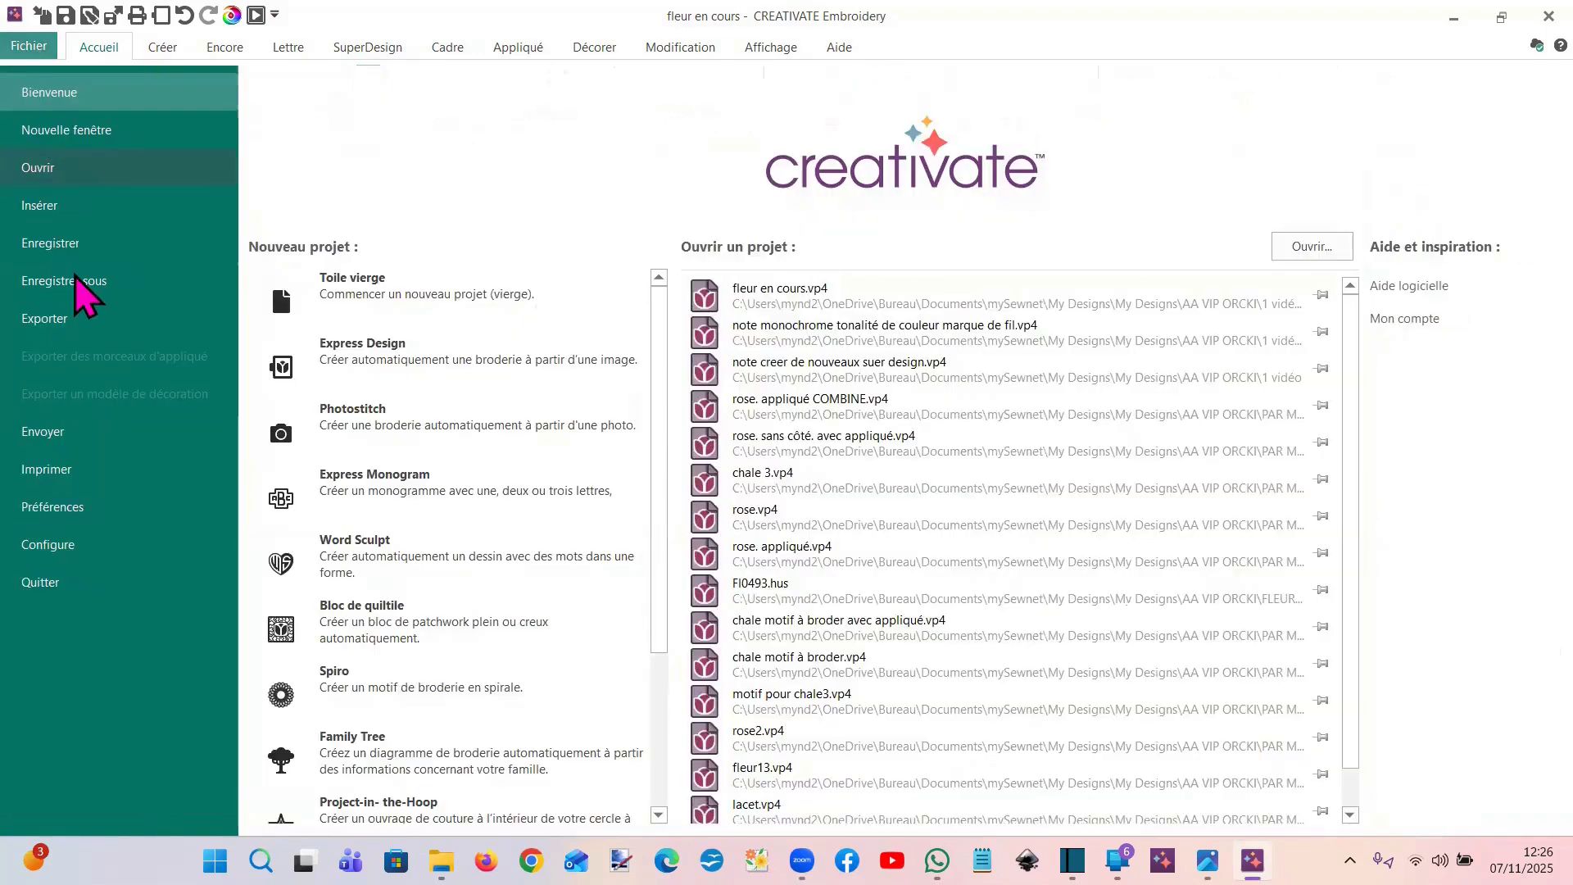
pyautogui.click(77, 282)
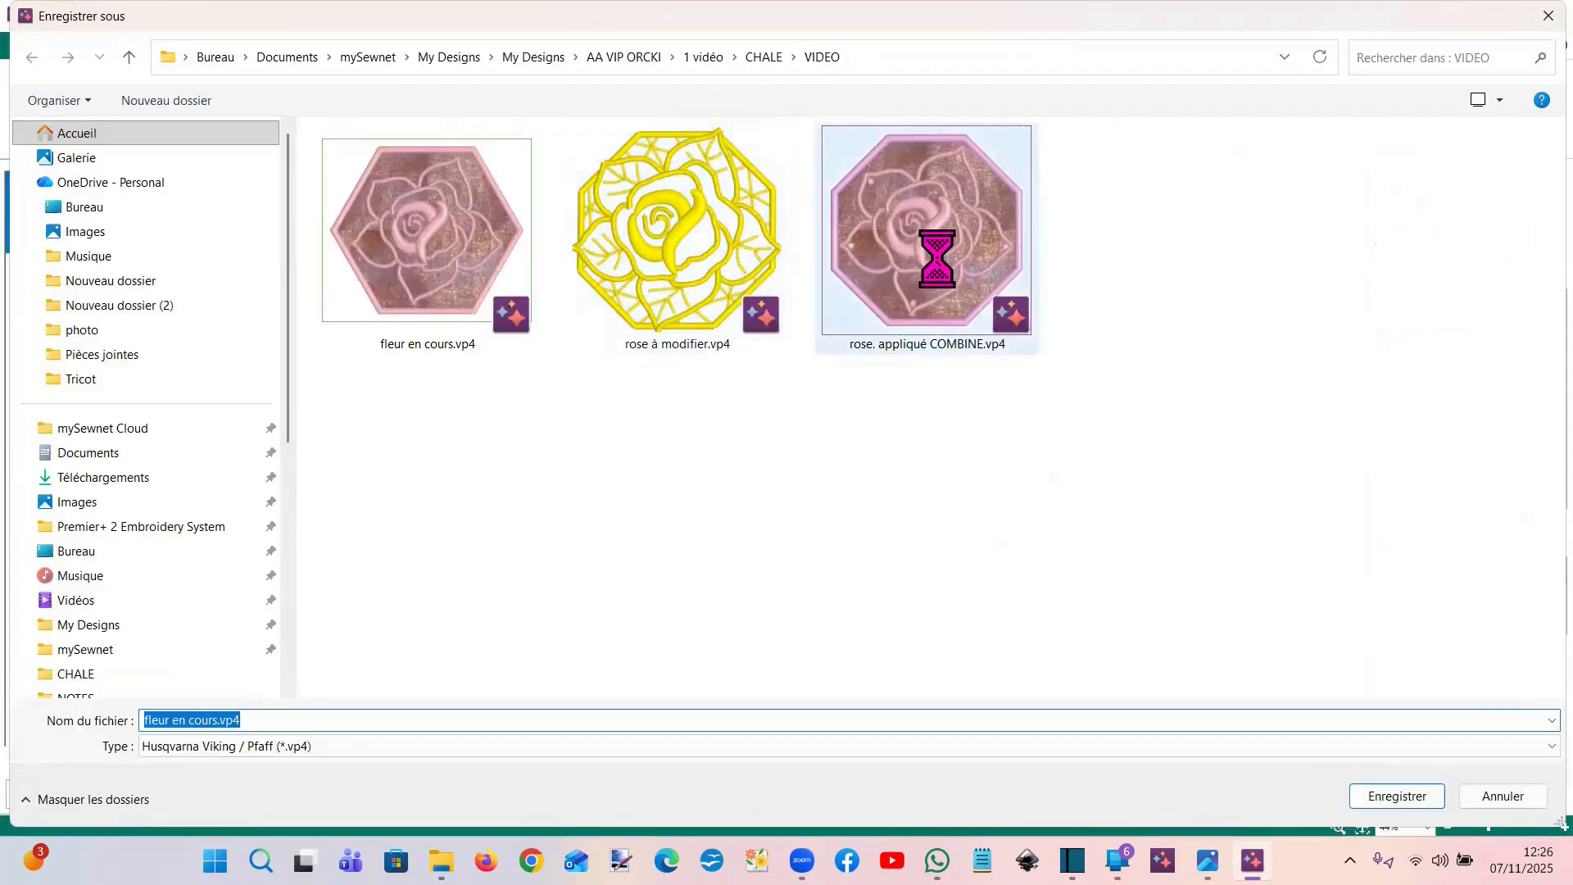
pyautogui.doubleClick(391, 303)
pyautogui.click(835, 430)
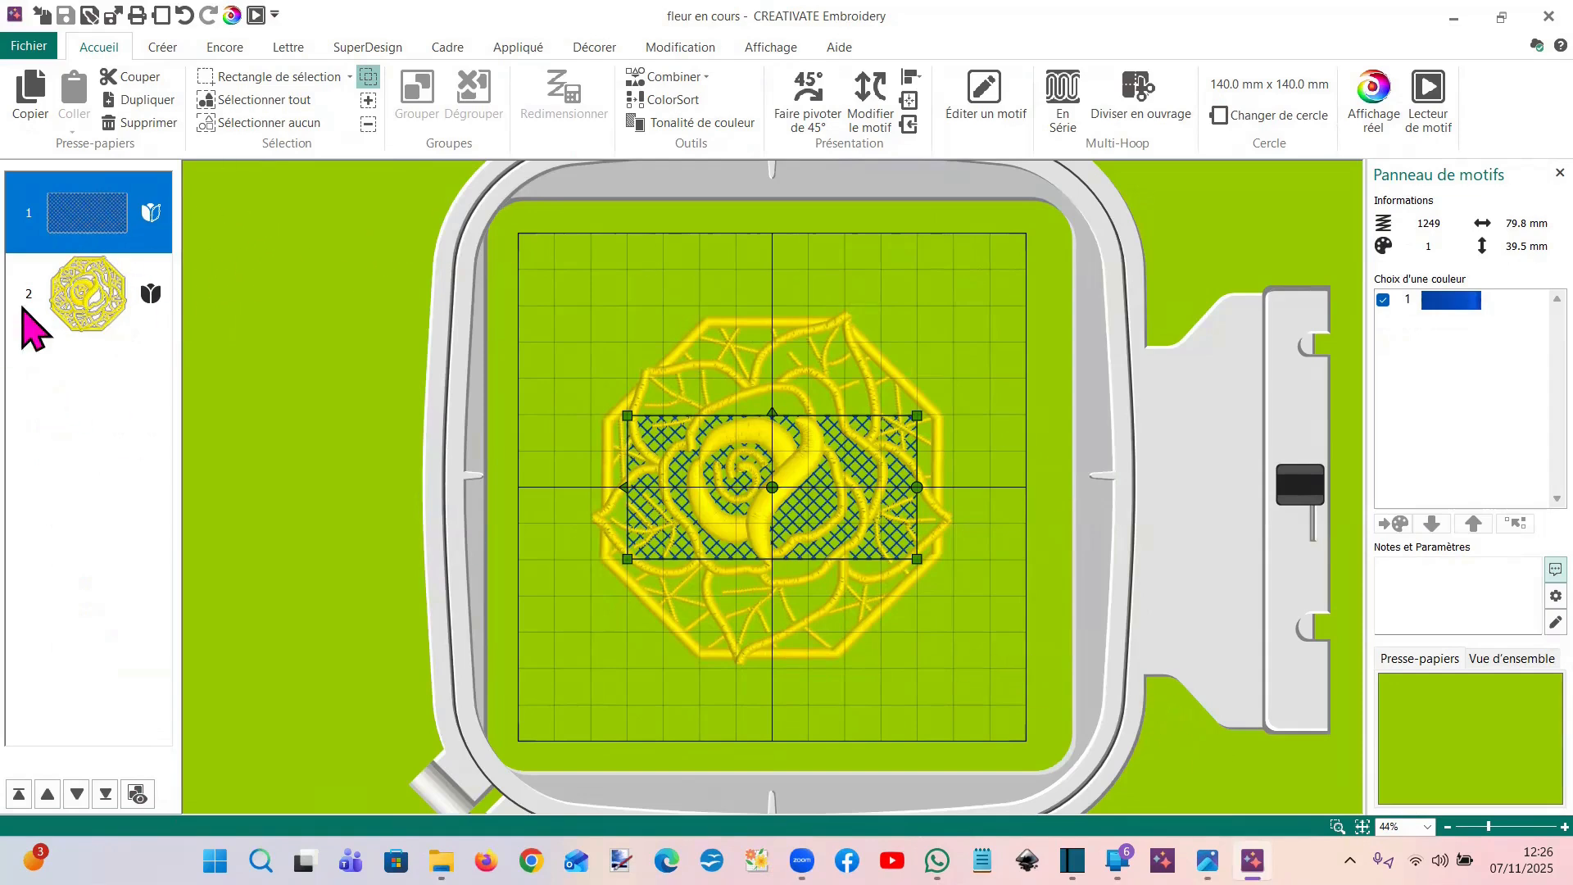
# Open the rose motif for editing in Stitch Editor
pyautogui.click(79, 293)
pyautogui.rightClick(80, 292)
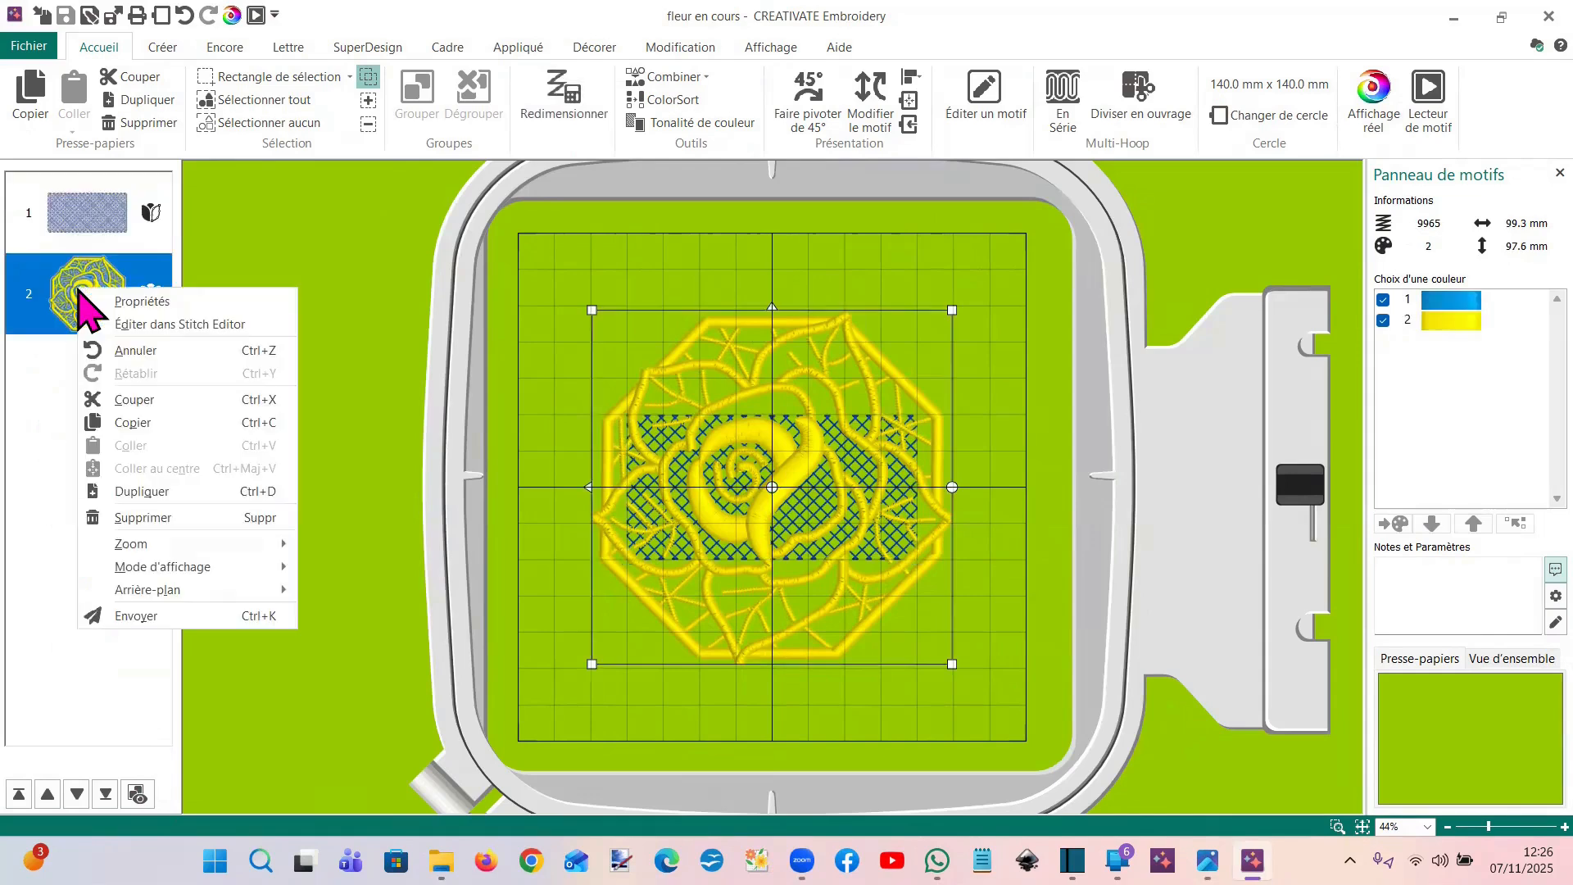
pyautogui.click(115, 324)
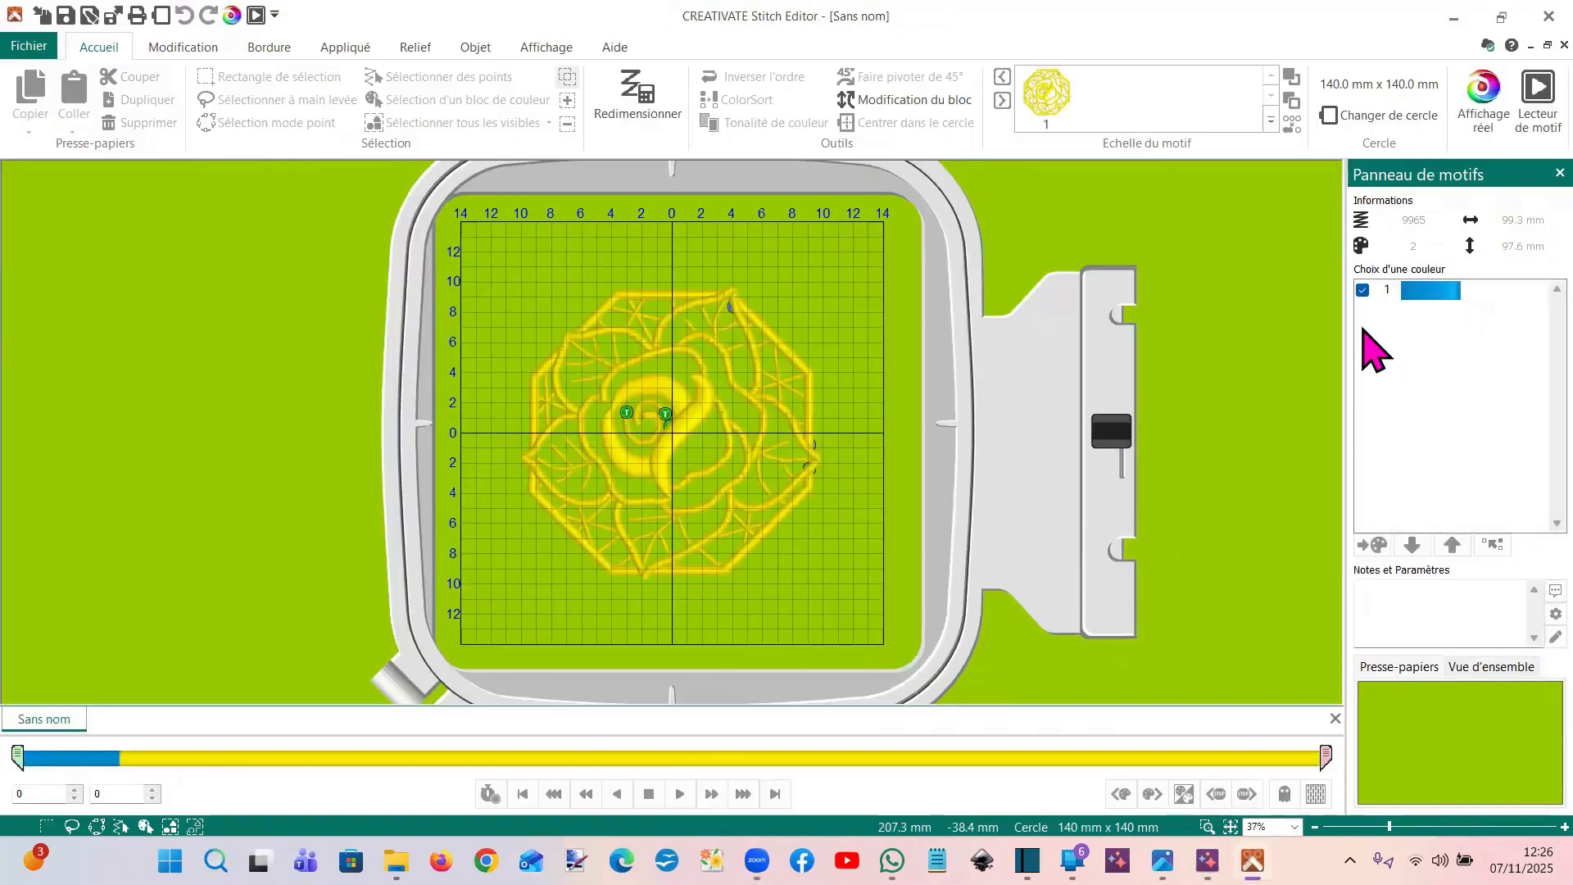
# Hide the yellow colour block, delete all the blue outline stitches, and show the whole remaining design again
pyautogui.click(1362, 310)
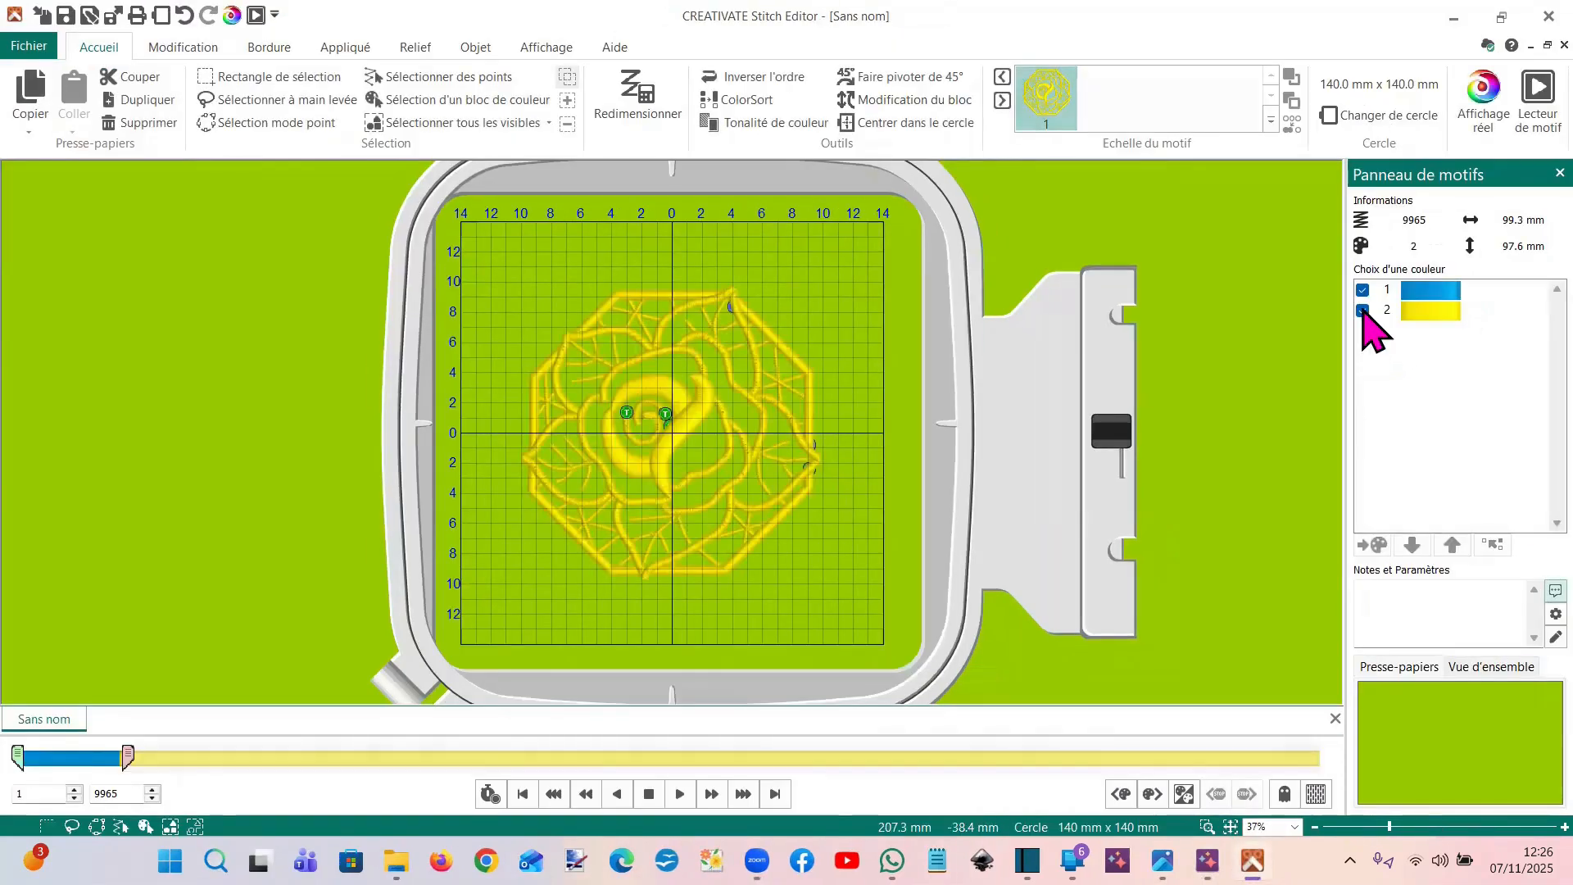
pyautogui.click(246, 77)
pyautogui.moveTo(484, 254); pyautogui.dragTo(926, 662)
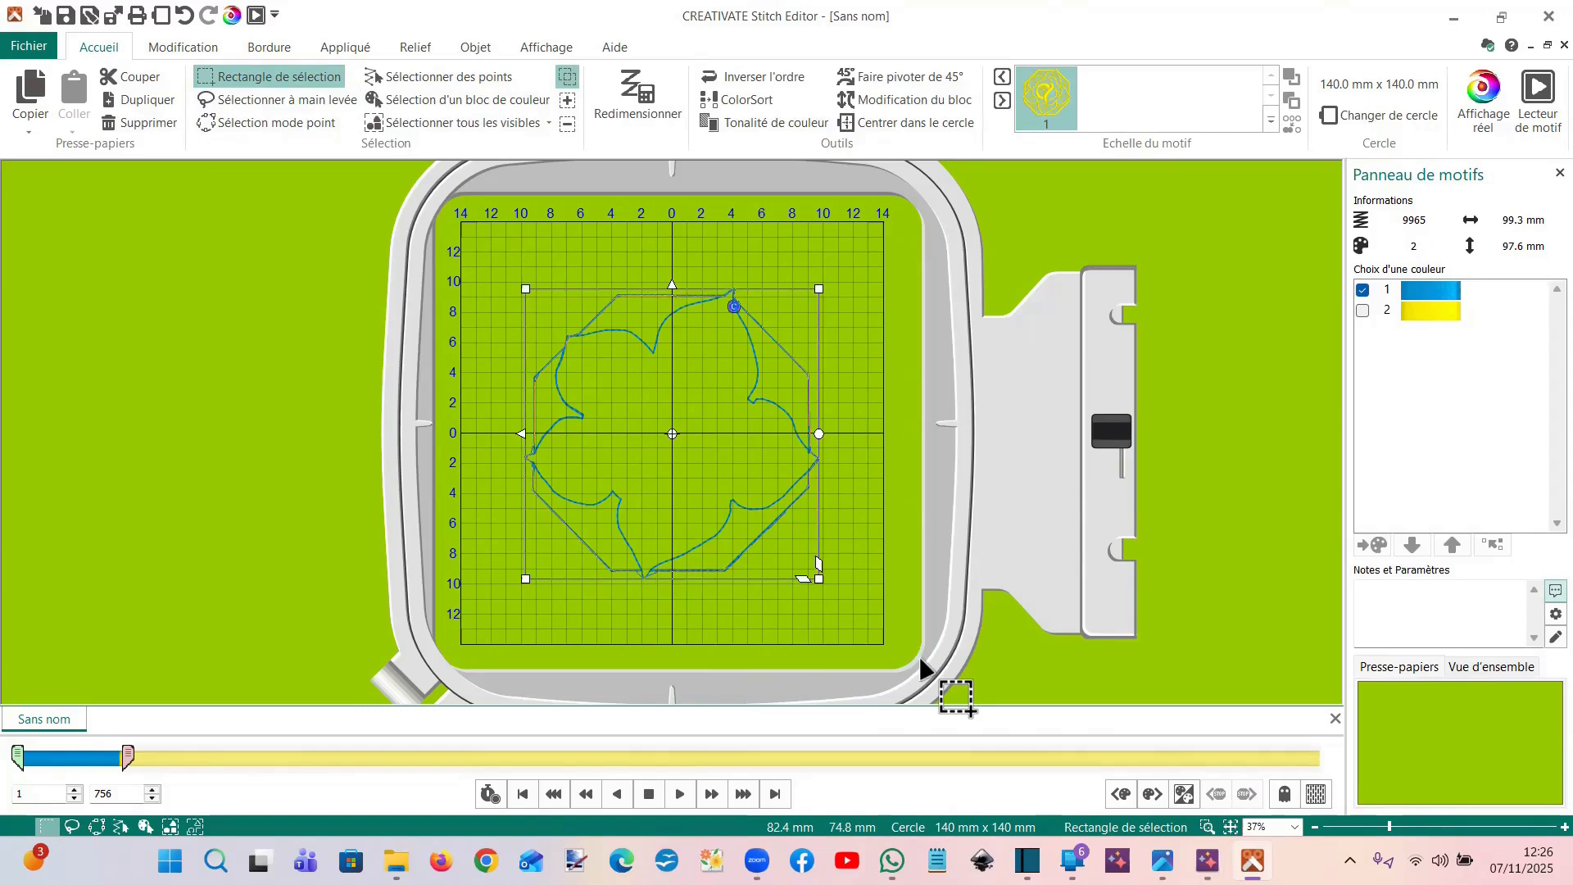
pyautogui.press('Delete')
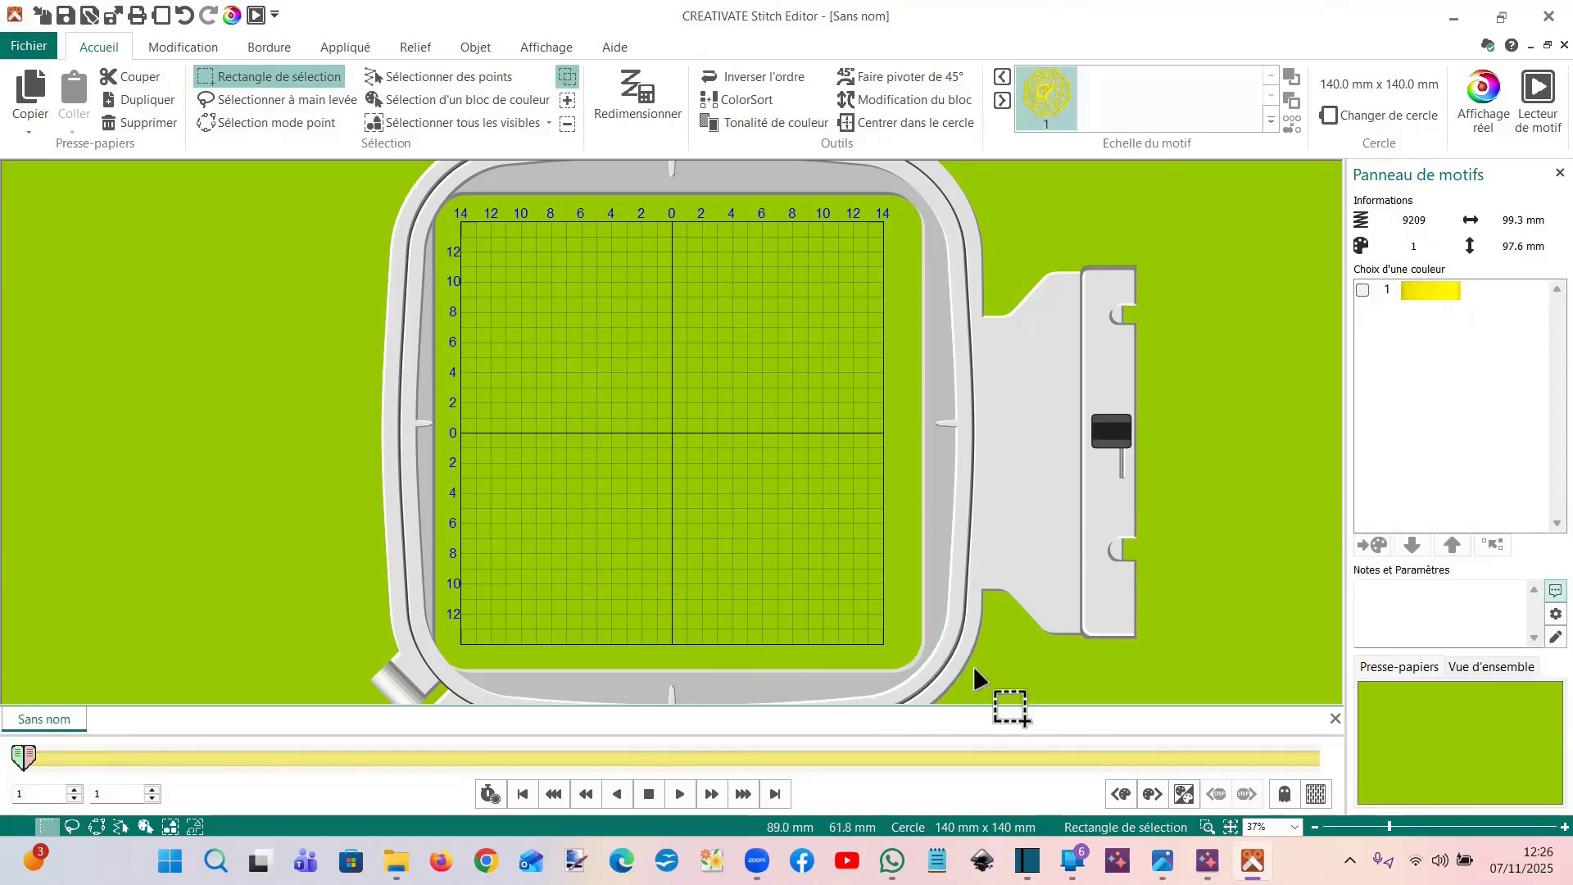
pyautogui.click(1313, 794)
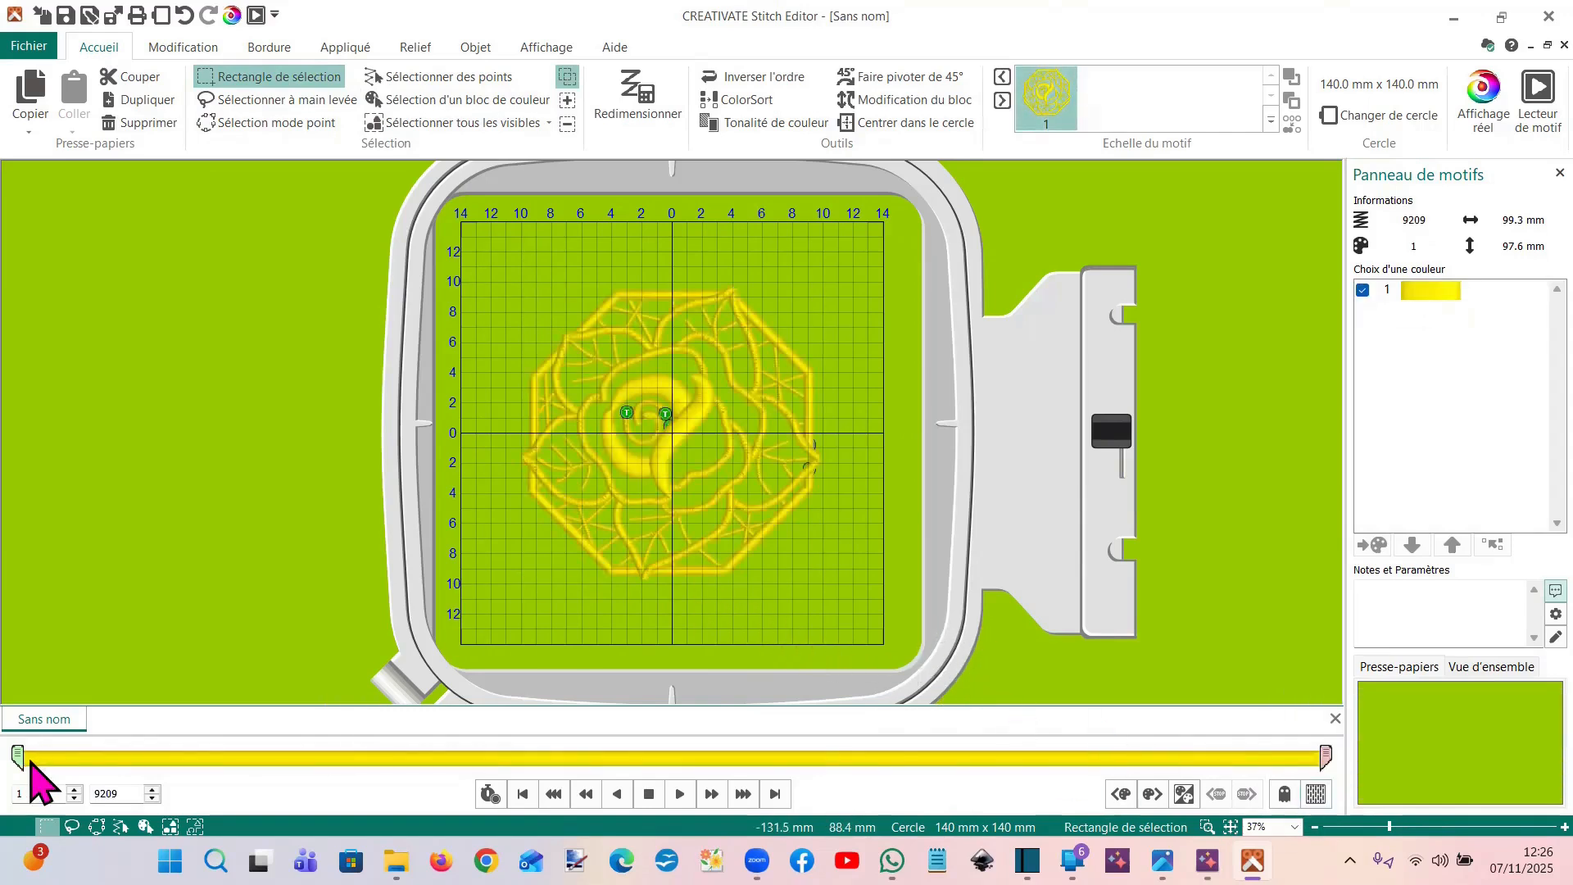
# Limit the visible stitches to 1007–3127, delete the octagonal border and its lower filler stitches, and restore the full stitch range
pyautogui.moveTo(16, 760); pyautogui.dragTo(32, 755)
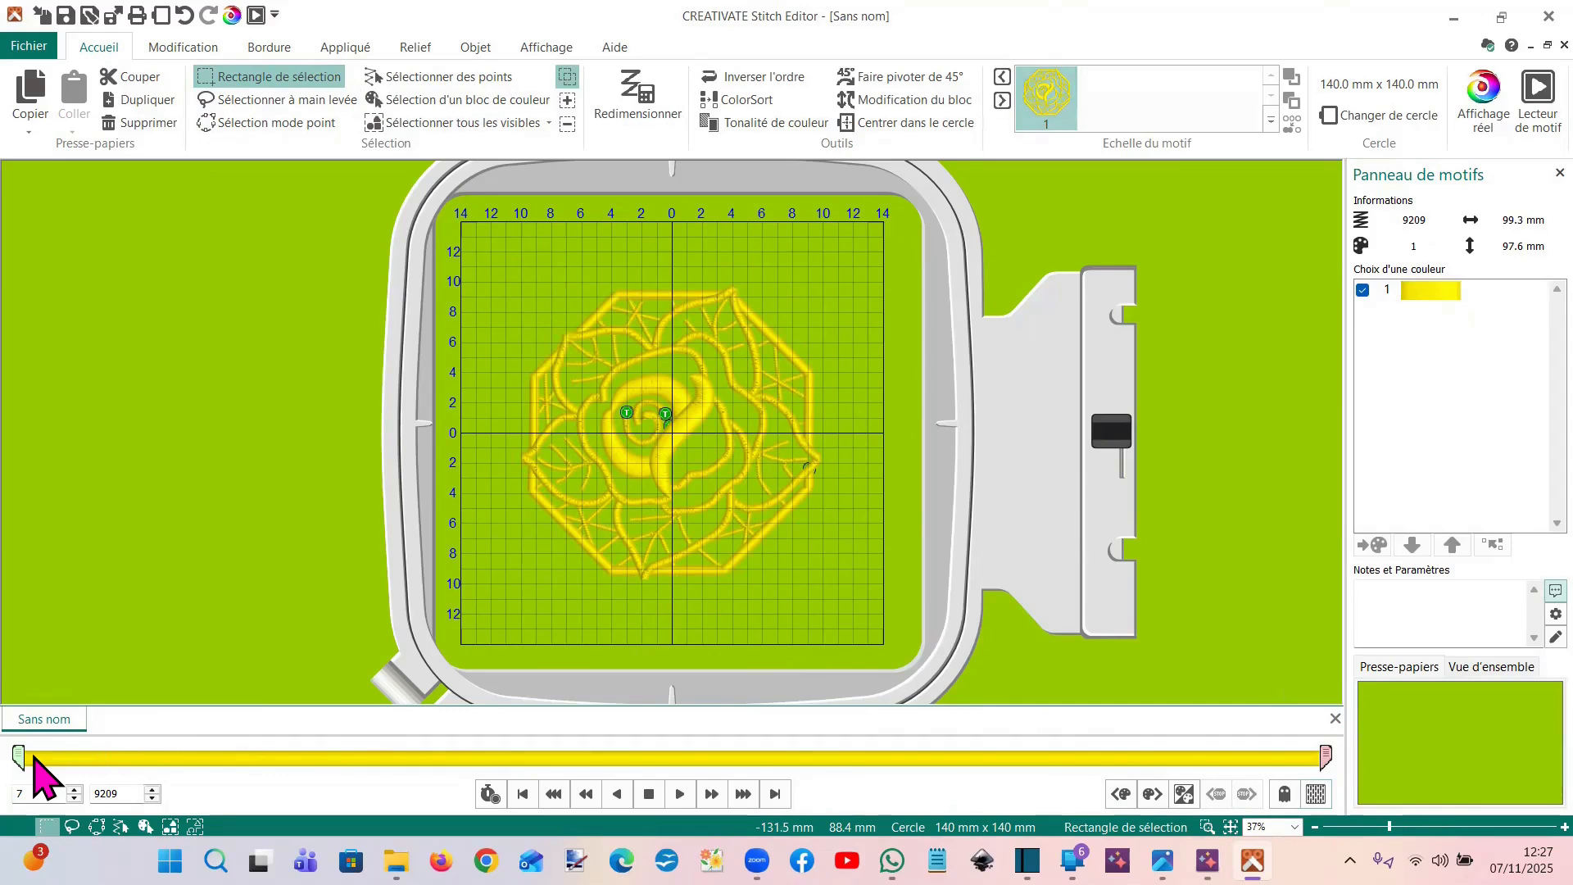
pyautogui.moveTo(1324, 753); pyautogui.dragTo(991, 771)
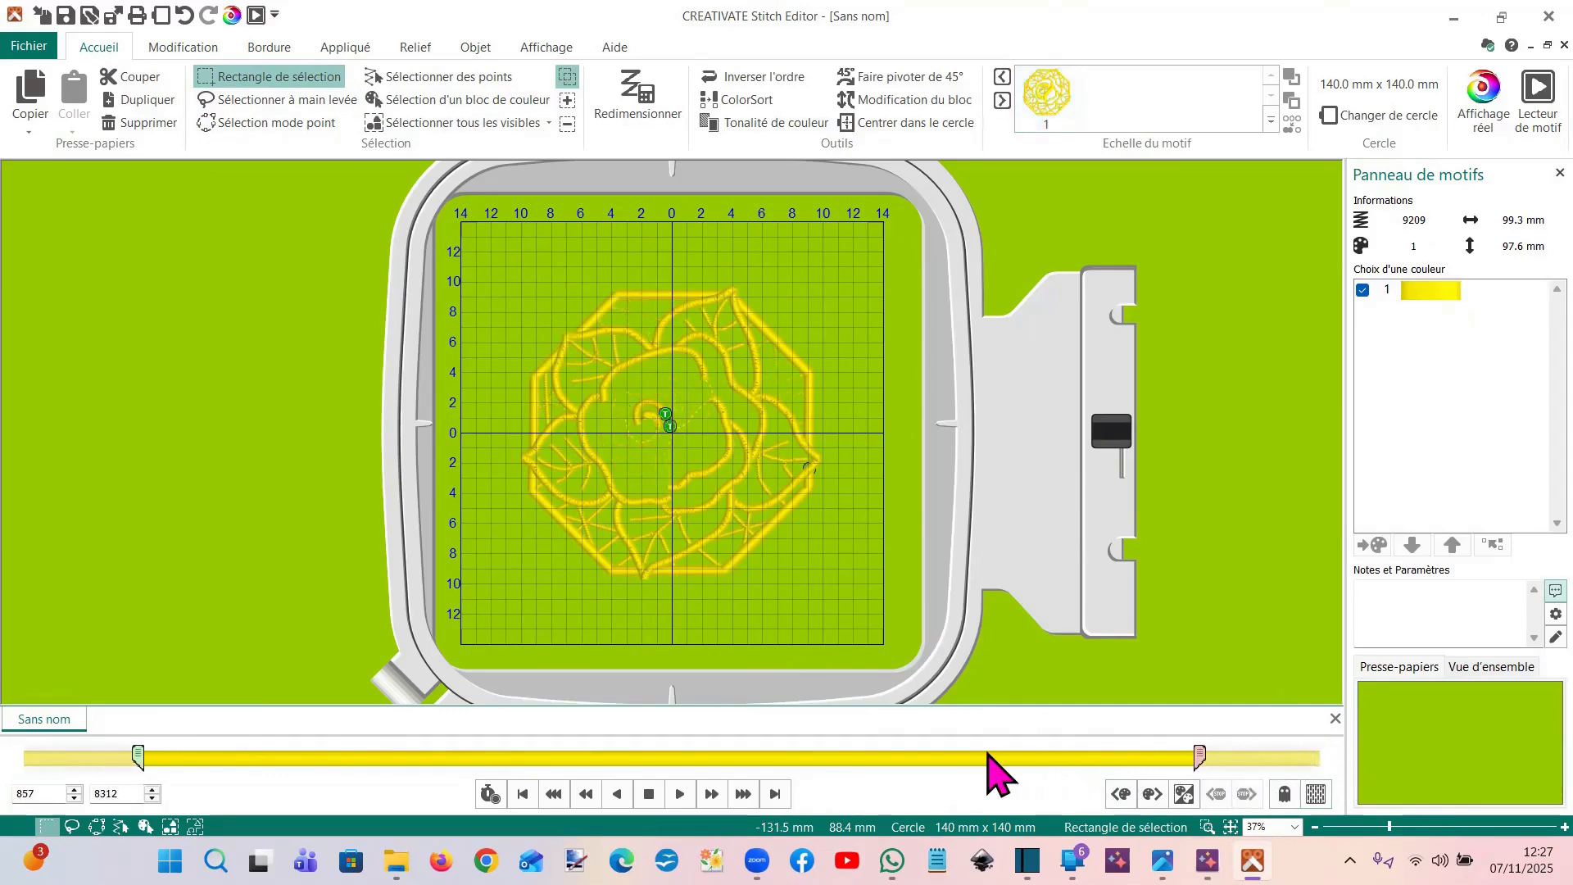
pyautogui.moveTo(1178, 758); pyautogui.dragTo(988, 761)
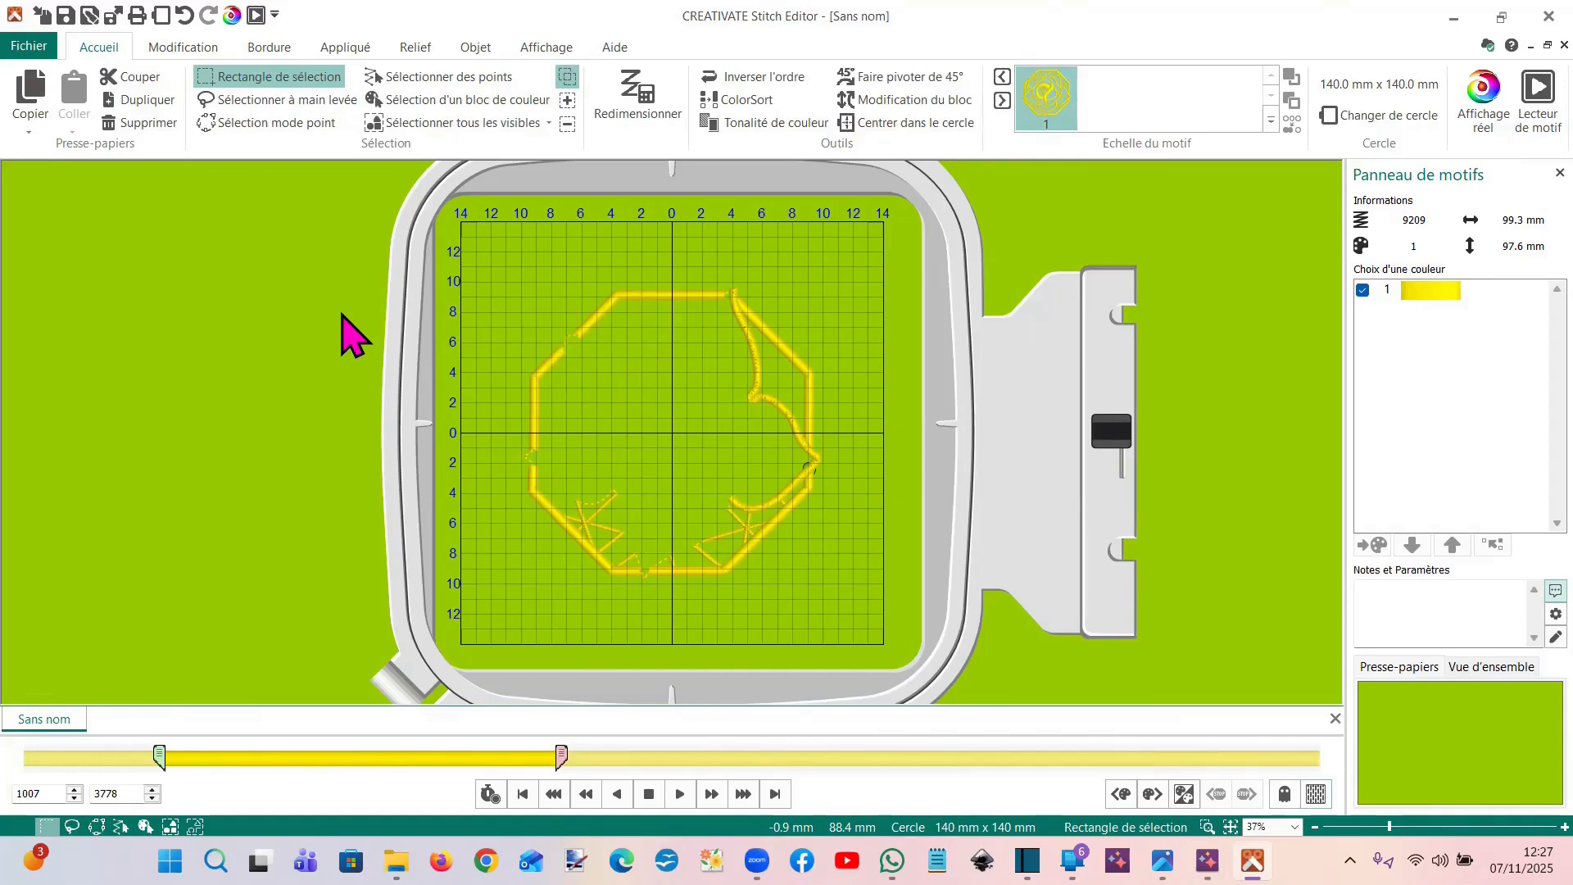
pyautogui.moveTo(561, 755); pyautogui.dragTo(469, 758)
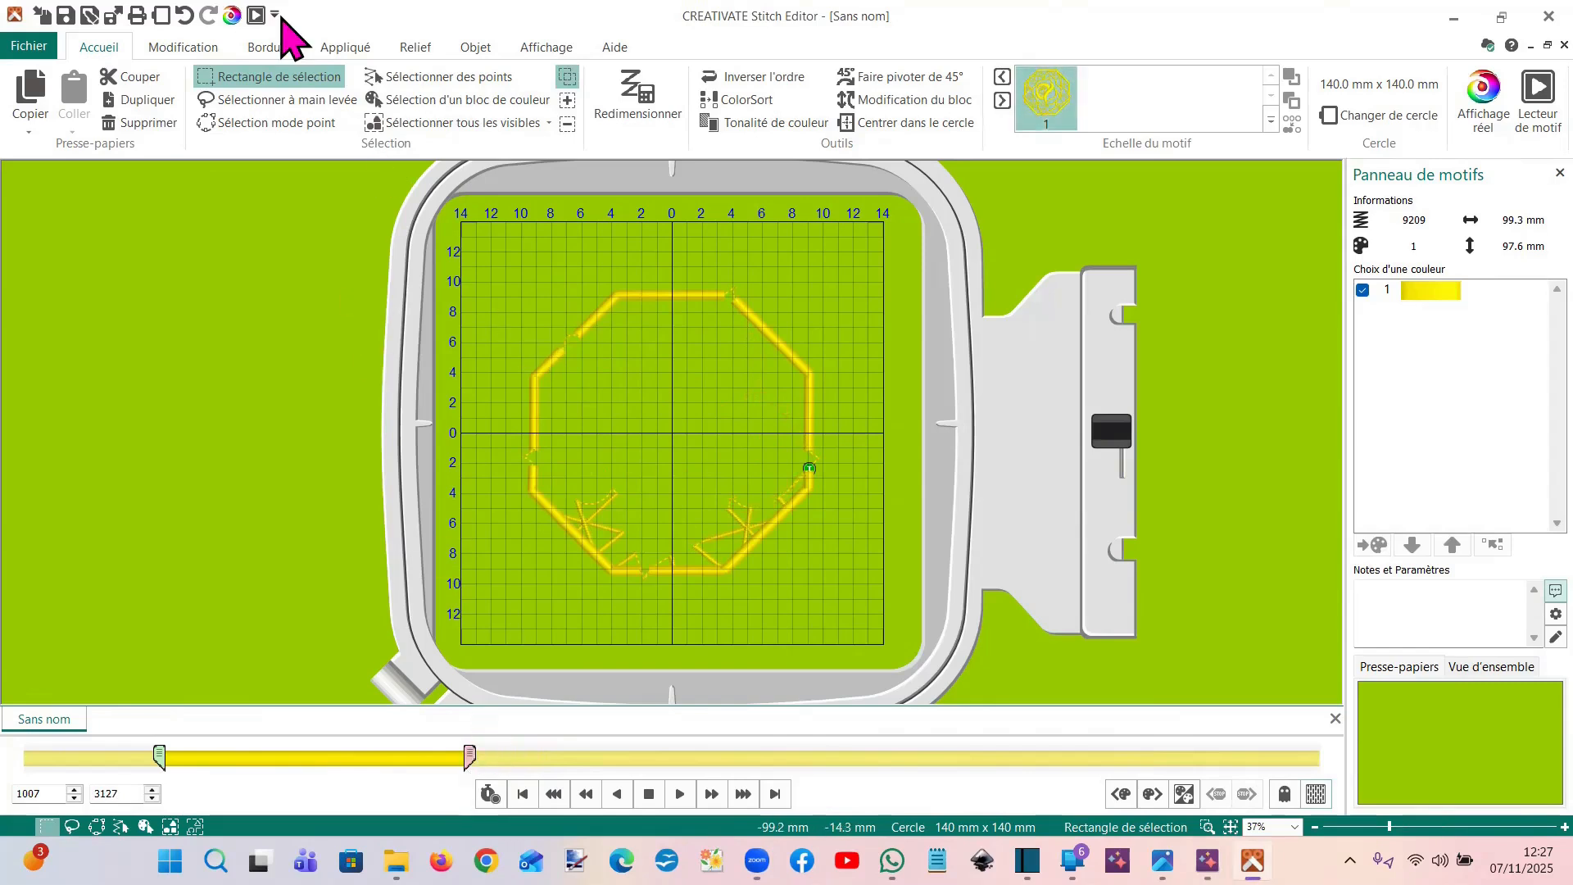
pyautogui.moveTo(471, 256); pyautogui.dragTo(844, 601)
pyautogui.press('Delete')
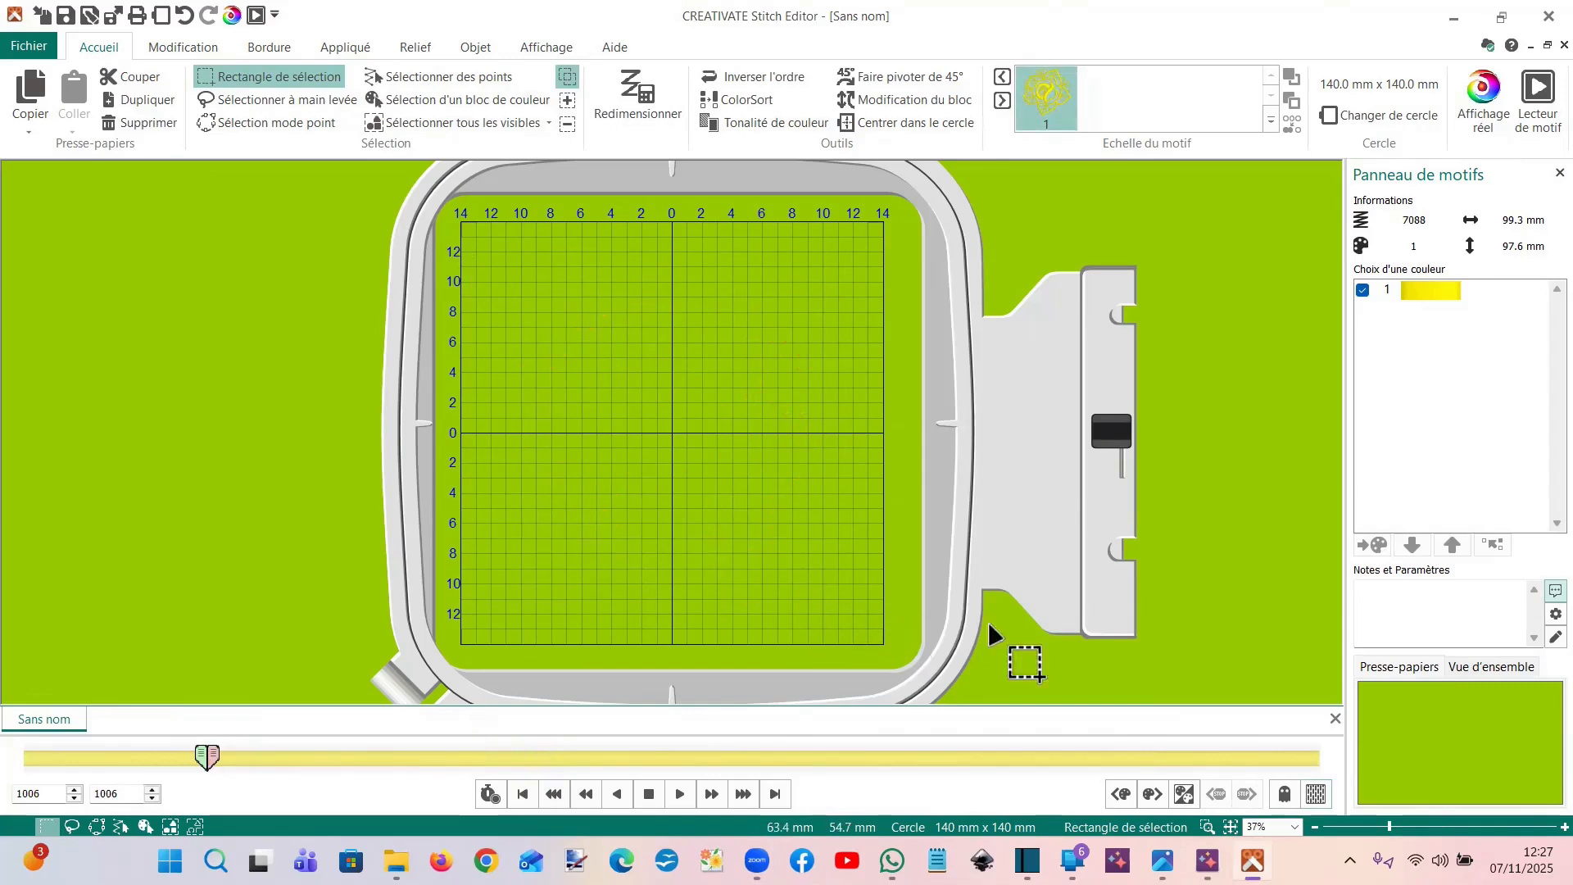
pyautogui.click(1314, 795)
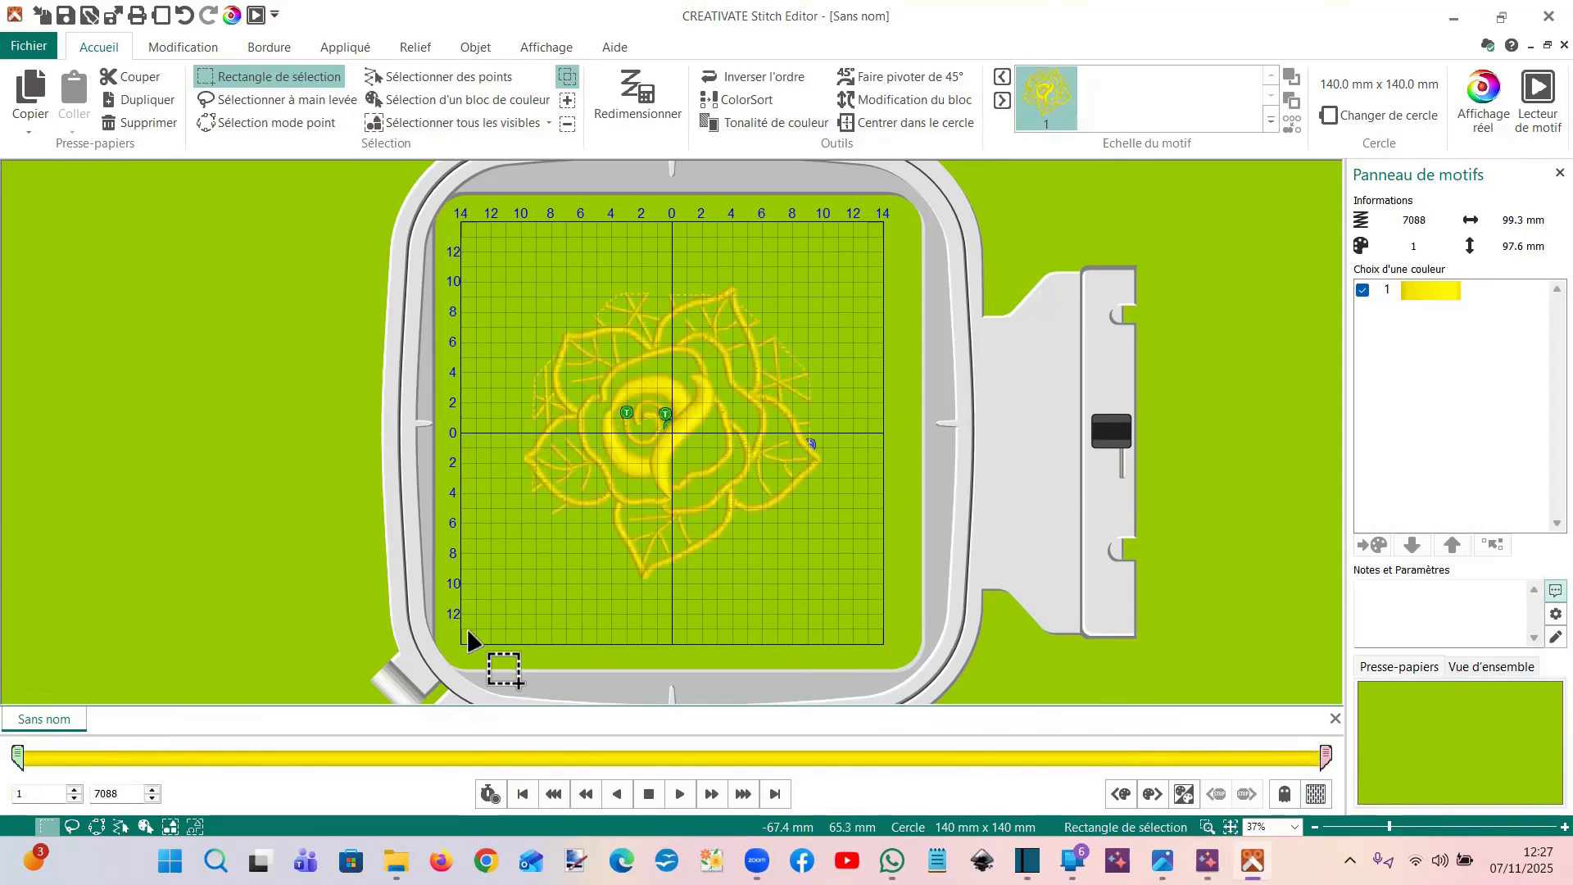
# Isolate stitches 3074–4042, delete the vein stitches inside the outer petals, and restore the full stitch range
pyautogui.moveTo(17, 756); pyautogui.dragTo(133, 758)
pyautogui.moveTo(60, 754); pyautogui.dragTo(36, 755)
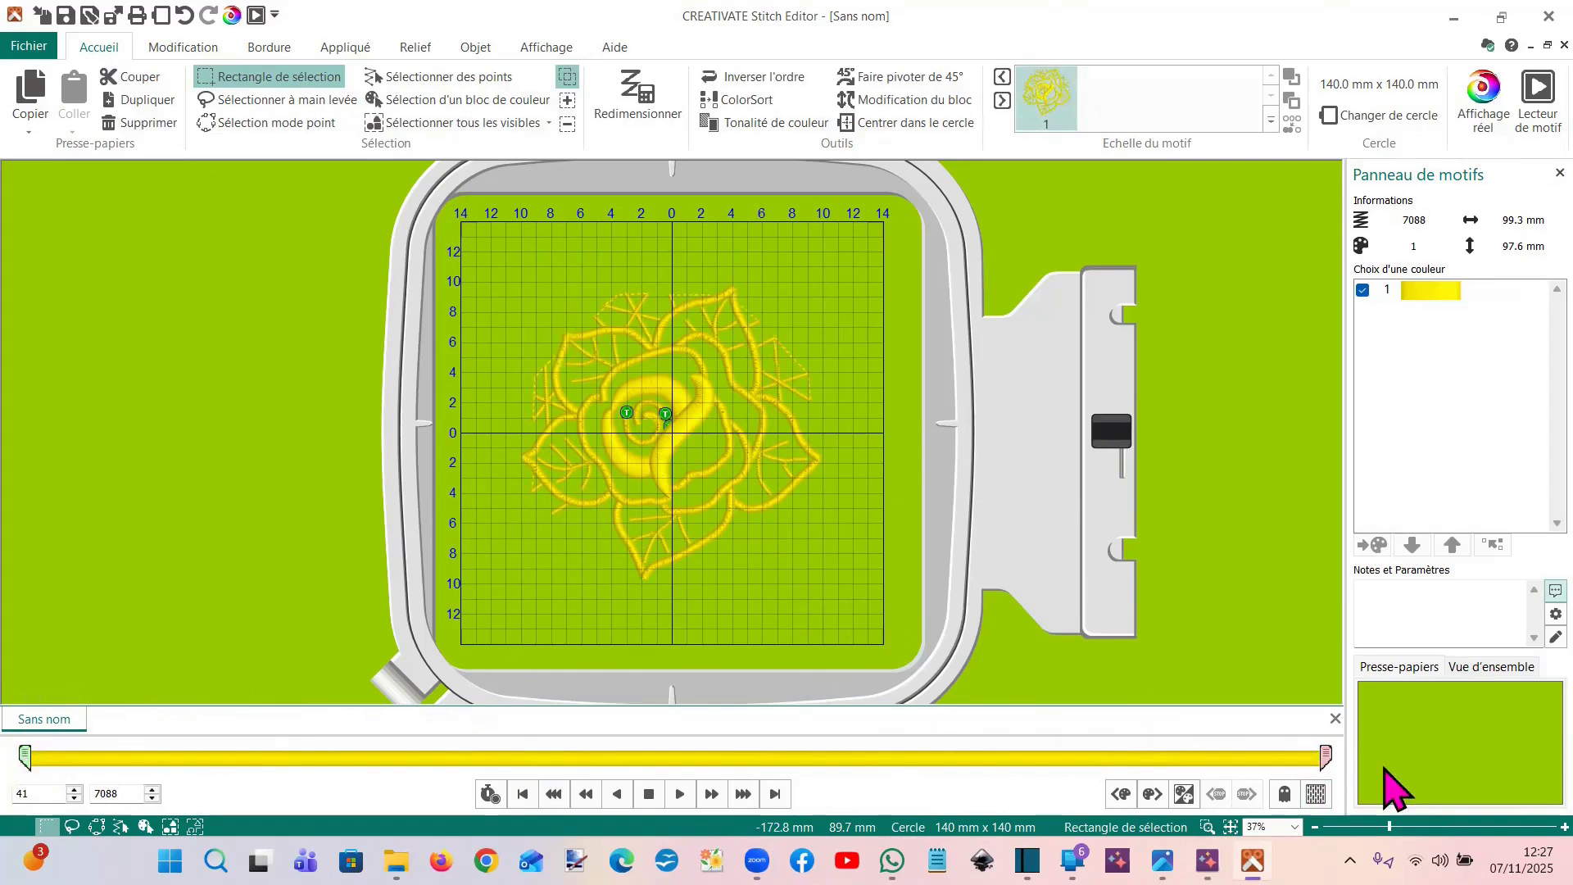
pyautogui.moveTo(1324, 754); pyautogui.dragTo(686, 769)
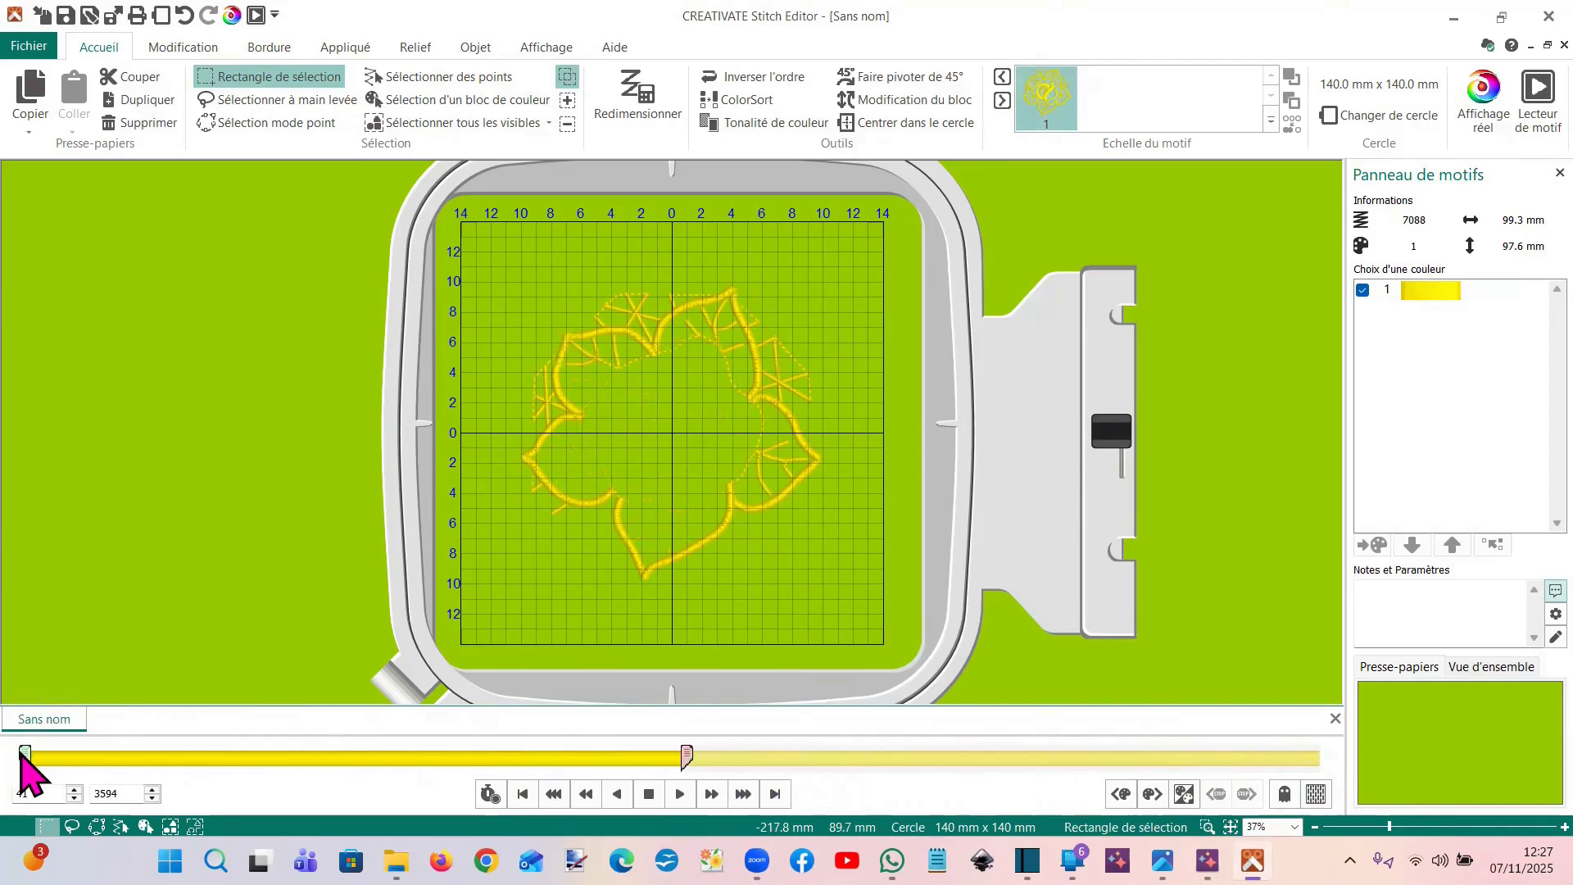
pyautogui.moveTo(30, 758); pyautogui.dragTo(504, 751)
pyautogui.moveTo(690, 759); pyautogui.dragTo(807, 759)
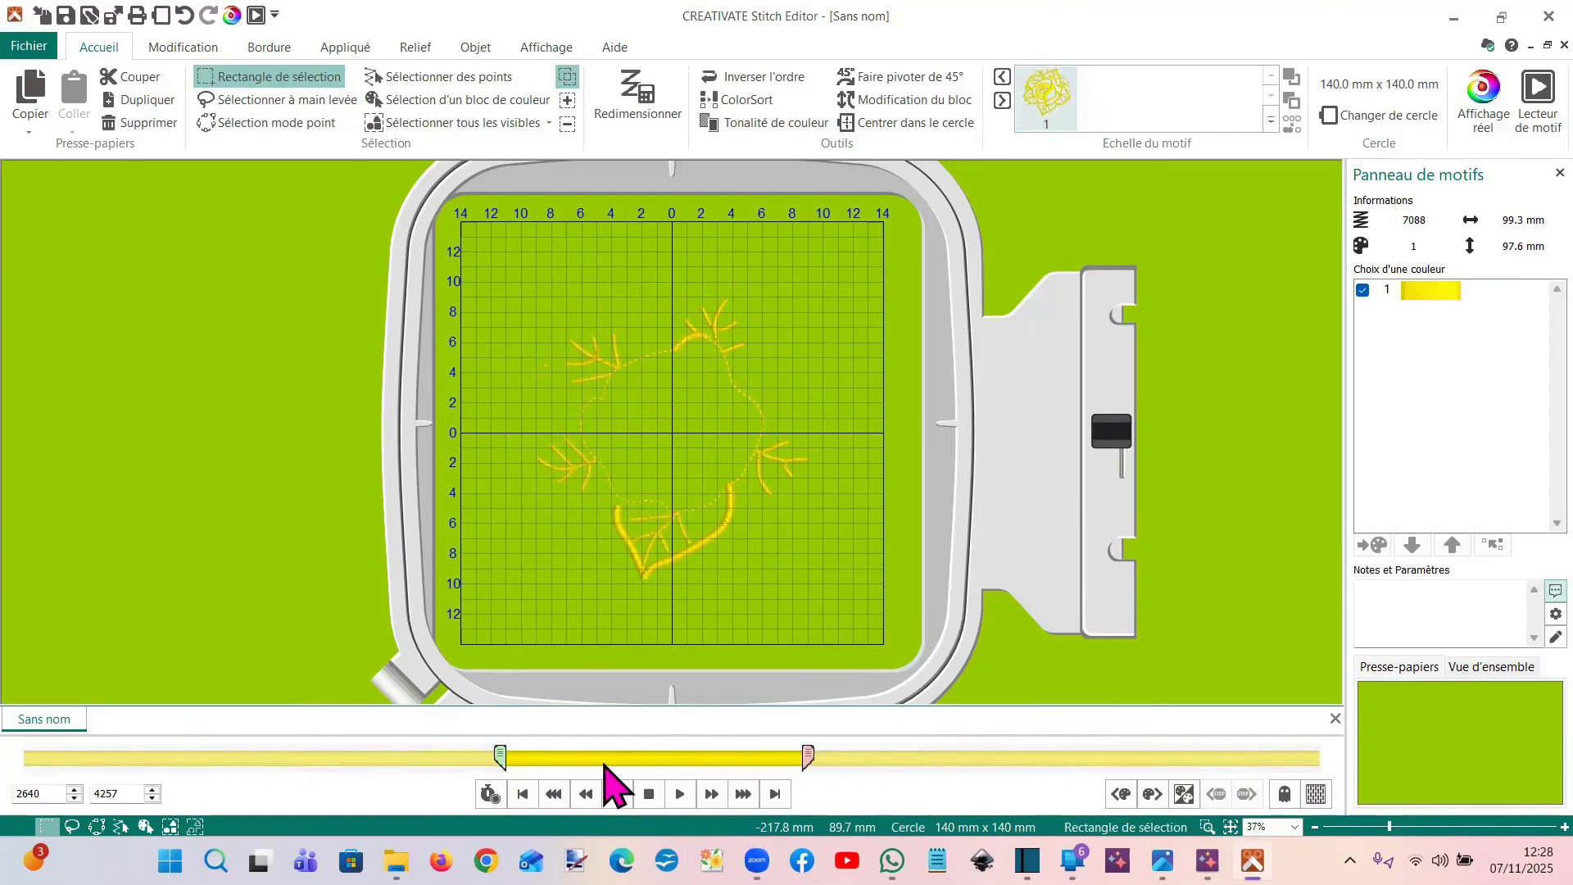
pyautogui.moveTo(517, 760); pyautogui.dragTo(573, 755)
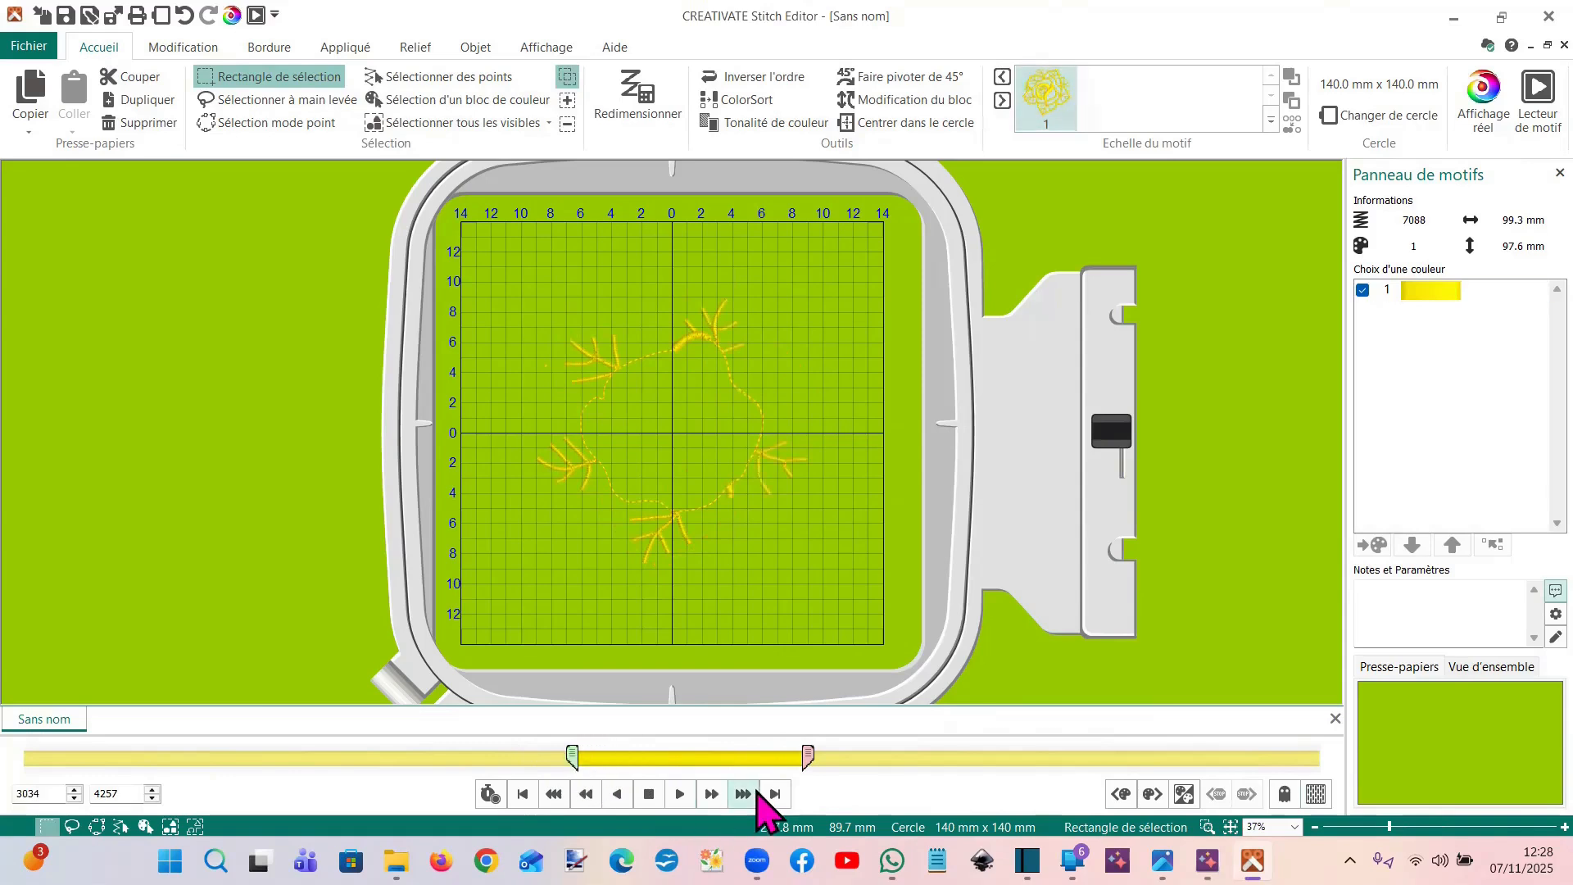
pyautogui.moveTo(807, 756); pyautogui.dragTo(770, 755)
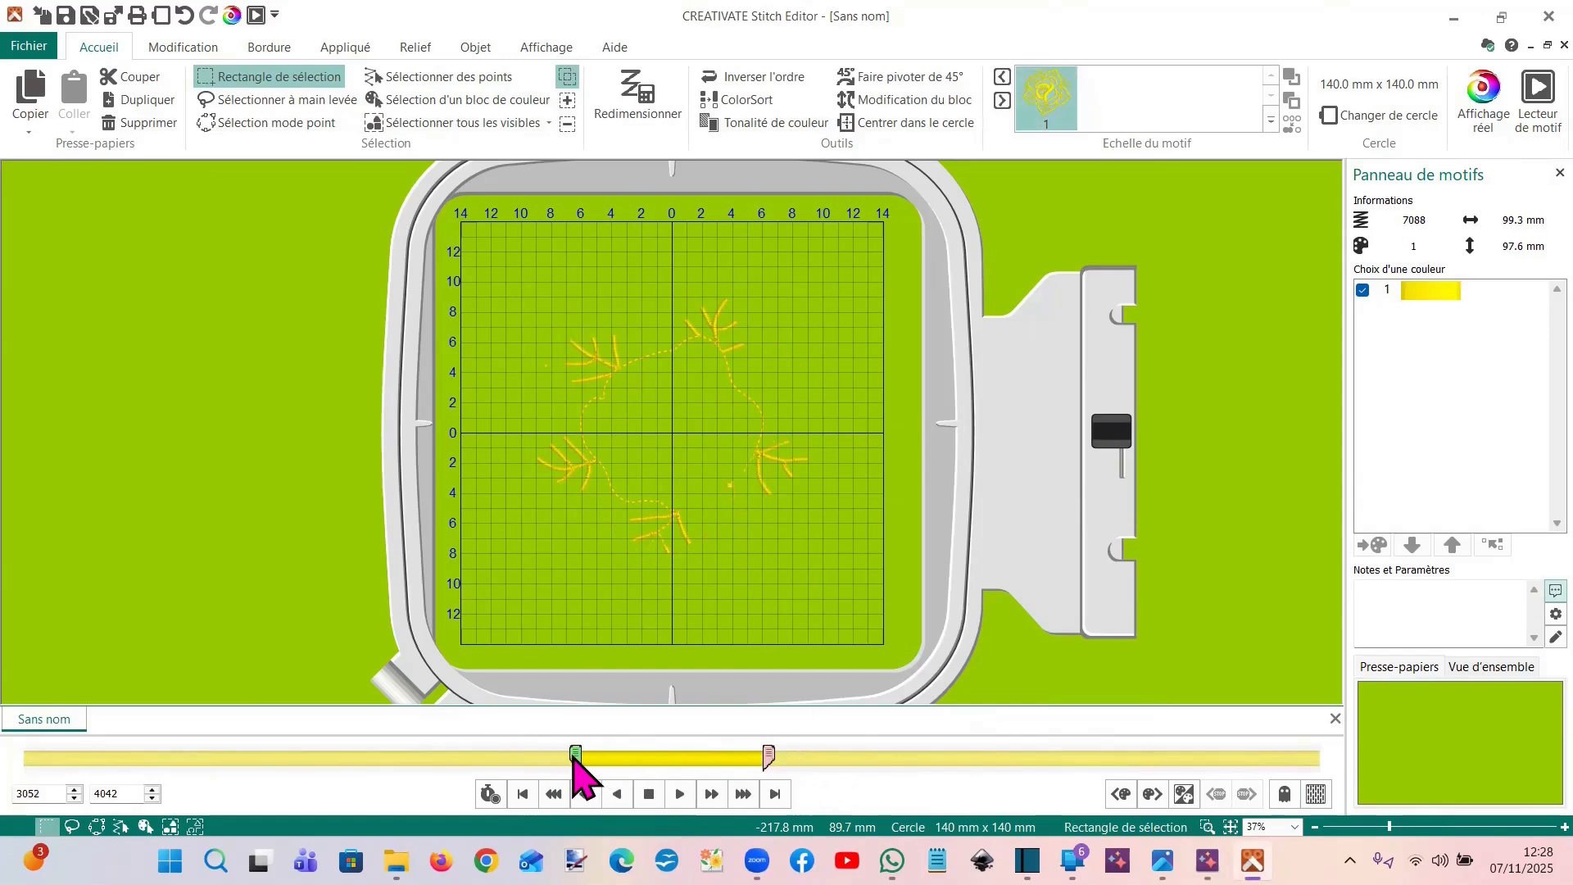
pyautogui.moveTo(572, 759); pyautogui.dragTo(580, 757)
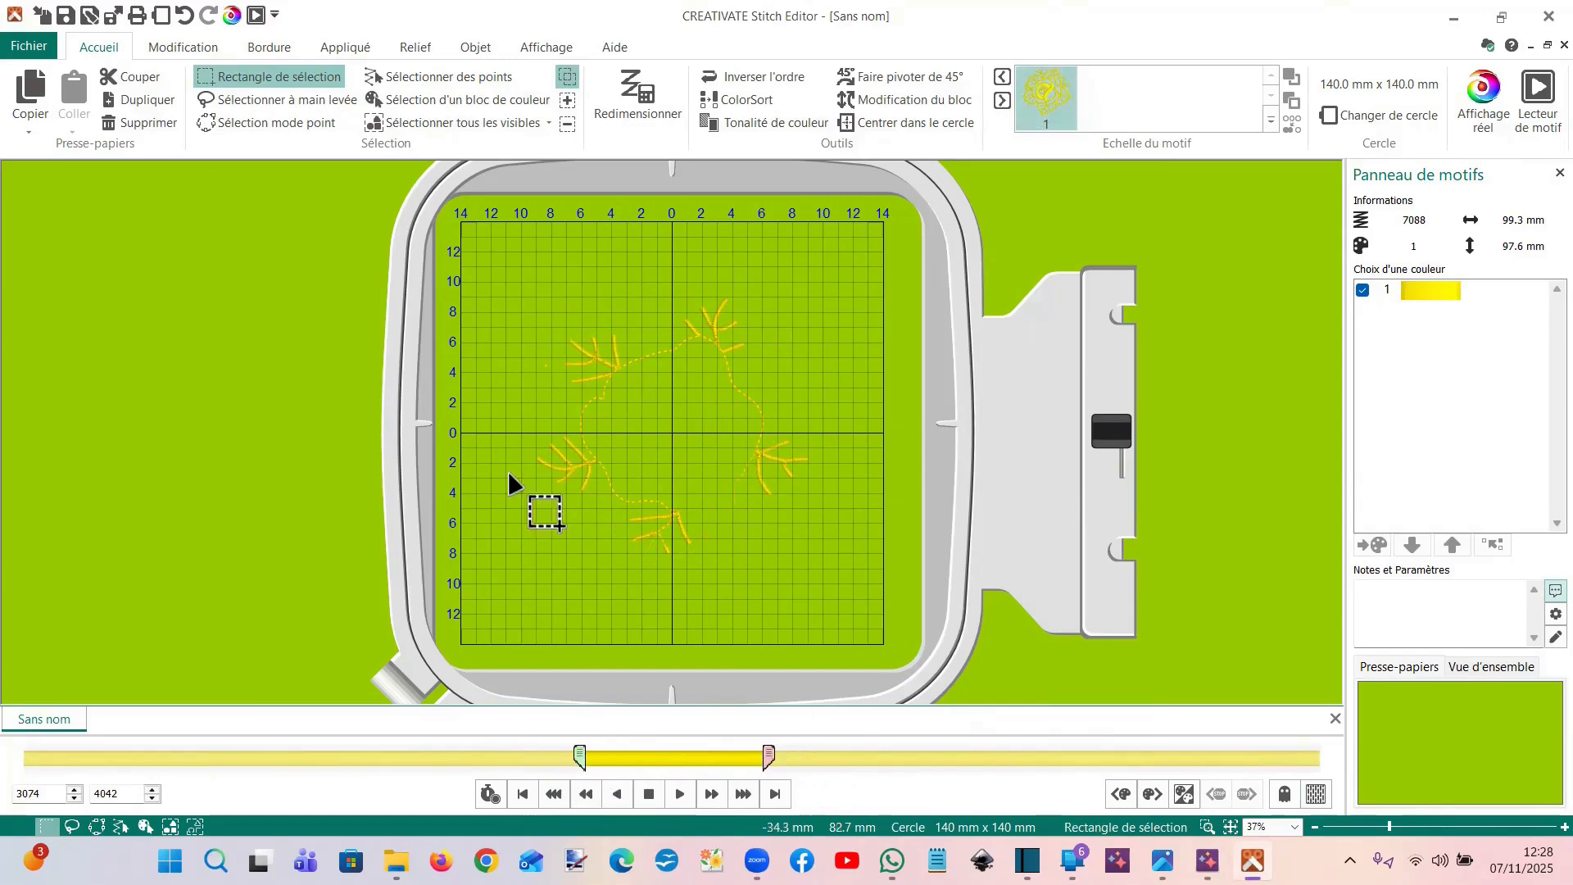
pyautogui.moveTo(496, 261); pyautogui.dragTo(772, 606)
pyautogui.press('Delete')
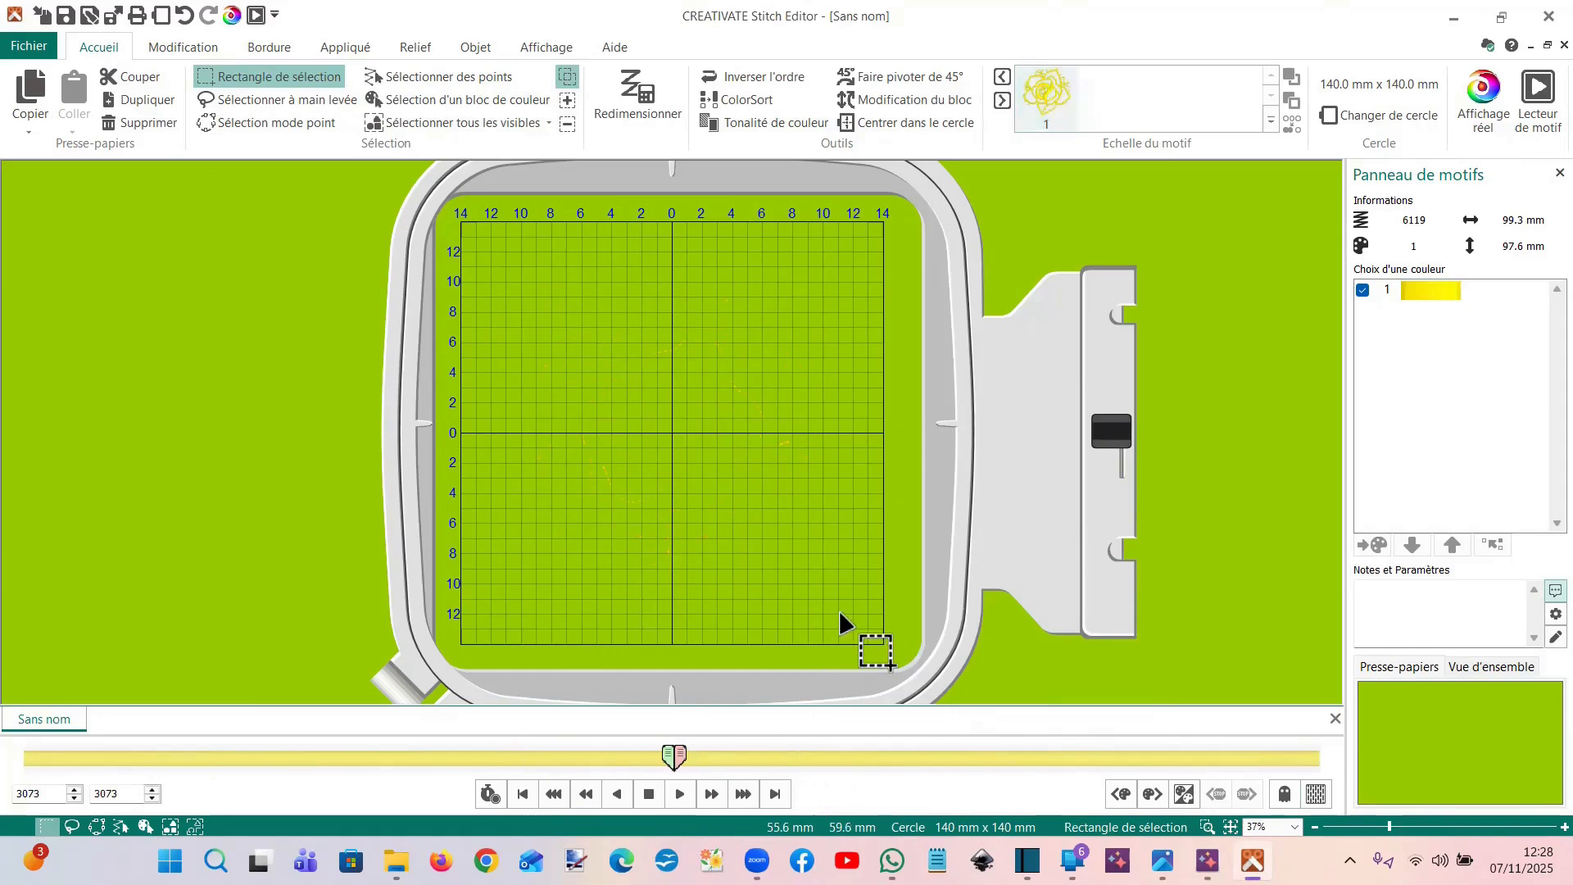
pyautogui.click(1314, 796)
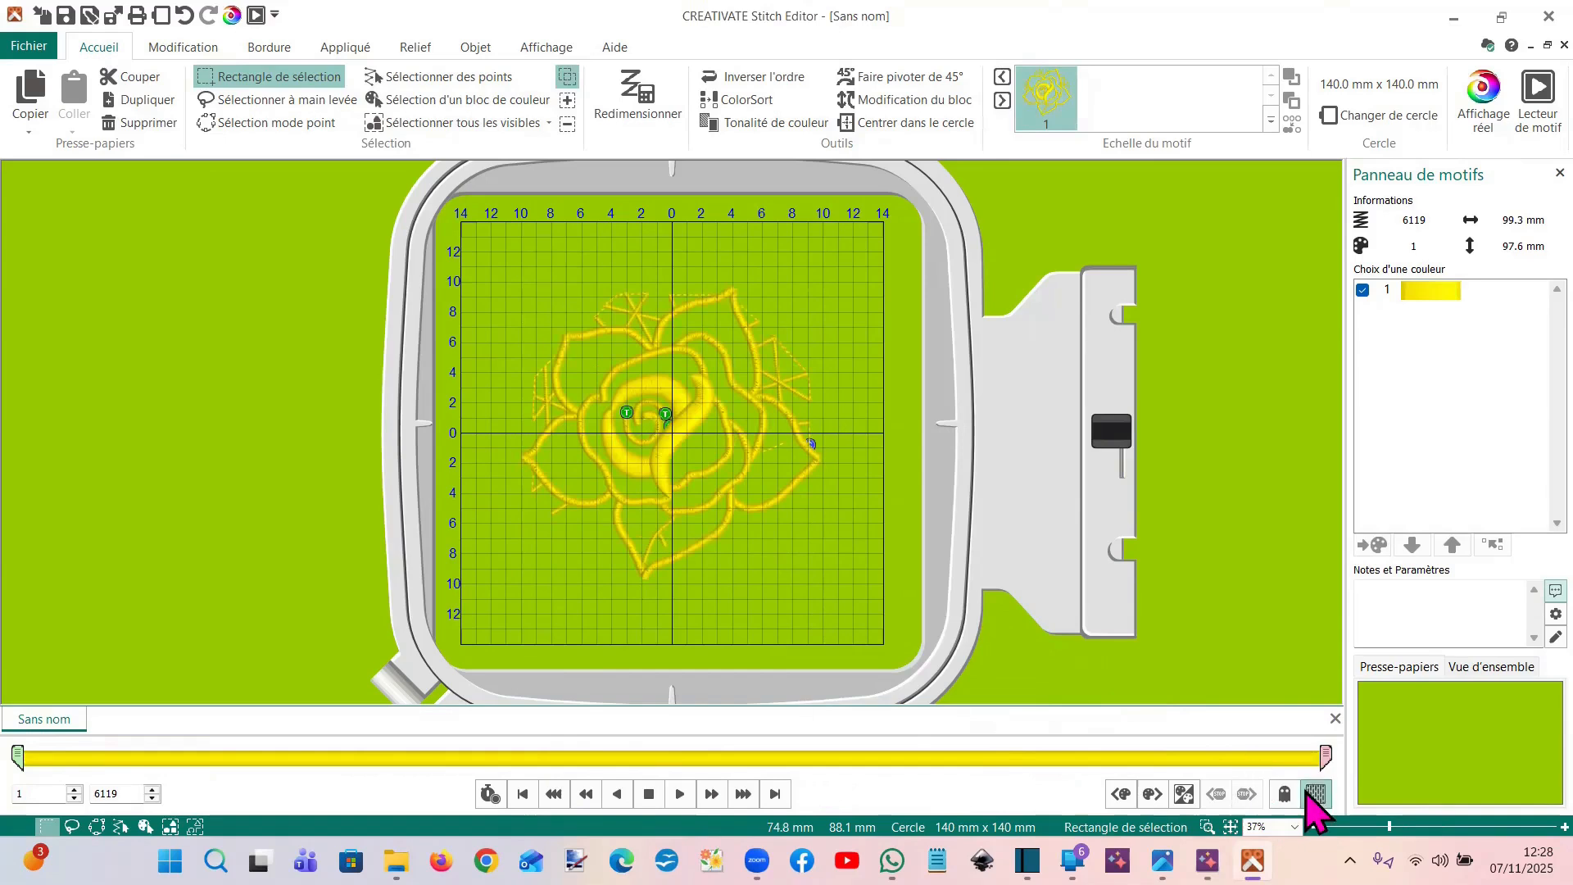
# Limit the visible stitches to 1–991, delete the star-shaped filler around the upper petals, and show all stitches
pyautogui.moveTo(1327, 752); pyautogui.dragTo(257, 772)
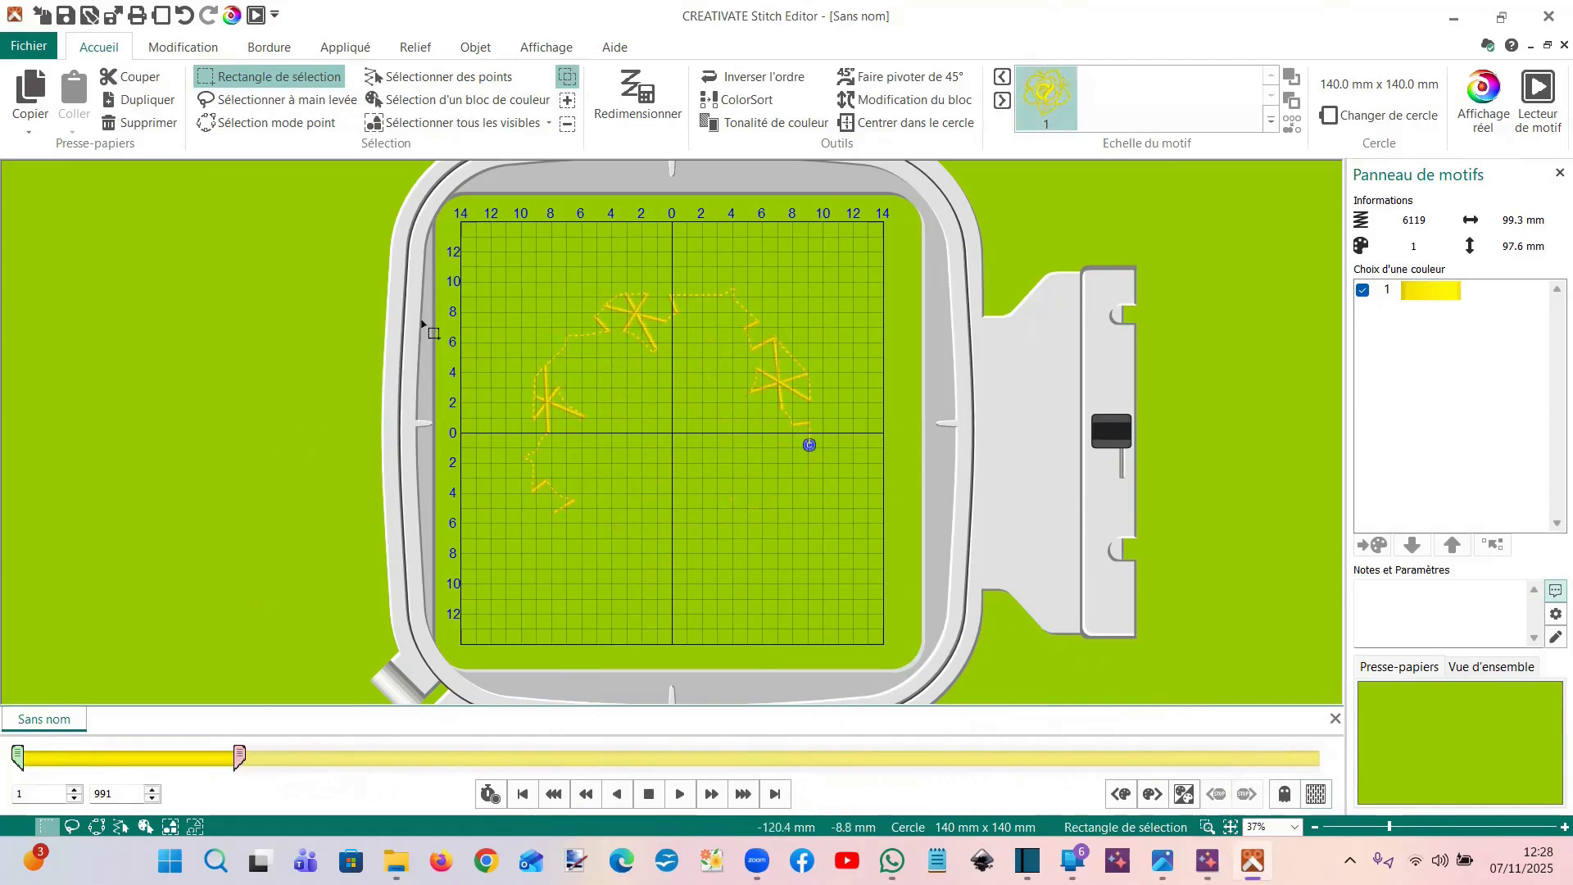
pyautogui.moveTo(486, 261); pyautogui.dragTo(604, 450)
pyautogui.moveTo(814, 578); pyautogui.dragTo(832, 590)
pyautogui.press('Delete')
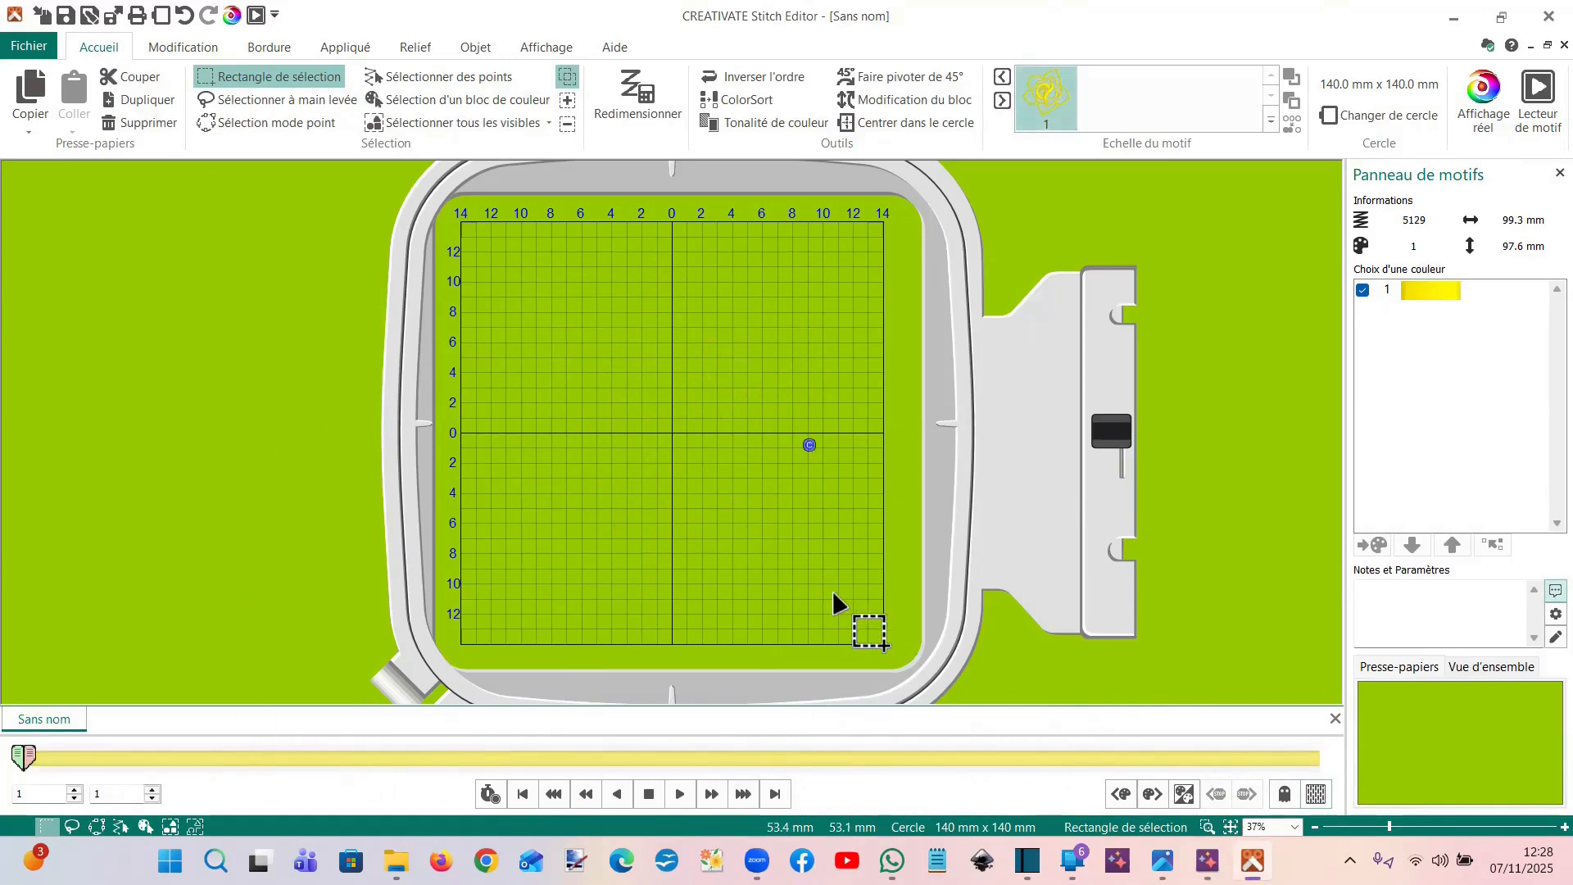
pyautogui.click(1315, 793)
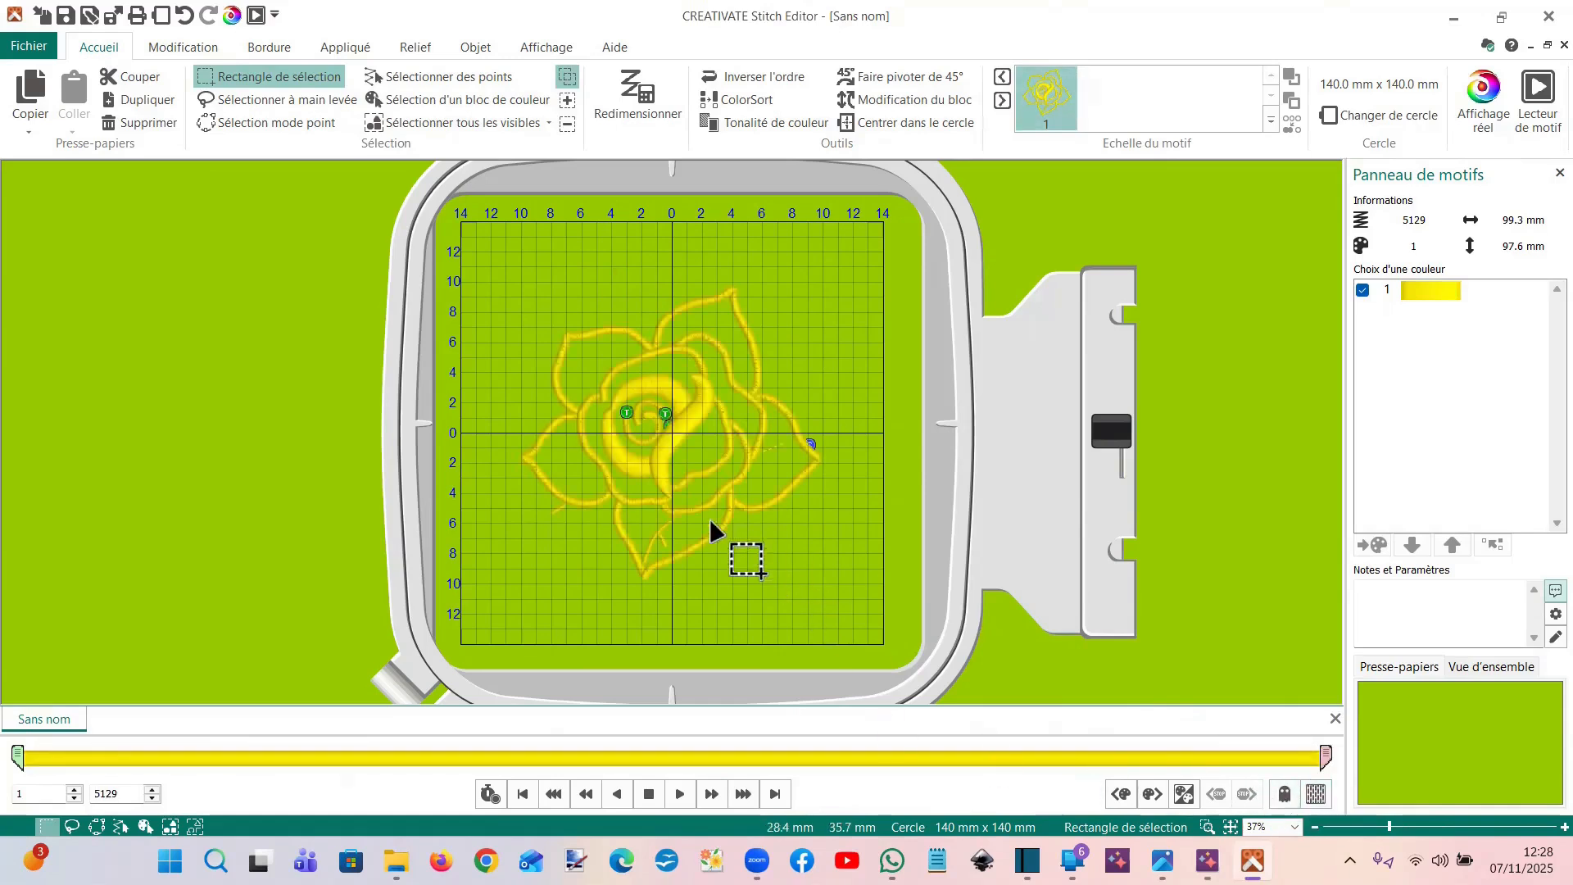
# Isolate stitches 2082–2192, delete the leftover vein running into the lower petal plus one stray stitch, and show all stitches
pyautogui.scroll(3, 611, 565)
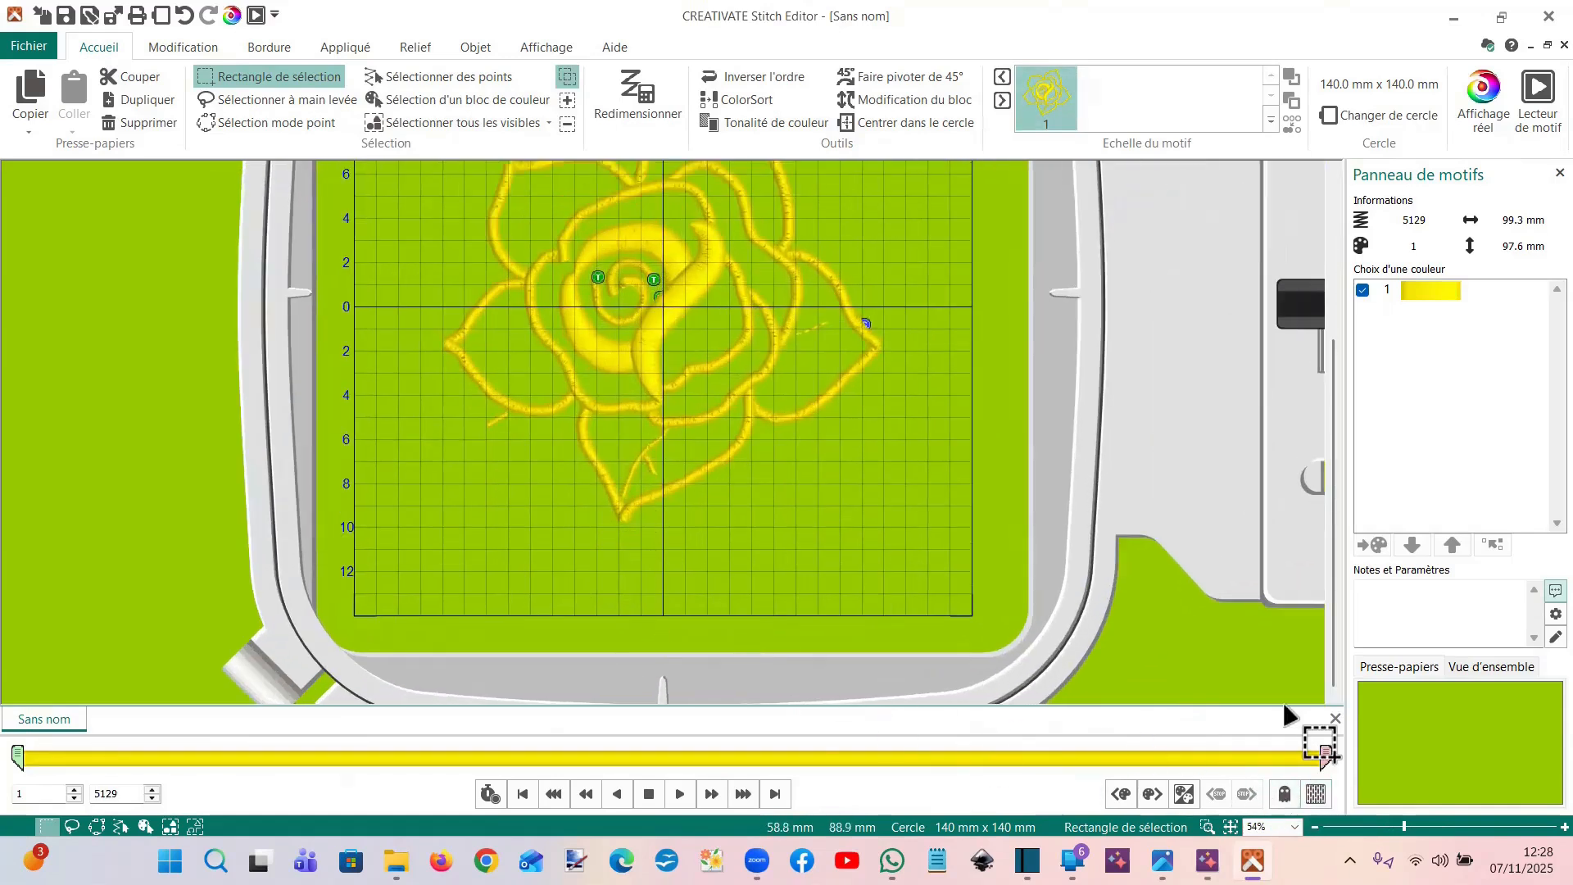
pyautogui.moveTo(1321, 755); pyautogui.dragTo(584, 764)
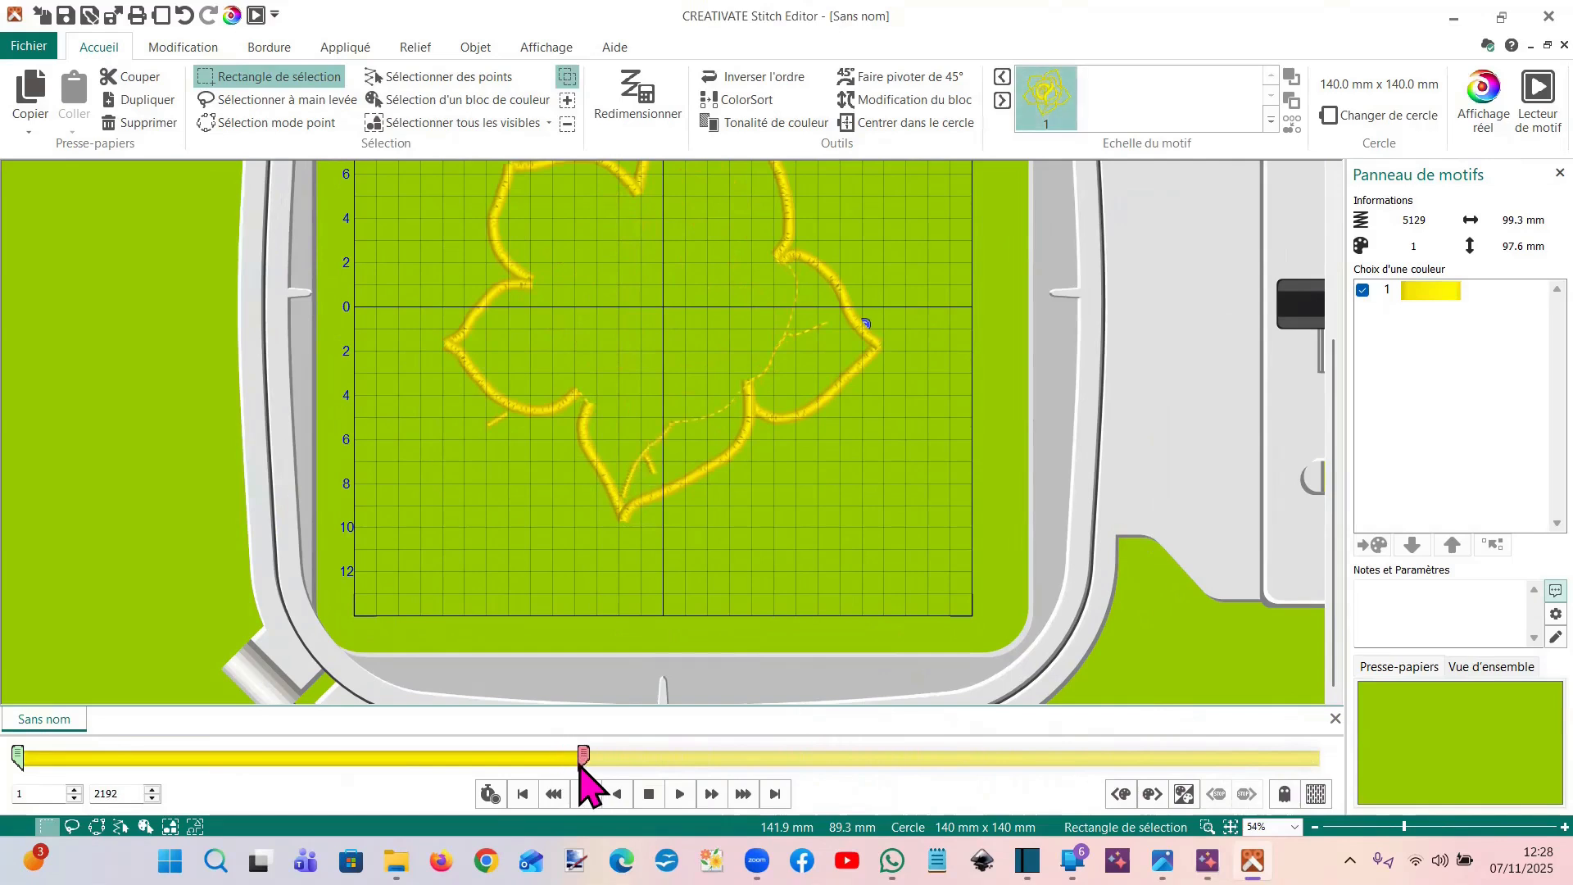
pyautogui.moveTo(21, 762); pyautogui.dragTo(536, 768)
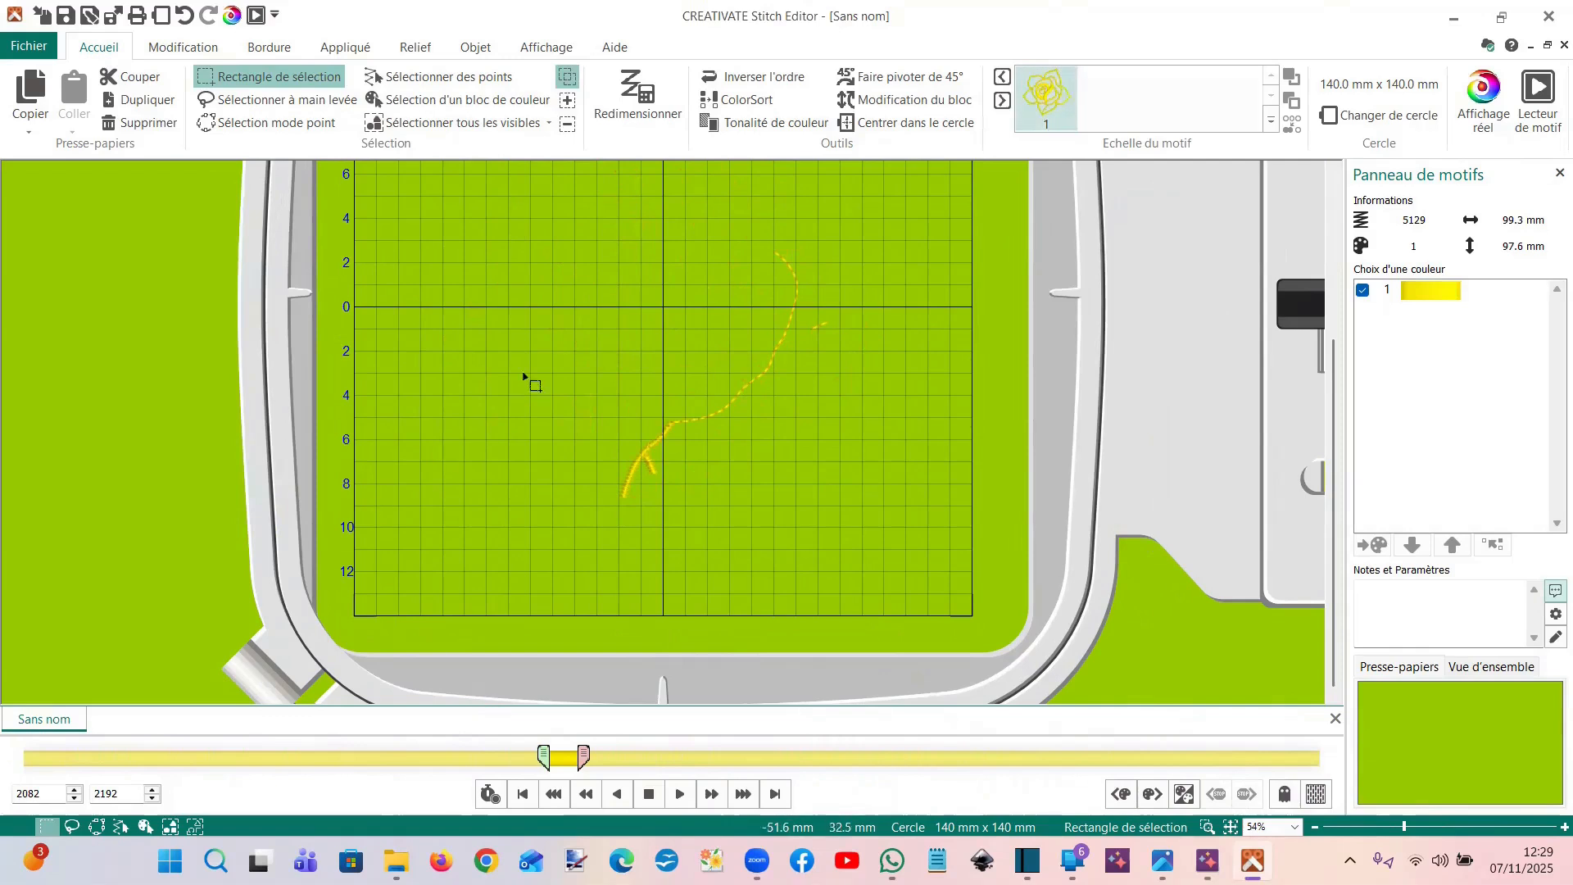
pyautogui.moveTo(850, 525); pyautogui.dragTo(851, 526)
pyautogui.press('Delete')
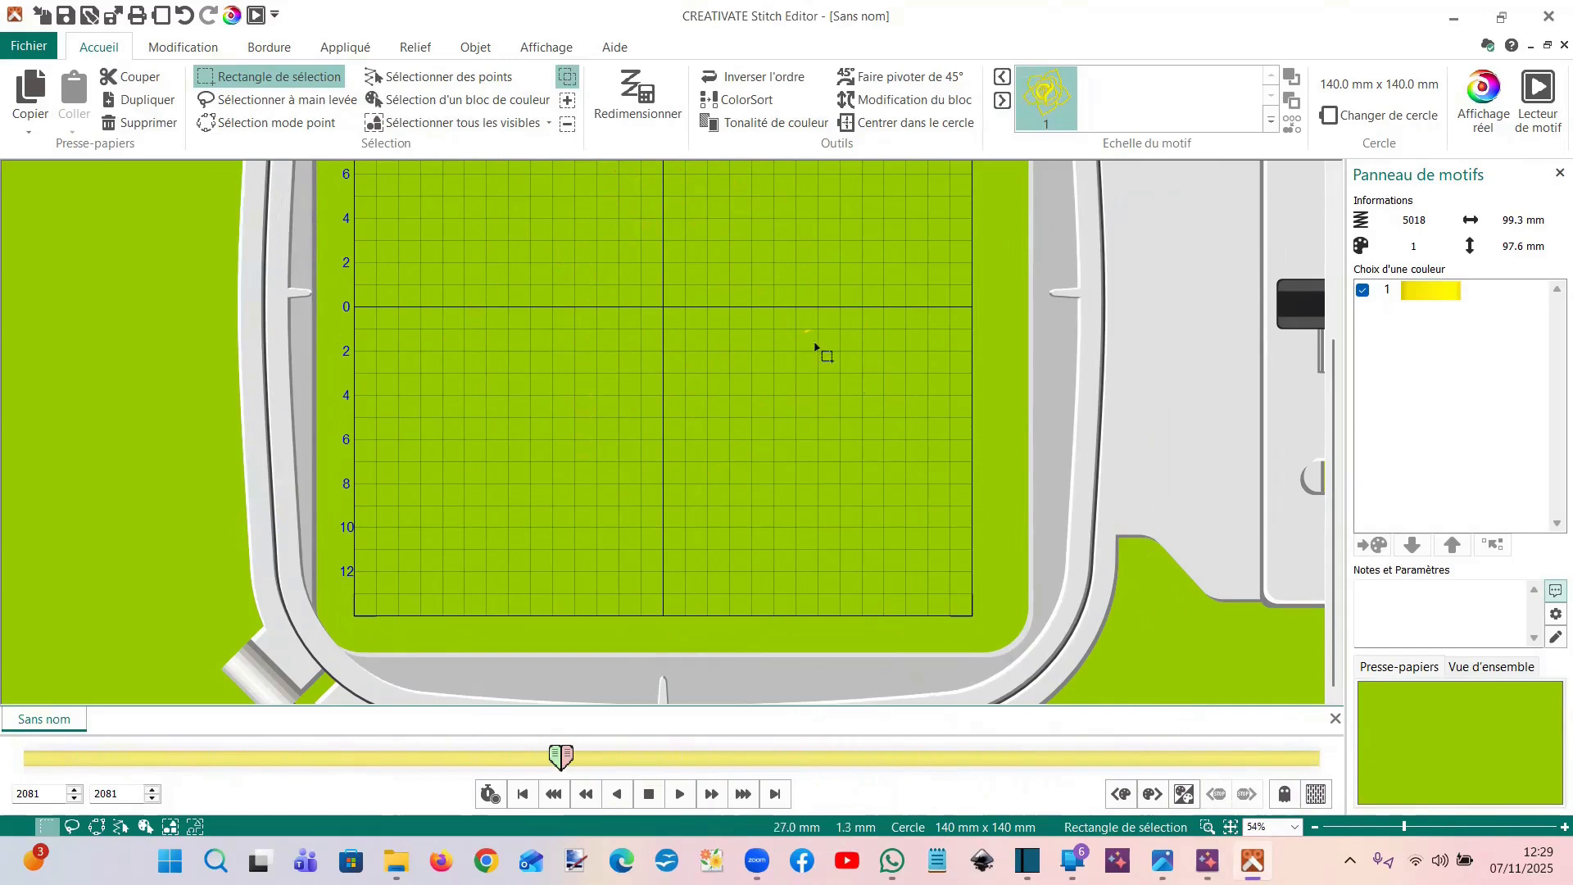
pyautogui.press('Delete')
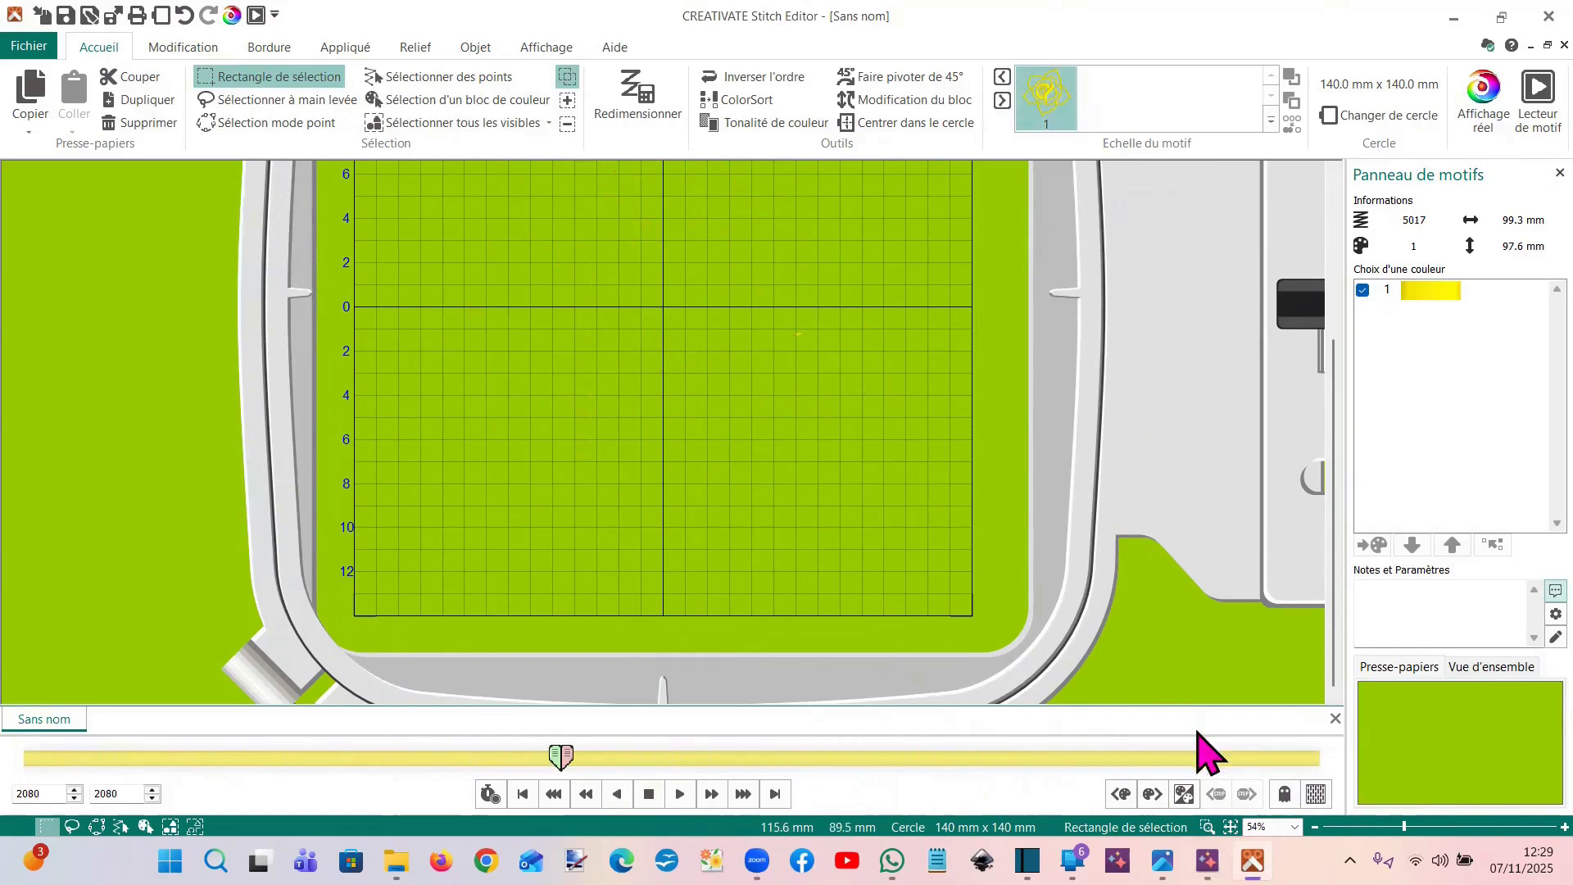
pyautogui.click(1316, 794)
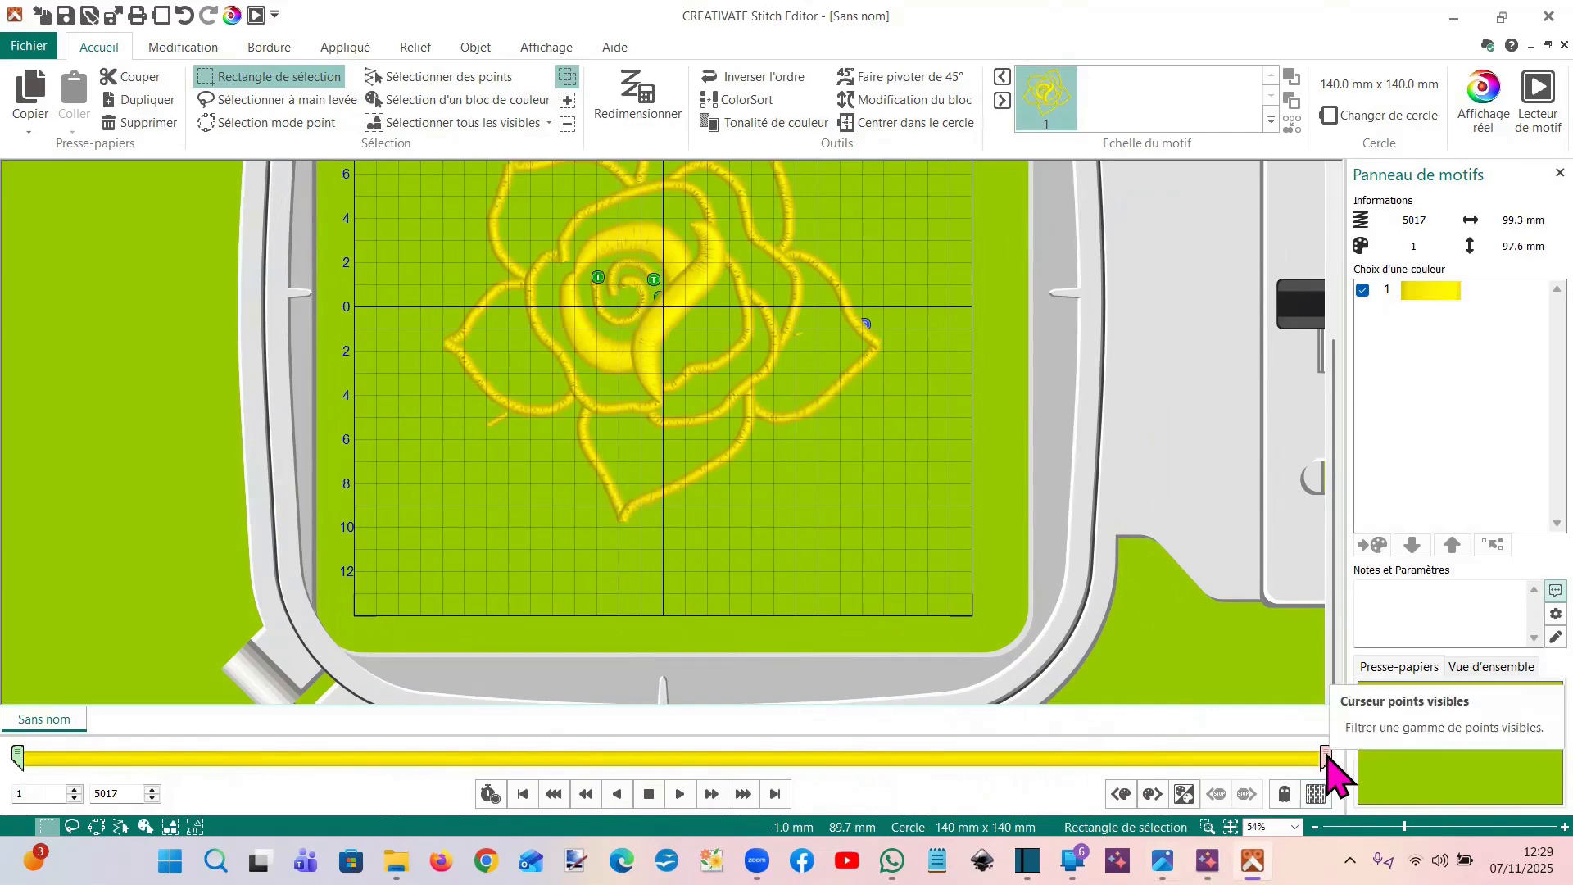
# Limit the visible stitches to 1–1314 and delete the short stray line below the rose's left petal
pyautogui.moveTo(1325, 754); pyautogui.dragTo(370, 774)
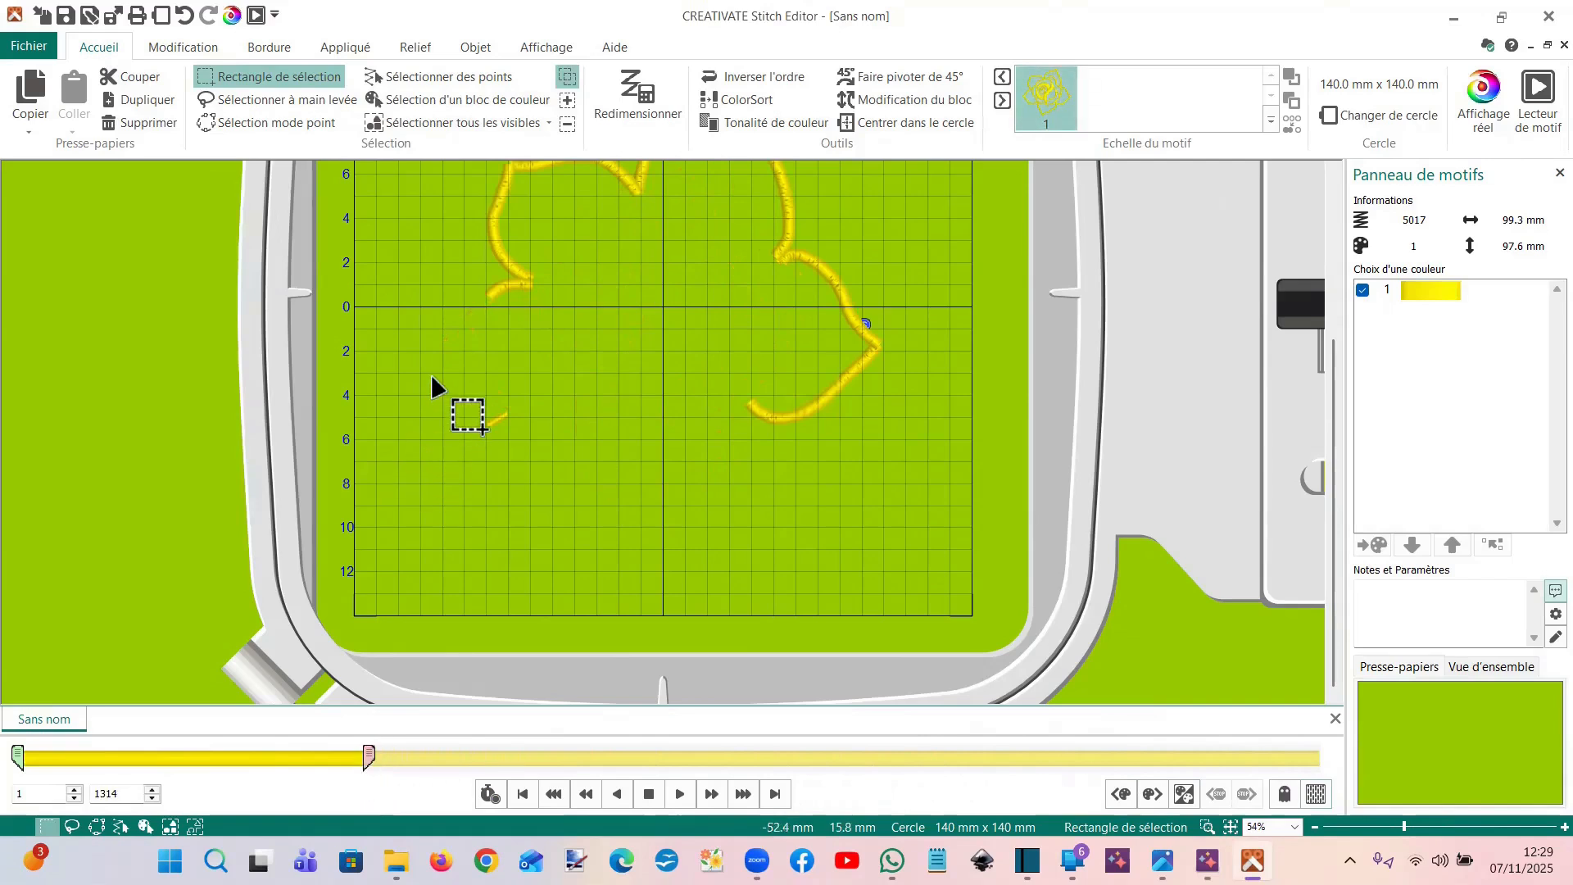
pyautogui.moveTo(638, 461); pyautogui.dragTo(639, 463)
pyautogui.press('Delete')
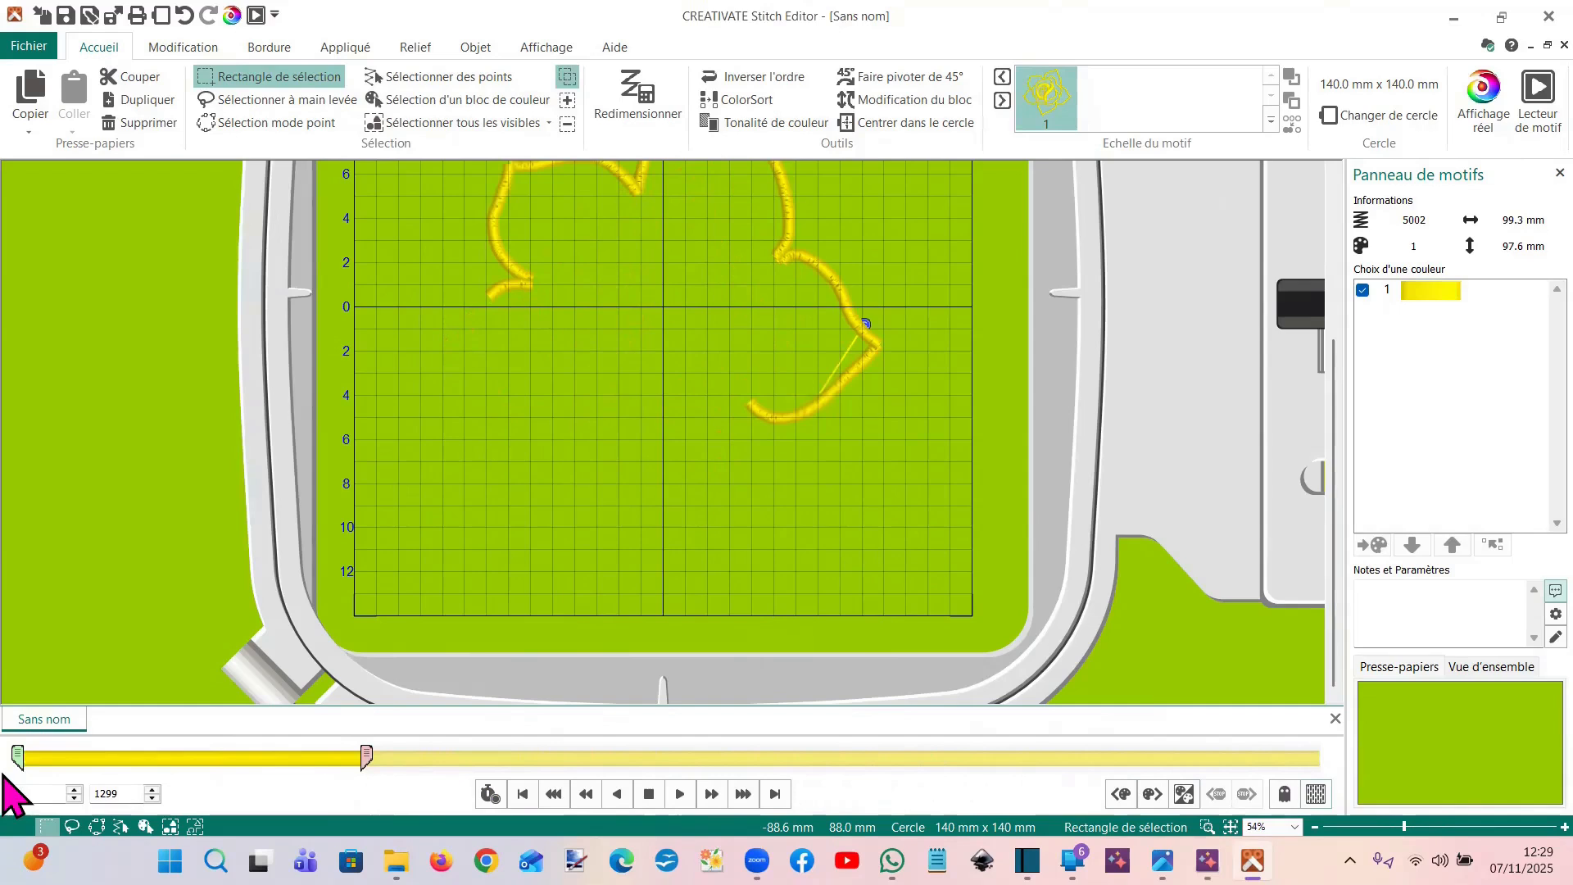
# Limit the visible stitches to 1–210, move the stray starting stitch point onto the right petal's lower outline, and show all stitches
pyautogui.moveTo(18, 755)
pyautogui.mouseDown()
pyautogui.moveTo(106, 756)
pyautogui.moveTo(18, 755)
pyautogui.mouseUp()
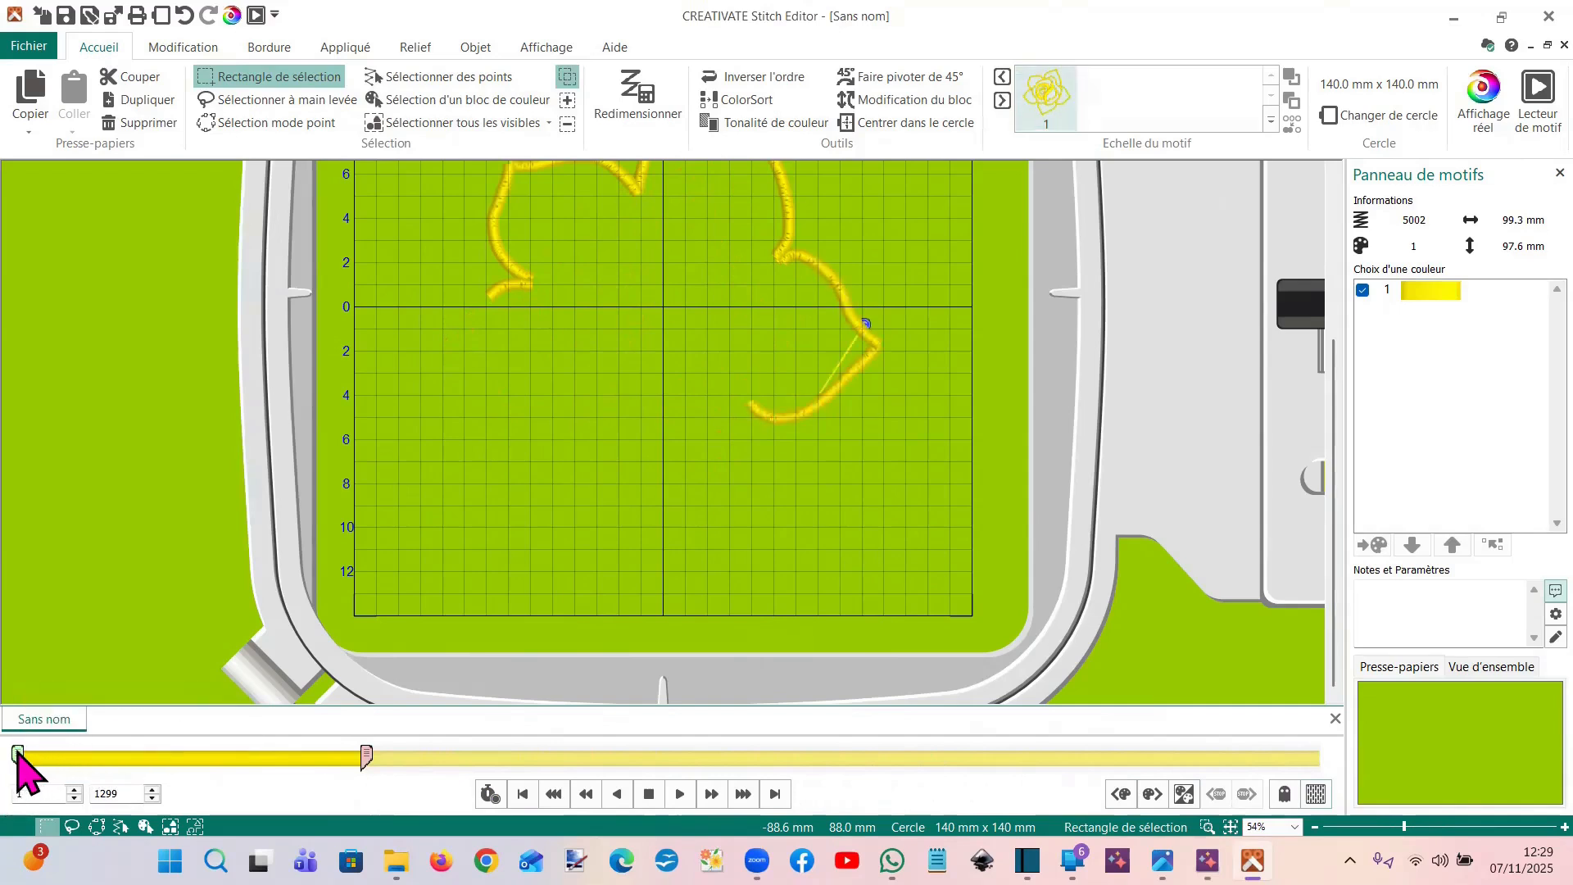
pyautogui.moveTo(366, 758); pyautogui.dragTo(83, 758)
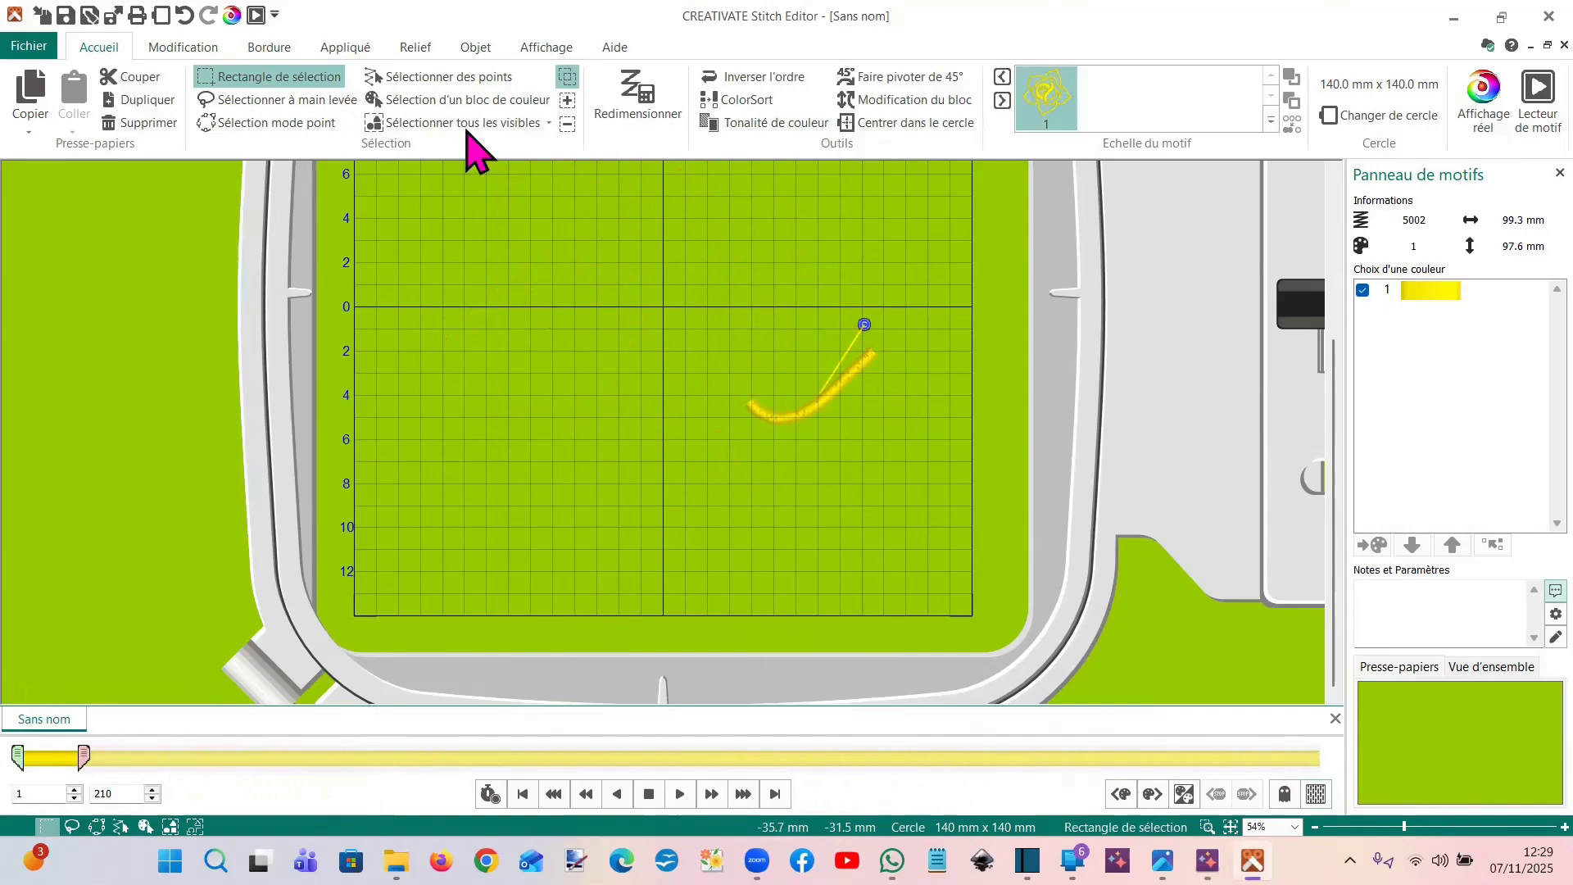
pyautogui.click(434, 78)
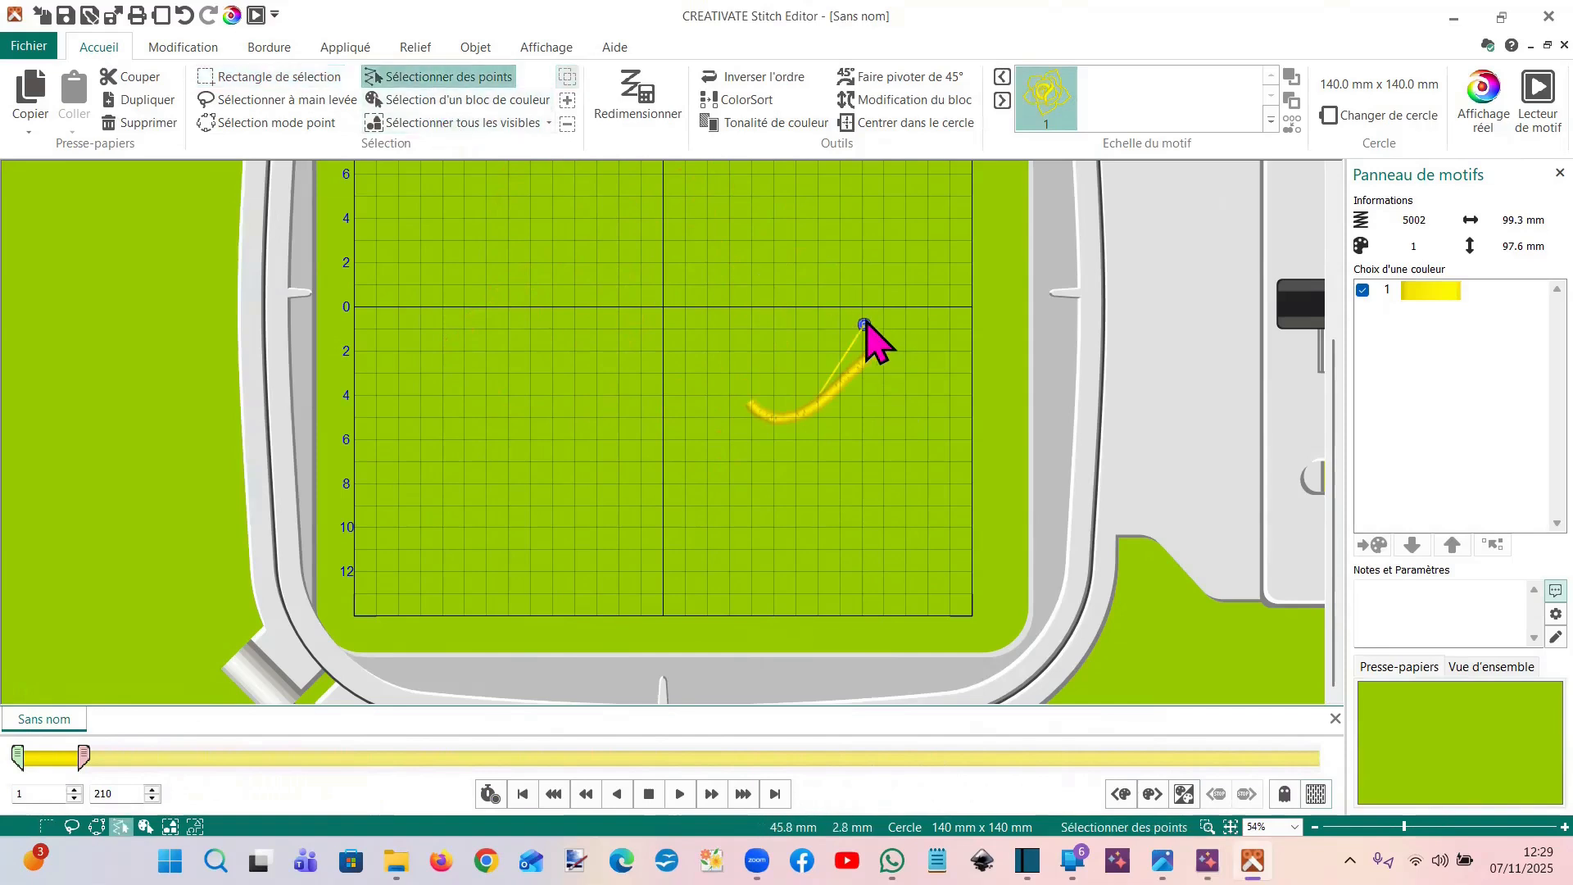
pyautogui.moveTo(862, 325); pyautogui.dragTo(818, 401)
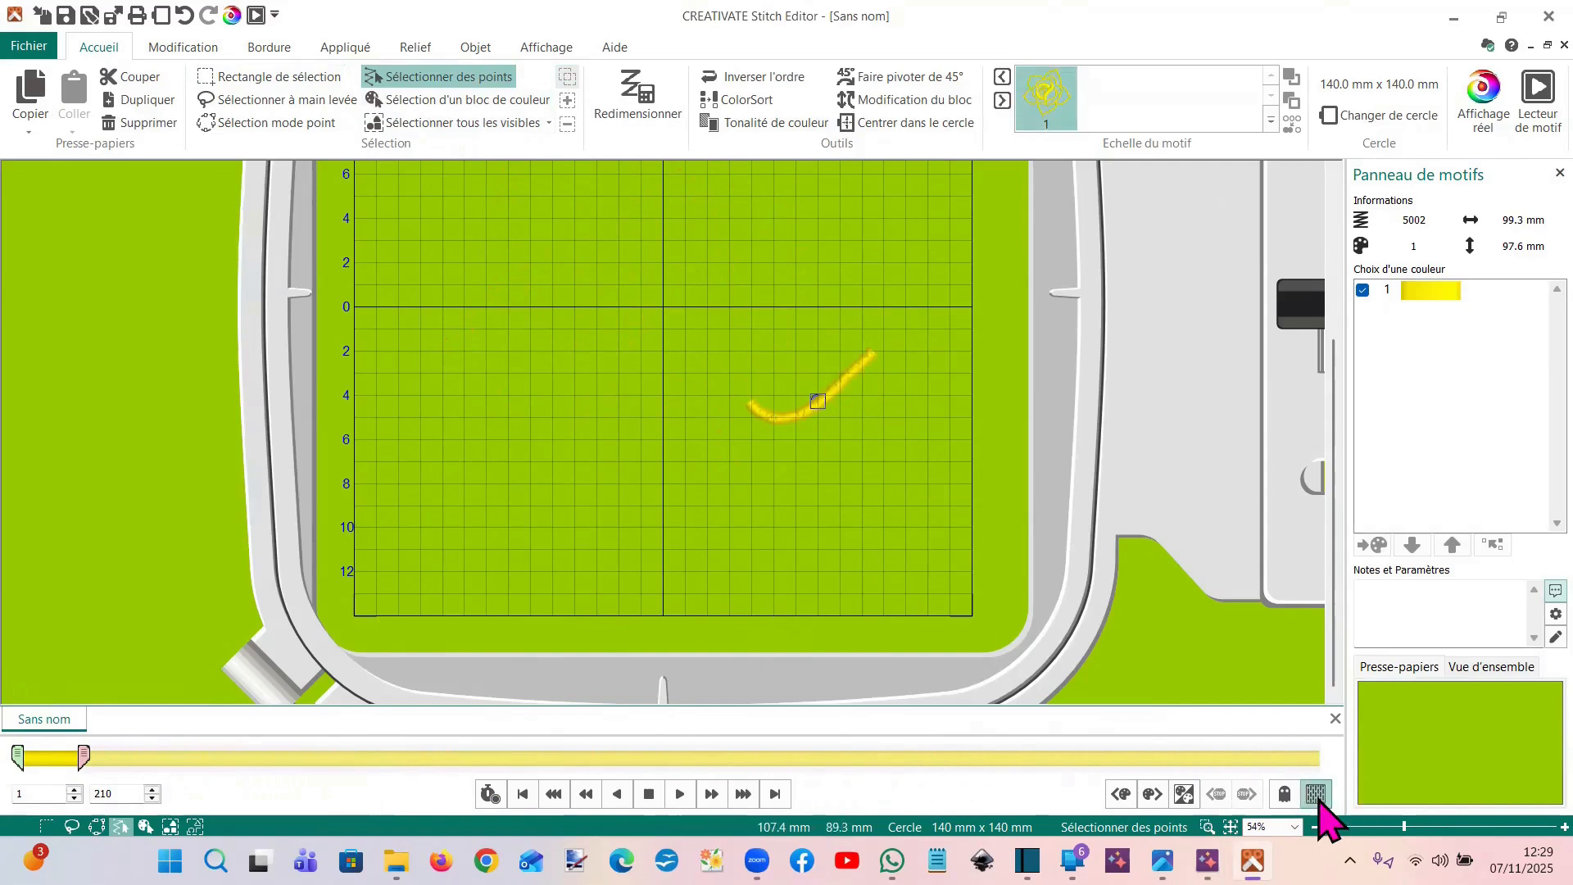
pyautogui.click(1315, 795)
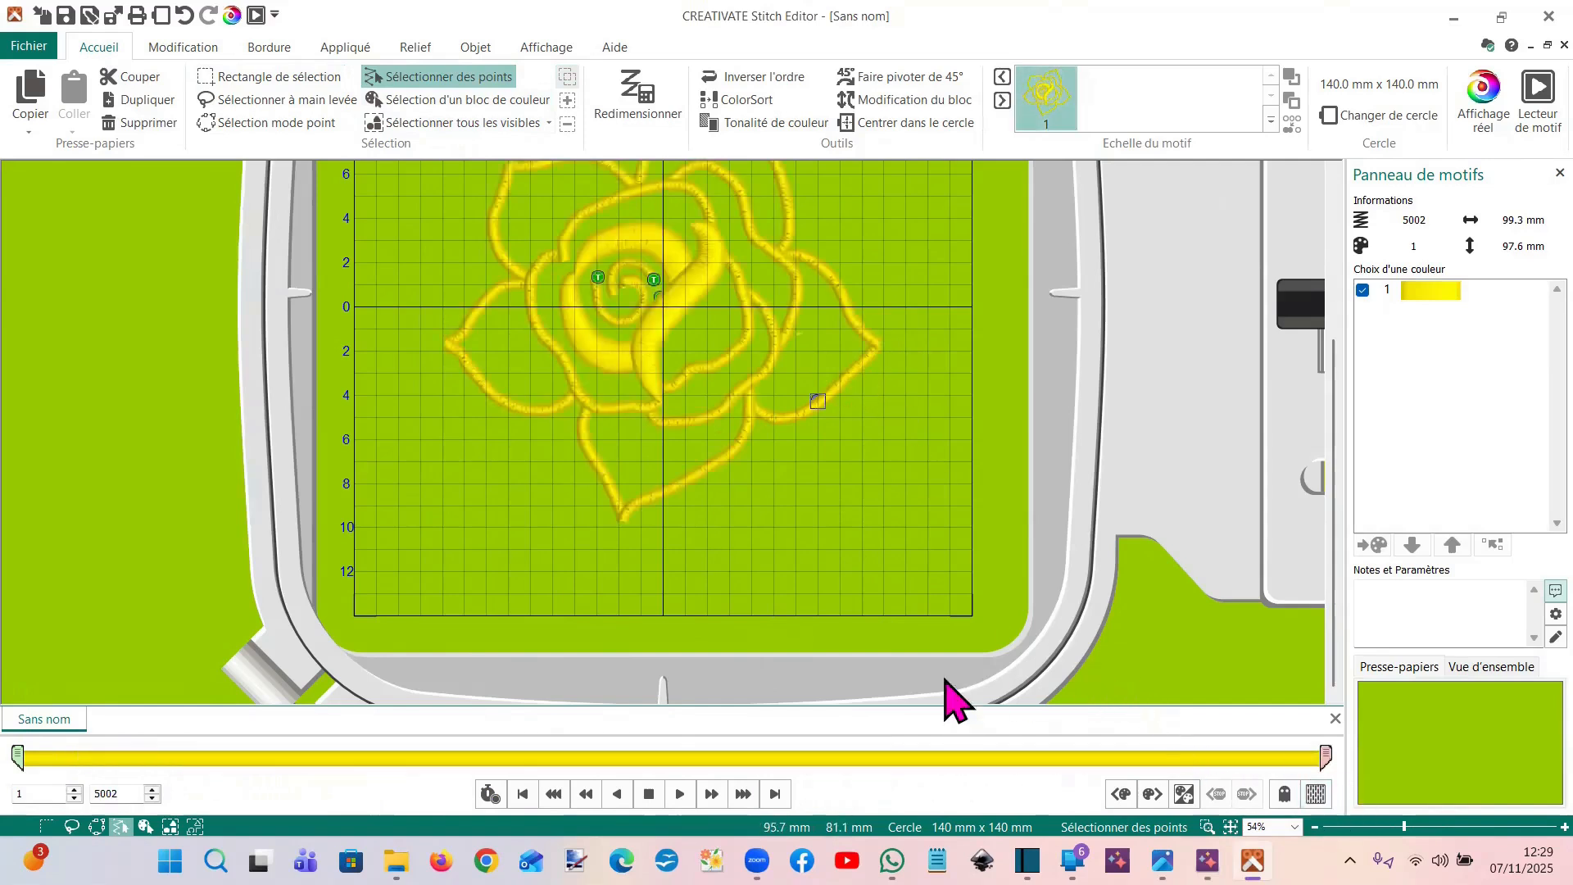
pyautogui.scroll(3, 889, 561)
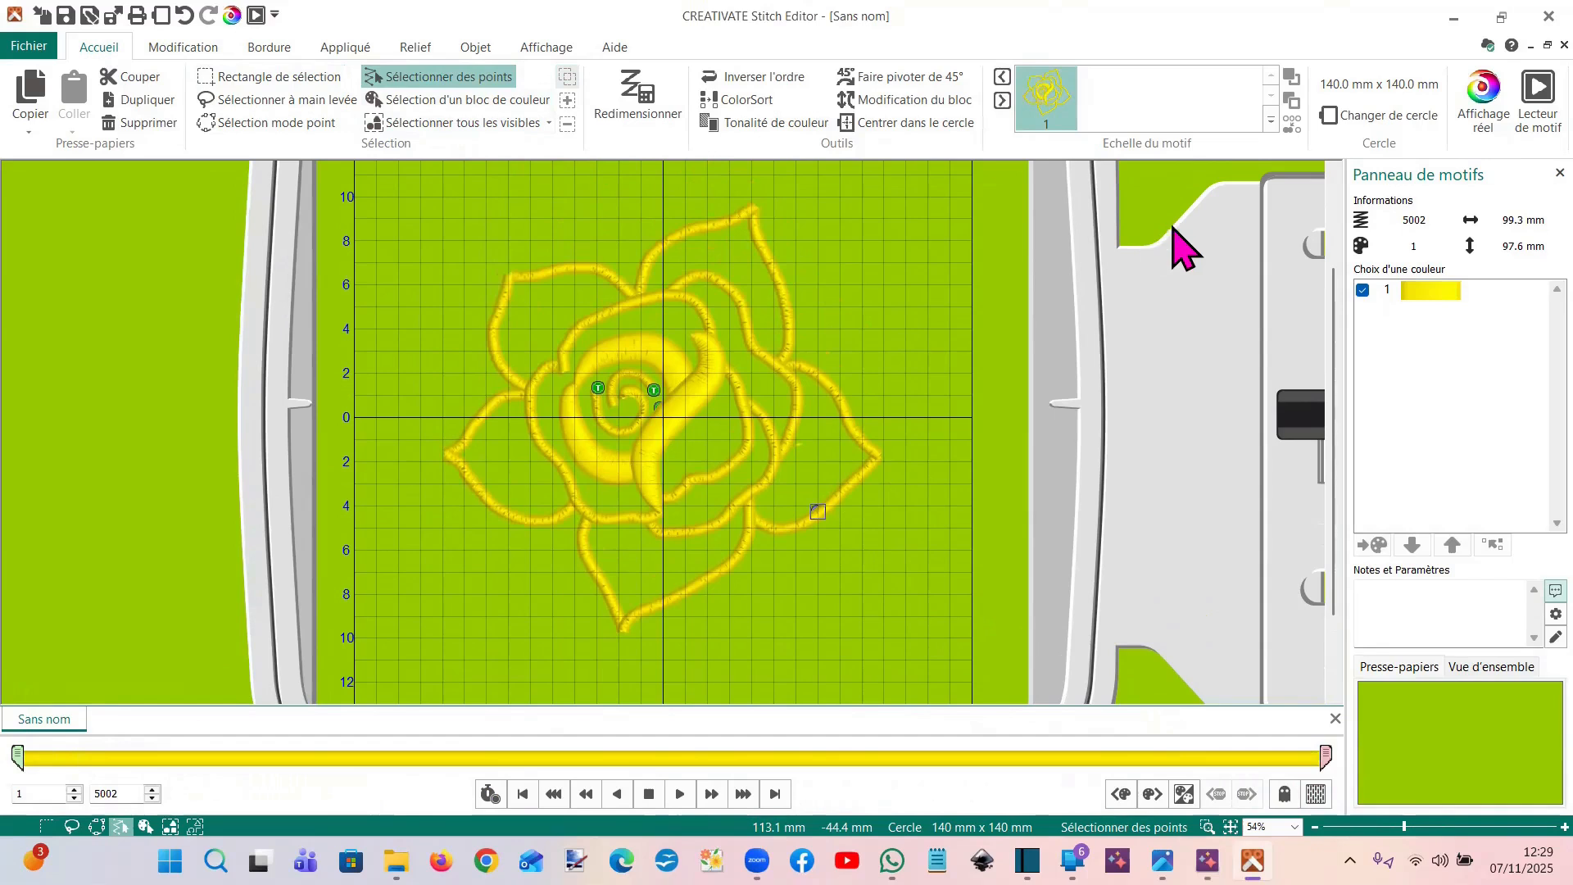
# Return to CREATIVATE Embroidery with the cleaned rose, start a new design in Digitizing, and dismiss its ExpressDesign Wizard
pyautogui.click(1498, 15)
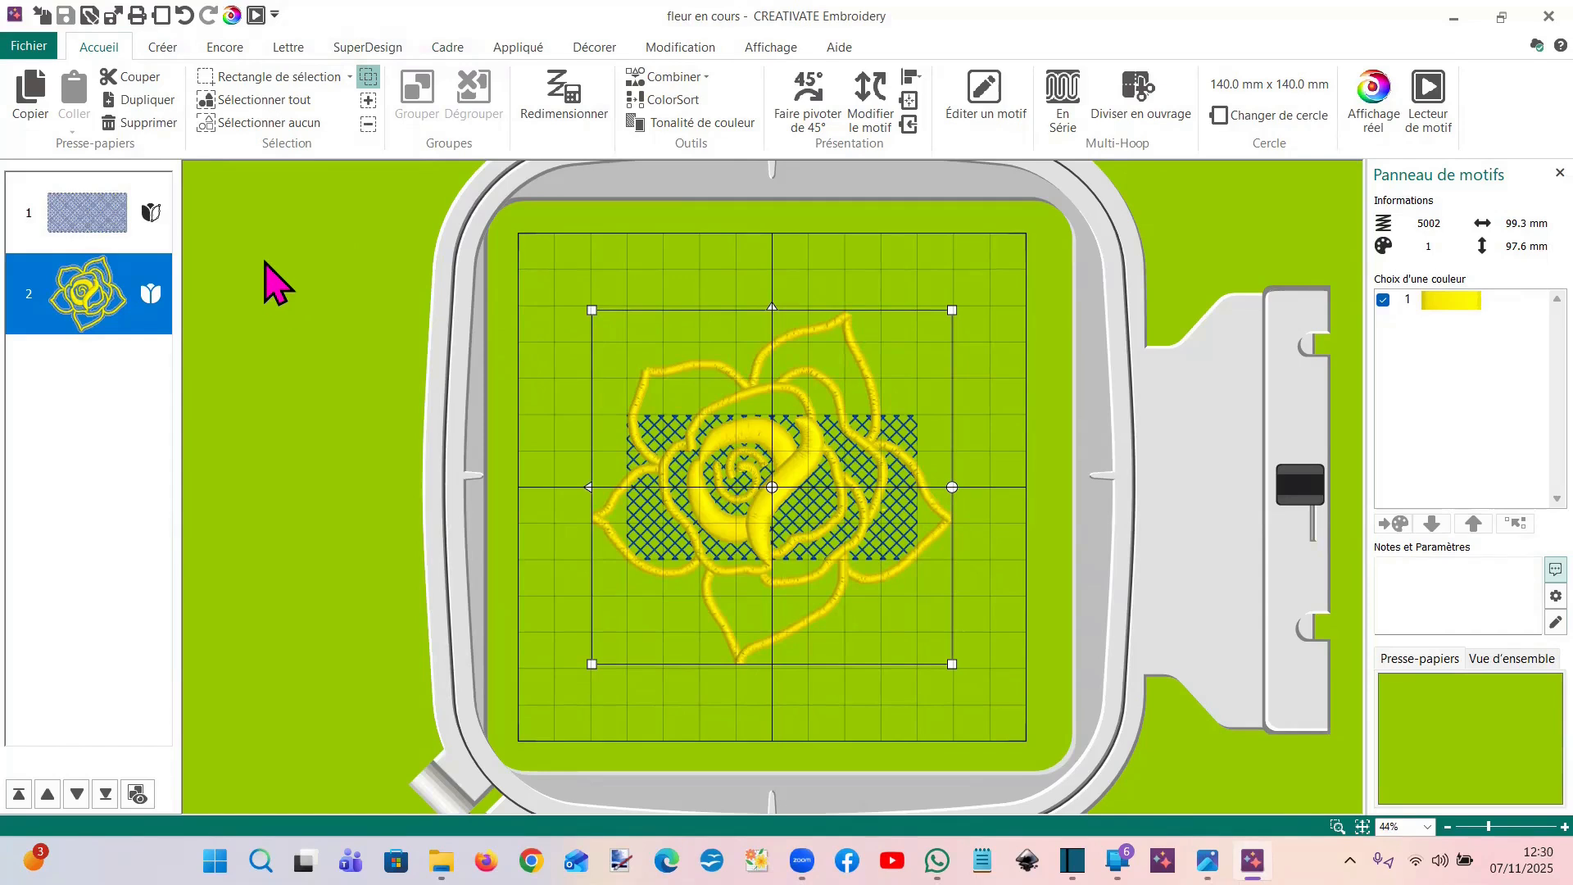
pyautogui.click(163, 49)
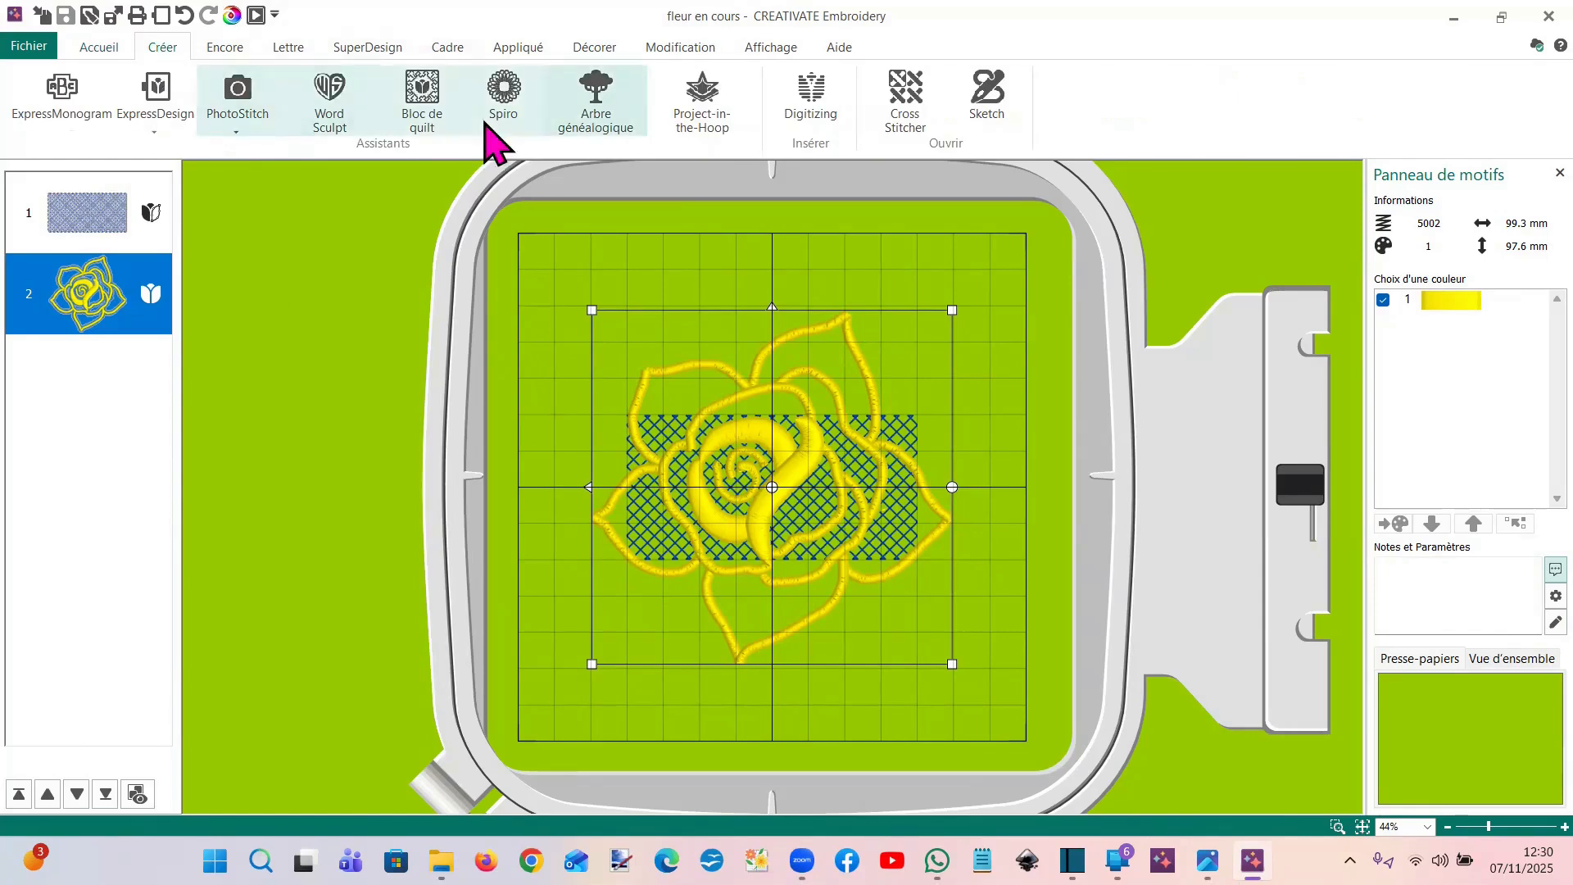
pyautogui.click(806, 103)
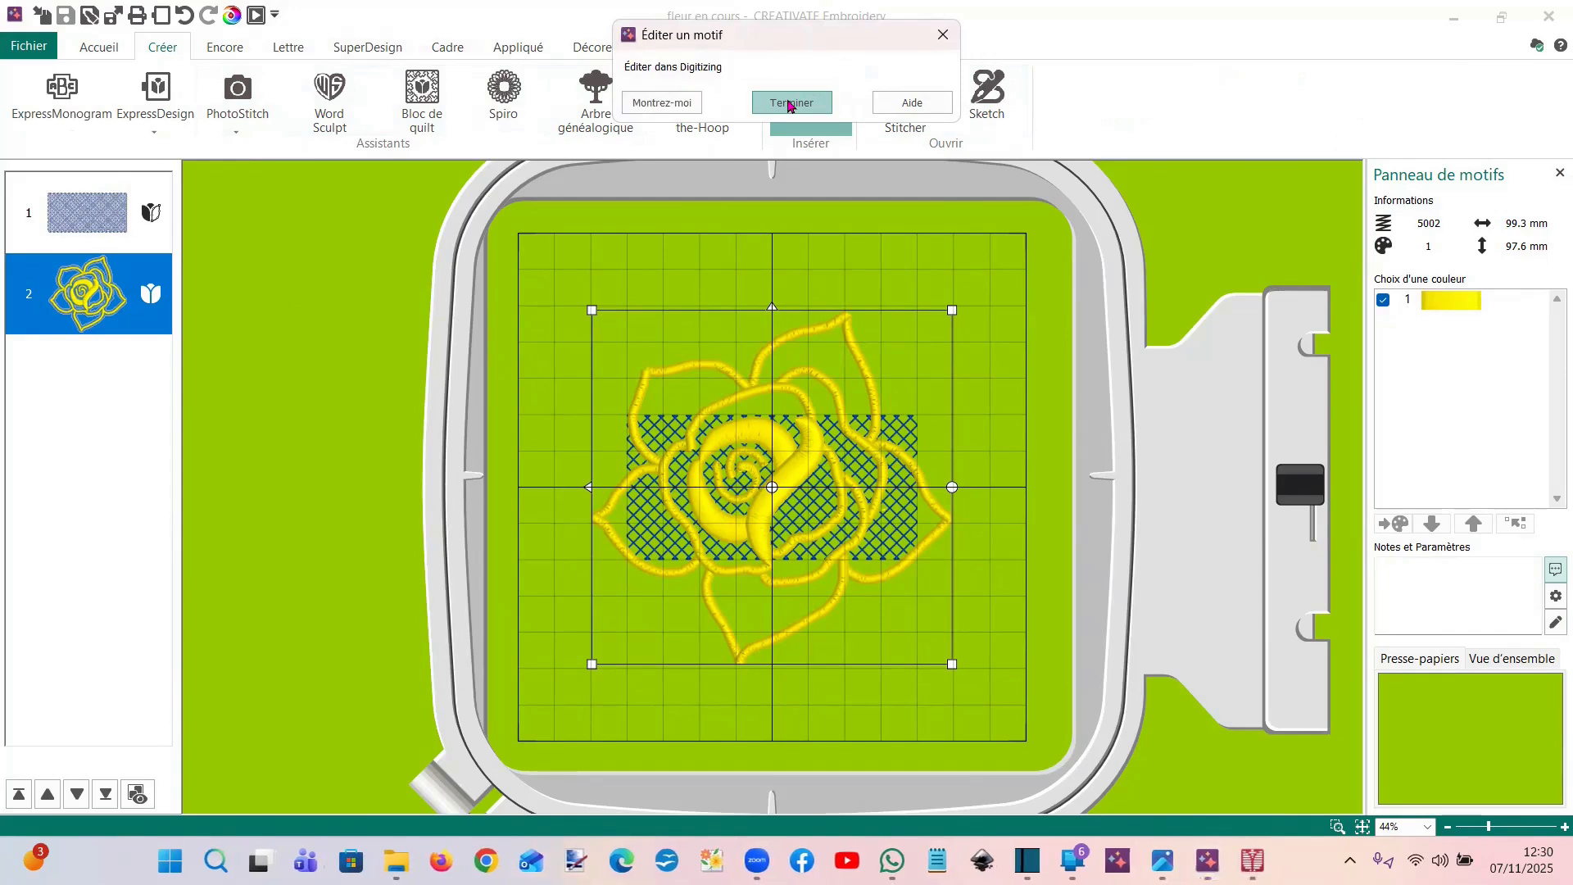
pyautogui.click(789, 103)
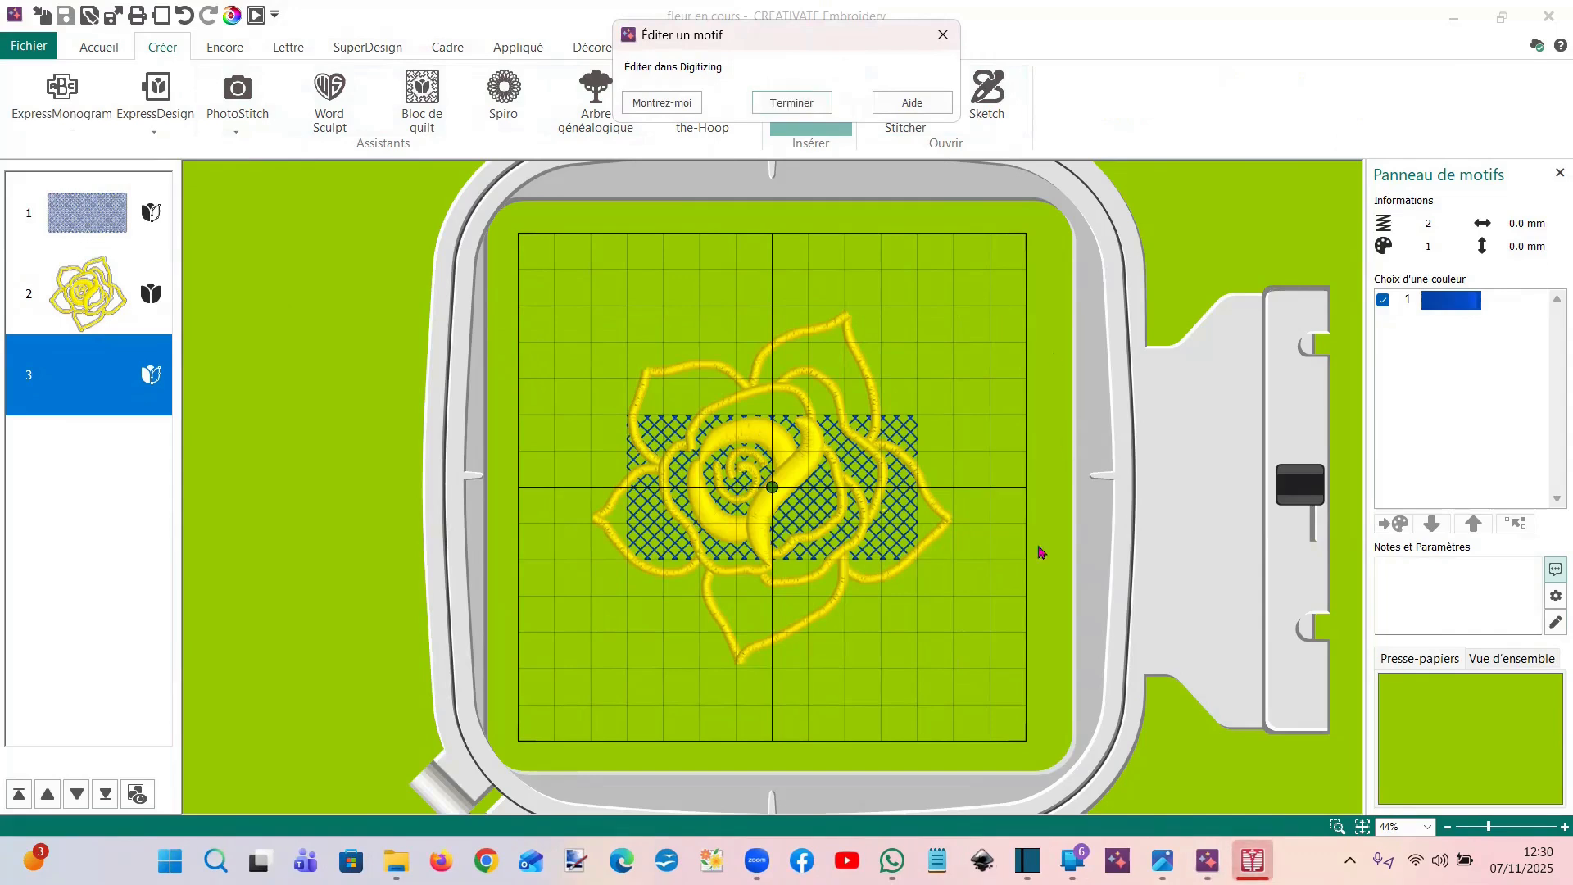
pyautogui.moveTo(1252, 861)
pyautogui.click(1229, 778)
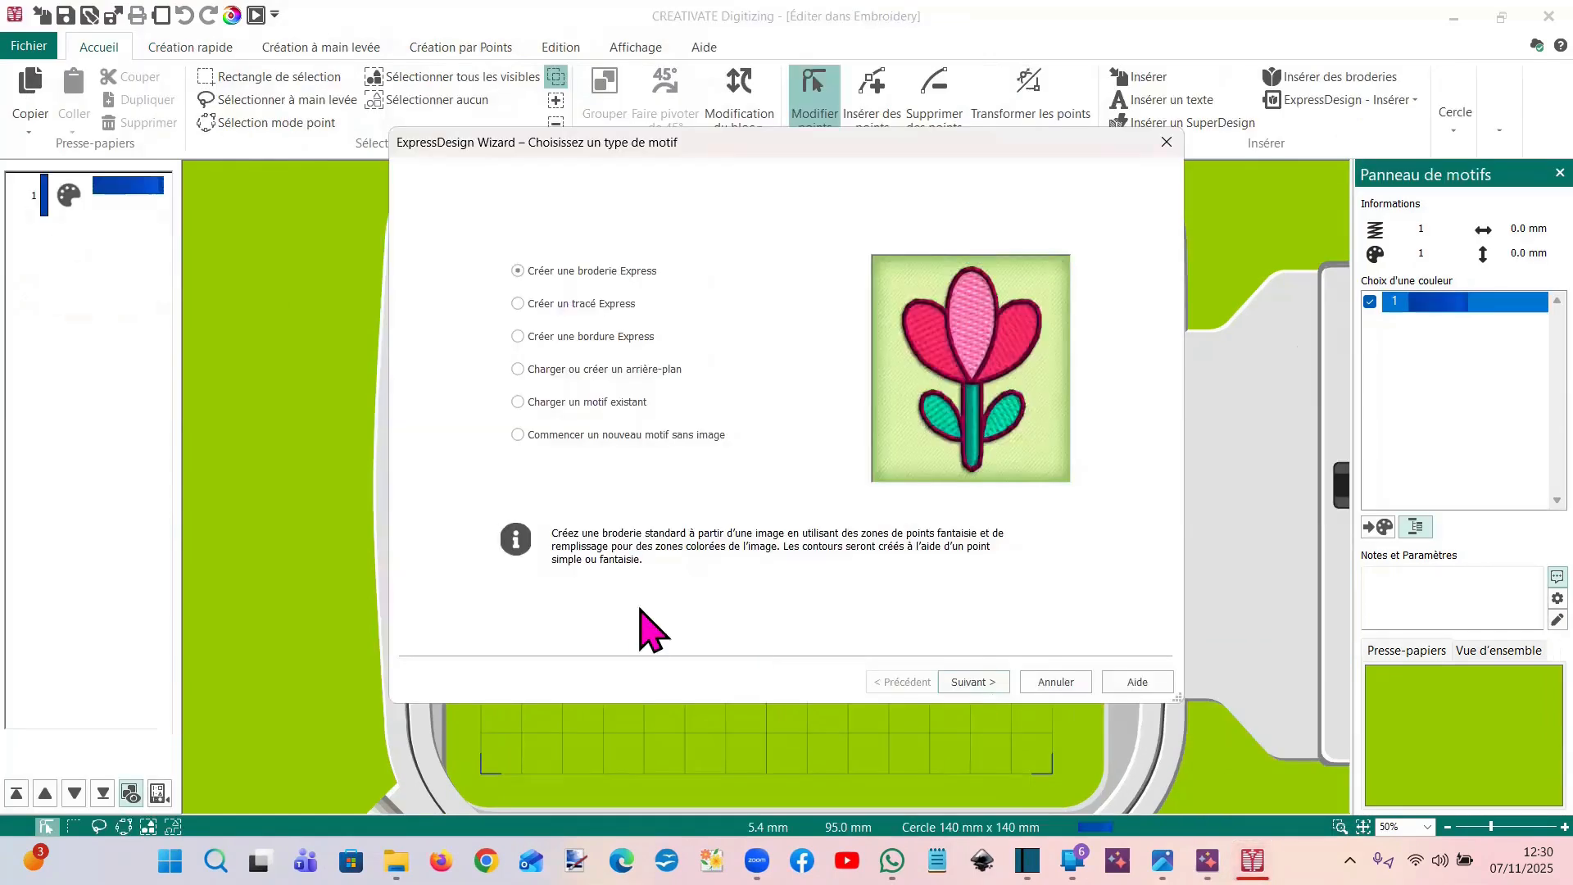
pyautogui.click(1167, 143)
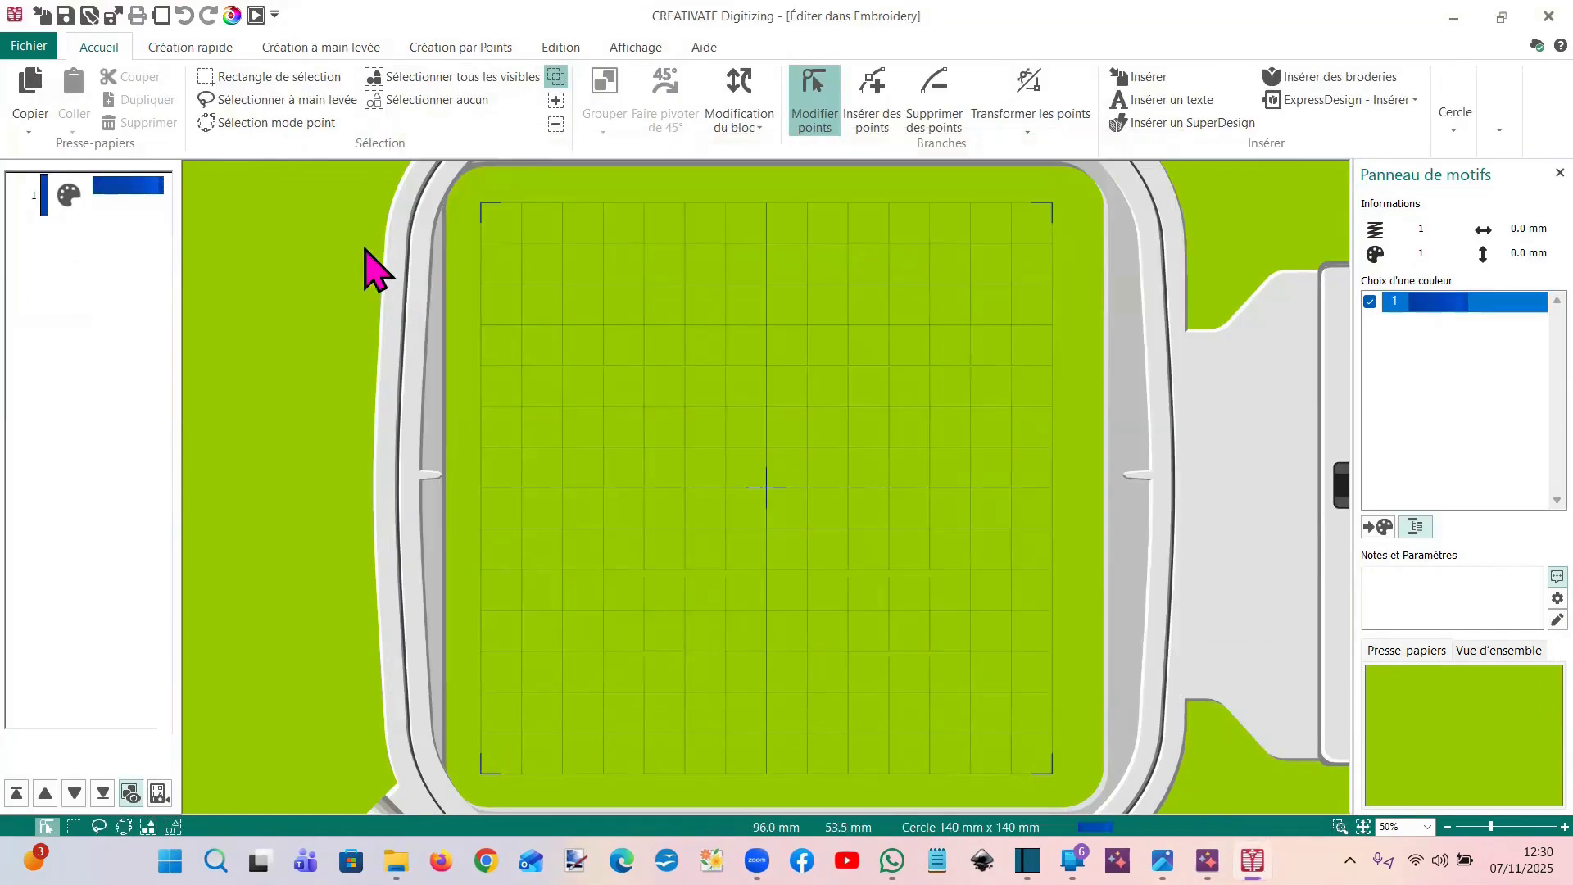
# Insert hexagon shape 6 at the hoop centre with a Point simple outline
pyautogui.click(205, 46)
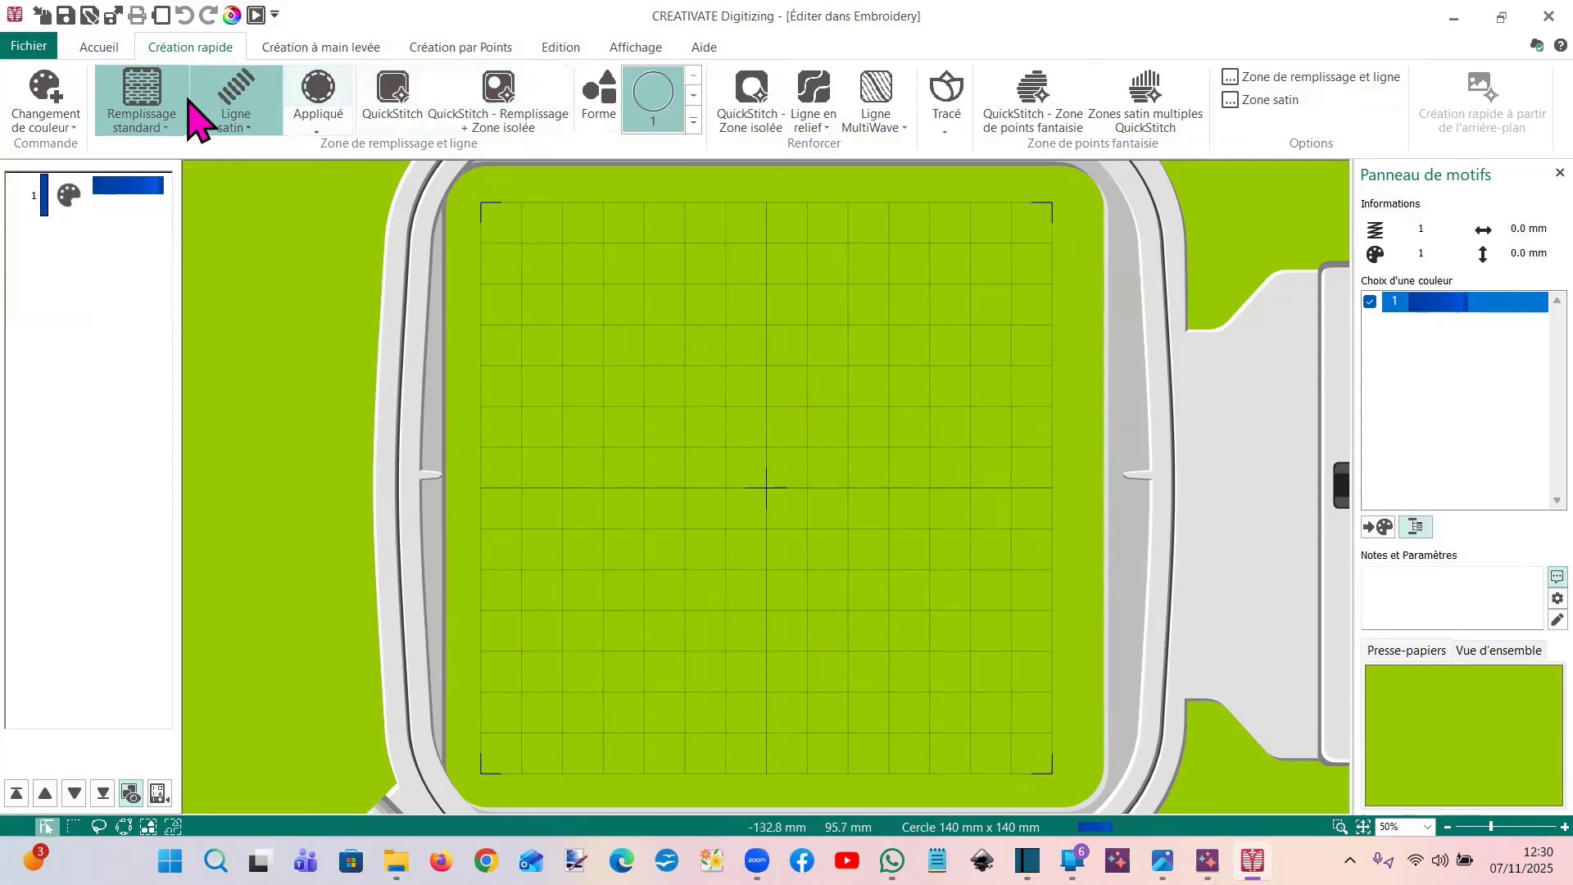
pyautogui.click(242, 129)
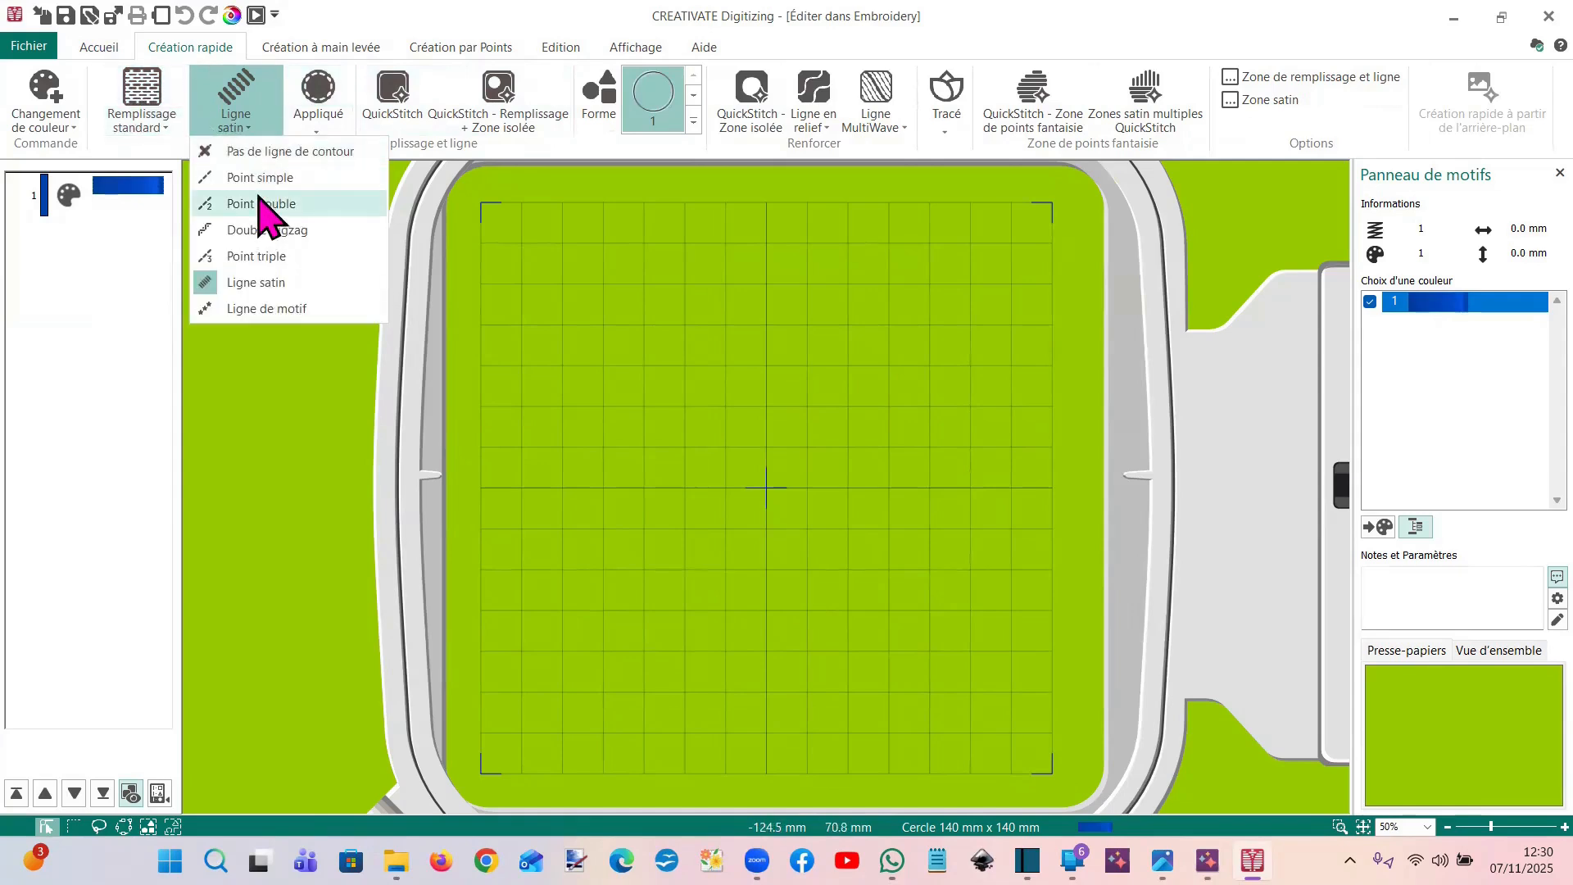
pyautogui.click(255, 178)
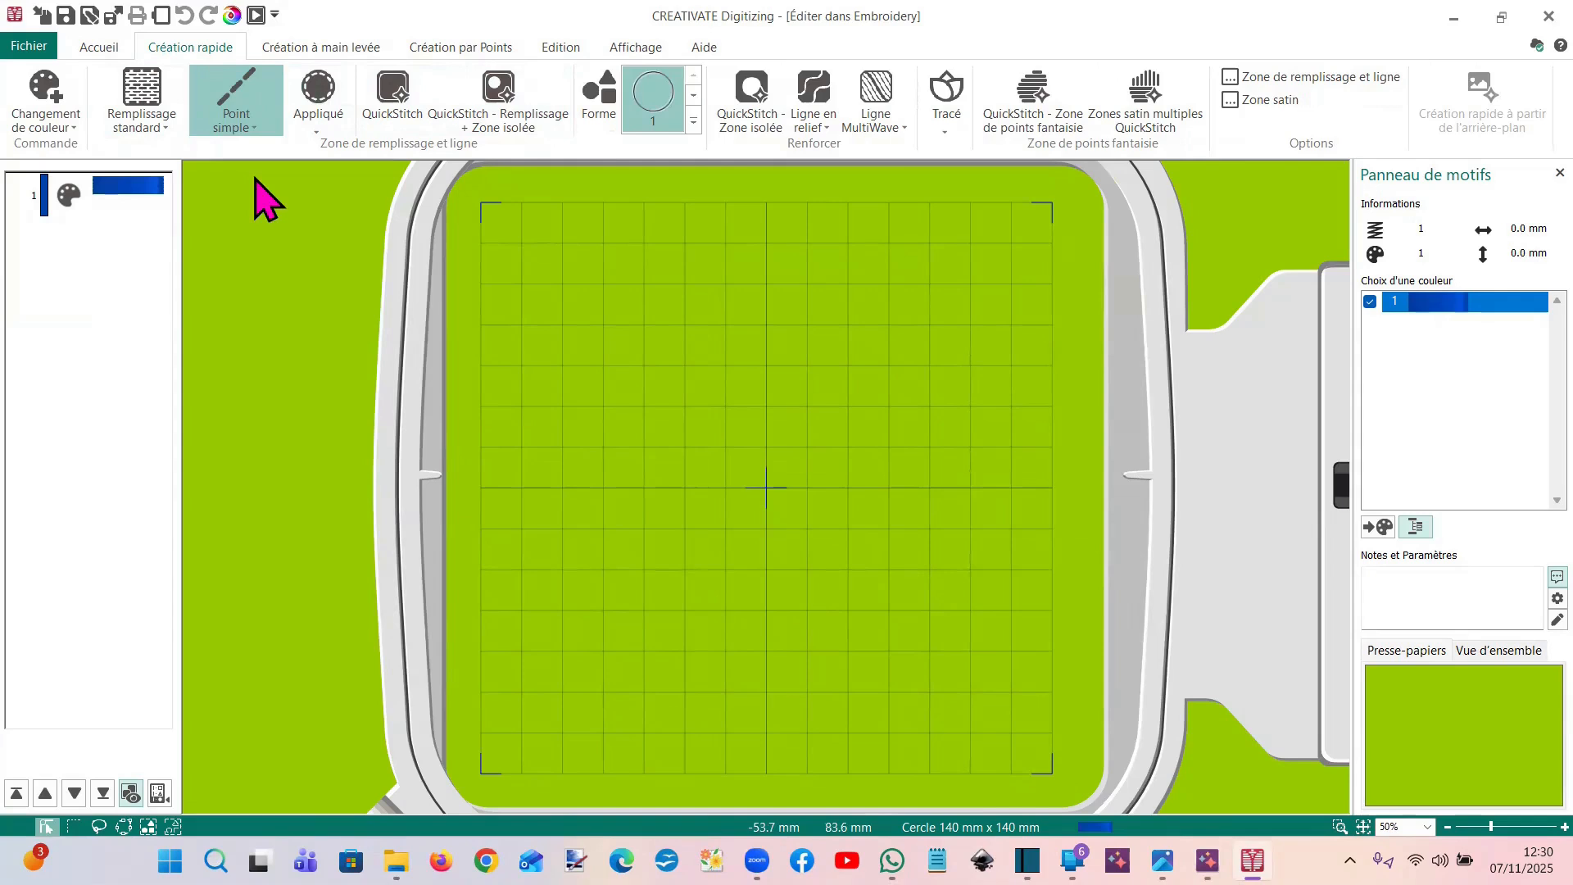
pyautogui.click(694, 122)
pyautogui.click(964, 108)
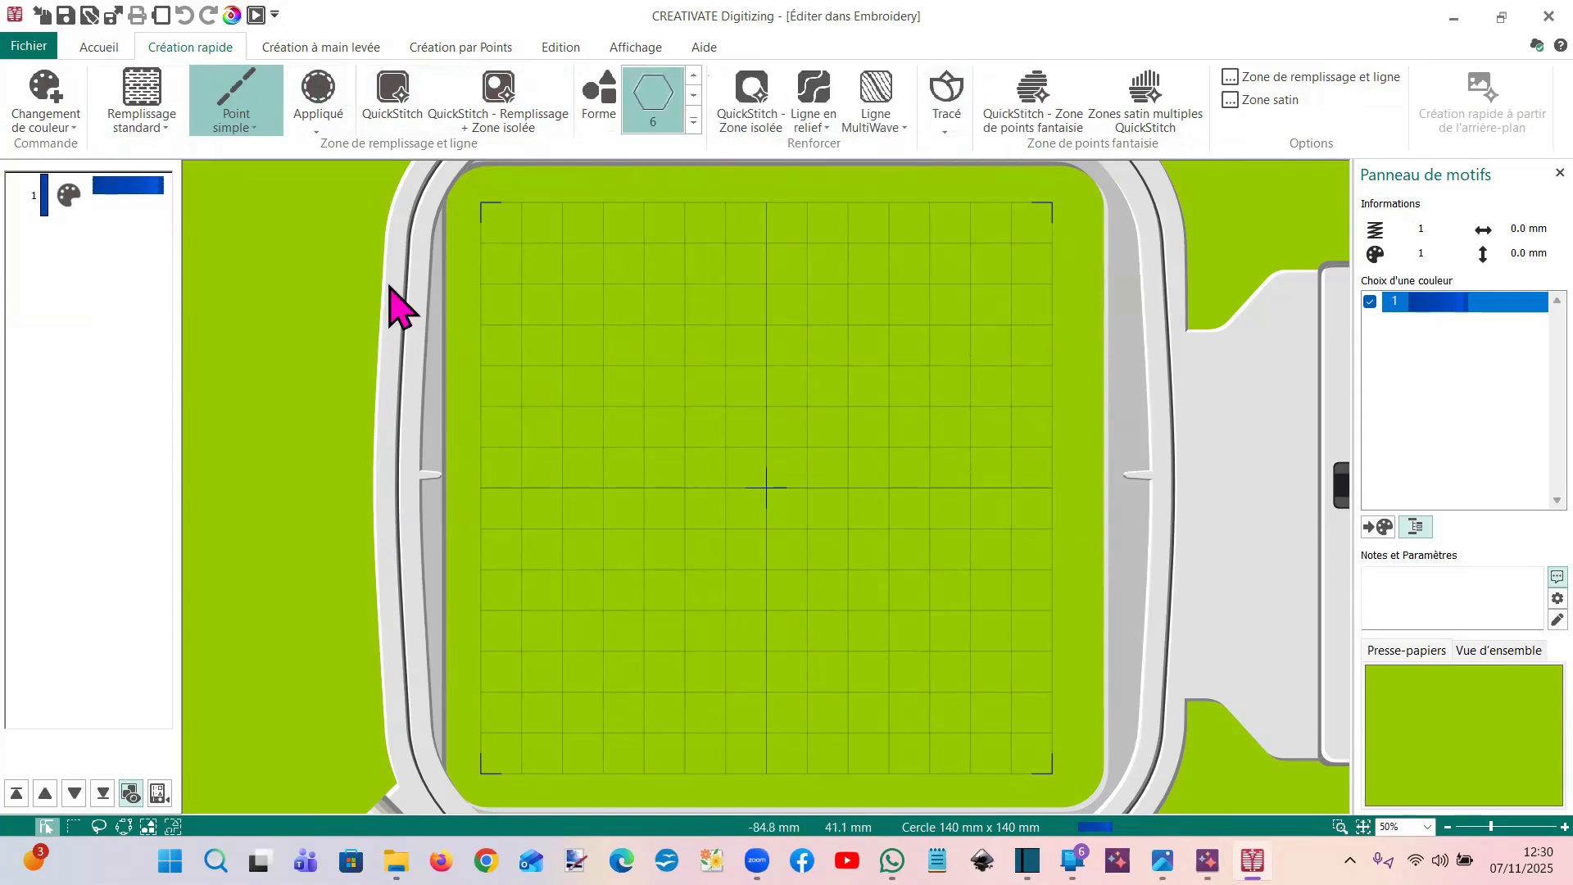
pyautogui.click(611, 104)
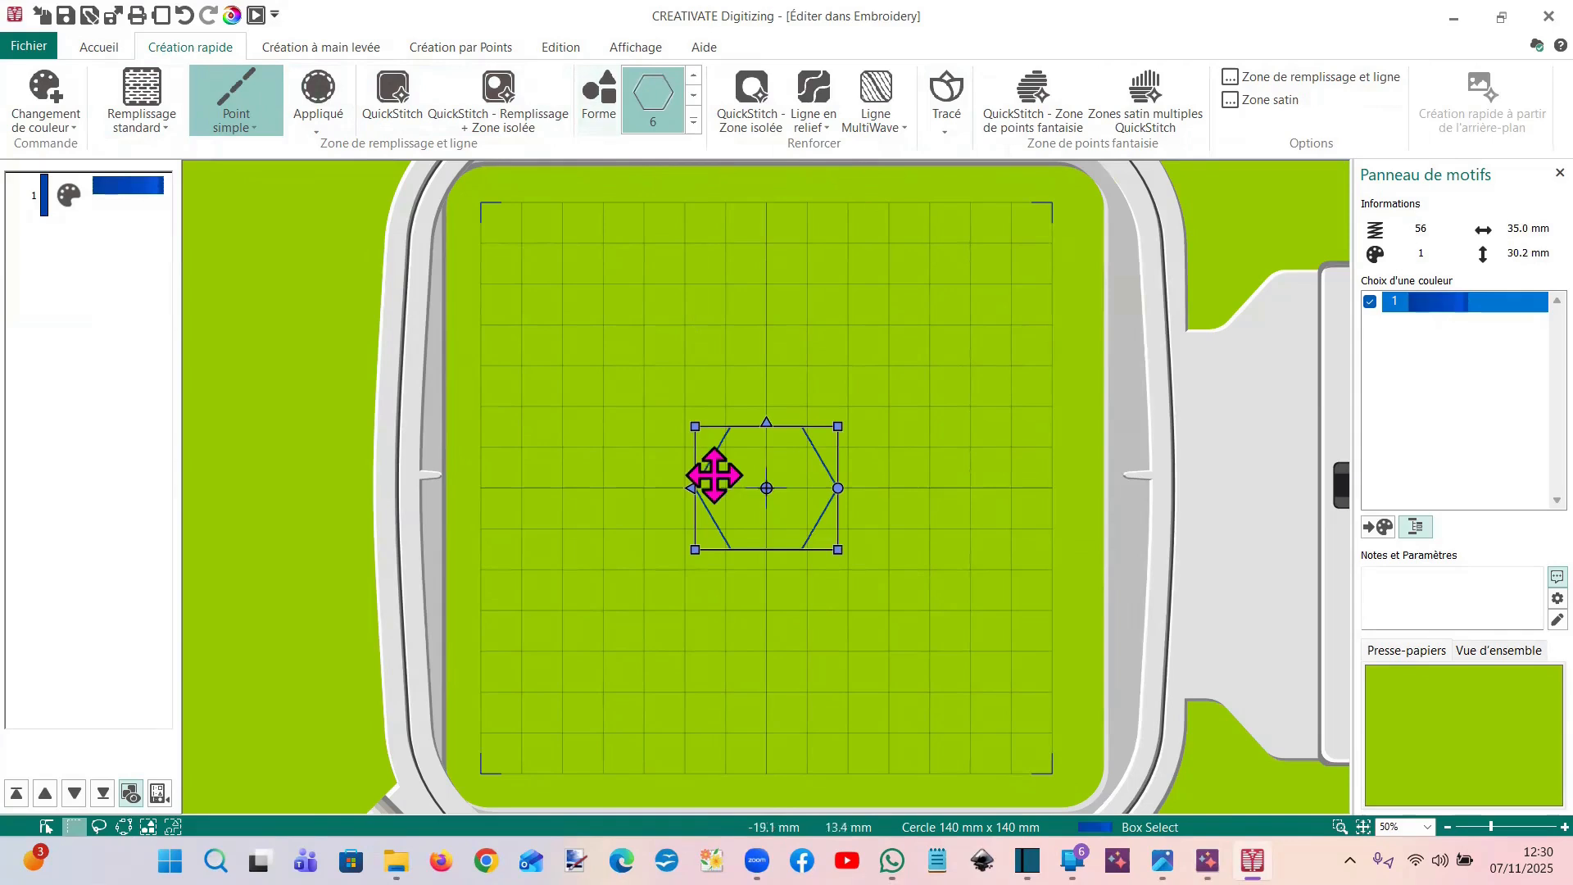
# Enlarge the hexagon to about 130 × 112 mm, centre it in the hoop, and check it against the rose in Embroidery
pyautogui.moveTo(693, 427); pyautogui.dragTo(458, 305)
pyautogui.moveTo(837, 551); pyautogui.dragTo(1038, 722)
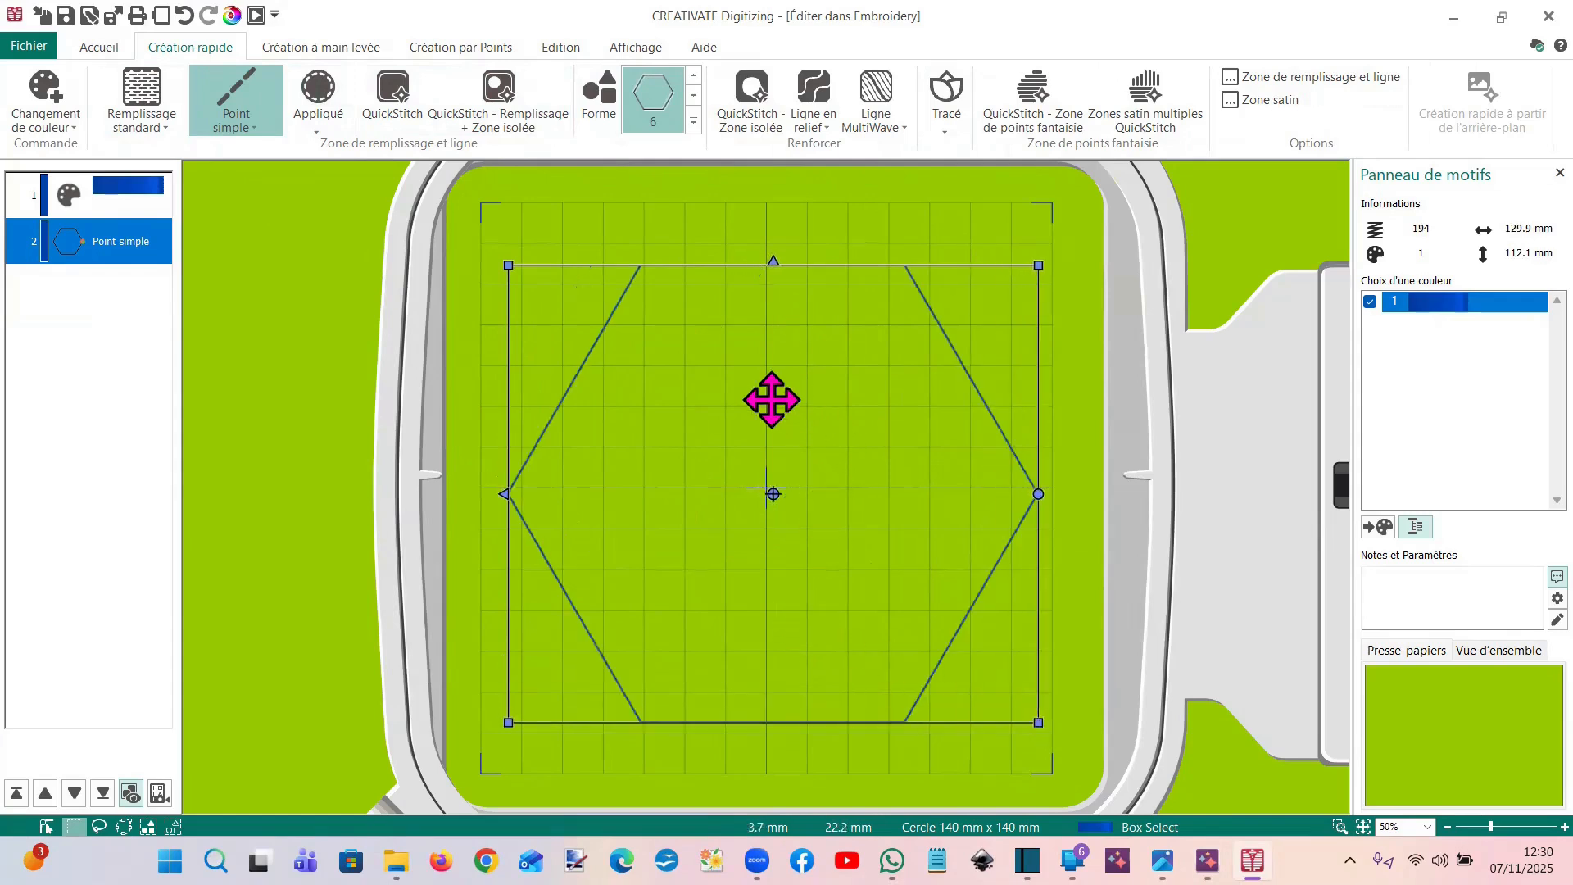
pyautogui.moveTo(753, 395); pyautogui.dragTo(745, 389)
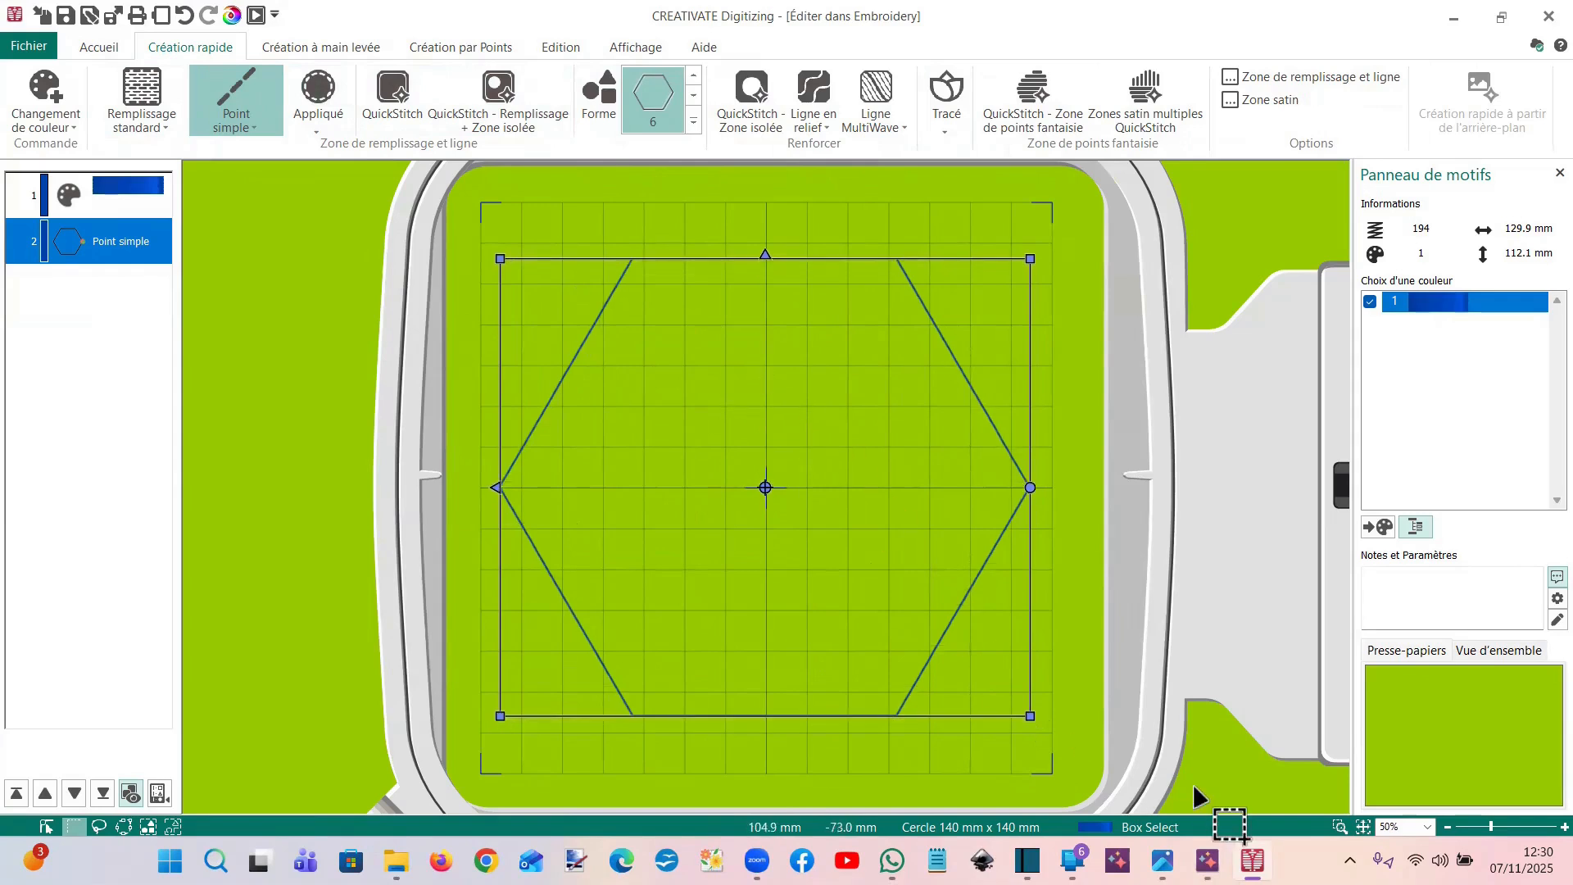
pyautogui.moveTo(1208, 860)
pyautogui.click(1188, 827)
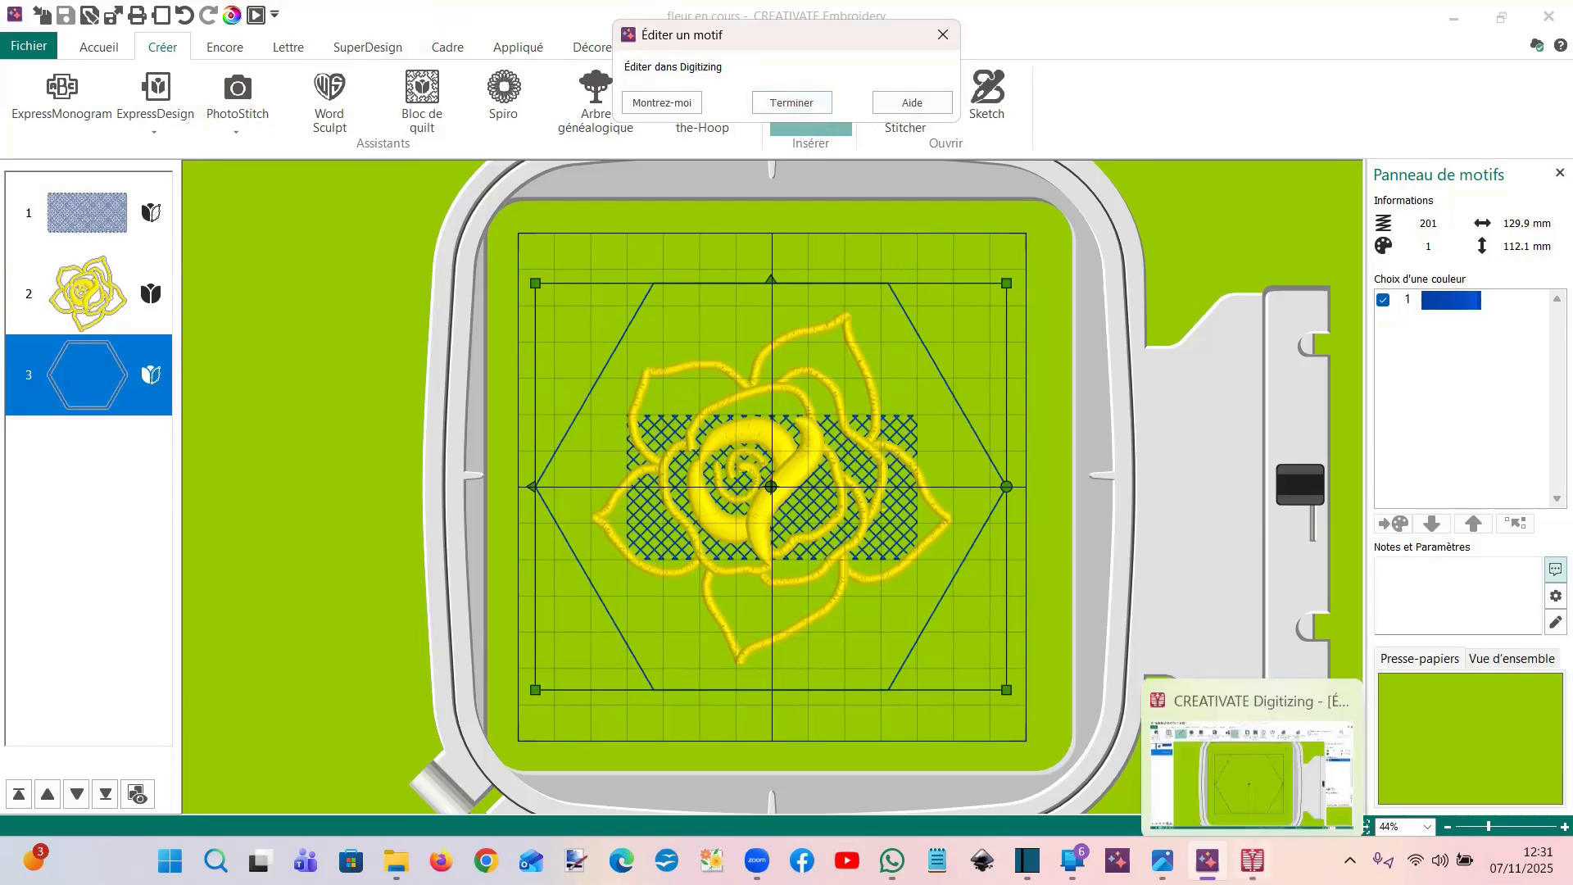
pyautogui.click(1275, 779)
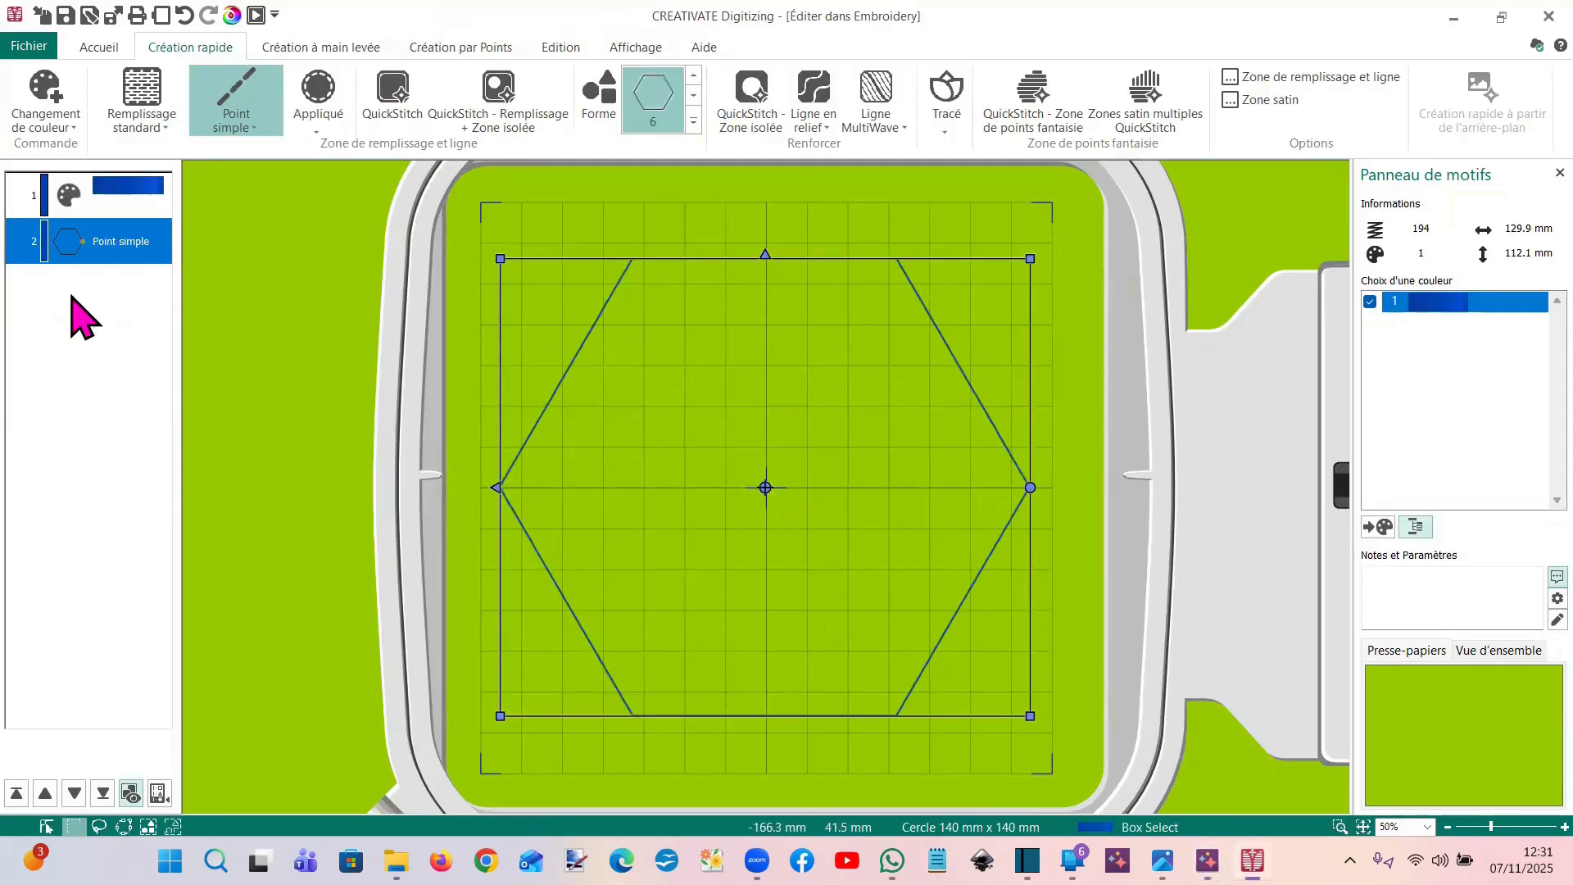
# Set the hexagon's appliqué method to Appliqué standard with a 0.1 mm piece margin
pyautogui.rightClick(93, 239)
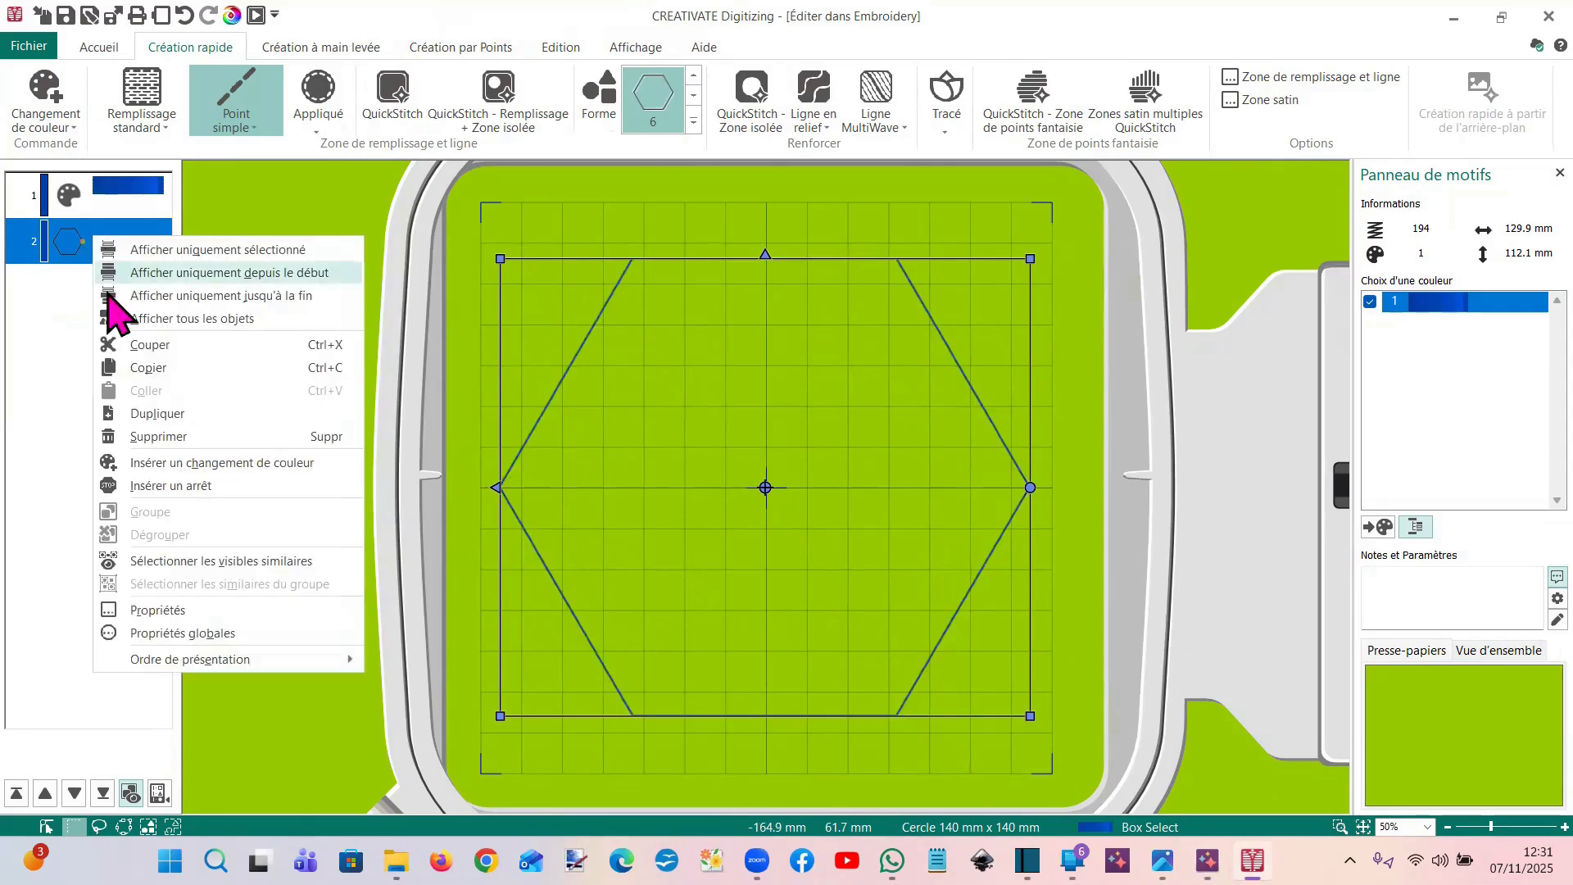
pyautogui.click(181, 611)
pyautogui.click(620, 290)
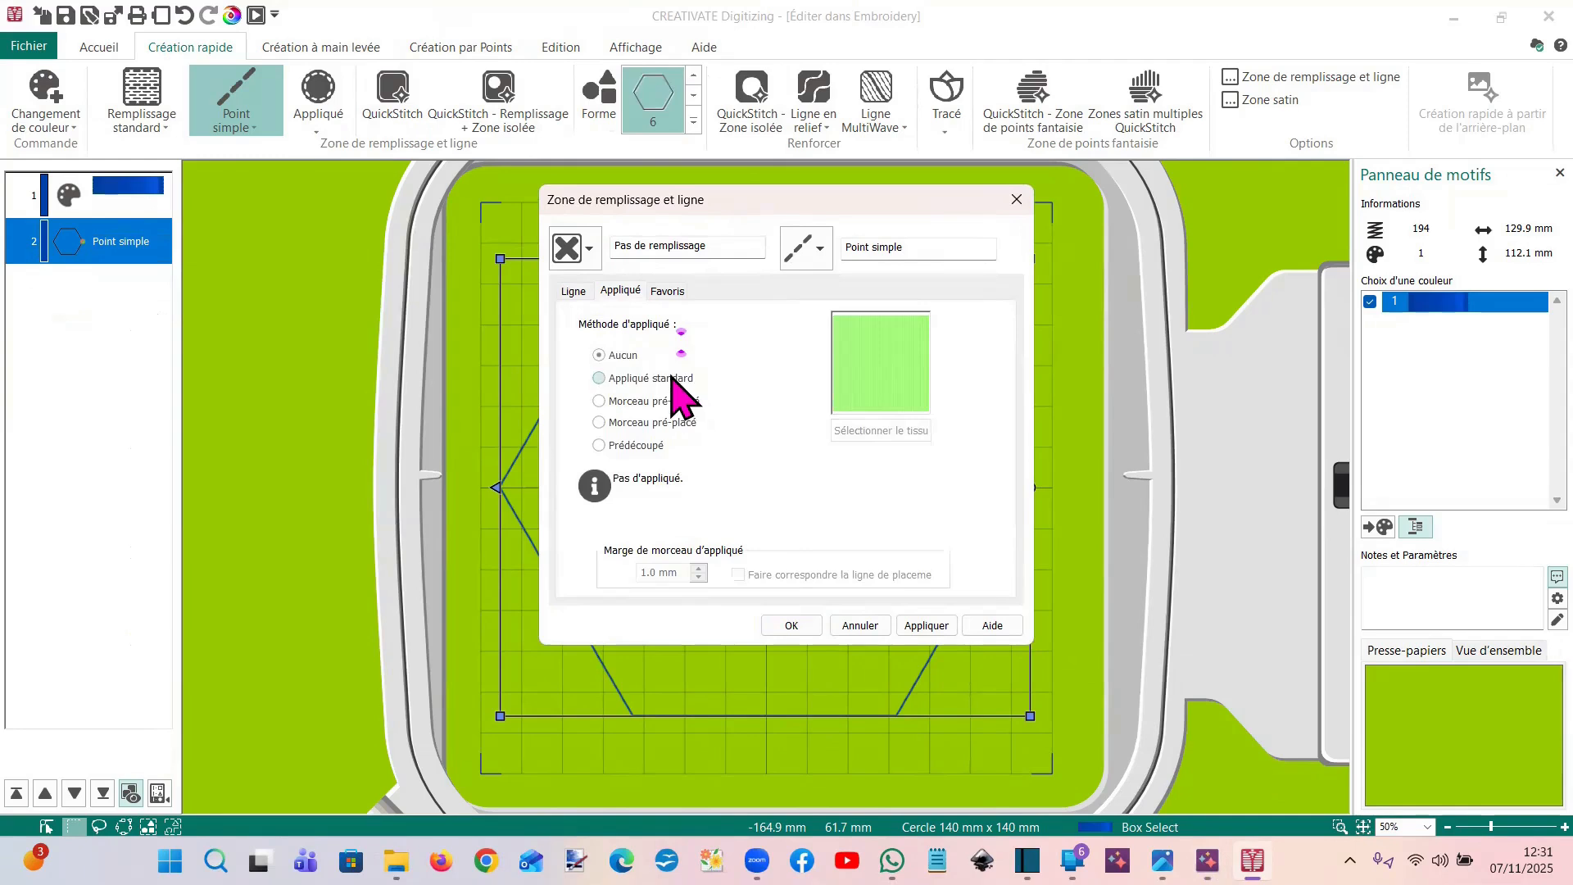
pyautogui.click(672, 379)
pyautogui.doubleClick(651, 572)
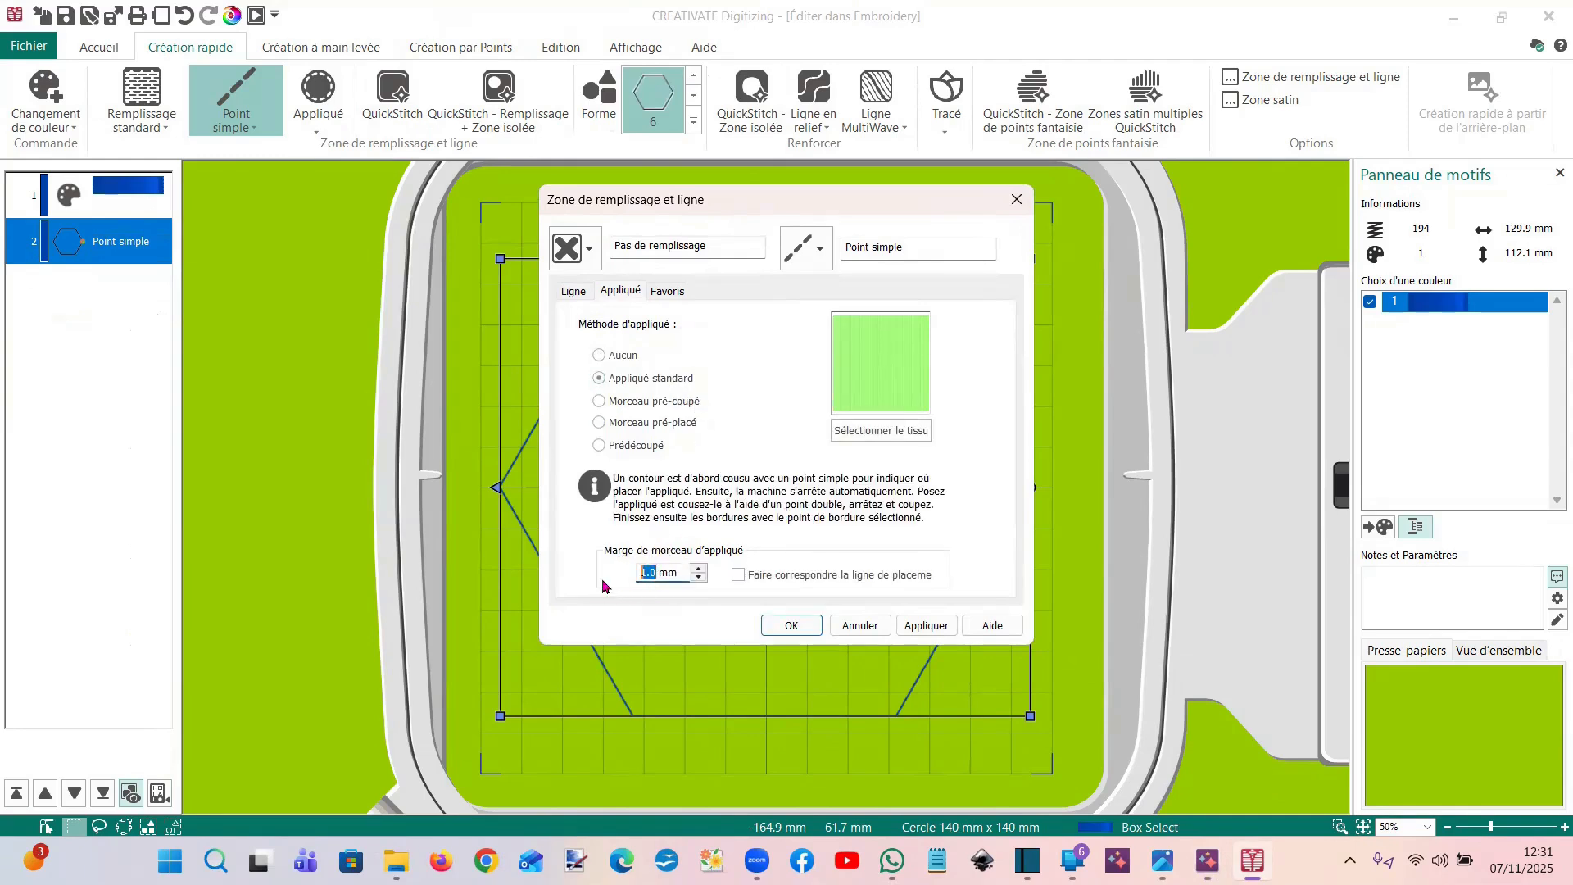
pyautogui.write('0.1')
# Choose the mottled mauve and gold fabric from the recent samples for the hexagon's appliqué and apply its properties
pyautogui.click(873, 430)
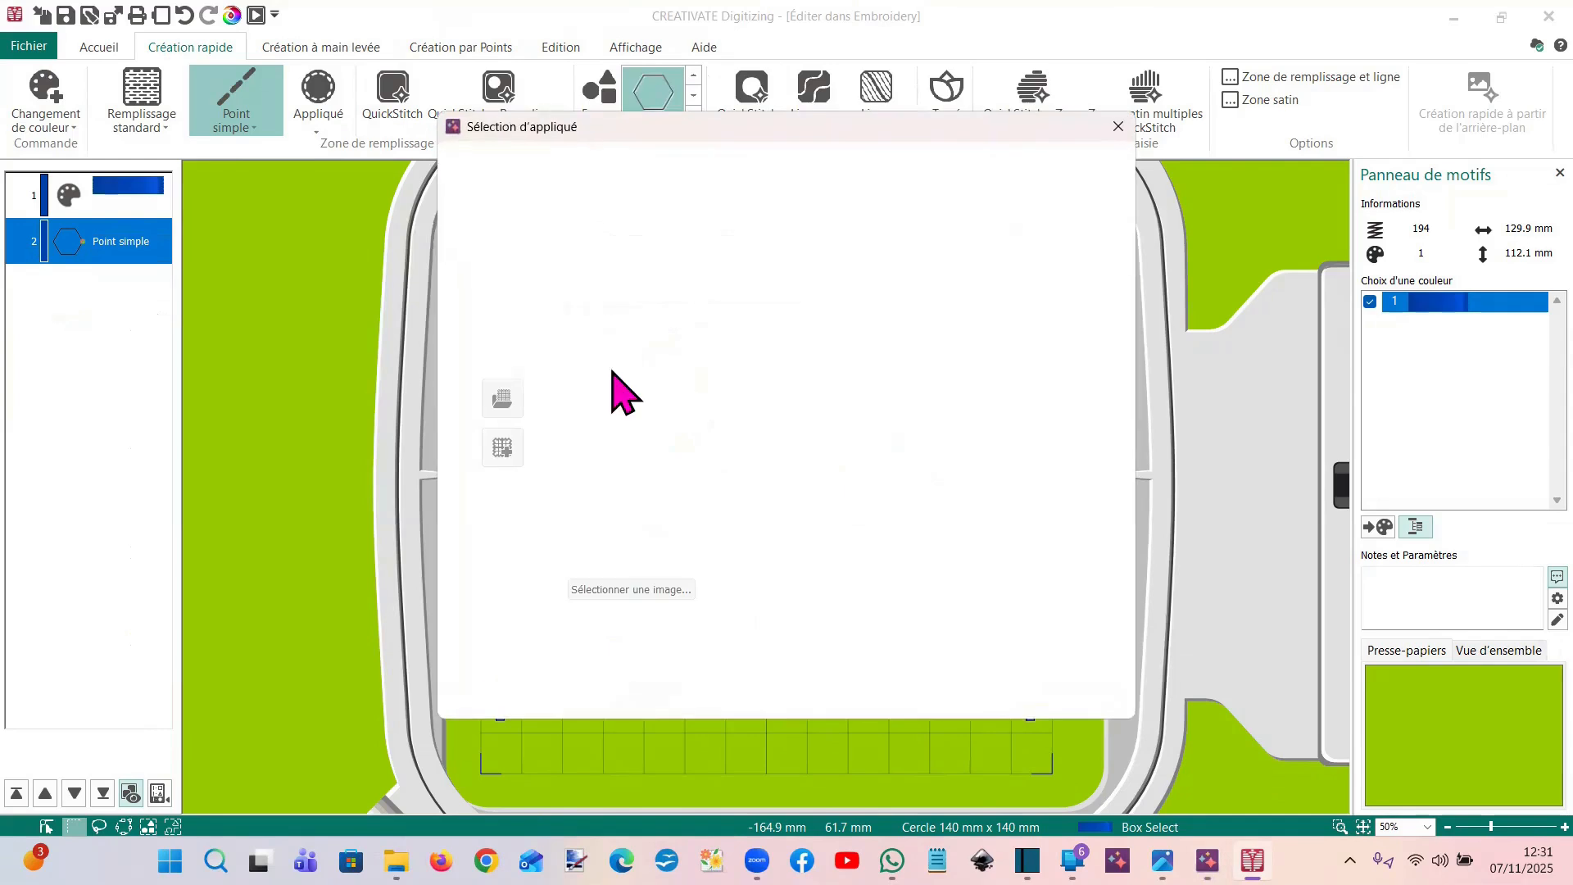
pyautogui.click(856, 578)
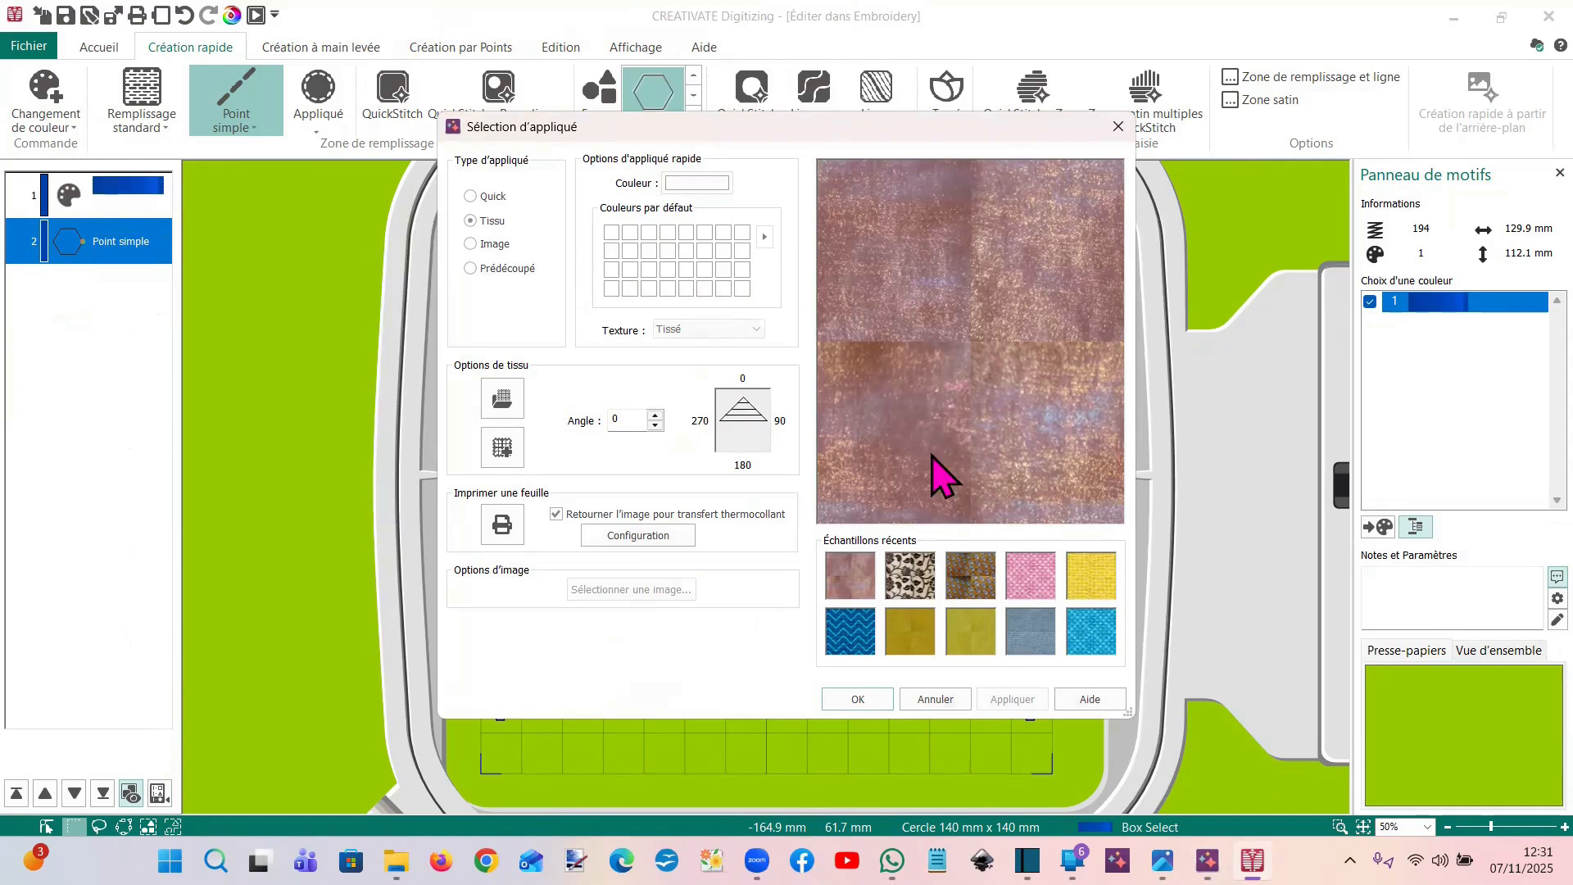
pyautogui.click(841, 703)
pyautogui.click(808, 633)
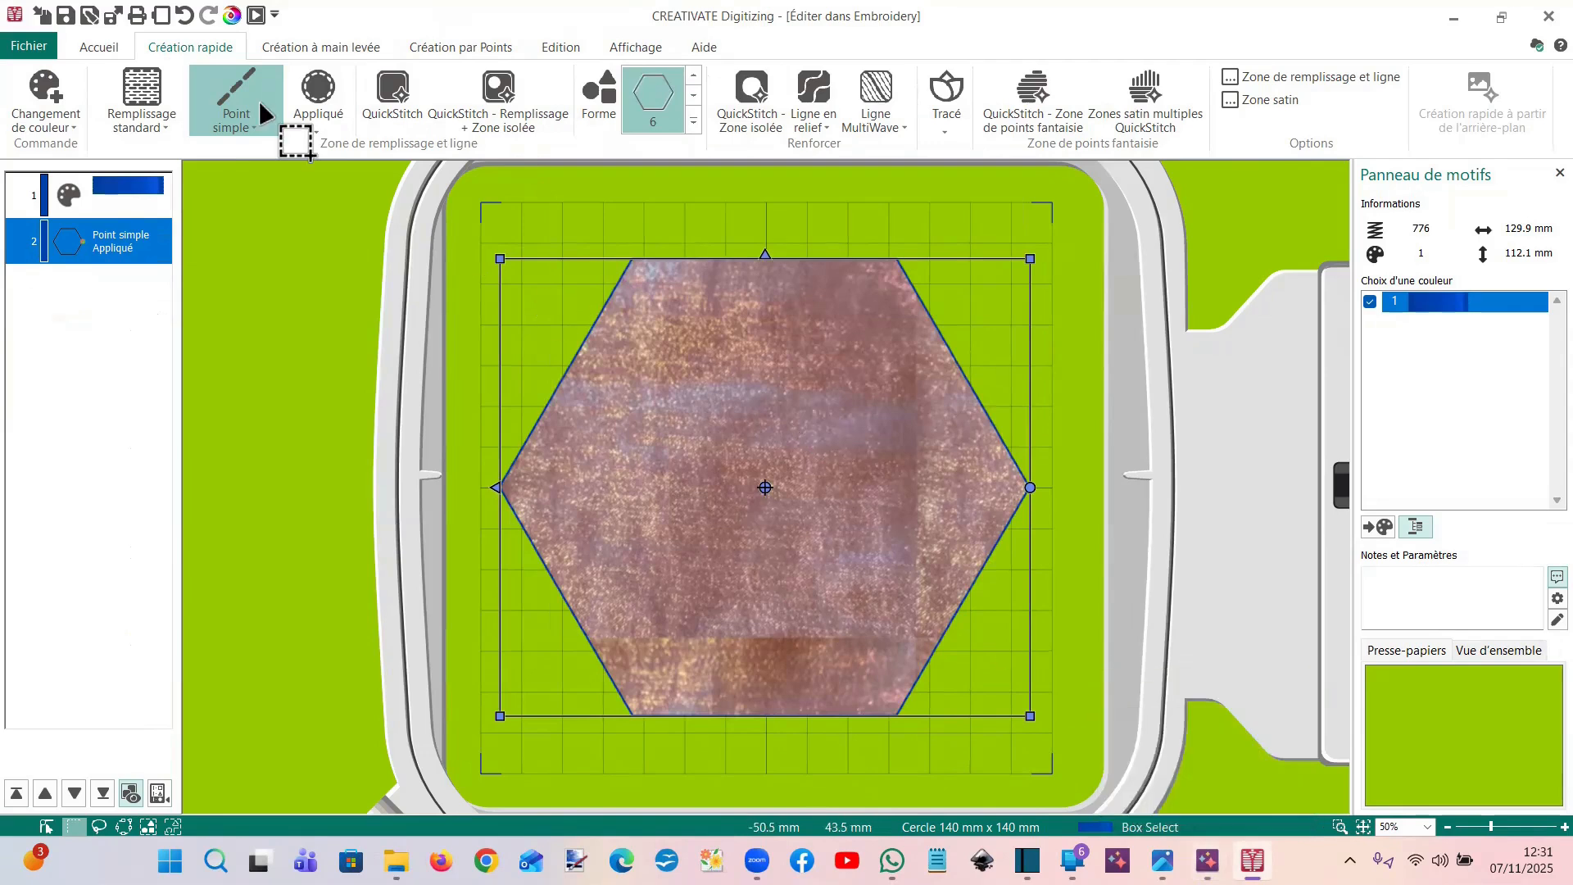
# Separate the hexagon appliqué into its individual stitch, stop and fabric-piece objects, and deselect them
pyautogui.click(560, 49)
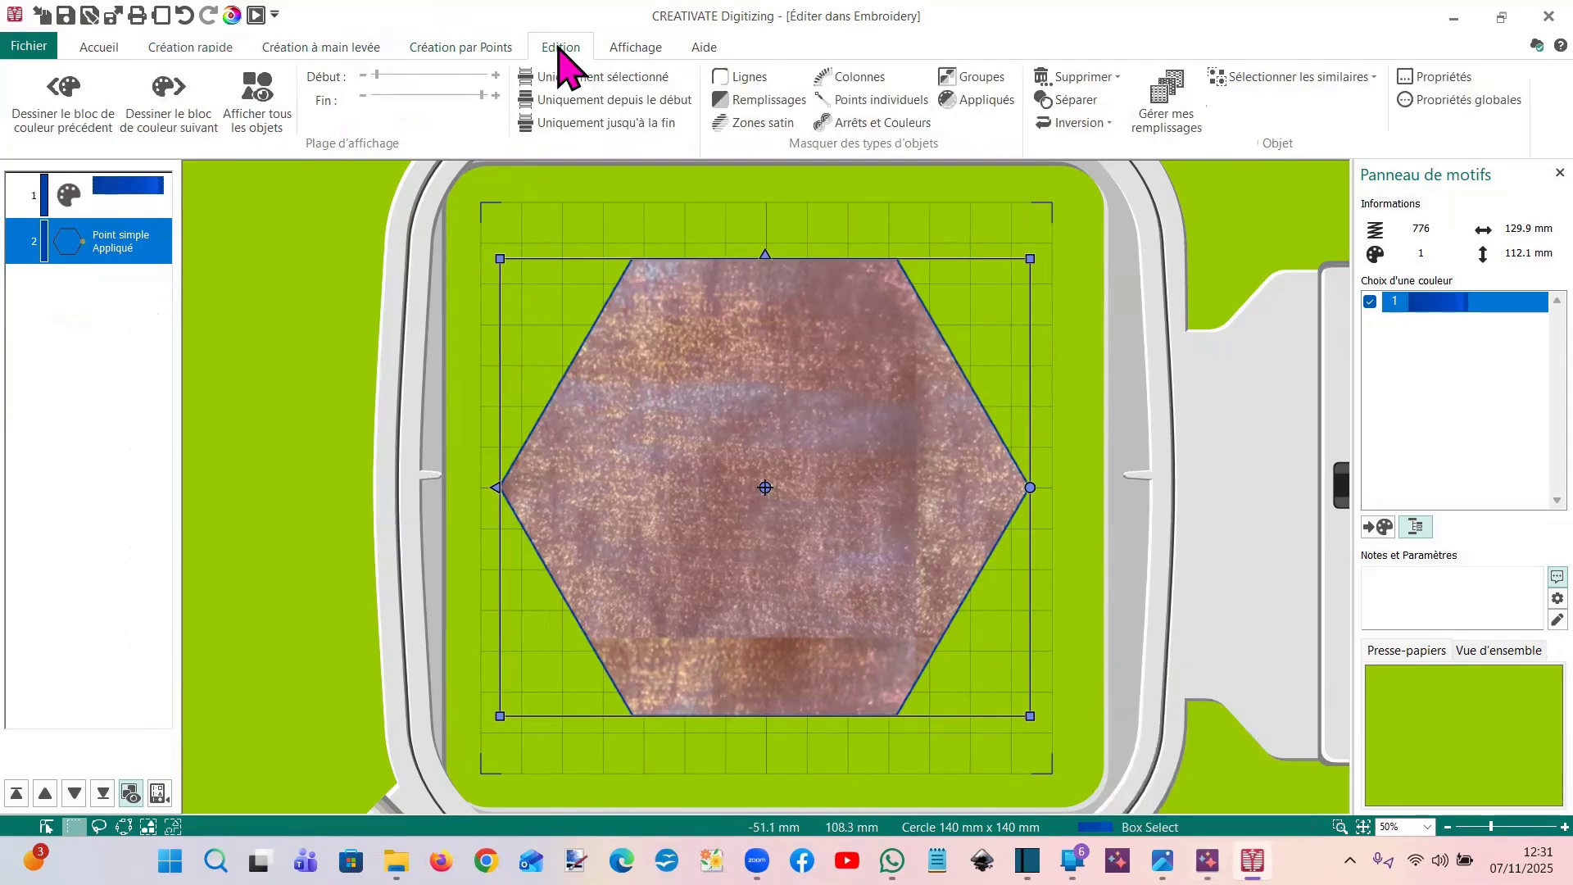
pyautogui.click(1073, 101)
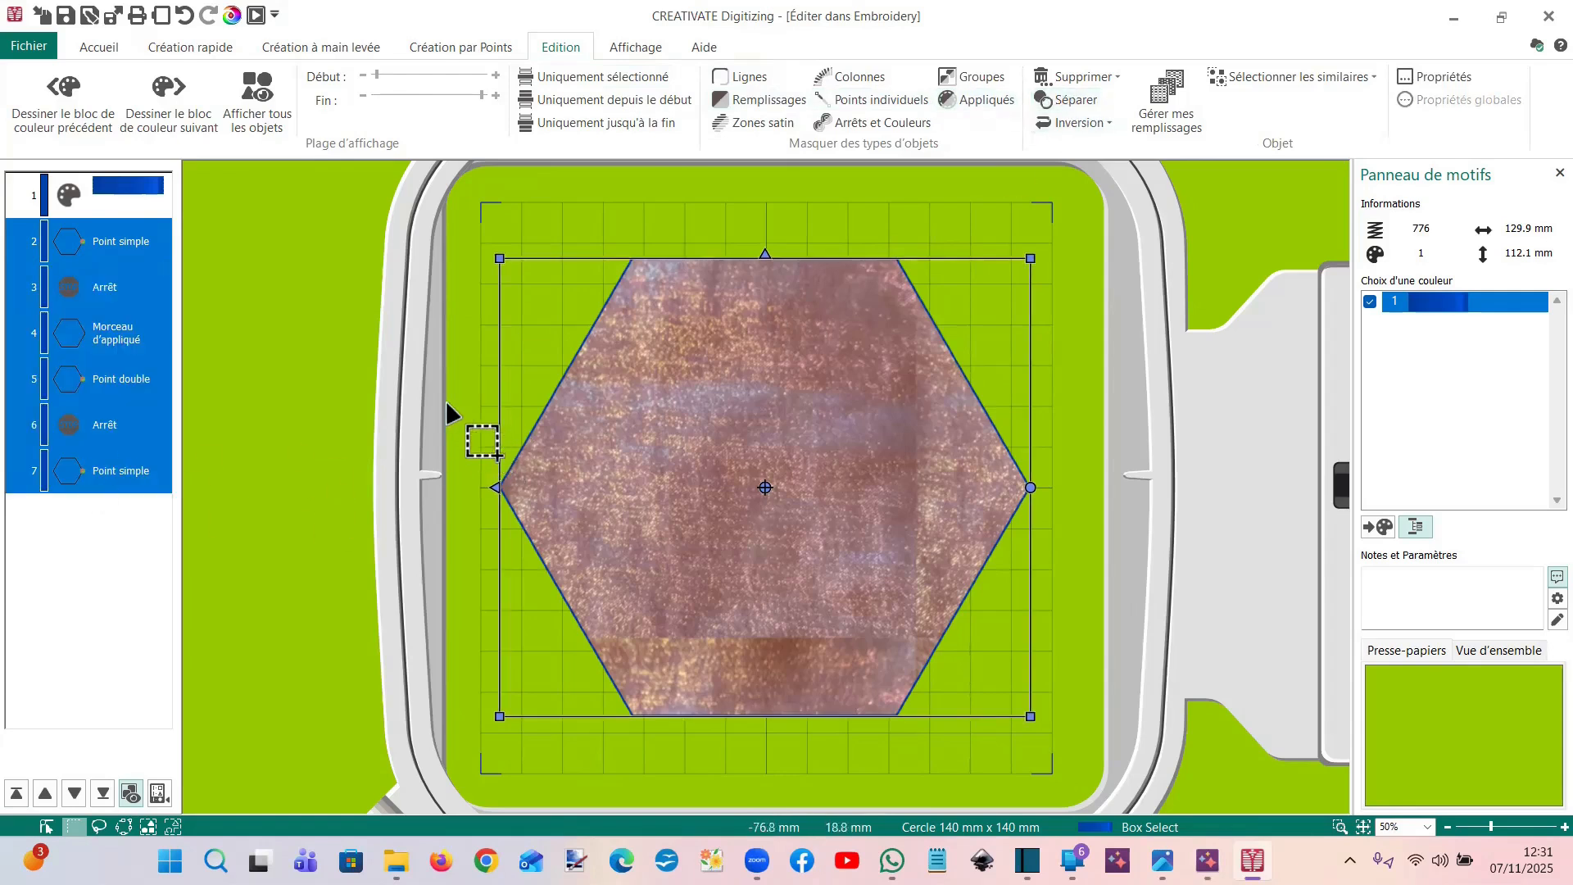
pyautogui.click(289, 324)
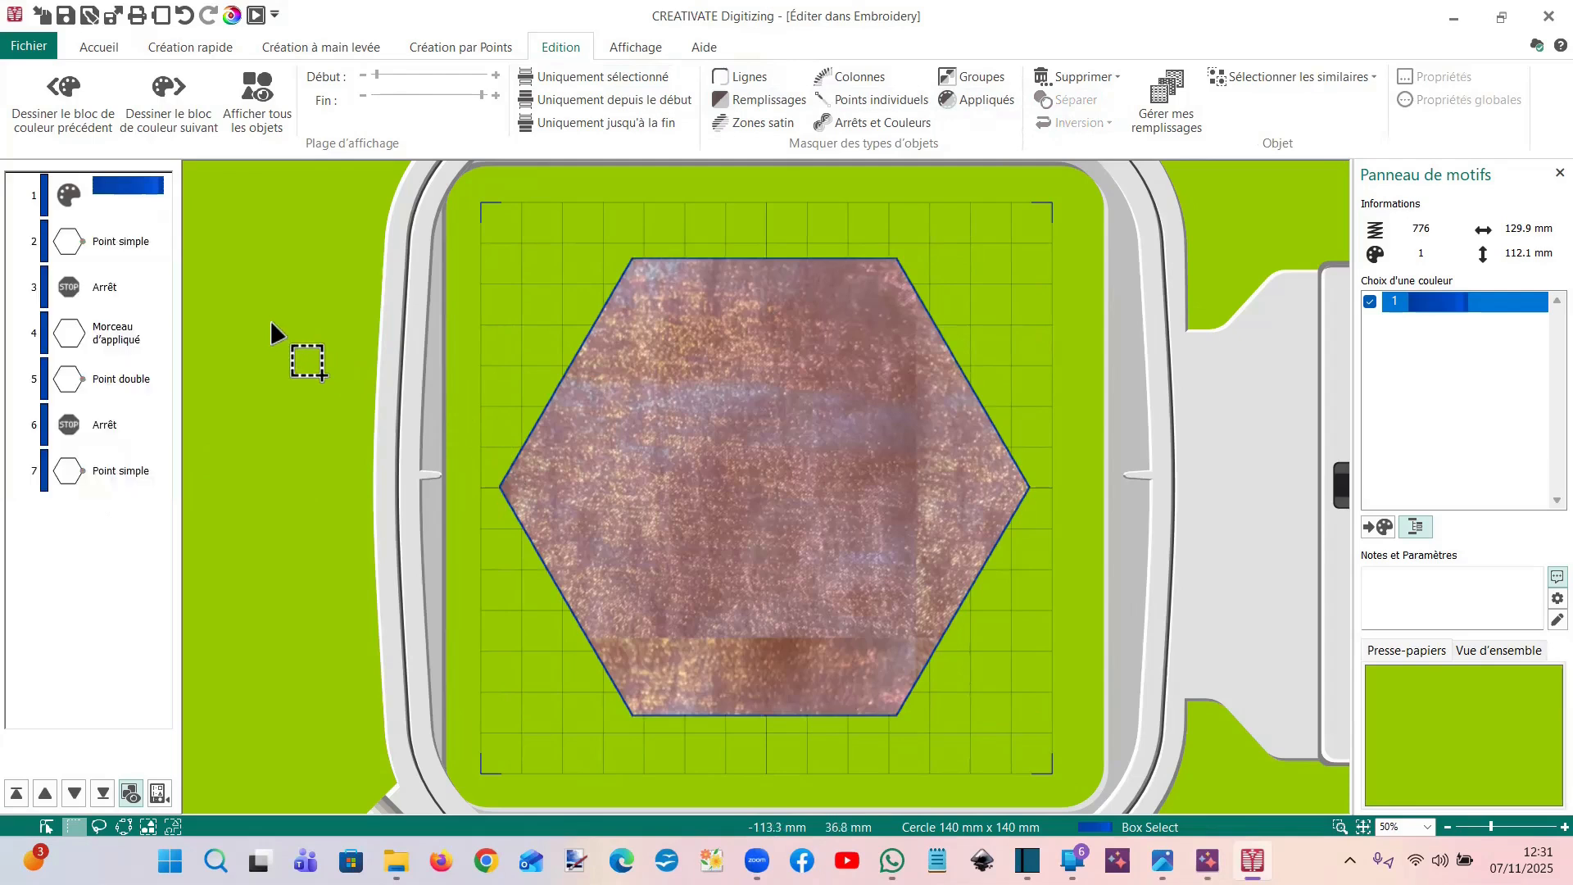
# Insert a colour change to Prussian Blue (007) after the first stop in the appliqué sequence
pyautogui.click(101, 283)
pyautogui.rightClick(102, 285)
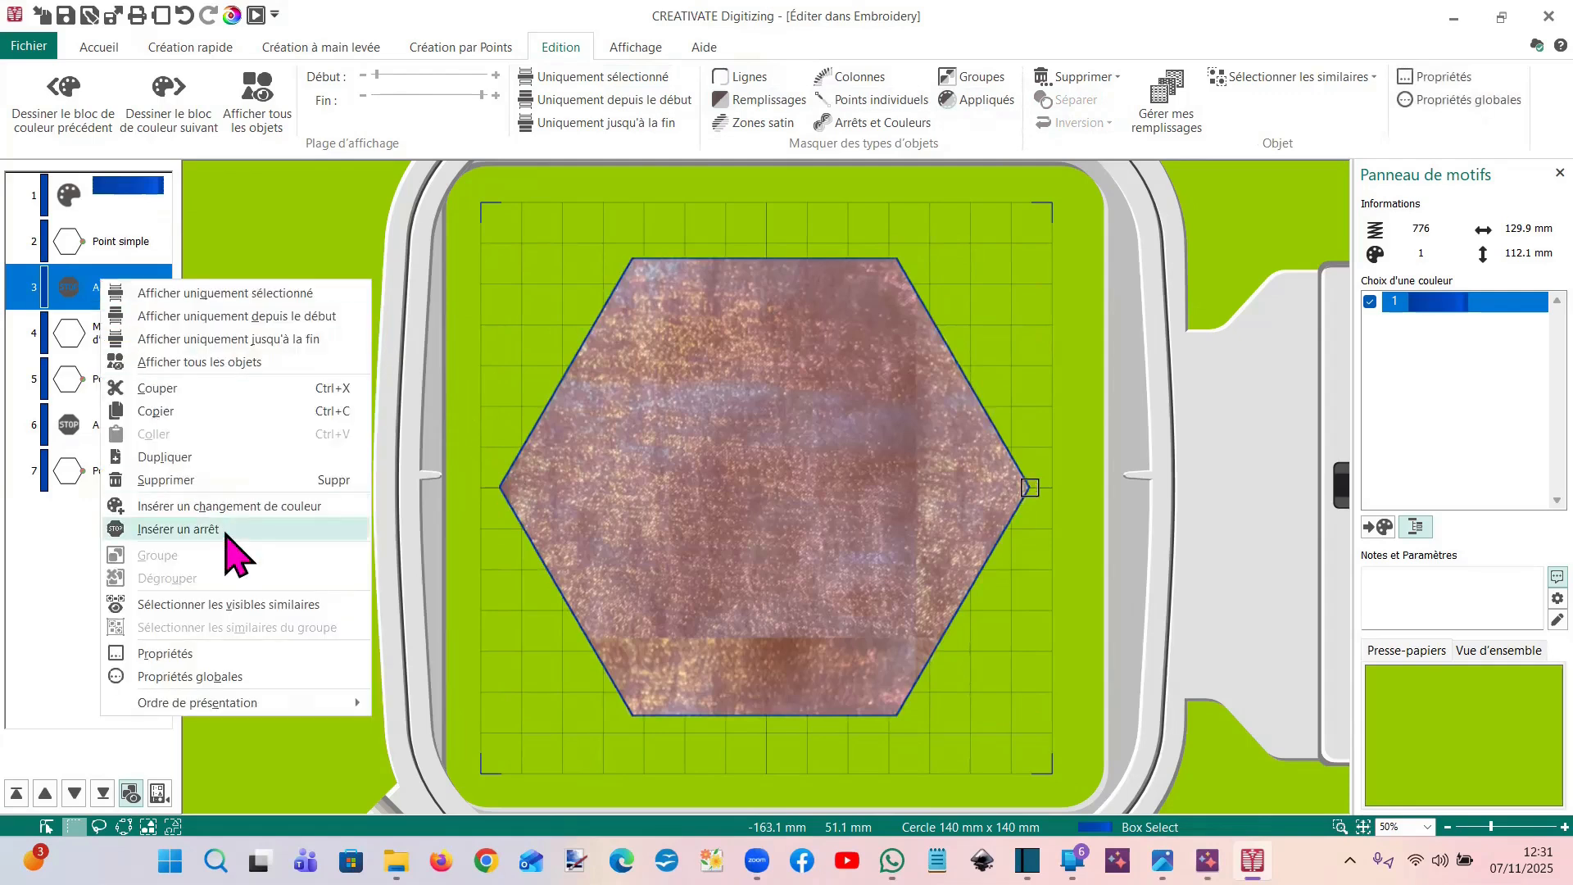
pyautogui.click(274, 474)
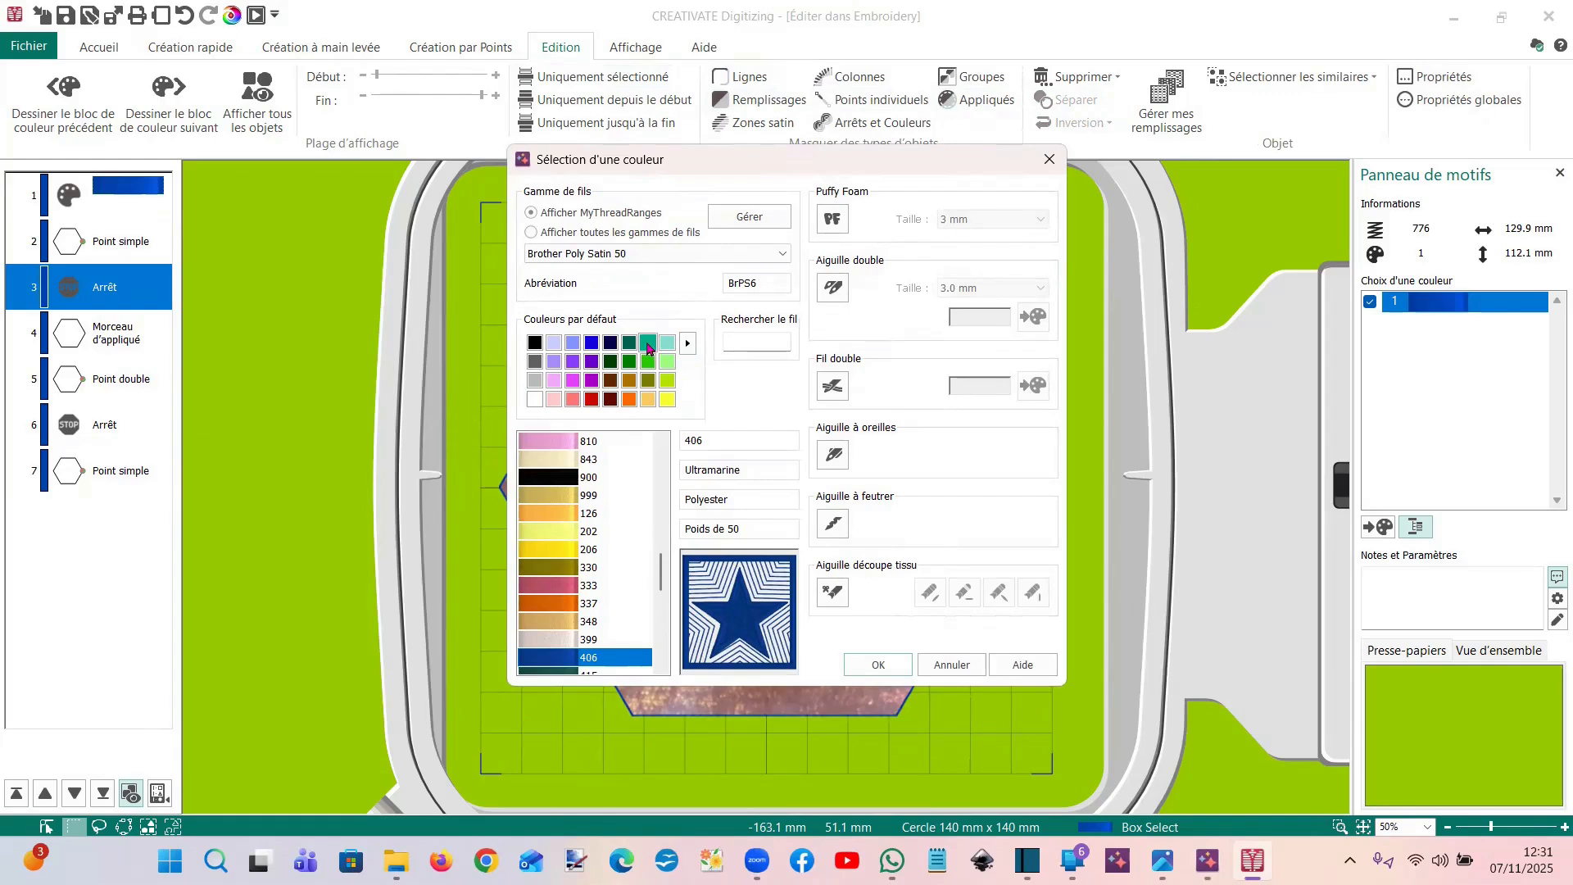
pyautogui.doubleClick(614, 346)
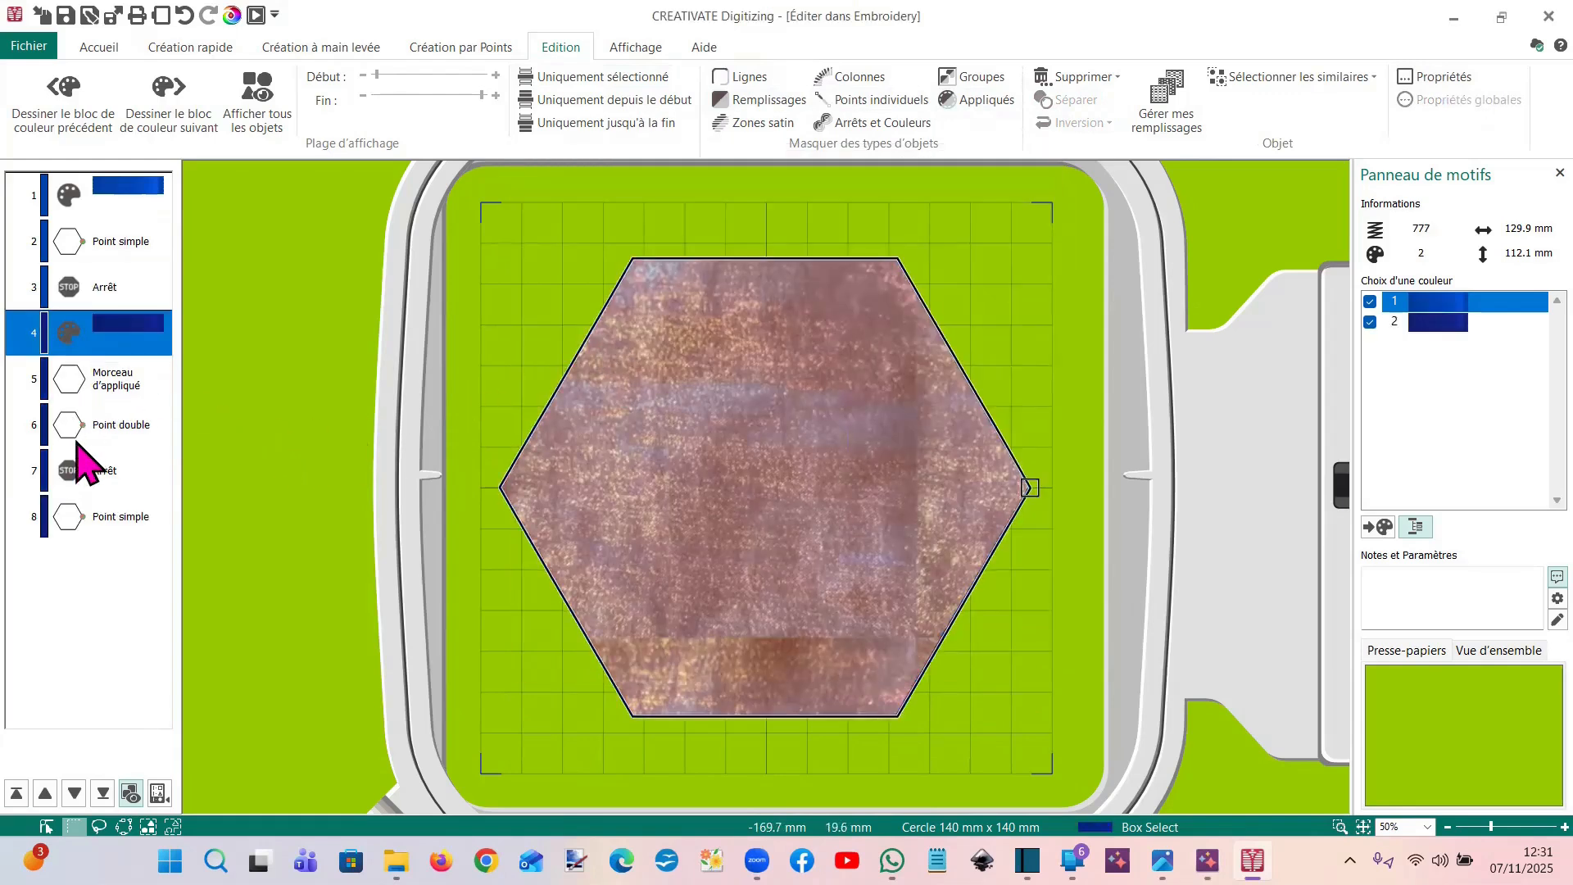
# Insert a colour change to a bright green thread after the appliqué's Point double line
pyautogui.click(71, 432)
pyautogui.rightClick(71, 432)
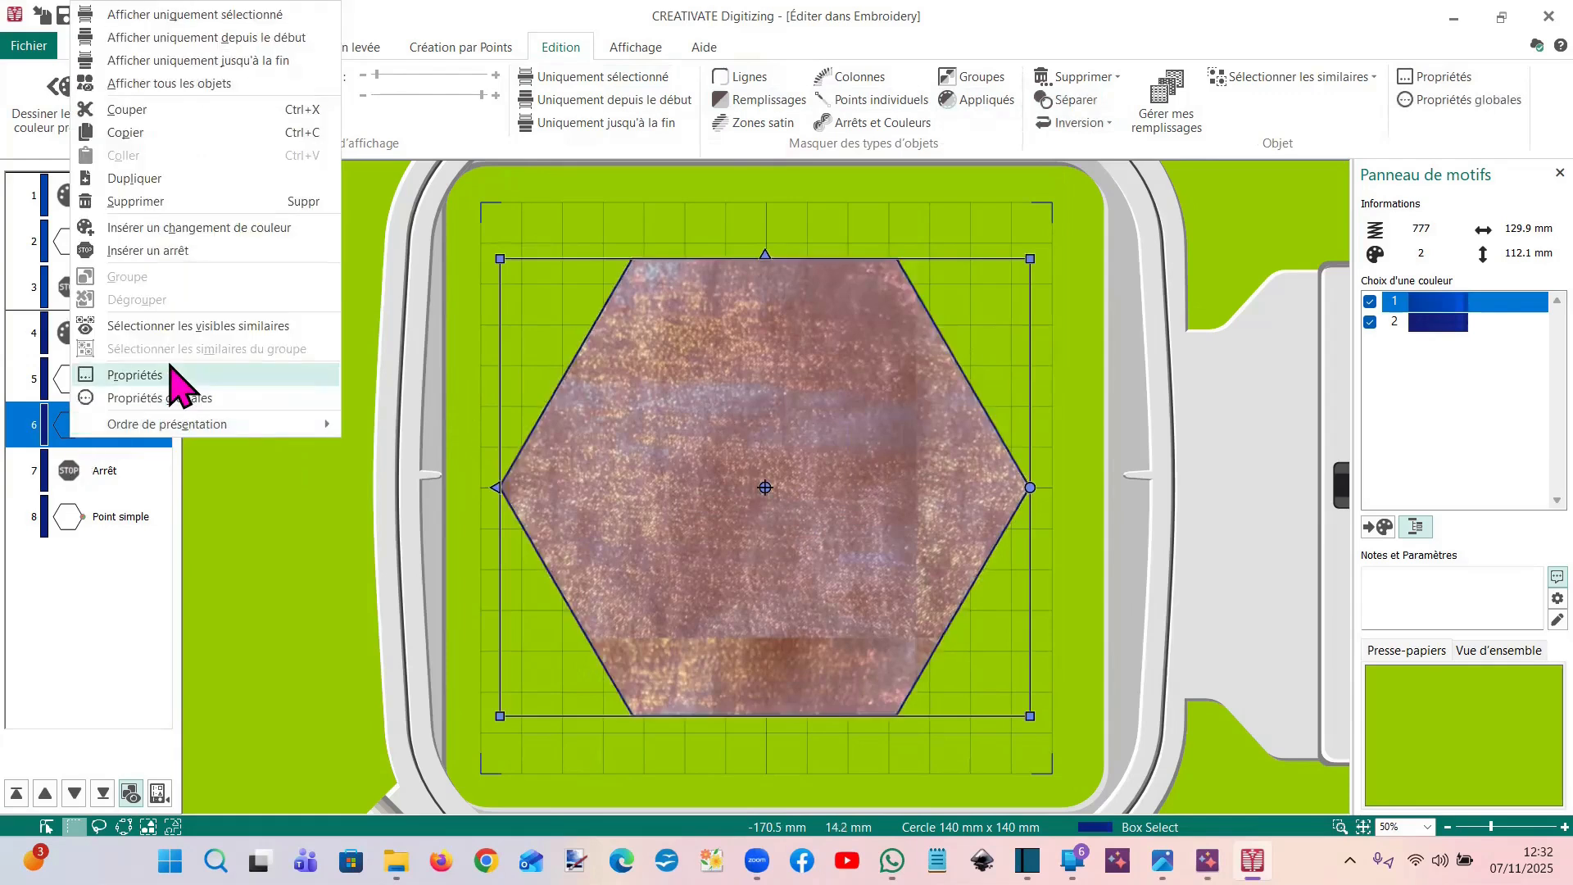
pyautogui.click(175, 227)
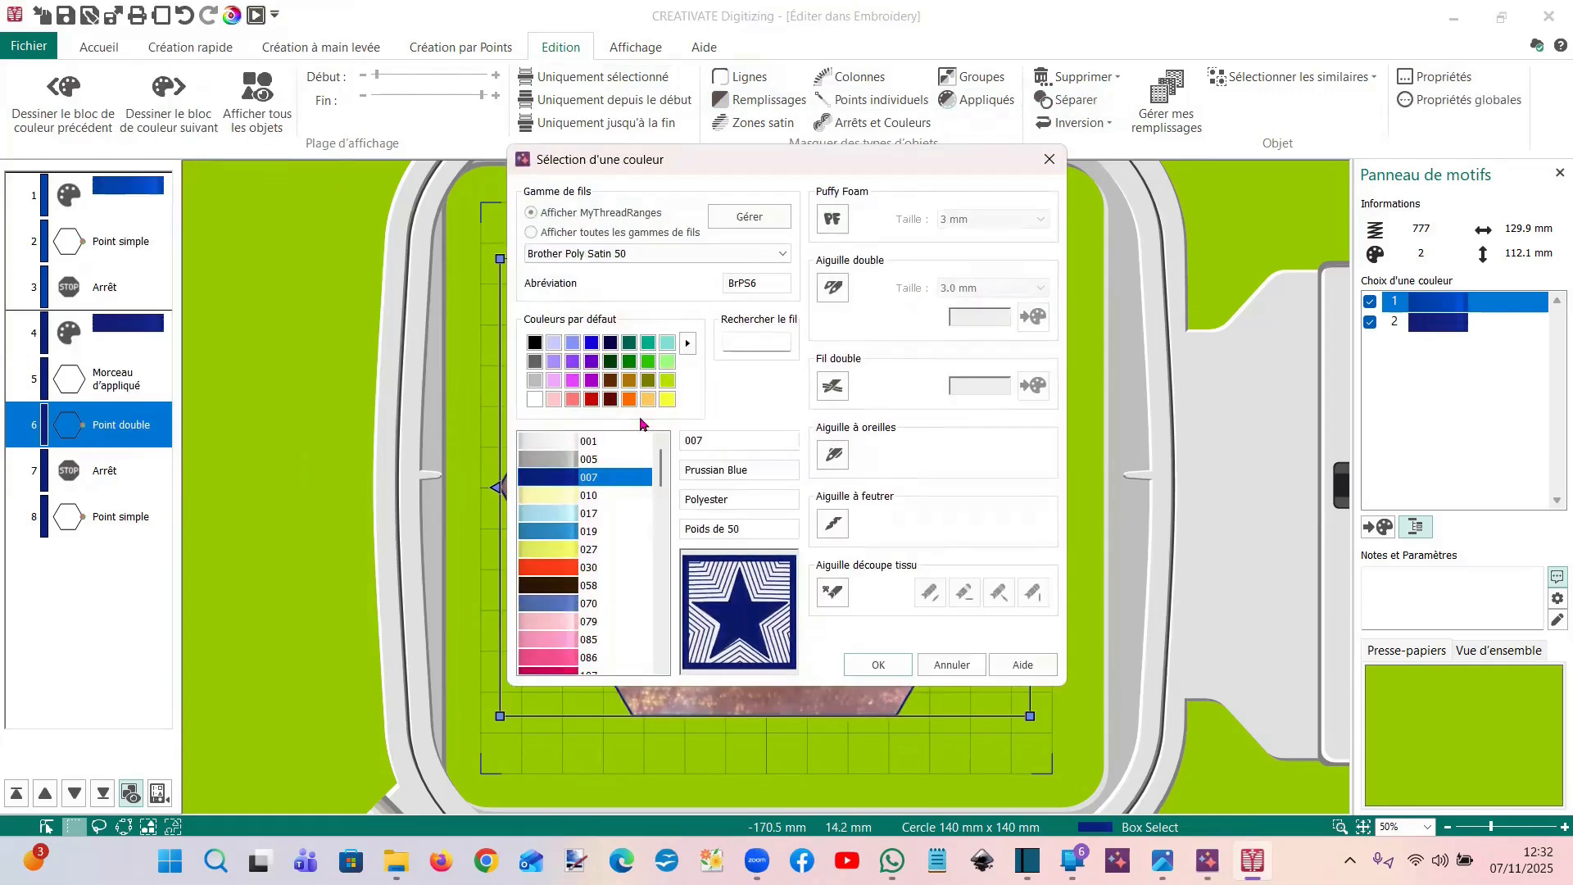
pyautogui.click(646, 362)
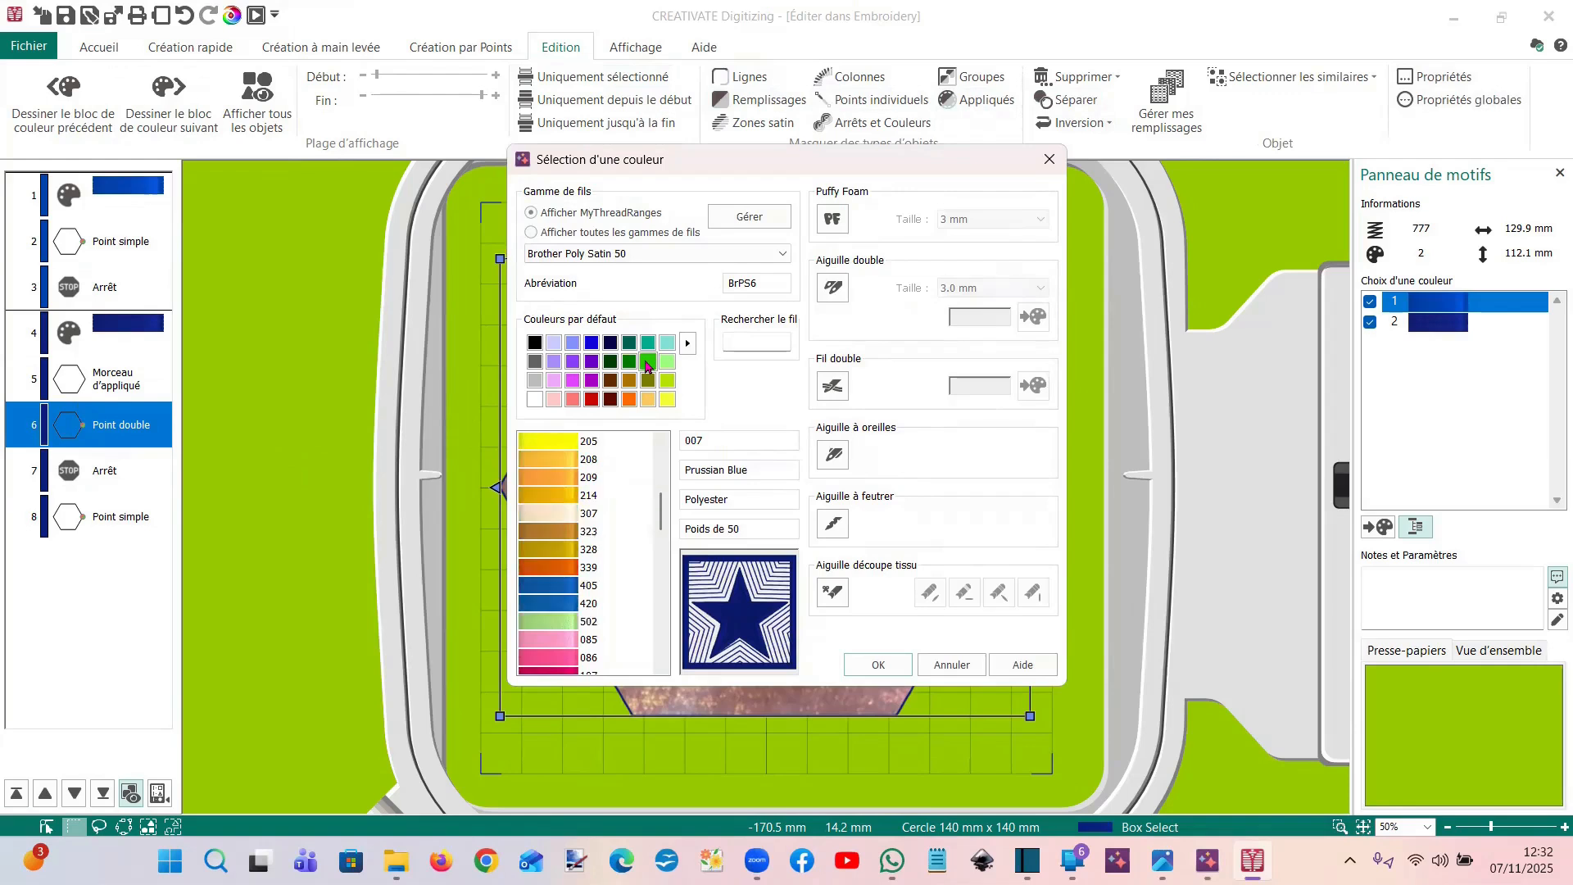
pyautogui.doubleClick(542, 562)
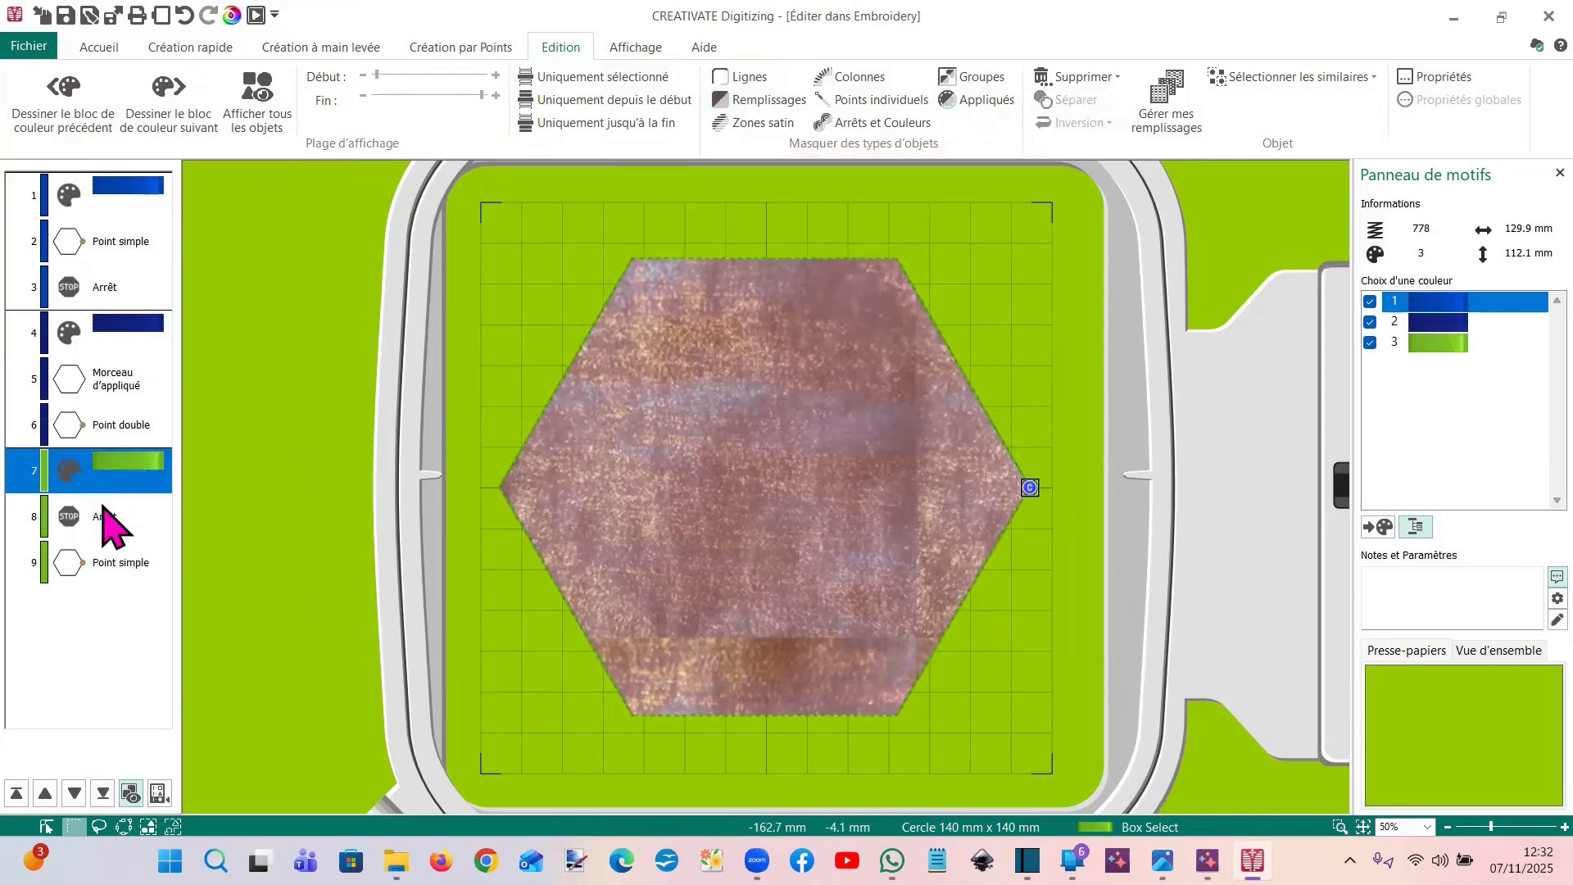
# Delete both stops from the appliqué sequence and finish the Digitizing edit back in Embroidery
pyautogui.click(106, 521)
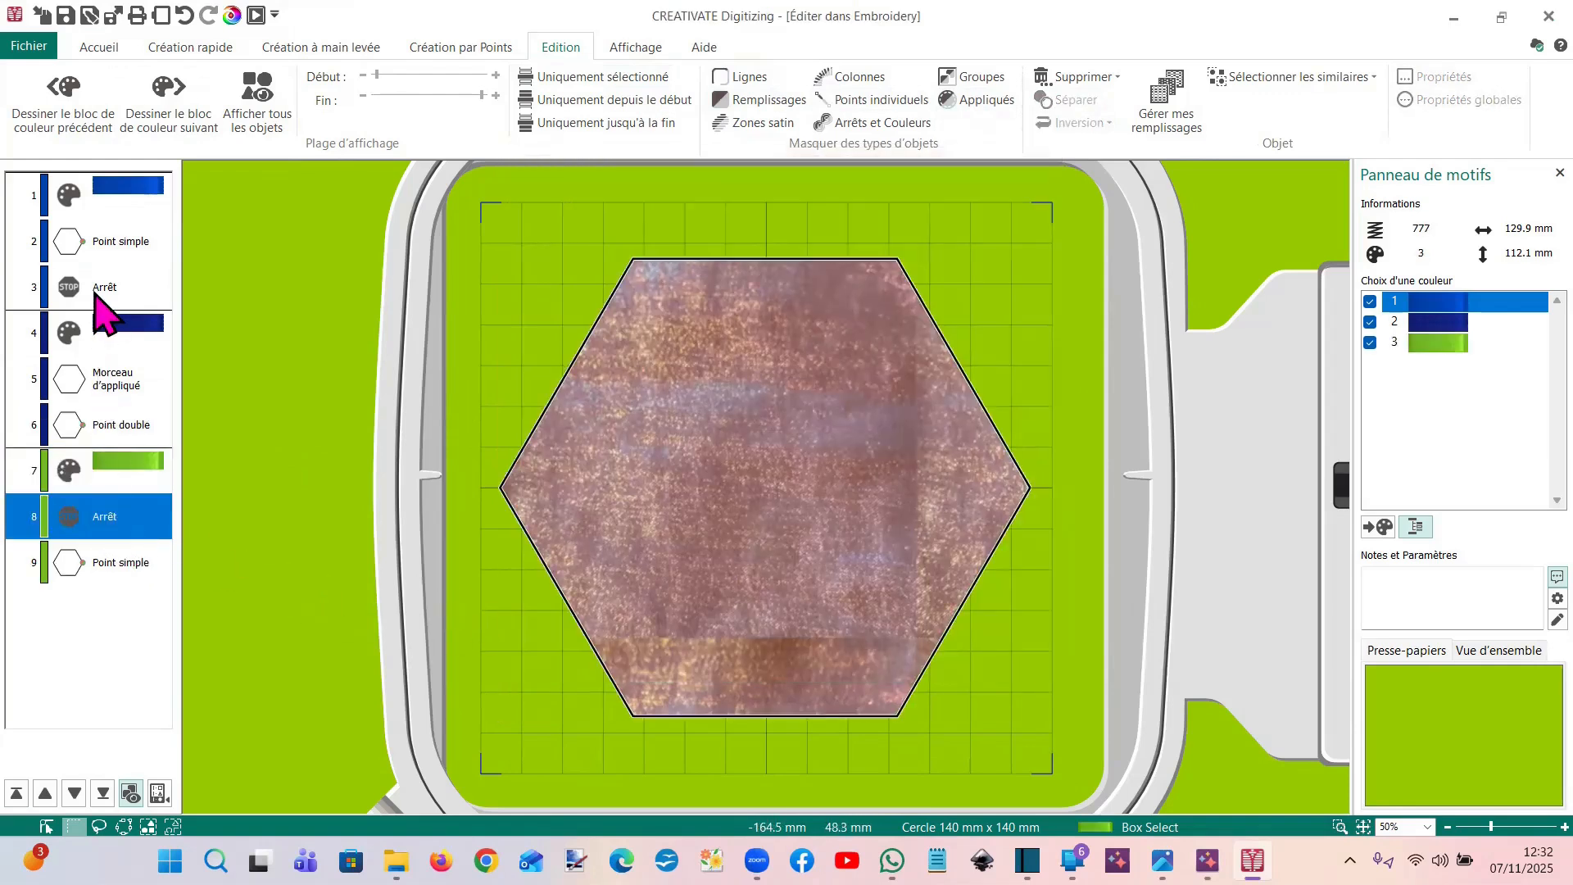
pyautogui.press('Delete')
pyautogui.click(100, 299)
pyautogui.press('Delete')
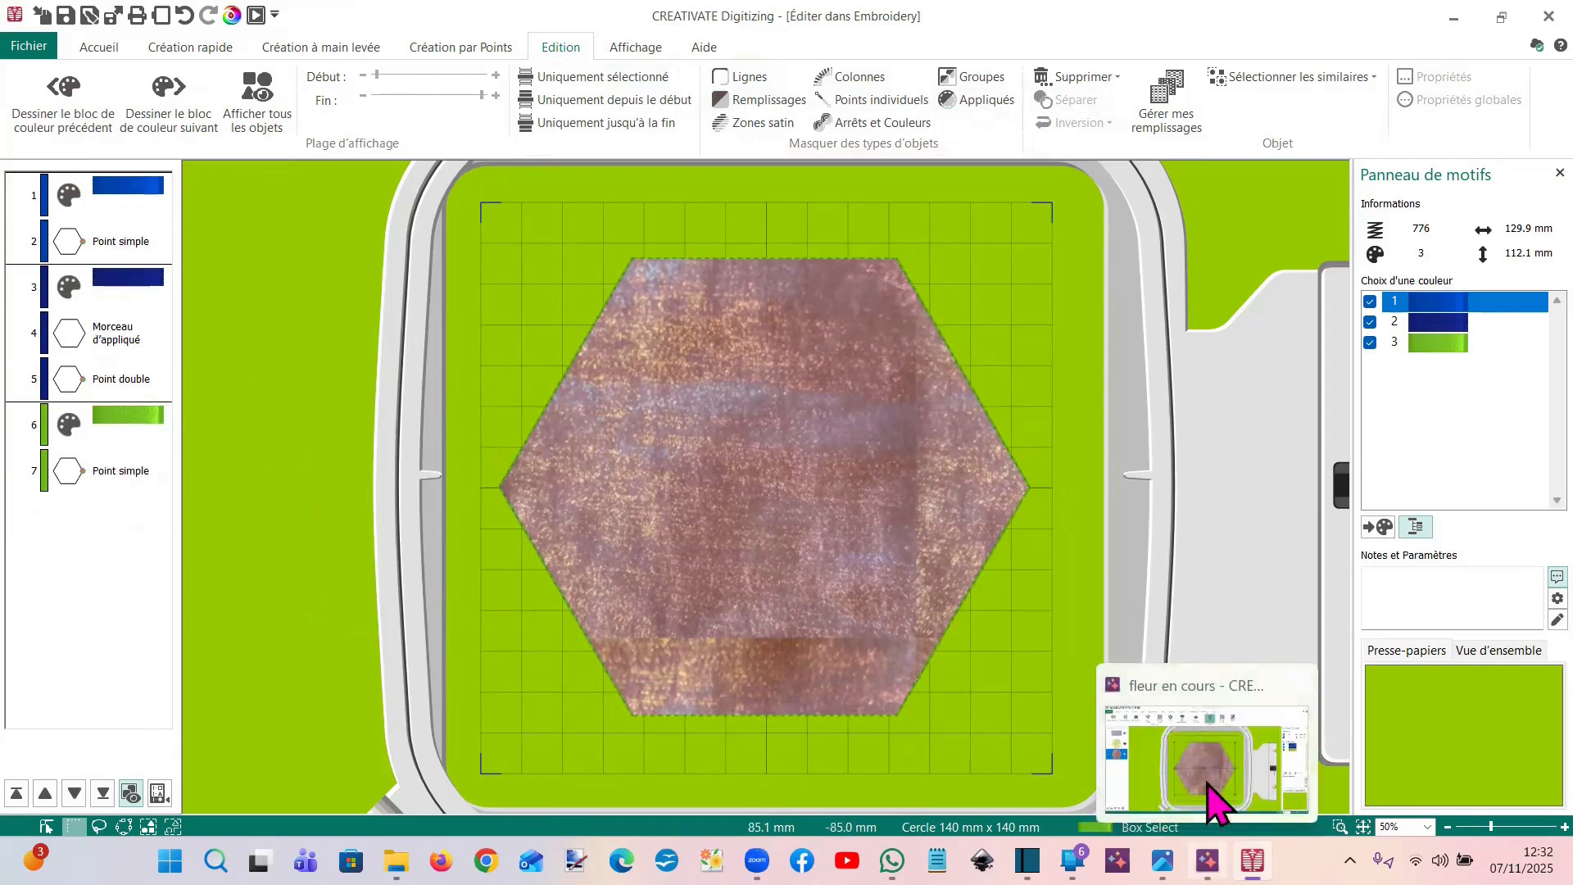
pyautogui.click(1216, 799)
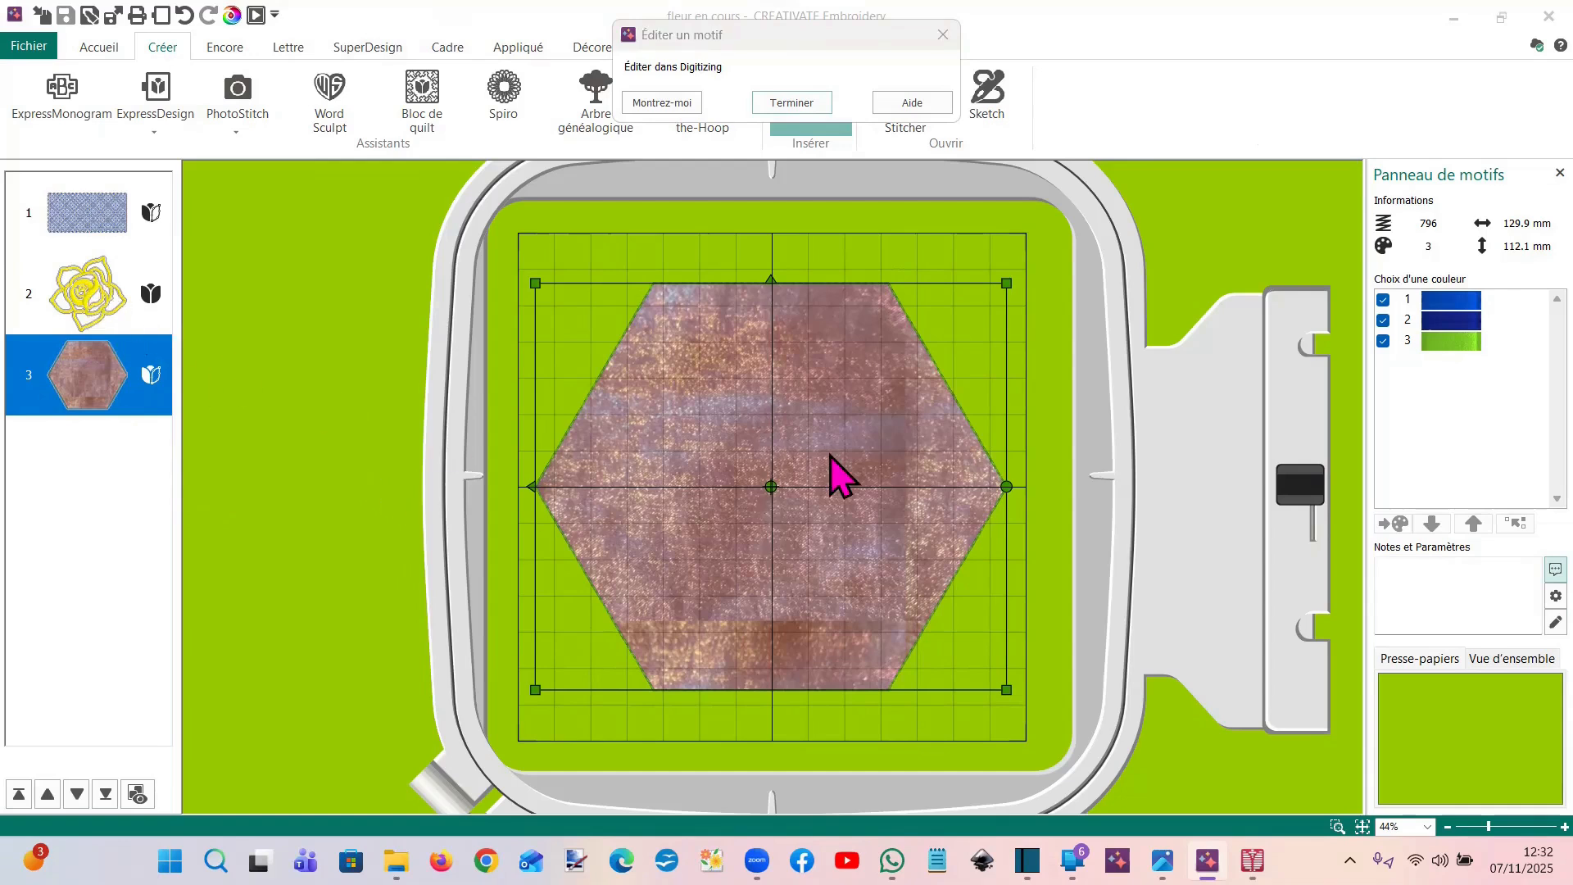
pyautogui.click(785, 102)
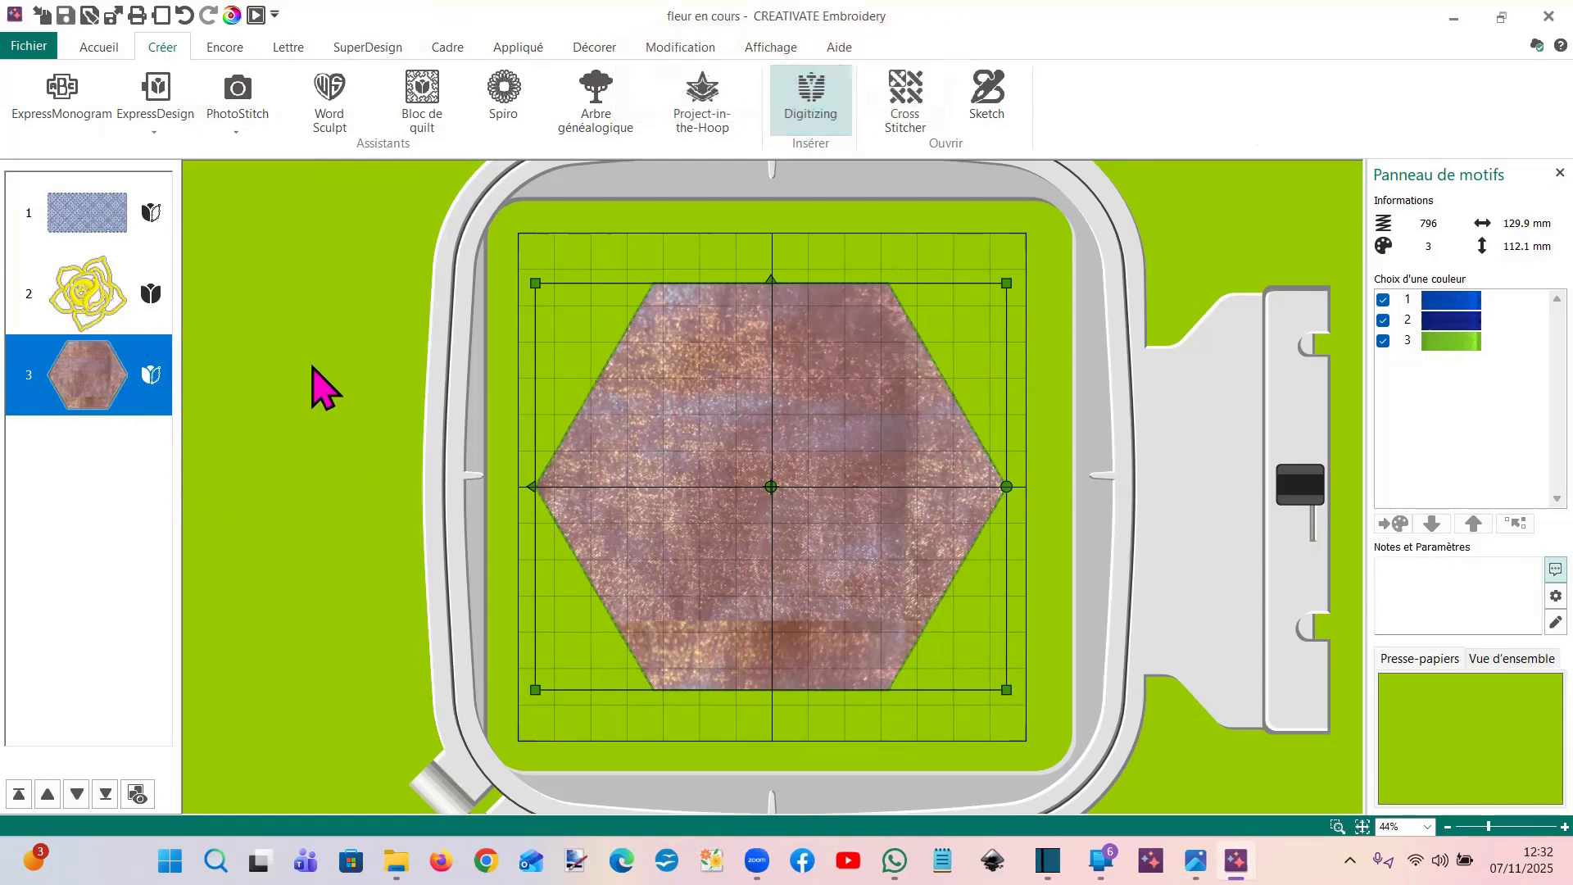
# Move the hexagon appliqué ahead of the rose in the stitch order and review the three designs in sequence
pyautogui.moveTo(107, 373); pyautogui.dragTo(106, 299)
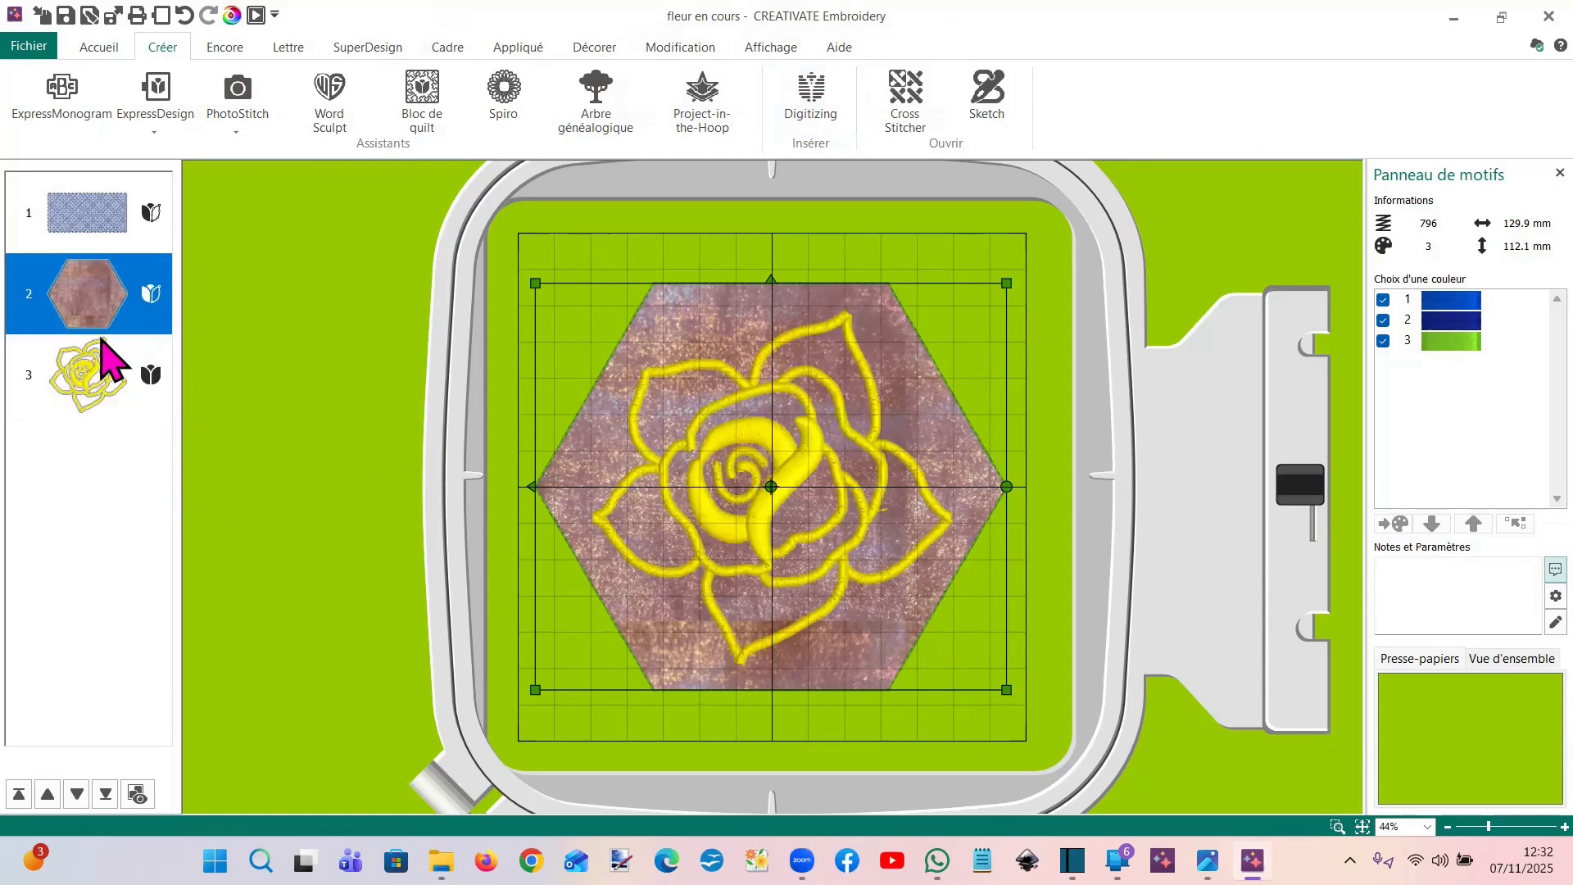
pyautogui.click(59, 245)
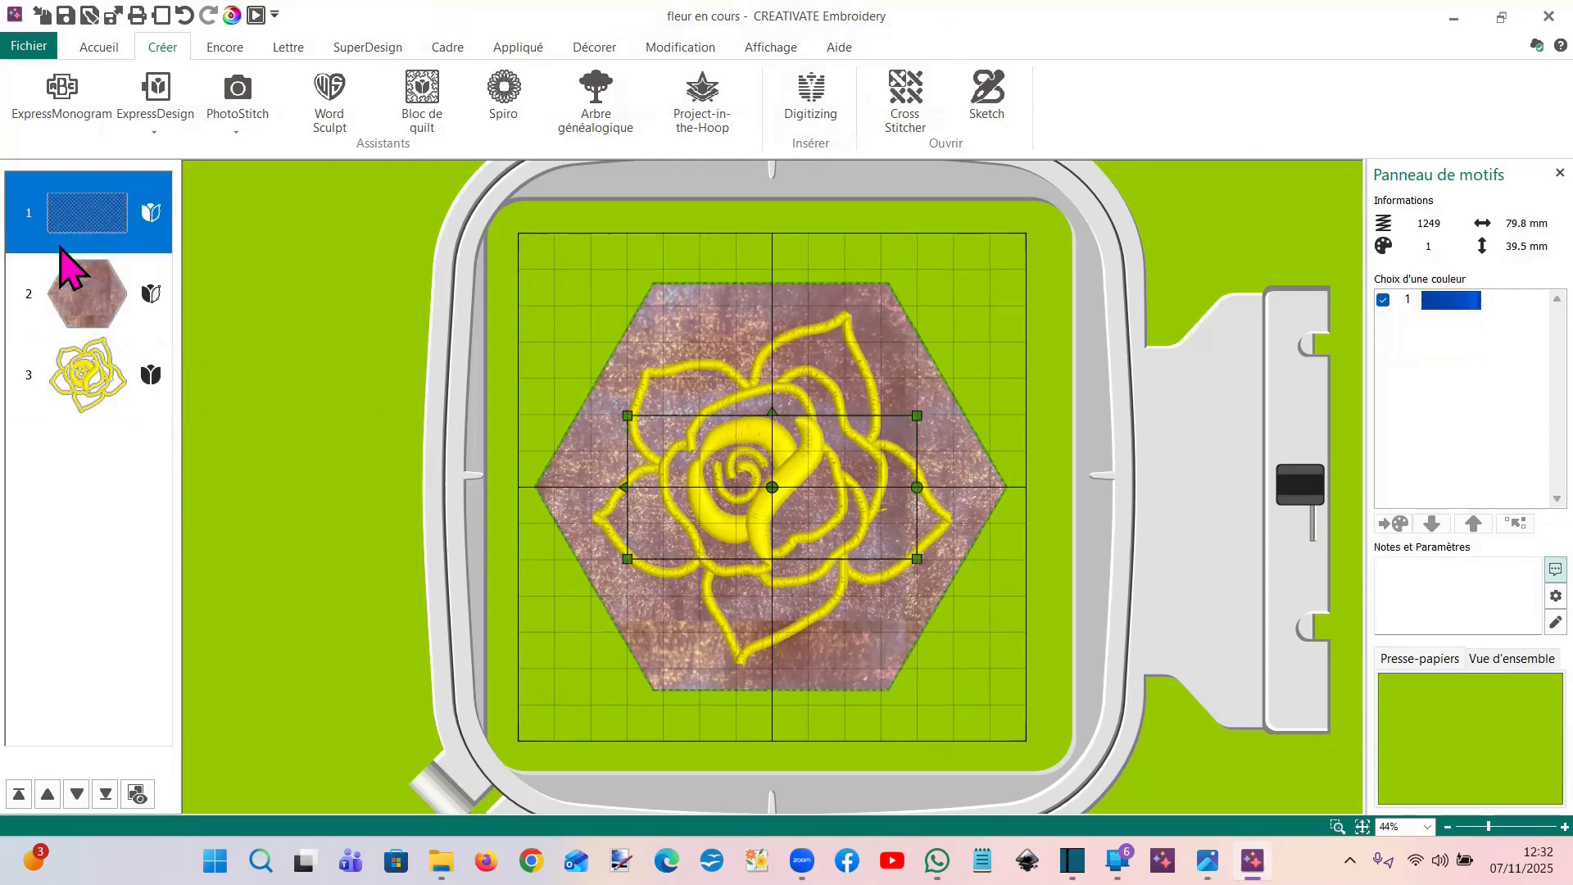
pyautogui.click(86, 323)
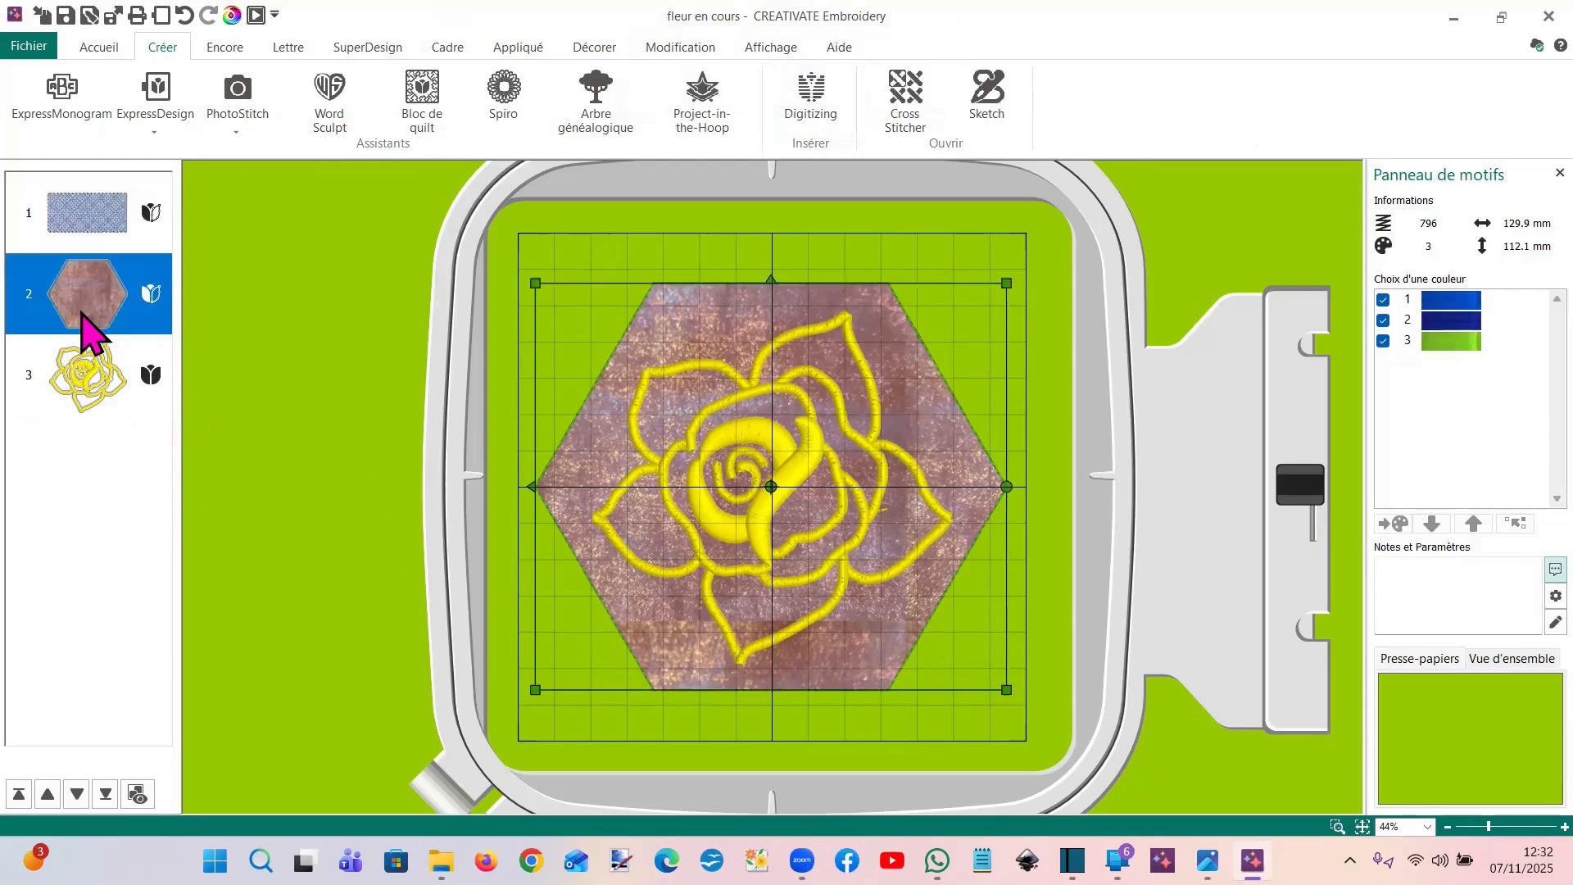
pyautogui.click(86, 381)
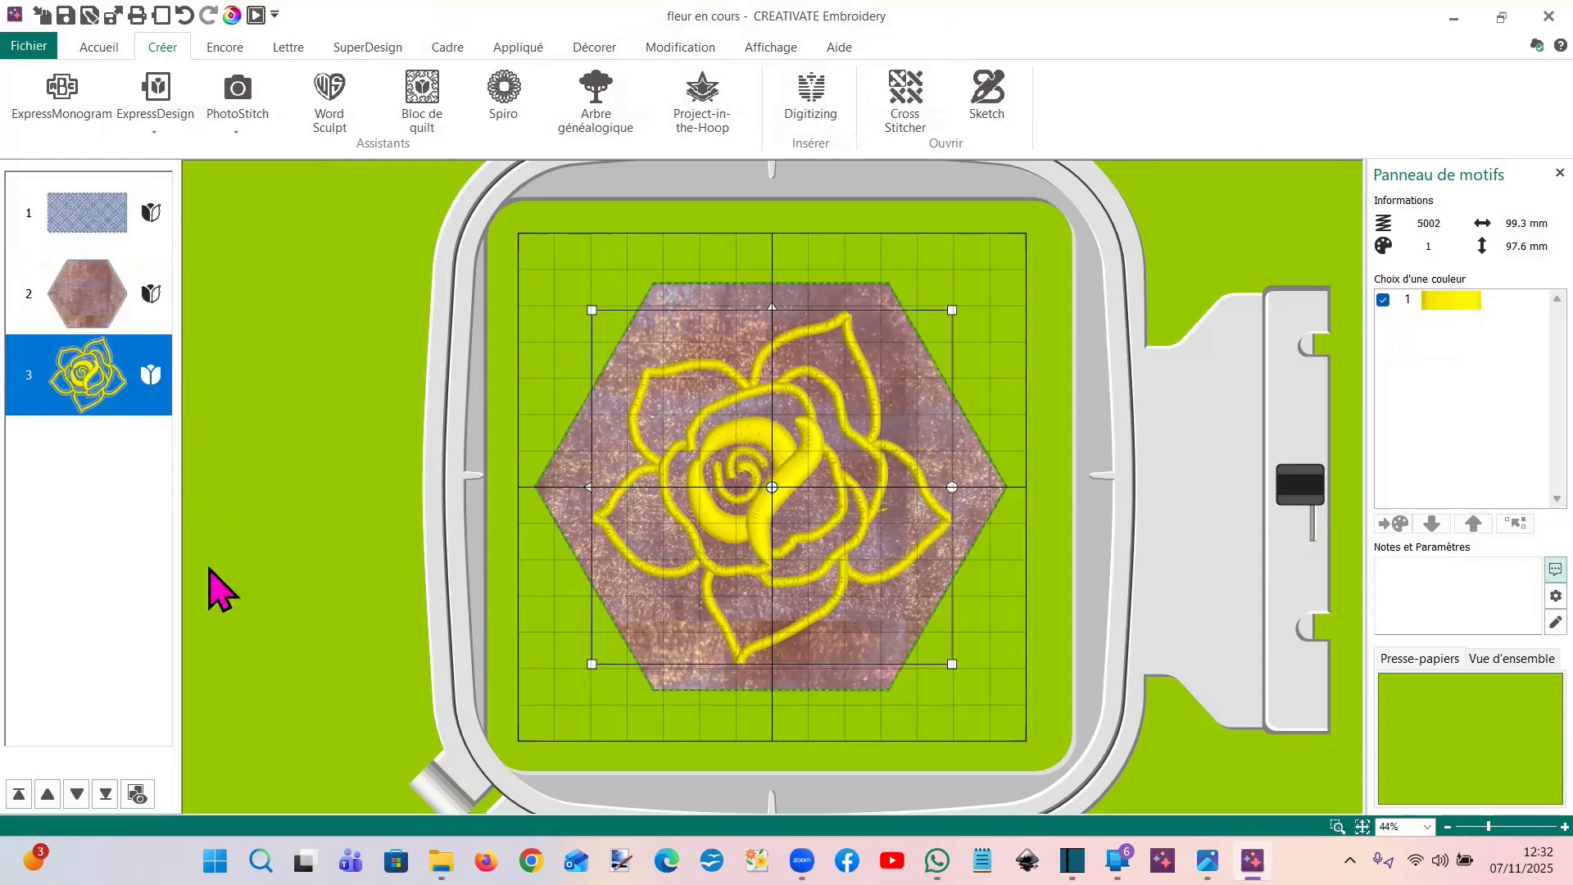
# Copy the hexagon appliqué, paste the duplicate at the end of the sequence, and open it for editing in Digitizing
pyautogui.click(91, 311)
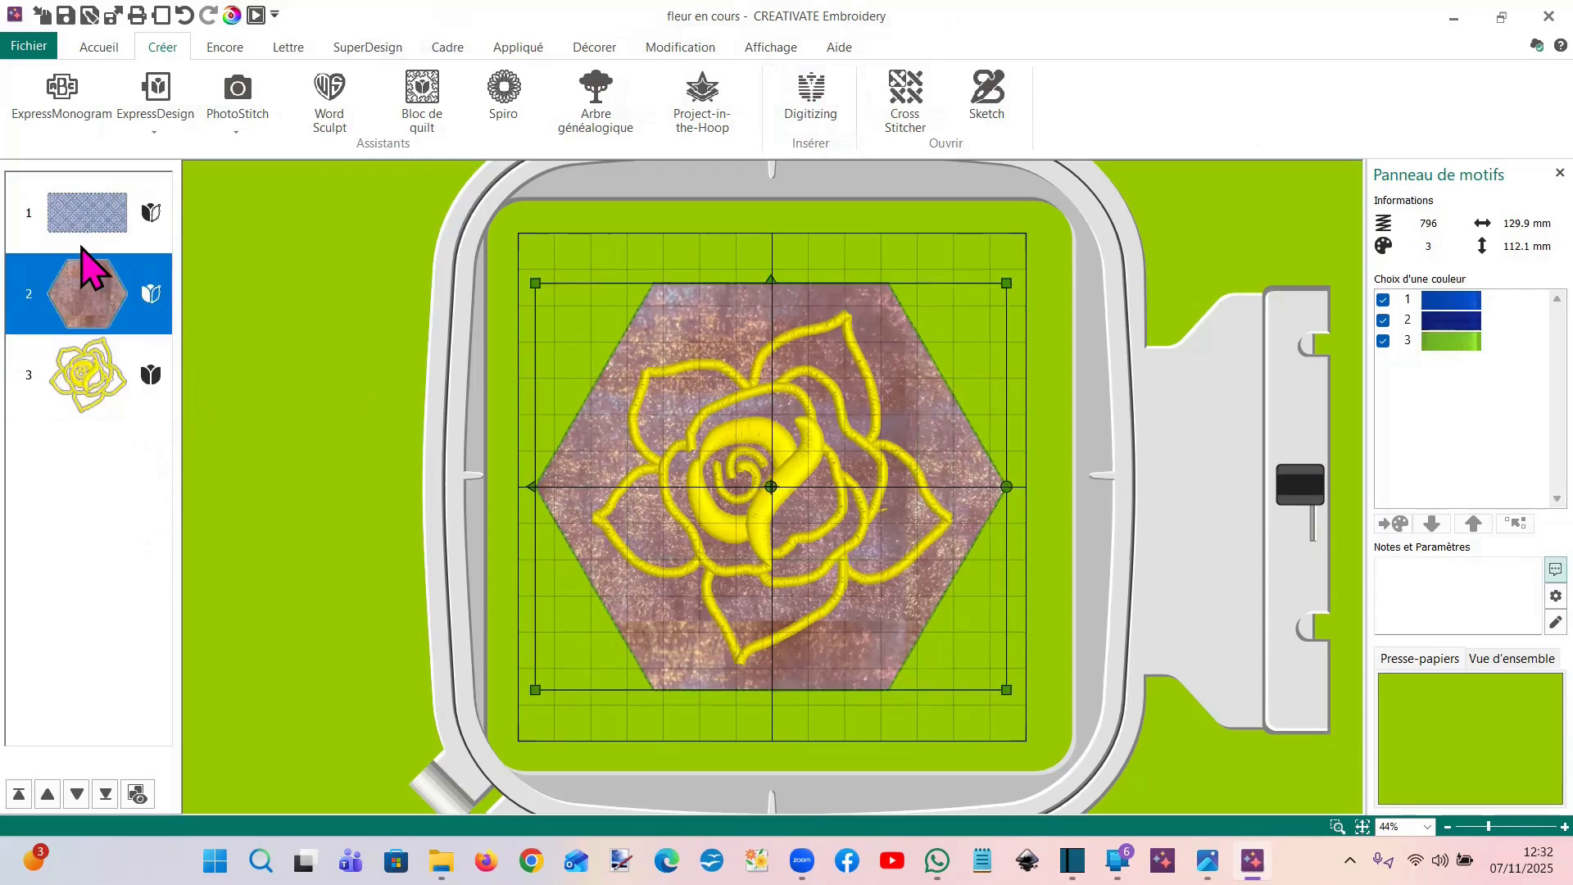
pyautogui.click(99, 50)
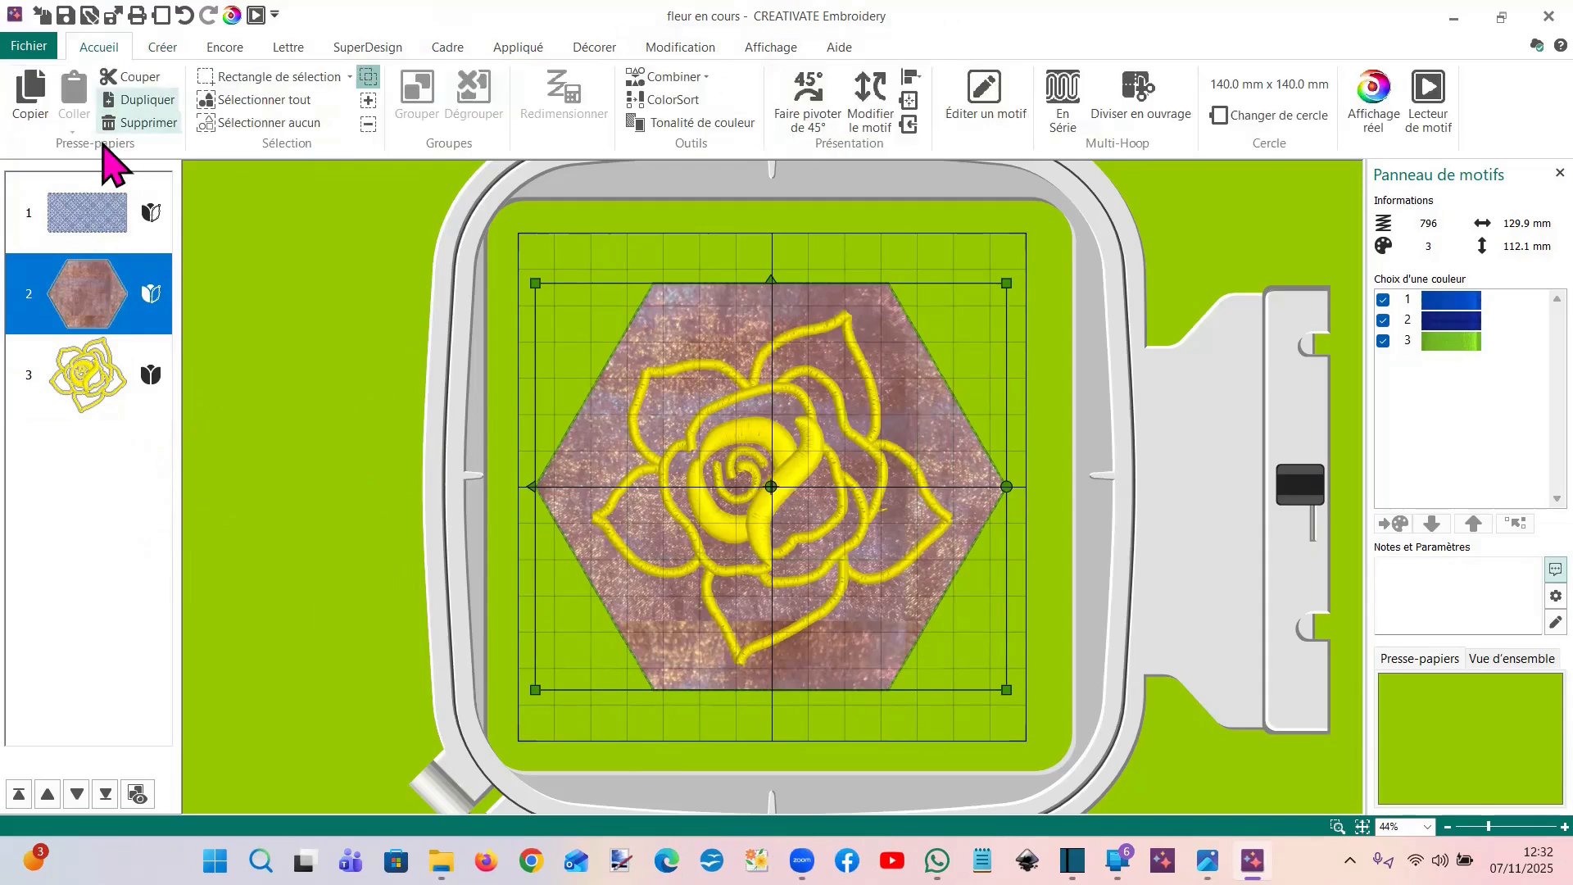
pyautogui.click(31, 90)
pyautogui.click(73, 88)
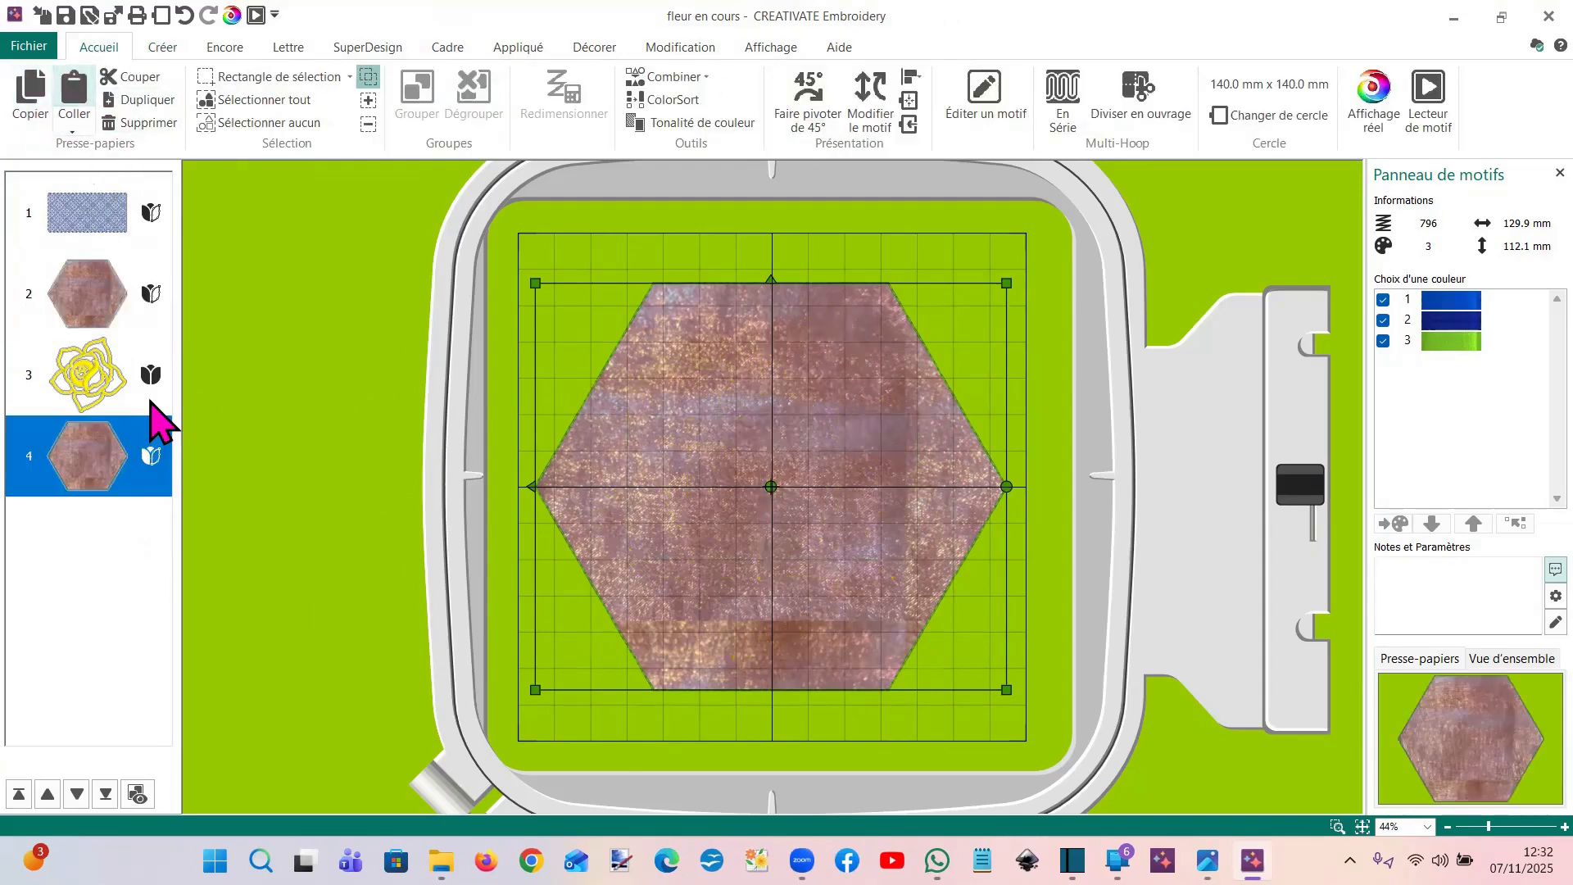
pyautogui.rightClick(131, 459)
pyautogui.click(345, 410)
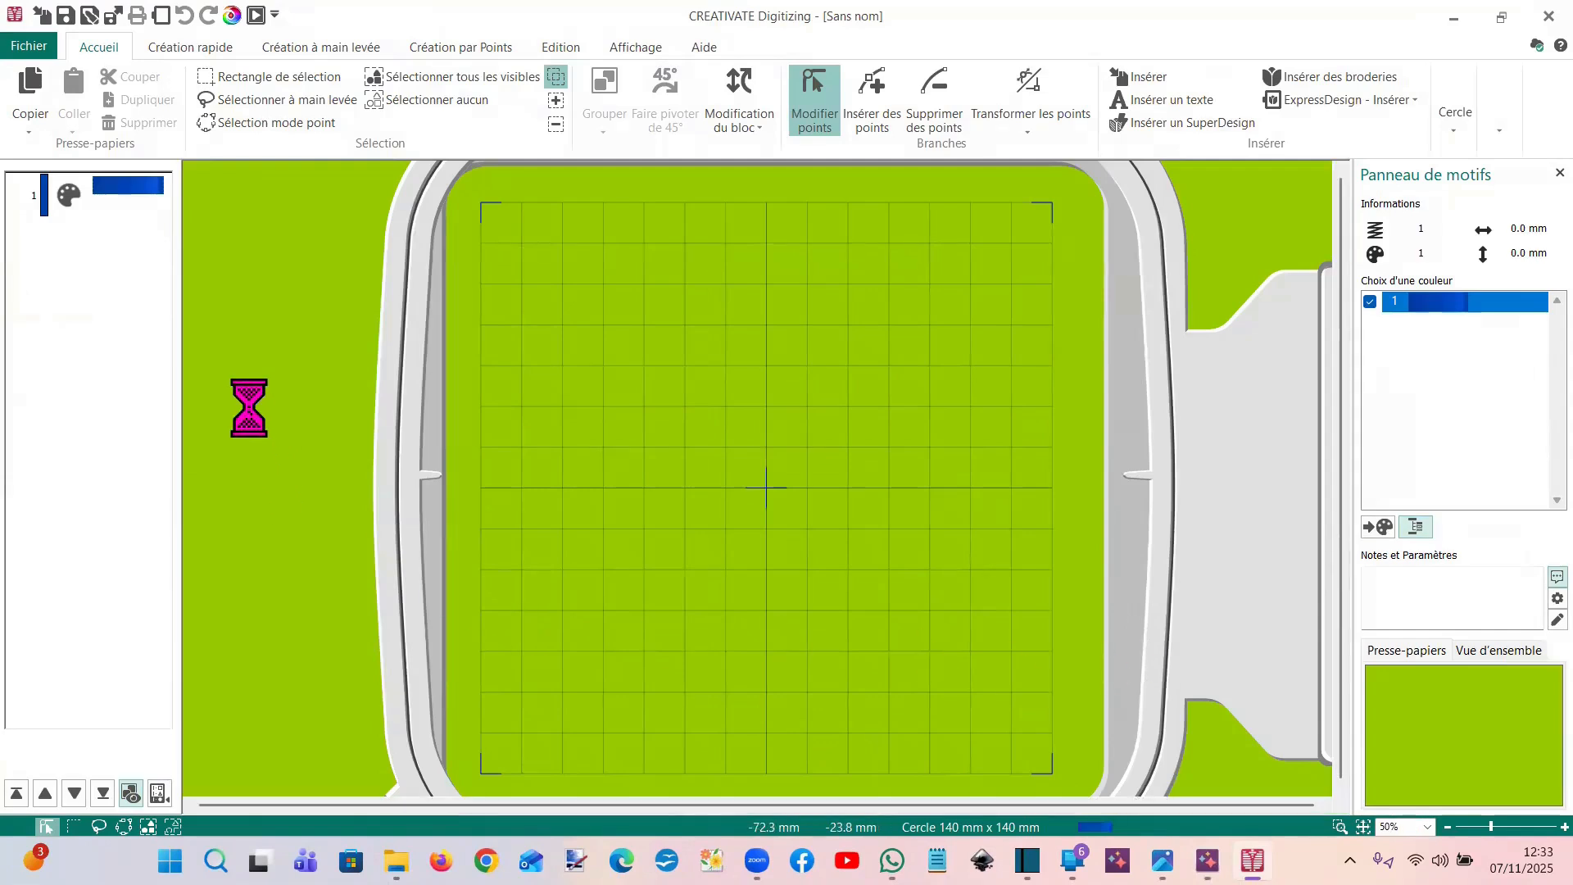
# Delete the first Point simple line and the Morceau d'appliqué fabric piece from the duplicated hexagon
pyautogui.click(110, 250)
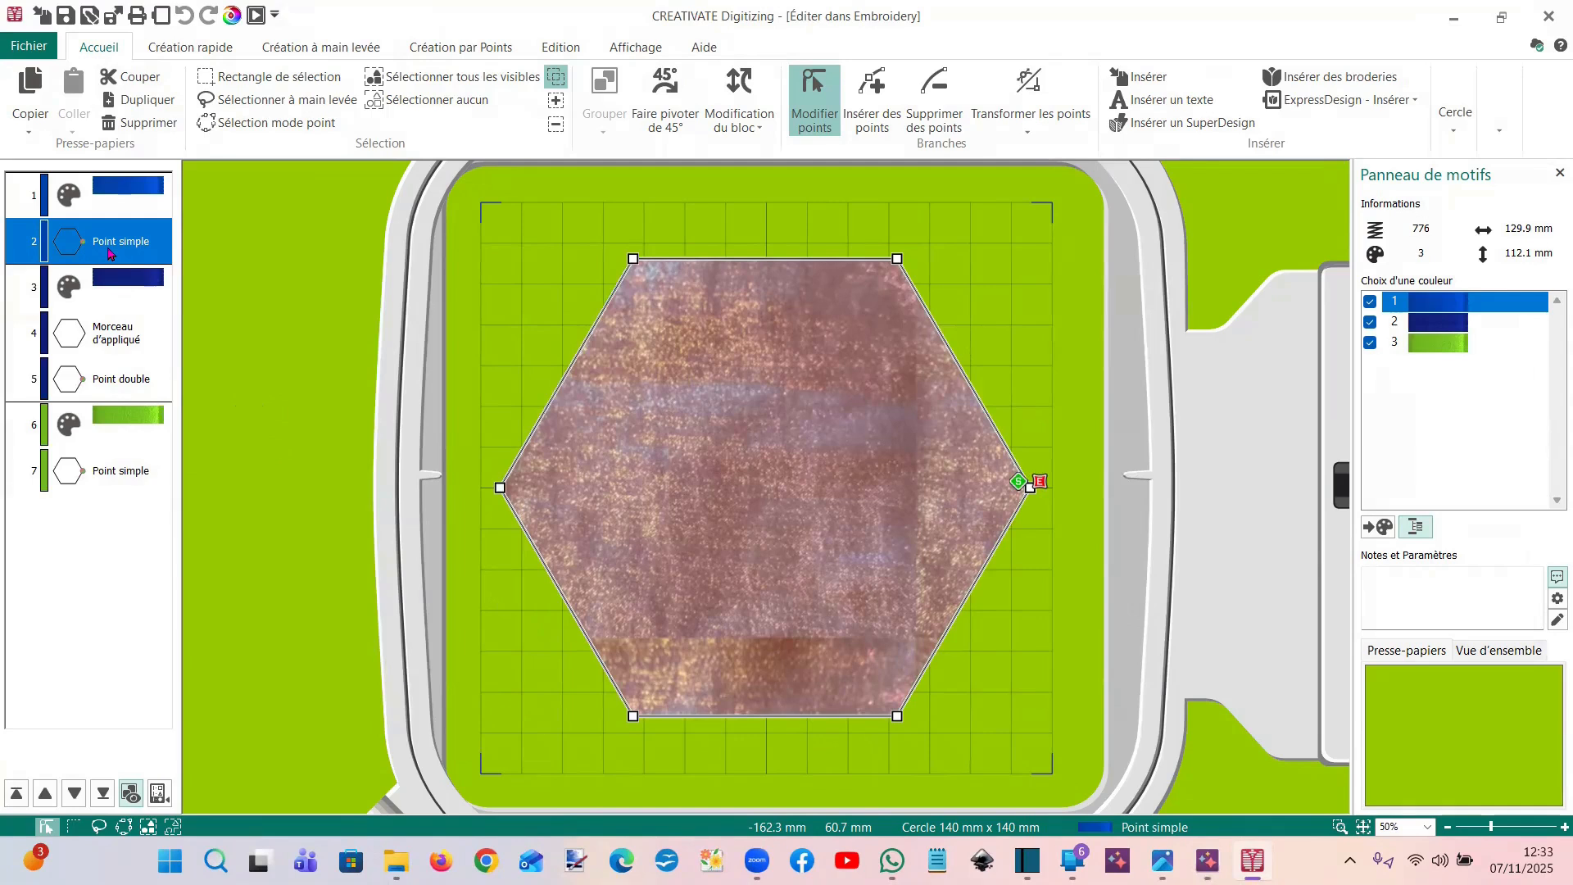
pyautogui.press('Delete')
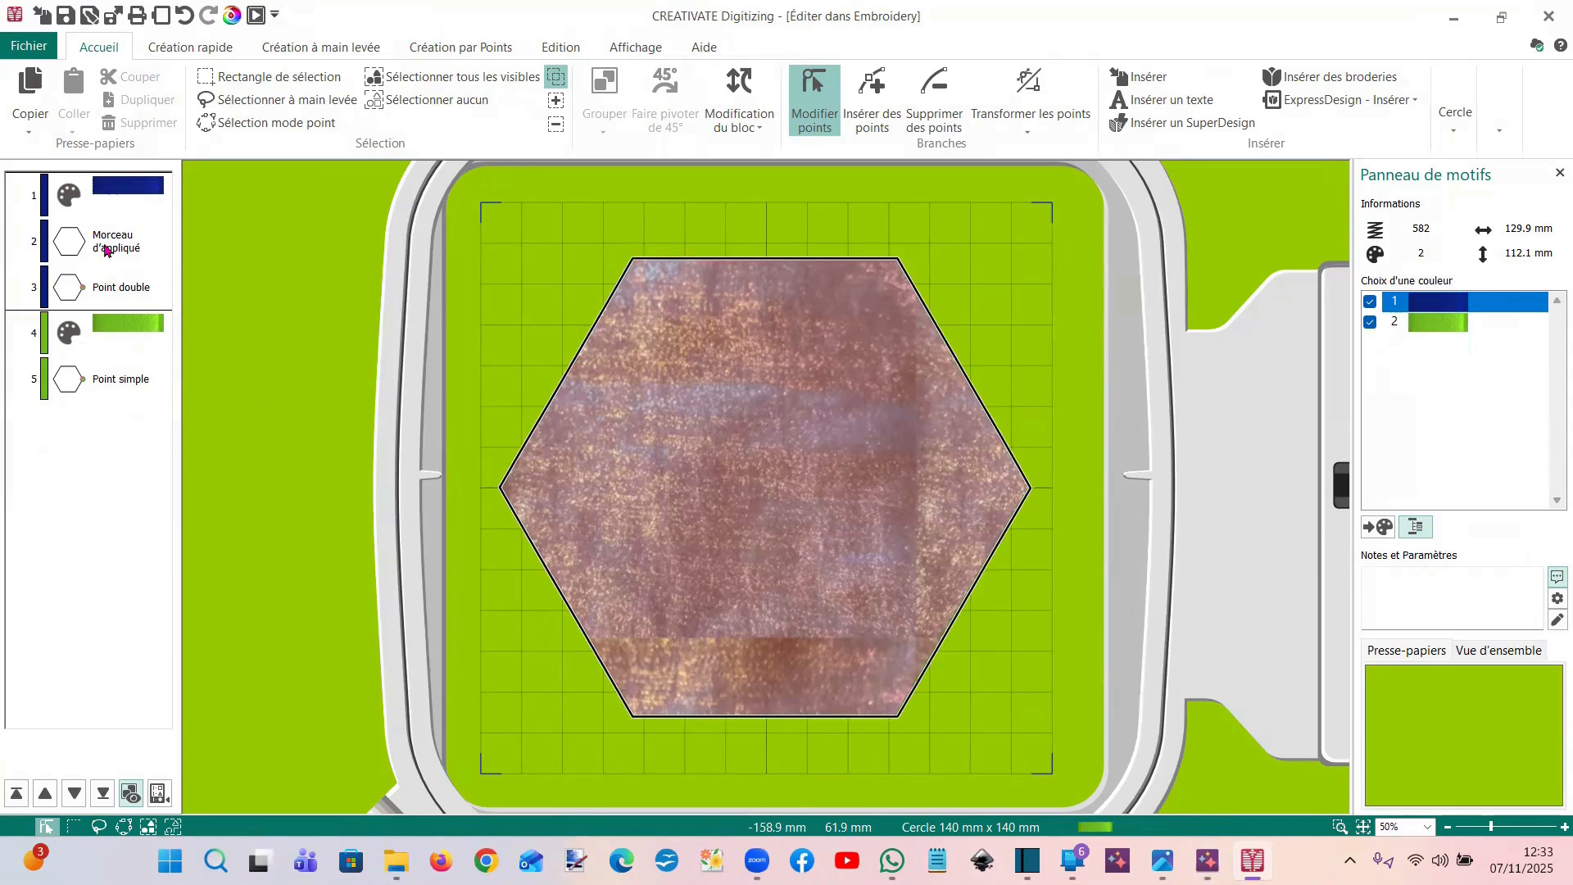
pyautogui.click(106, 250)
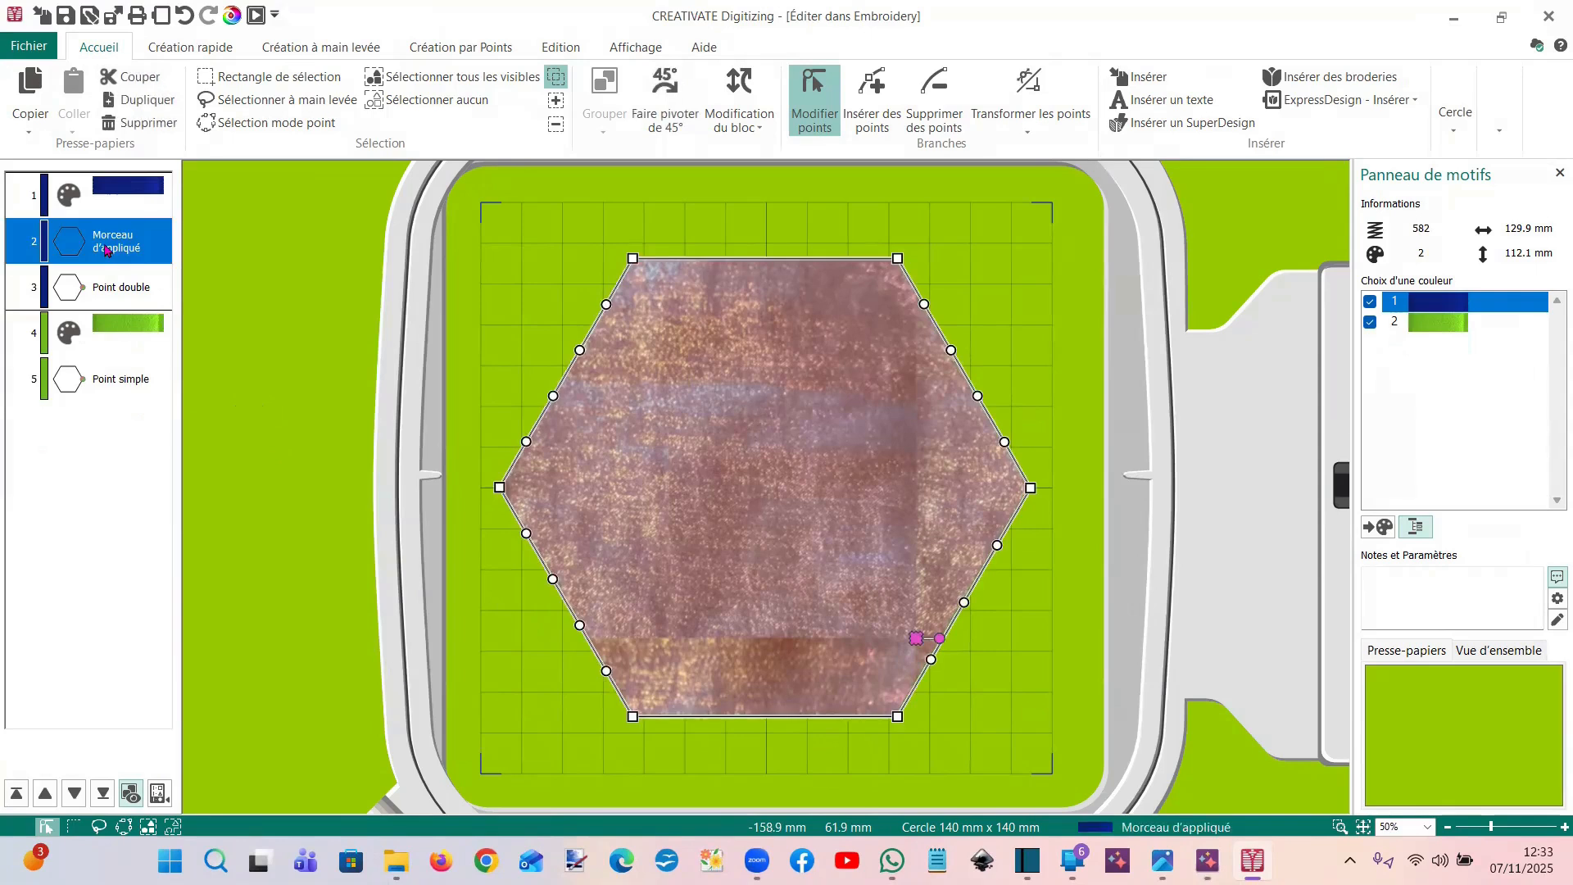
pyautogui.press('Delete')
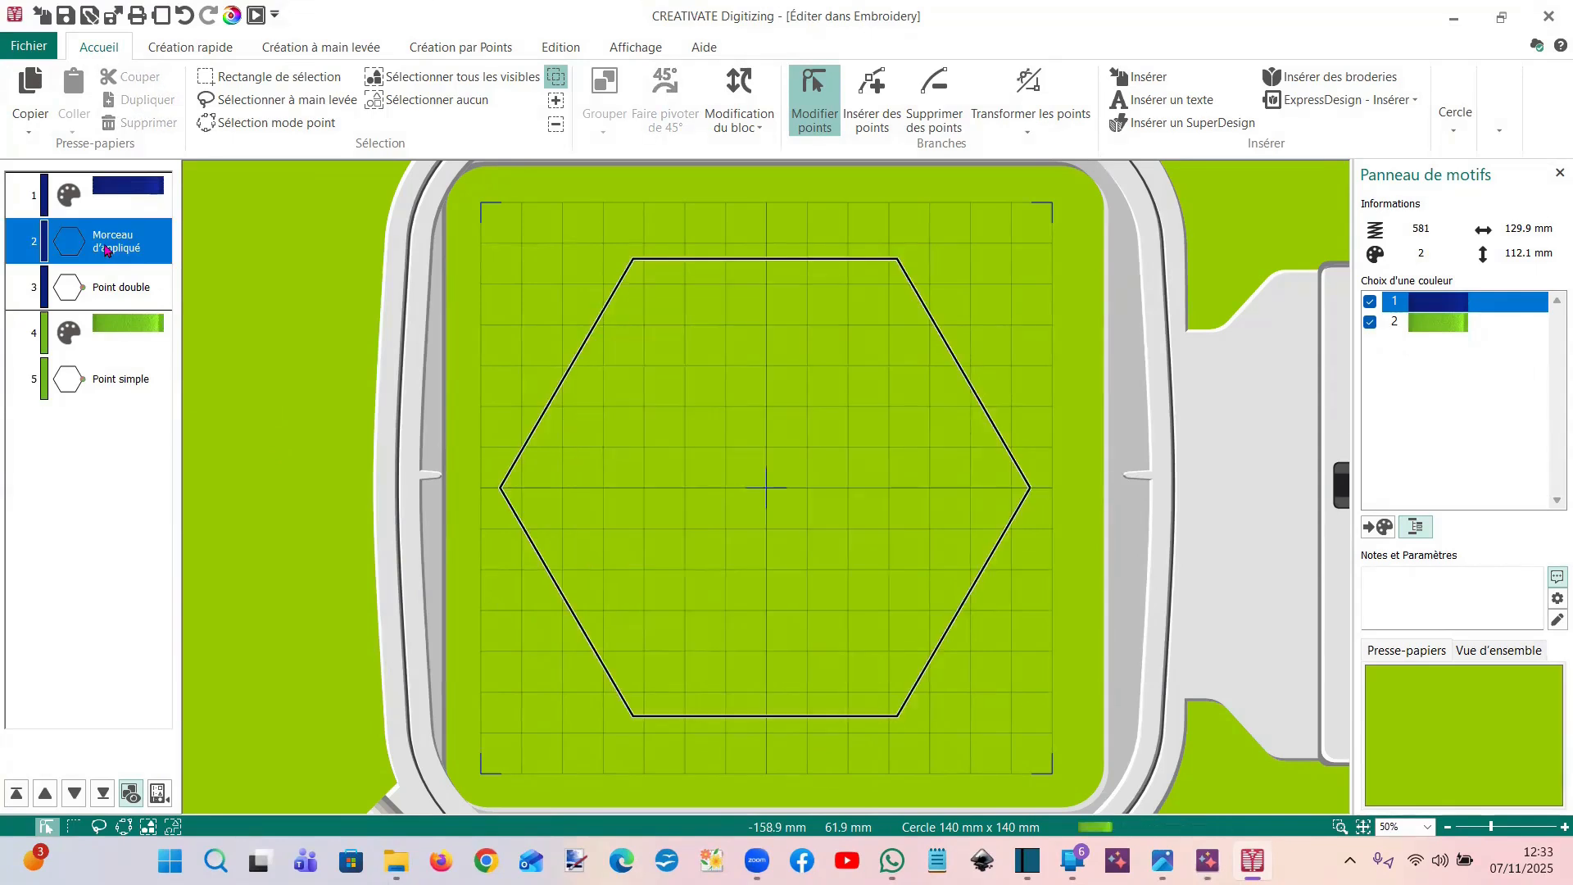
# Insert a colour change to a red thread after the green Point simple line
pyautogui.click(107, 336)
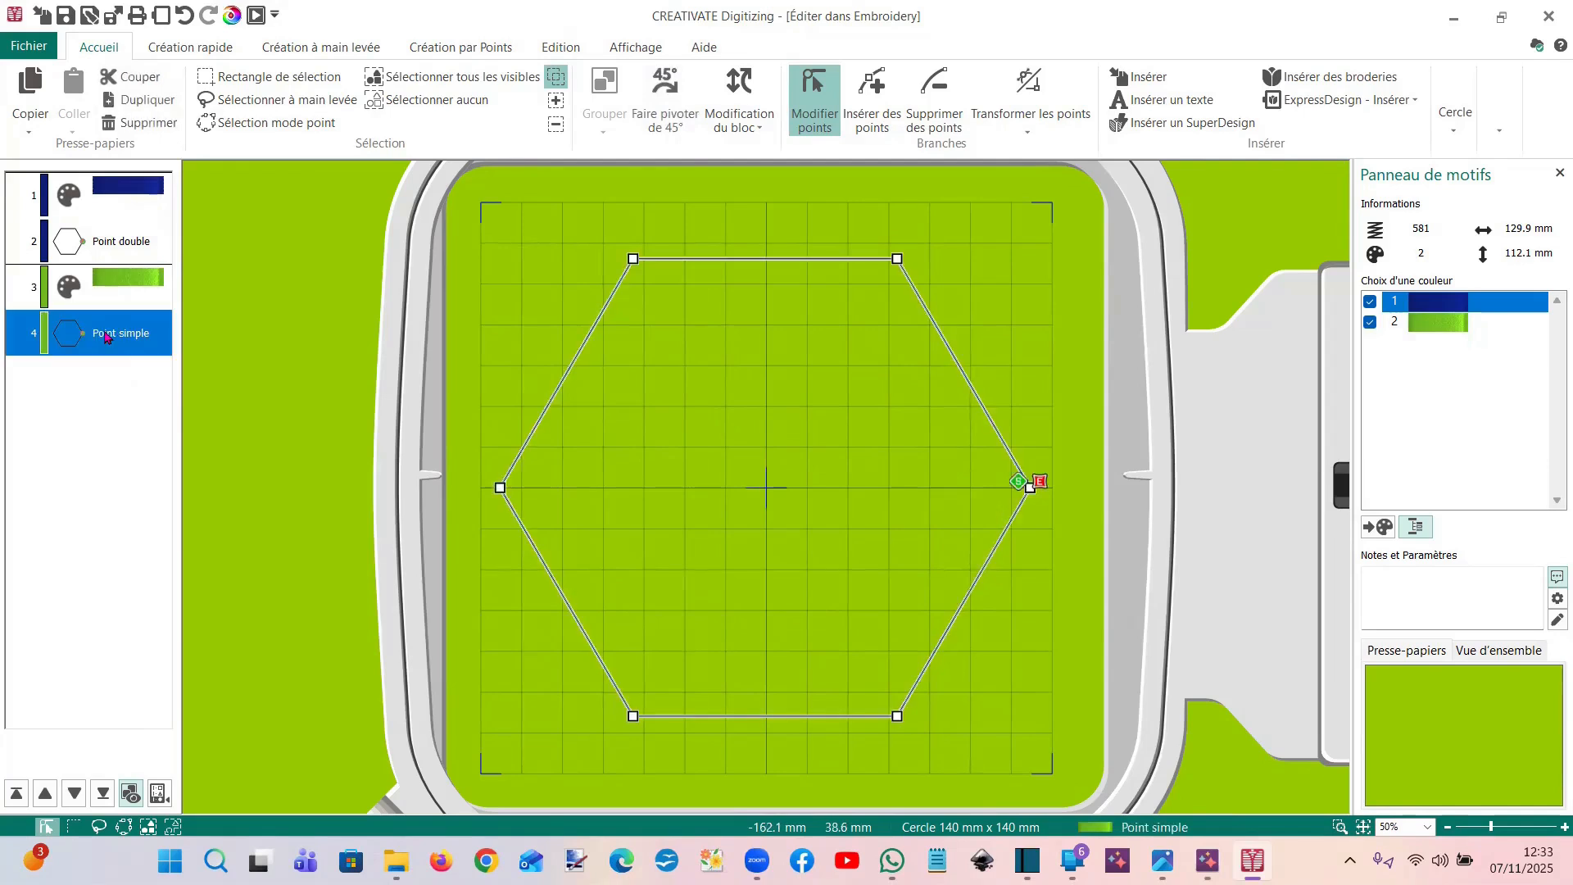
pyautogui.rightClick(105, 336)
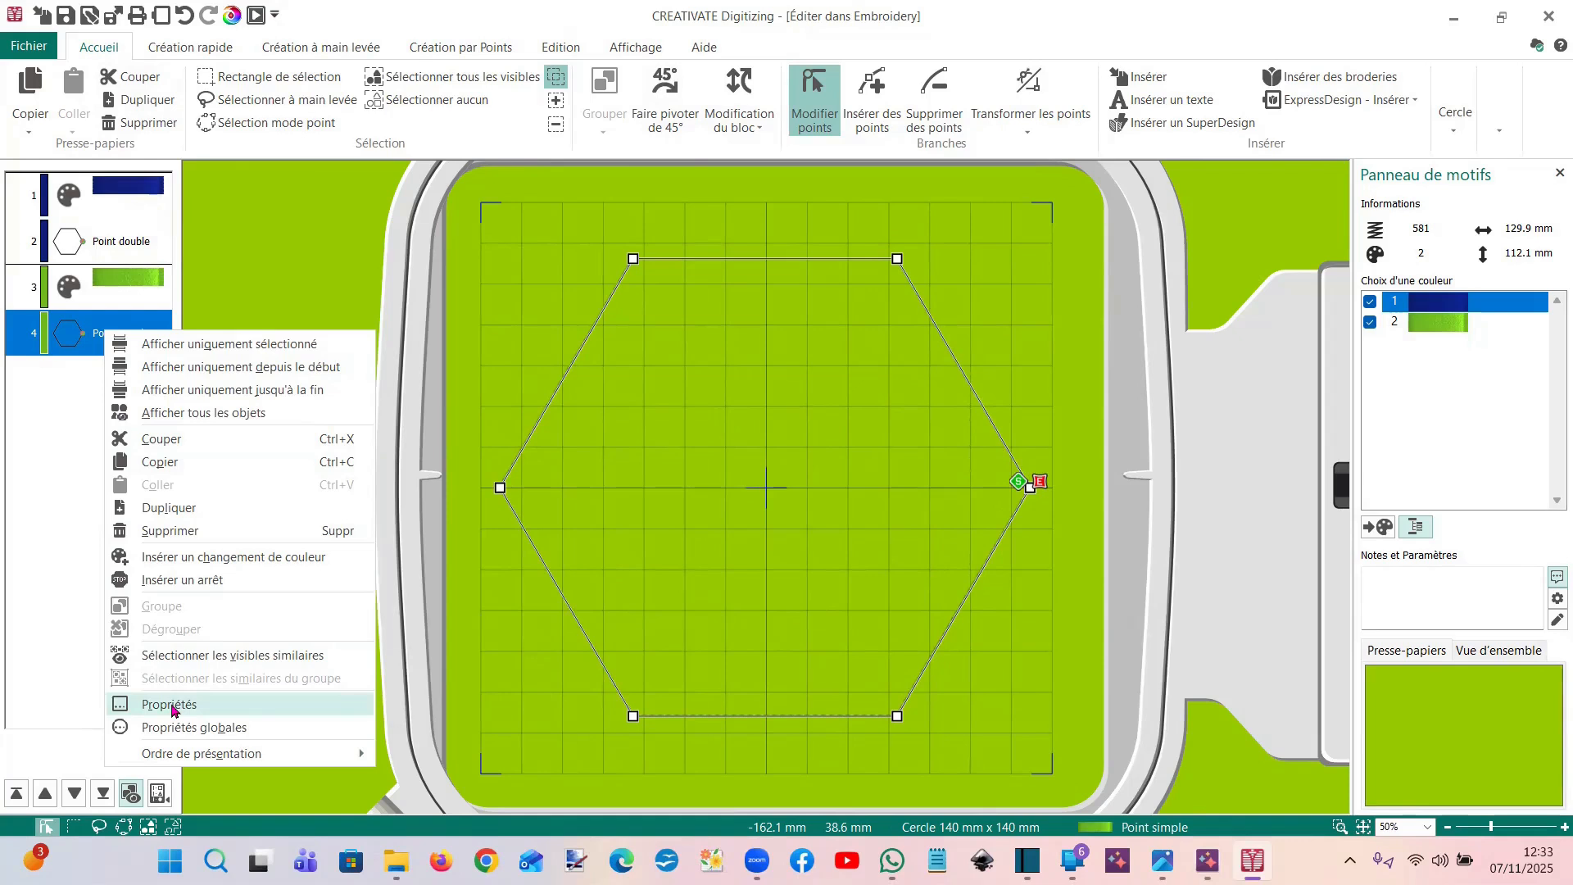
pyautogui.click(60, 465)
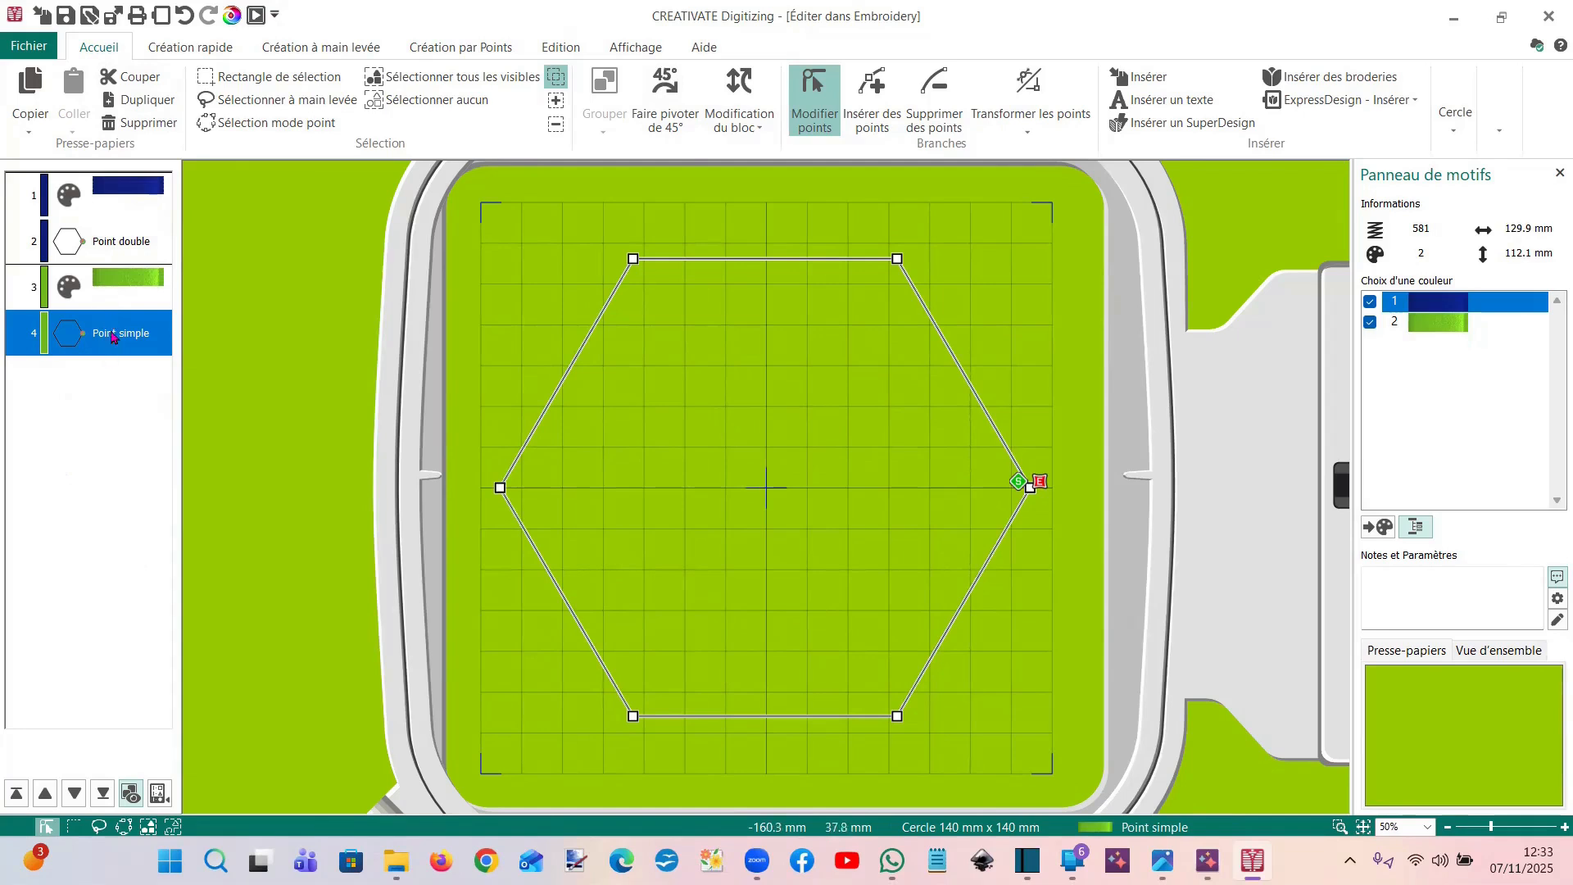
pyautogui.rightClick(115, 336)
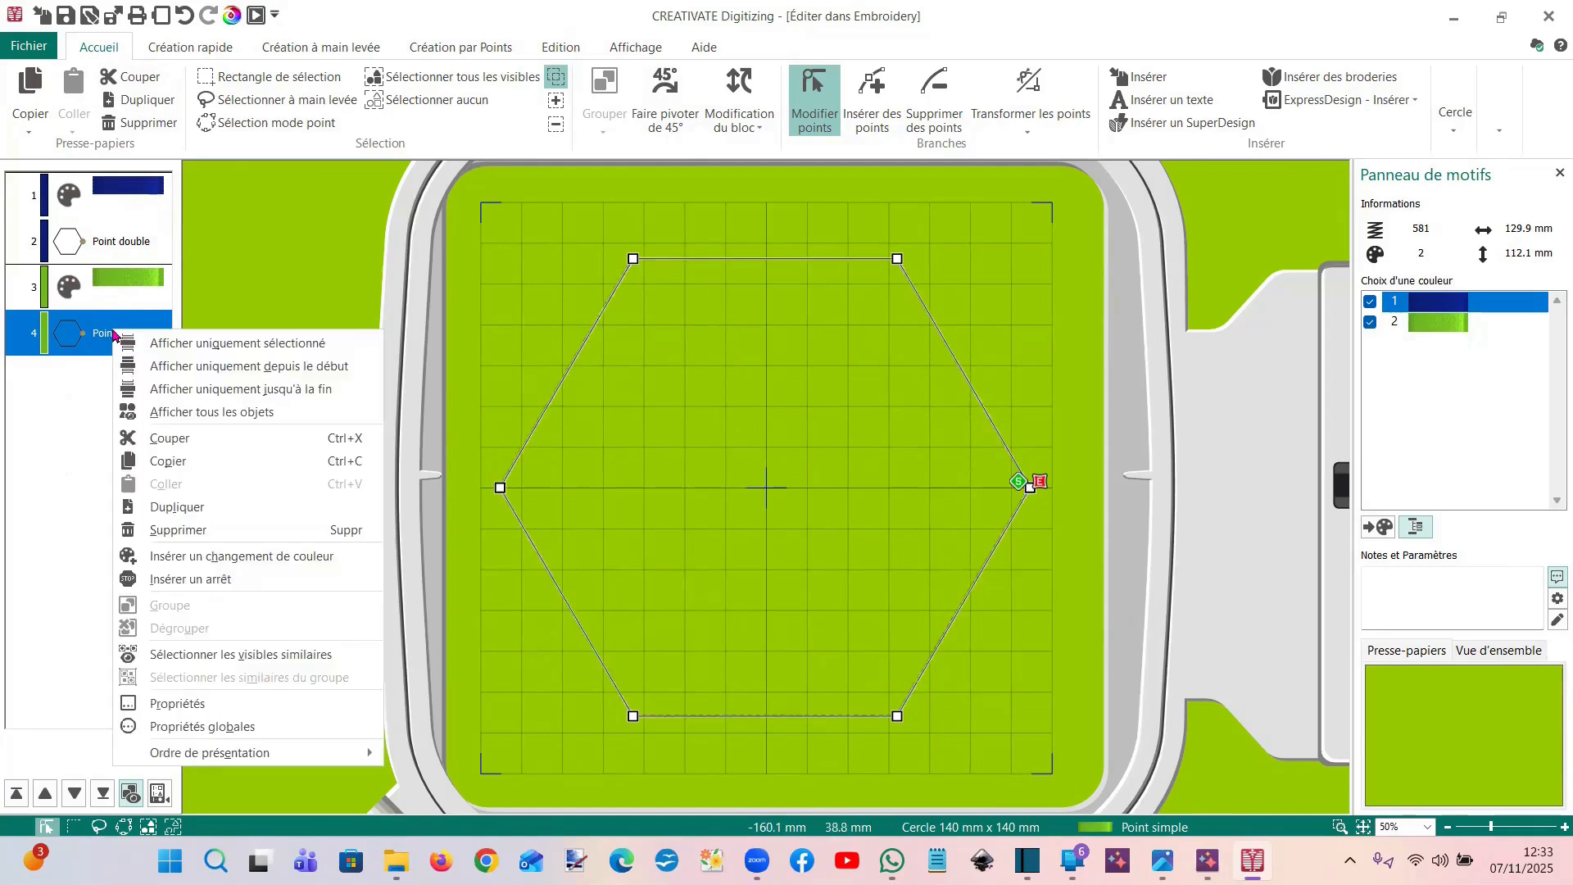
pyautogui.click(181, 557)
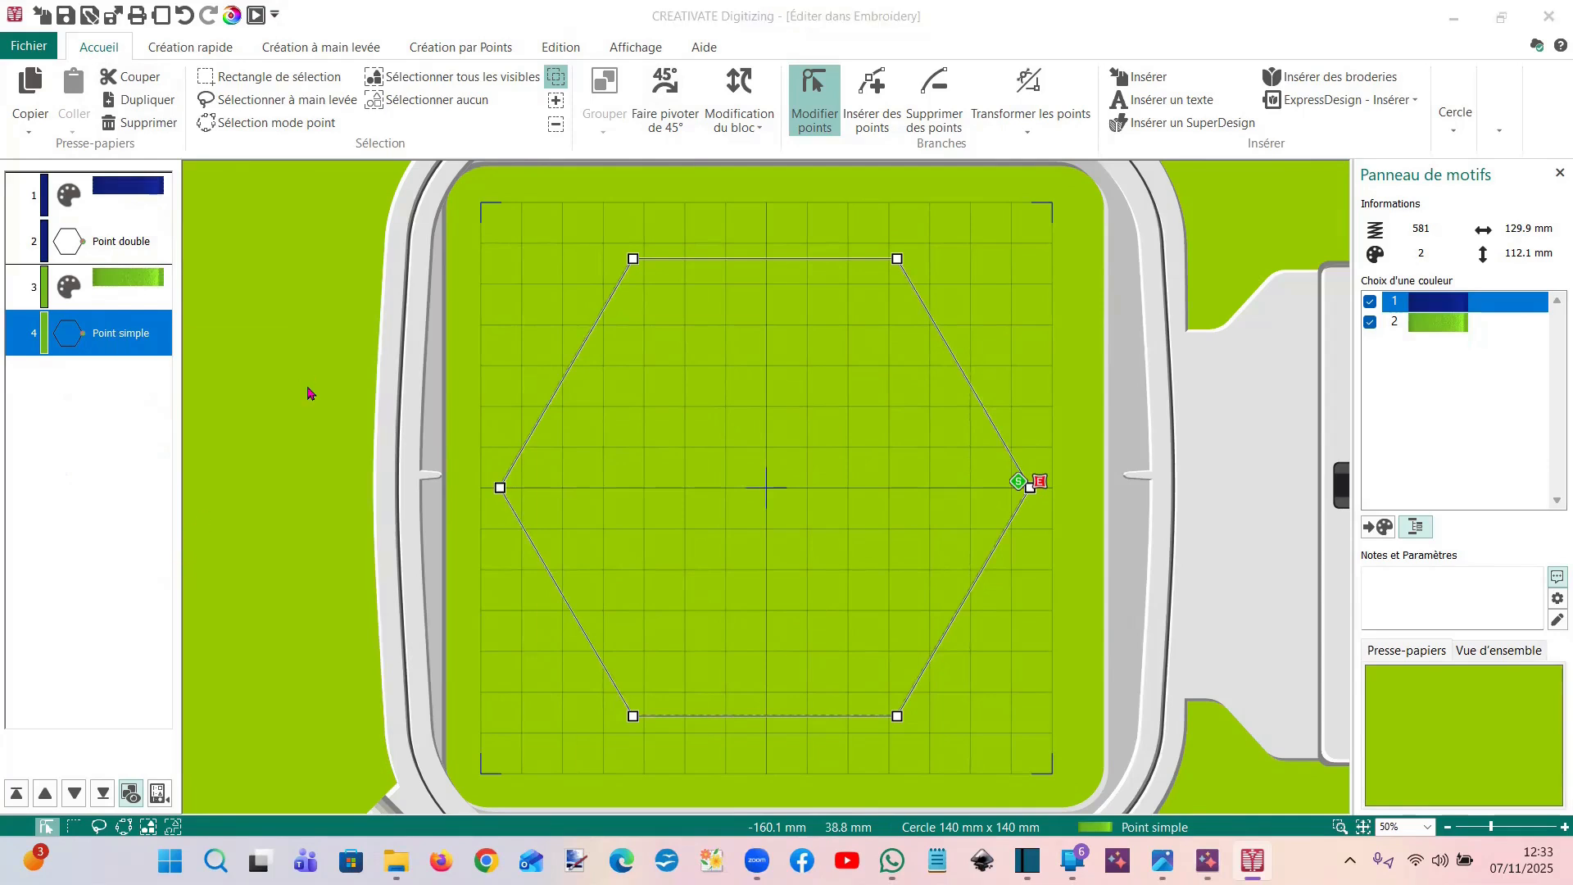
pyautogui.doubleClick(590, 399)
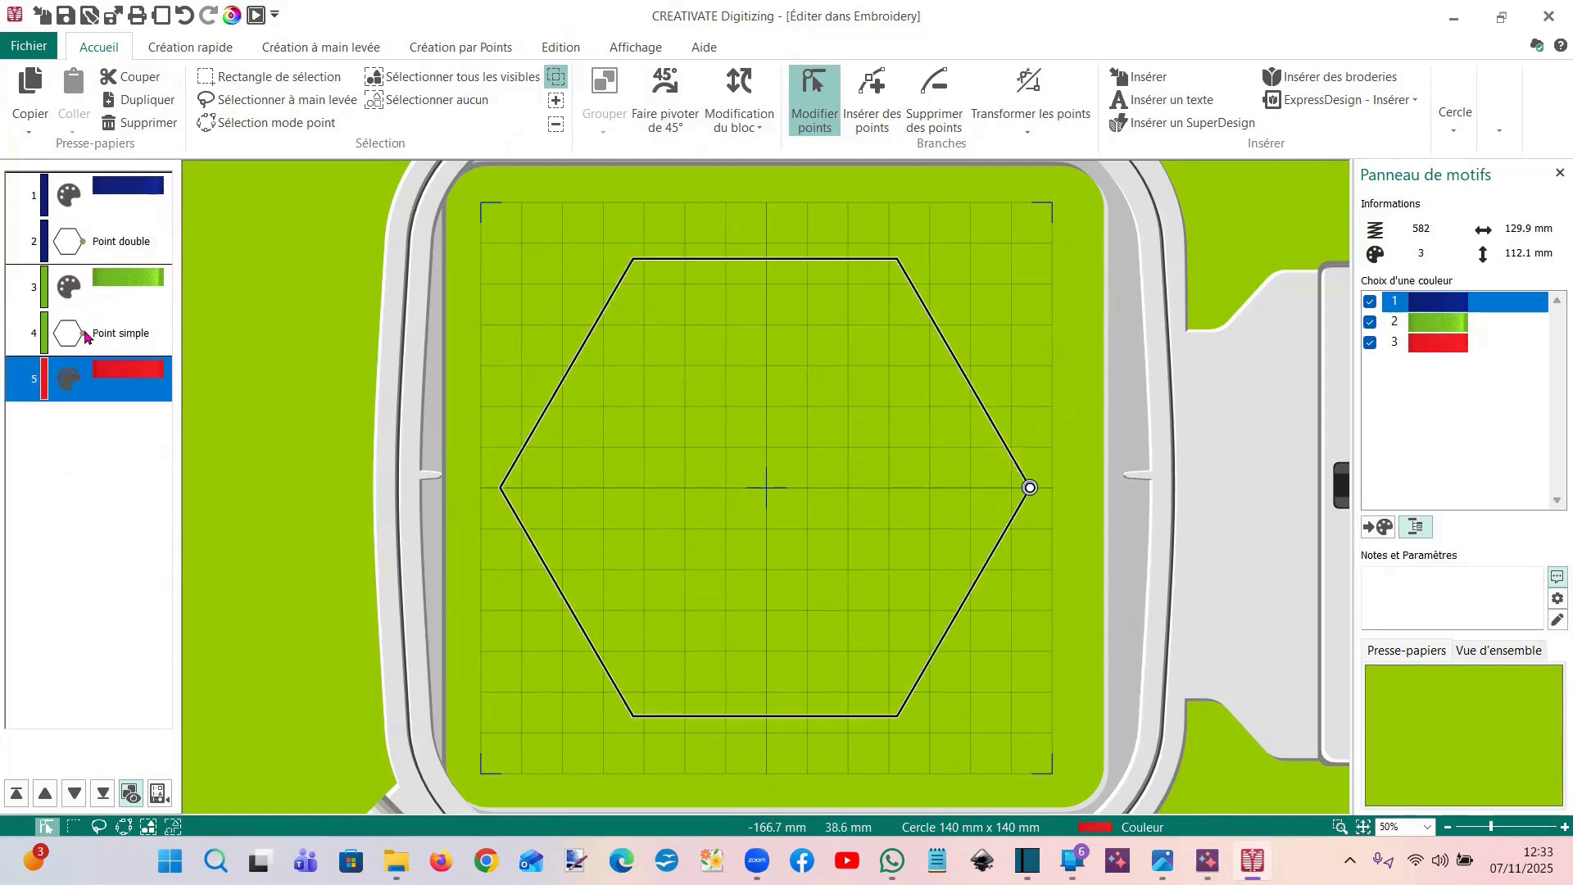
# Copy the green Point simple hexagon line and paste it after the red colour change
pyautogui.click(85, 336)
pyautogui.click(28, 87)
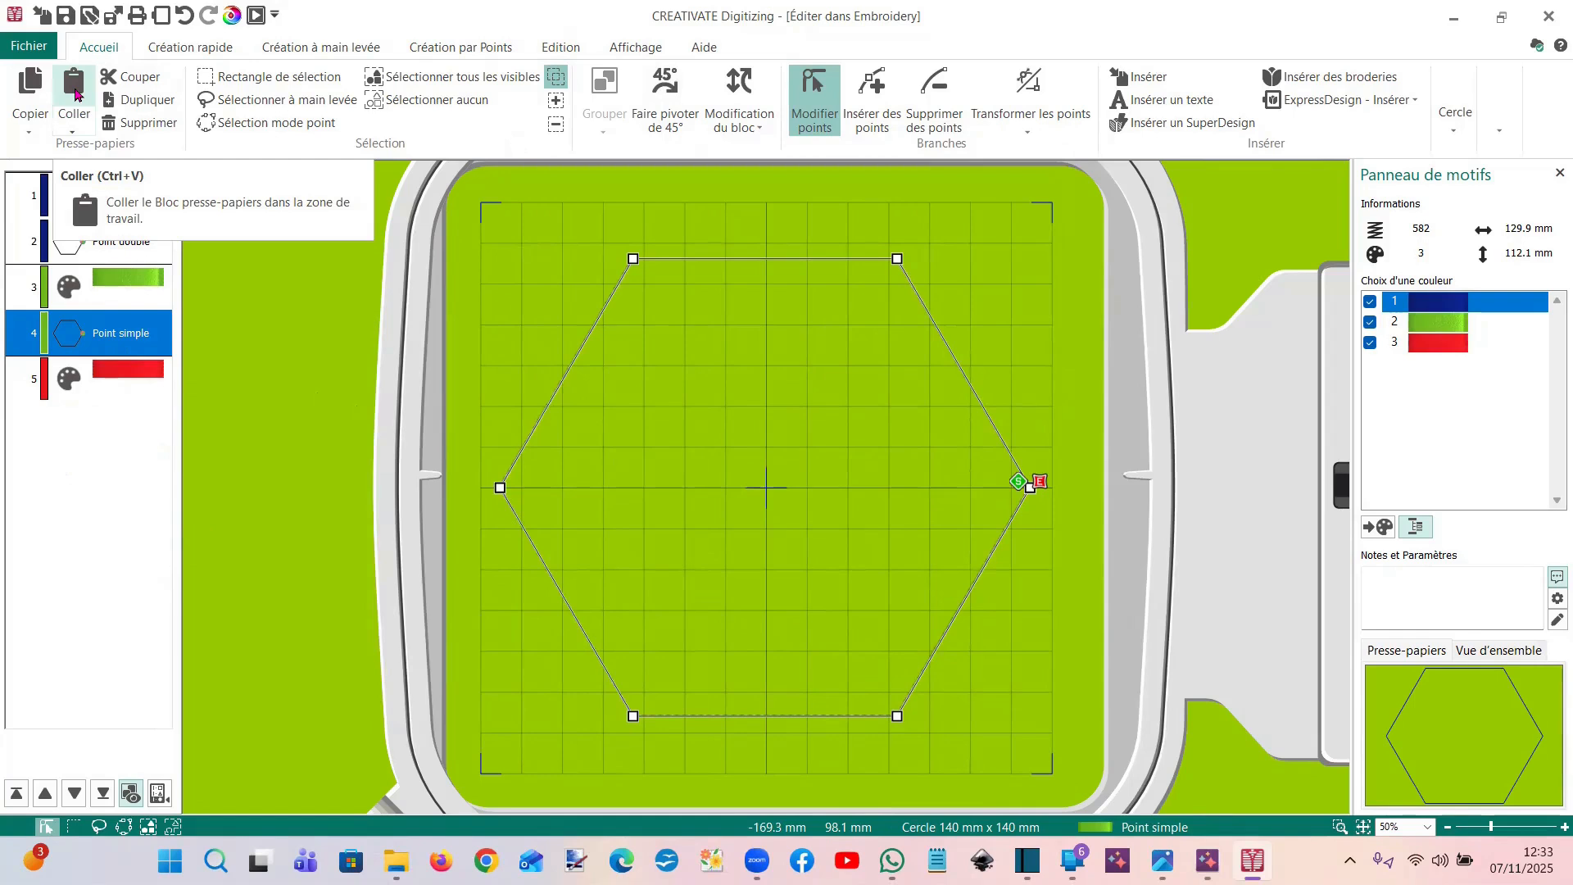
pyautogui.click(62, 393)
pyautogui.click(73, 89)
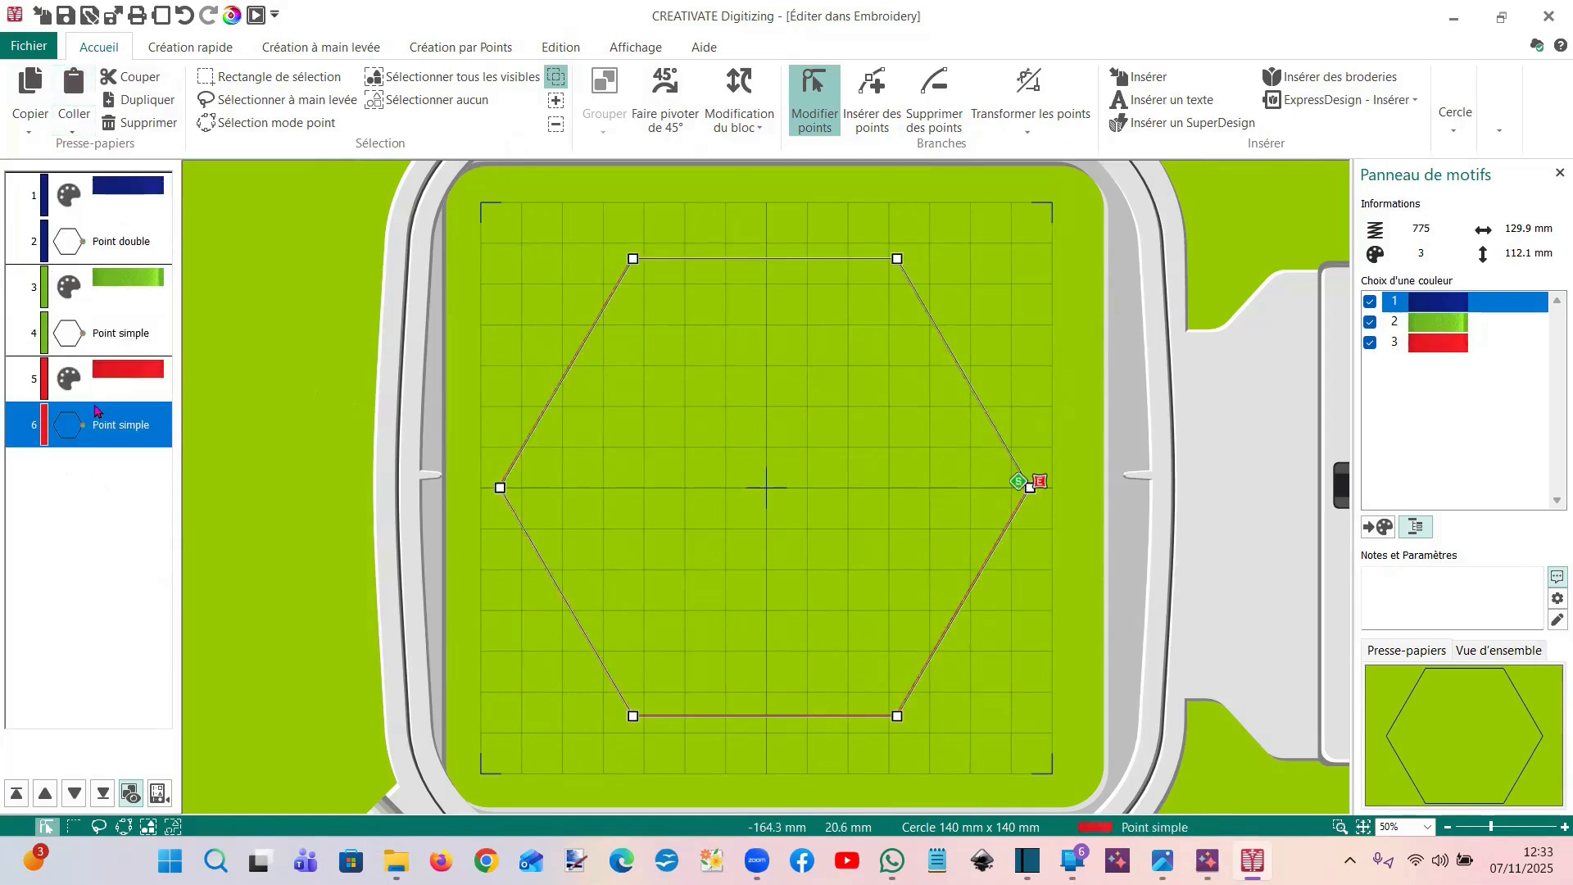
# Try converting the red hexagon line to a Ligne satin 4.0 mm wide with density 4, without closing the border
pyautogui.rightClick(93, 419)
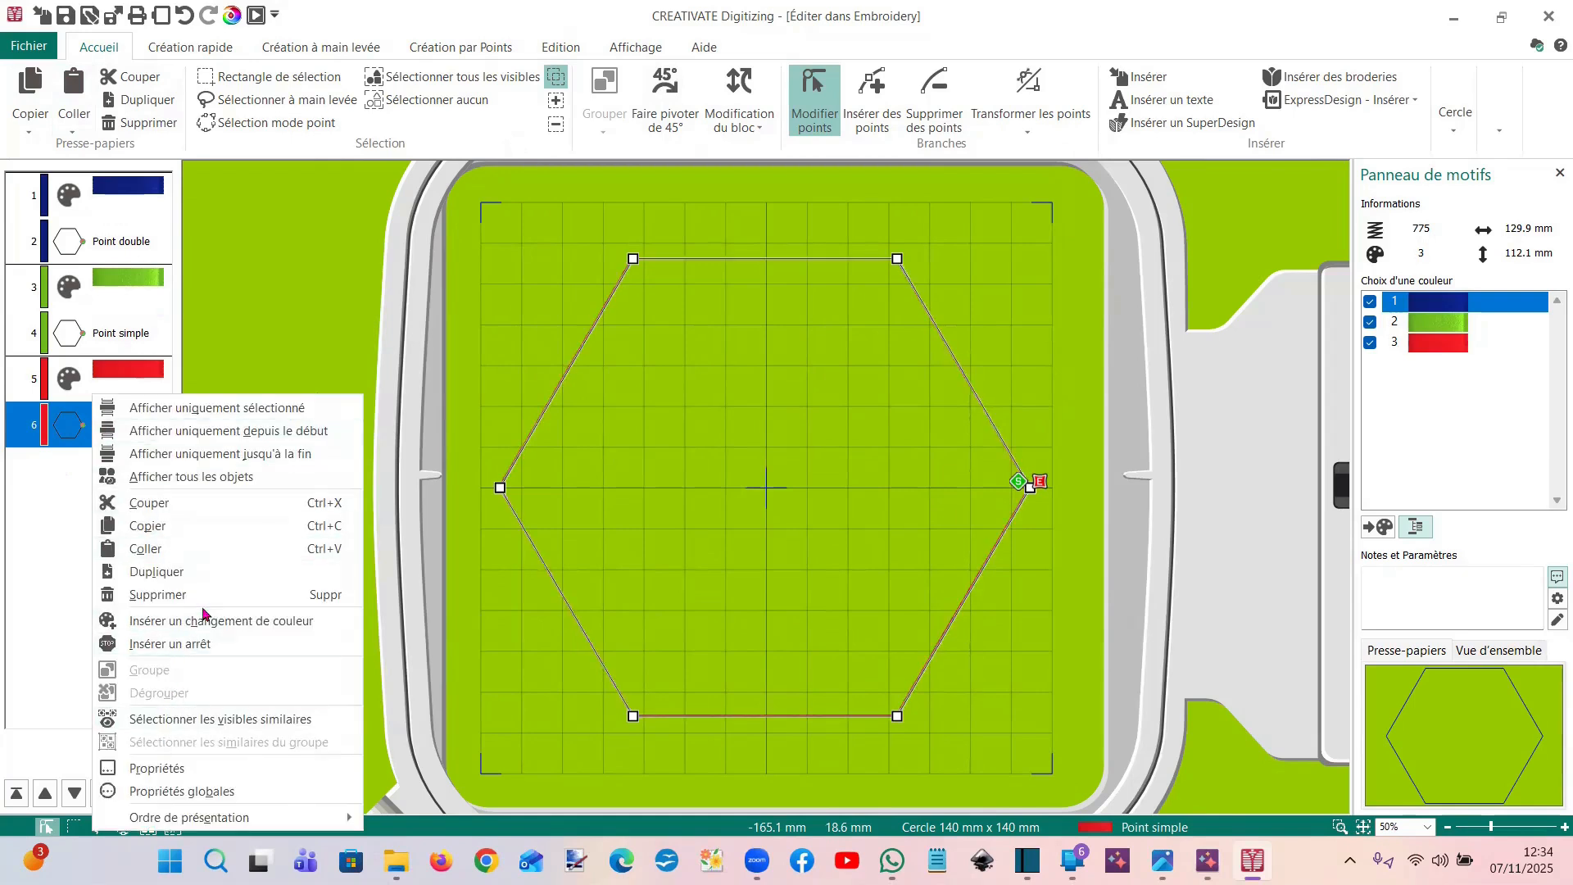
pyautogui.click(173, 768)
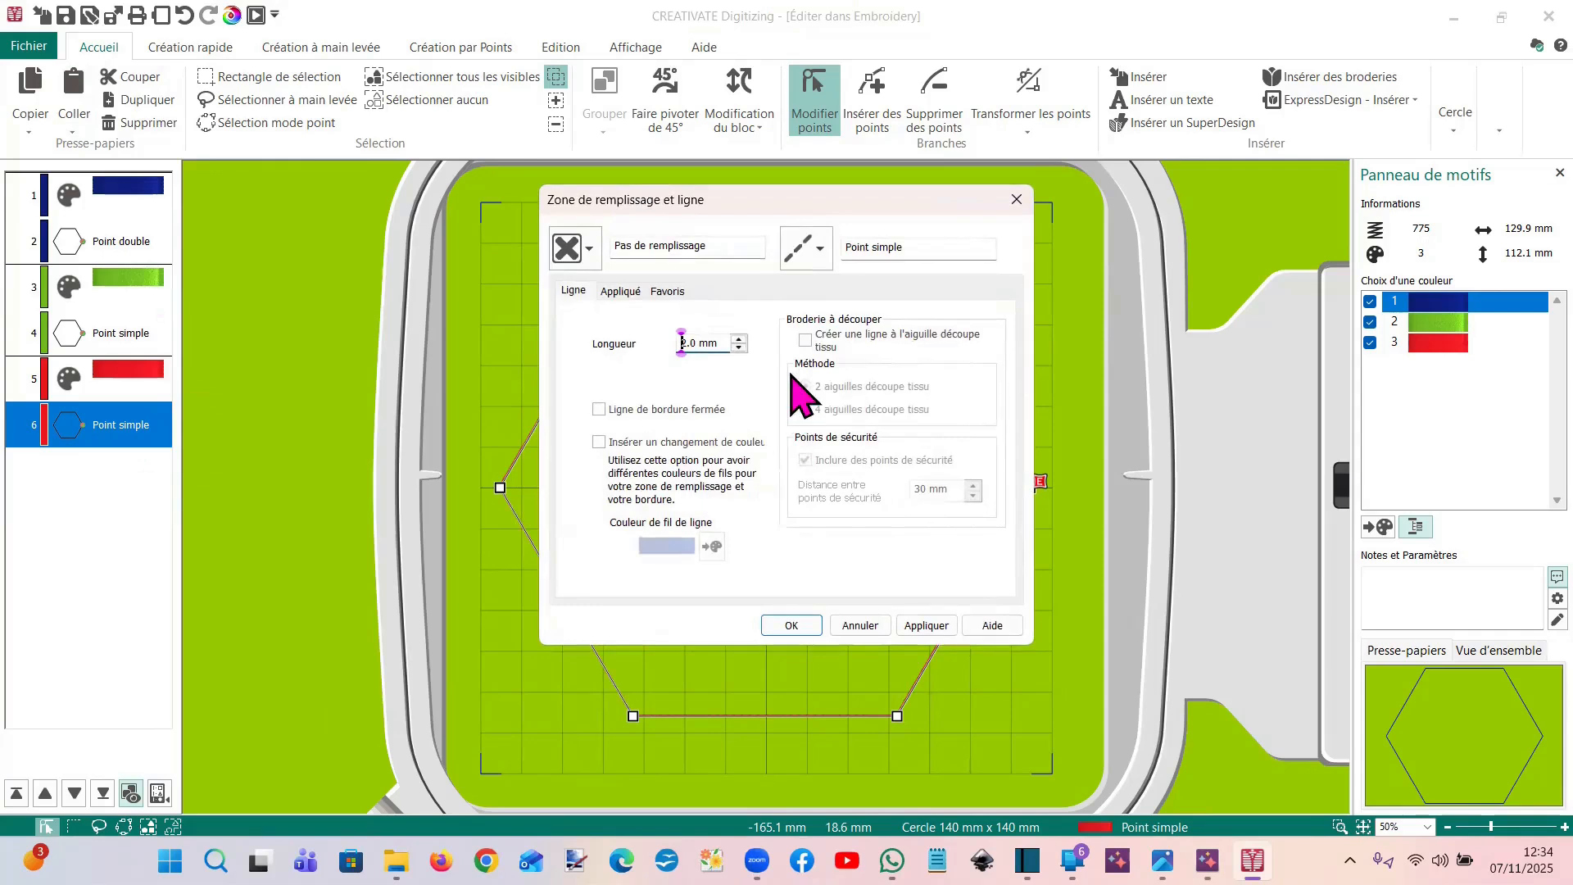
pyautogui.click(815, 248)
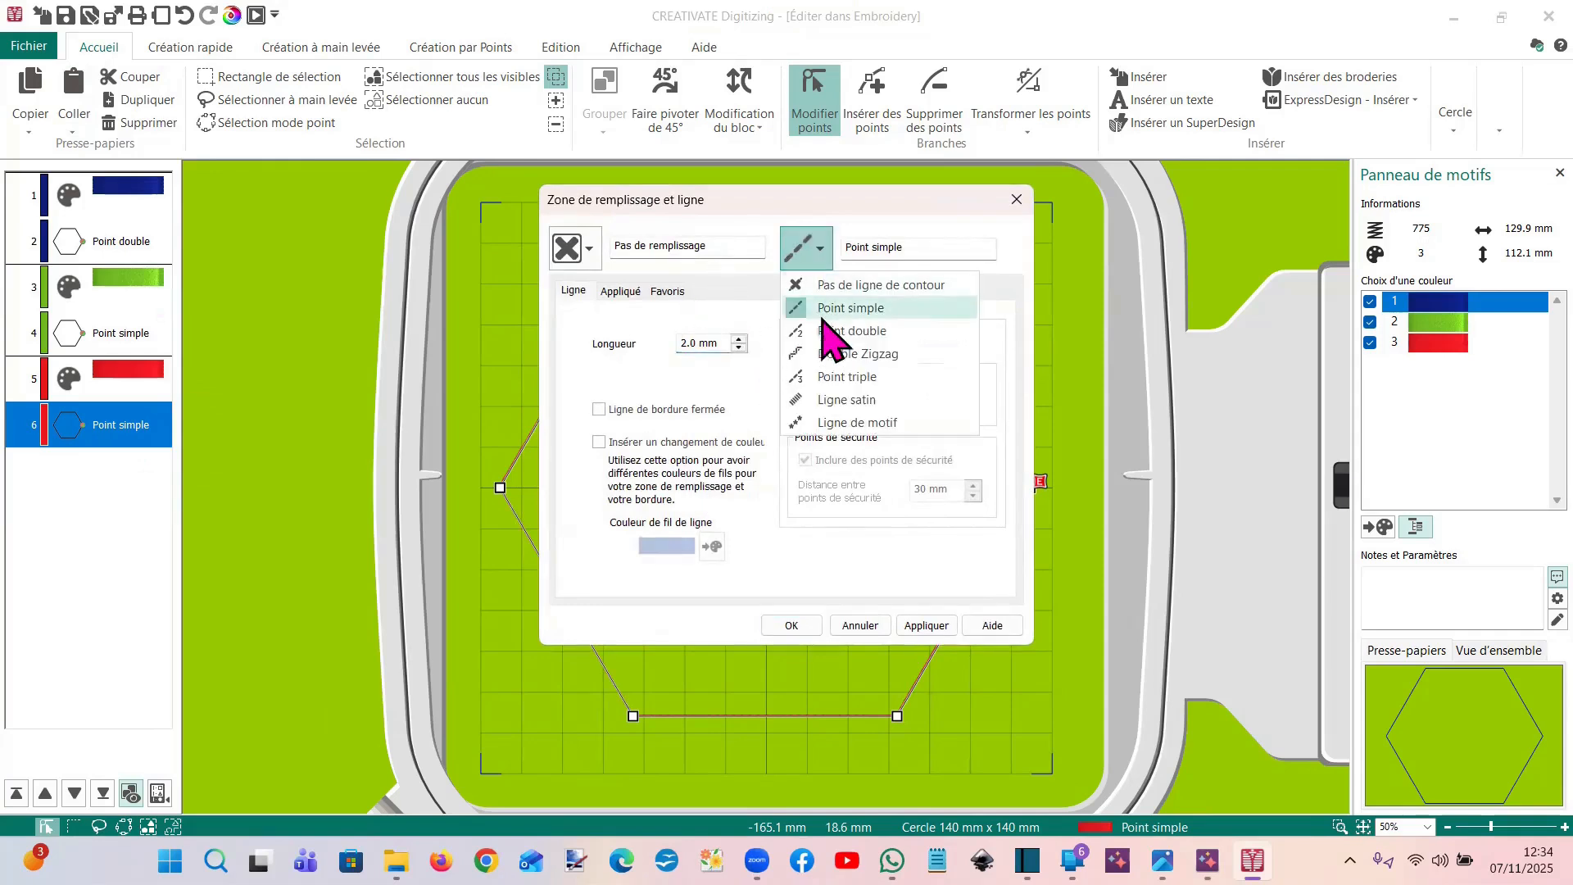
pyautogui.click(836, 401)
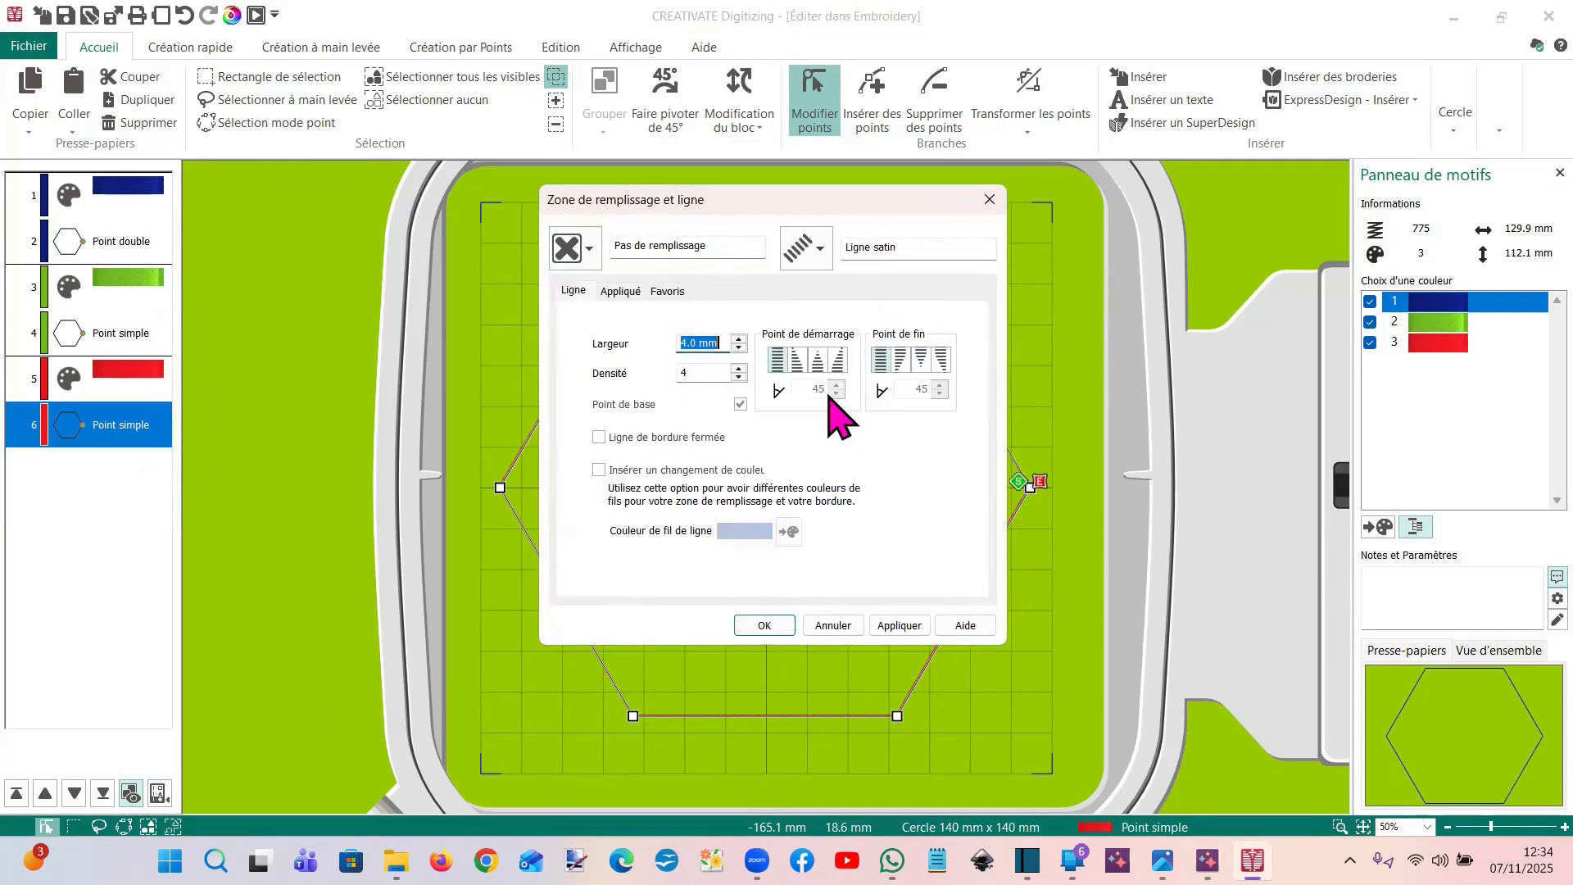
pyautogui.press('Return')
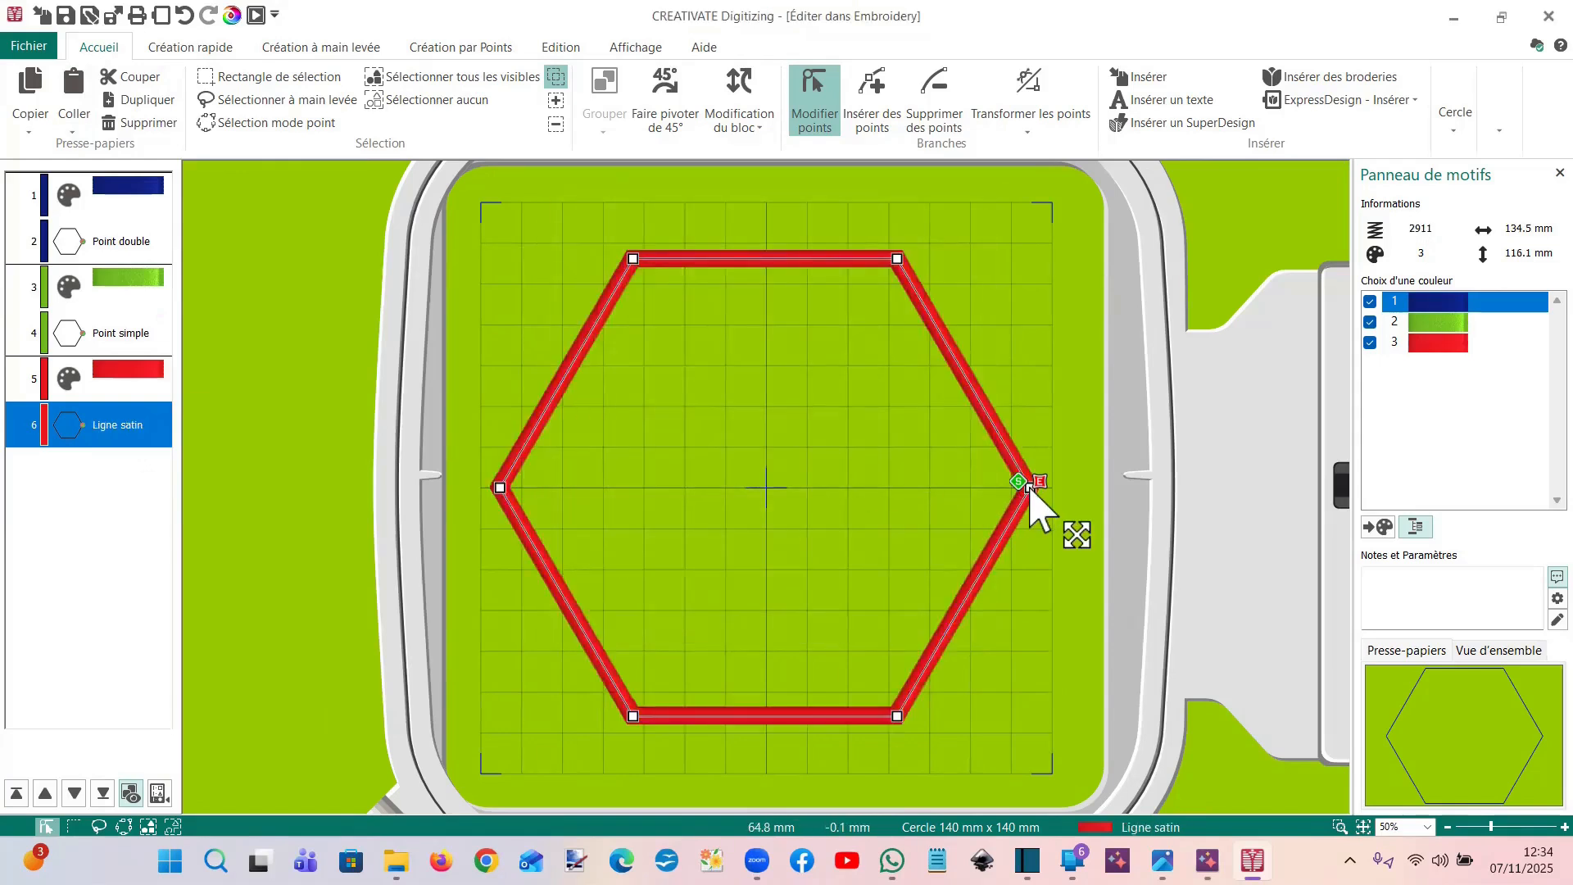
# Test pulling the satin outline's start point away from its end point, and undo both the move and the satin conversion
pyautogui.moveTo(1032, 489); pyautogui.dragTo(998, 390)
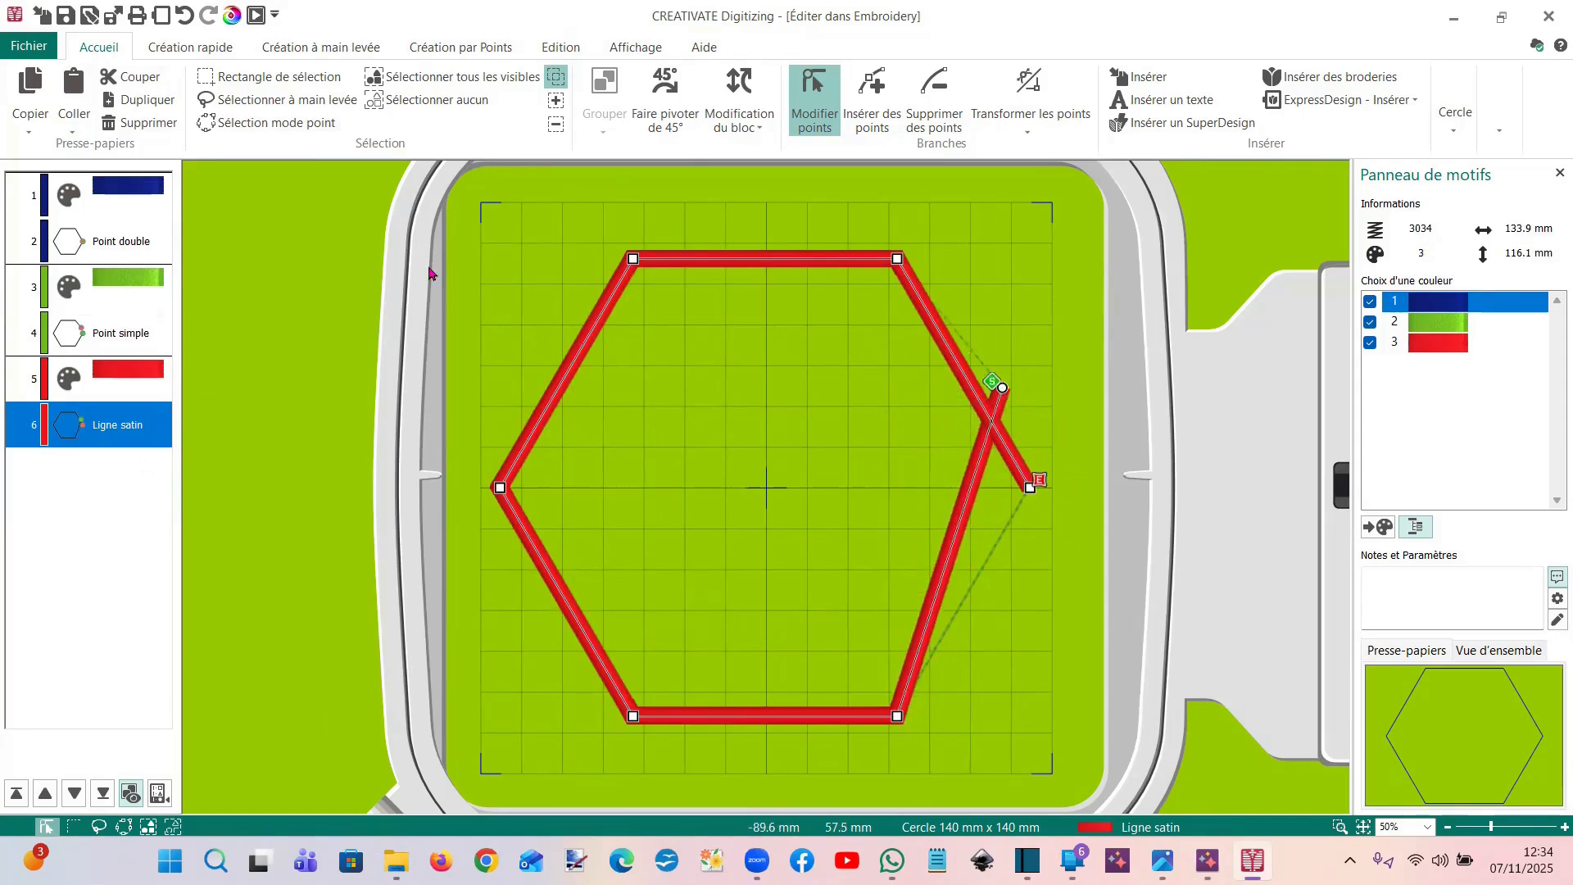
pyautogui.click(185, 16)
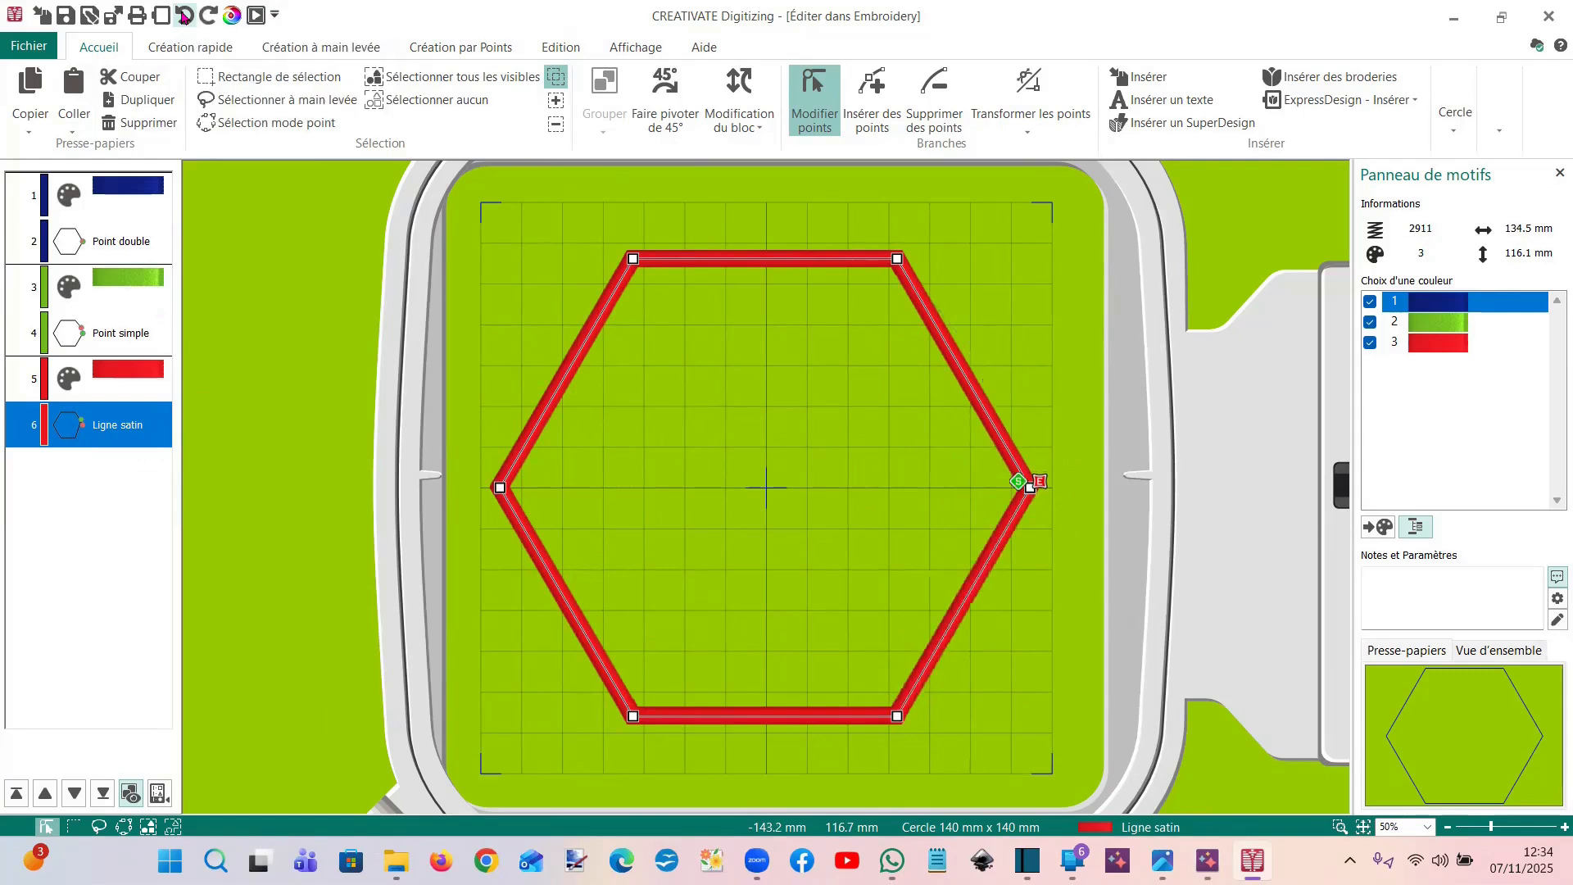
pyautogui.click(184, 15)
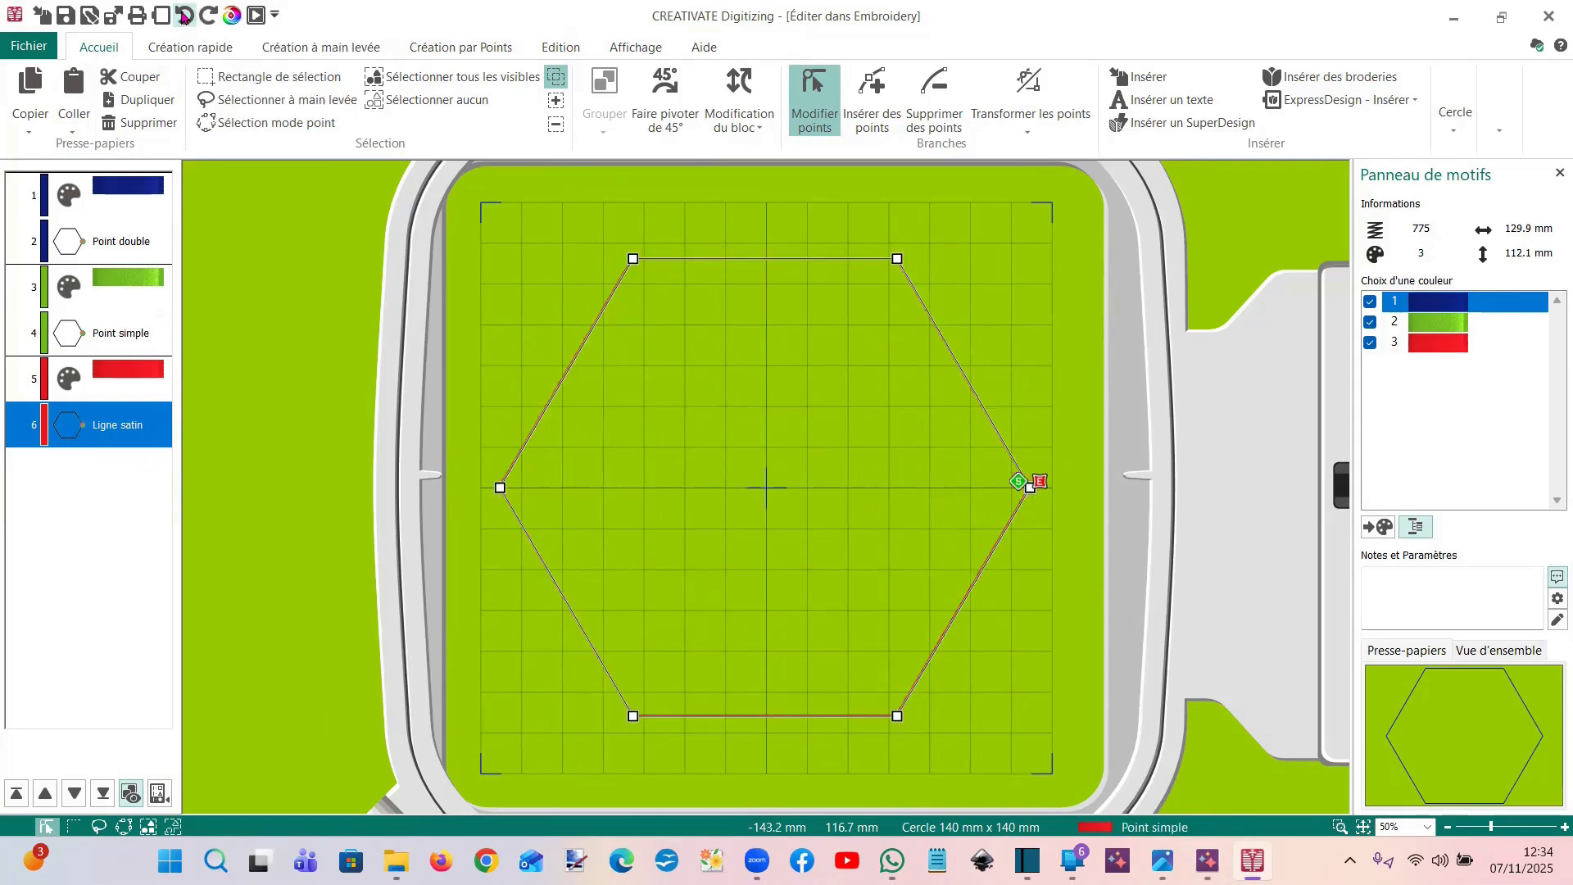
# Convert the red hexagon line to a Ligne satin 4.0 mm wide with density 4 and a closed border line
pyautogui.rightClick(130, 423)
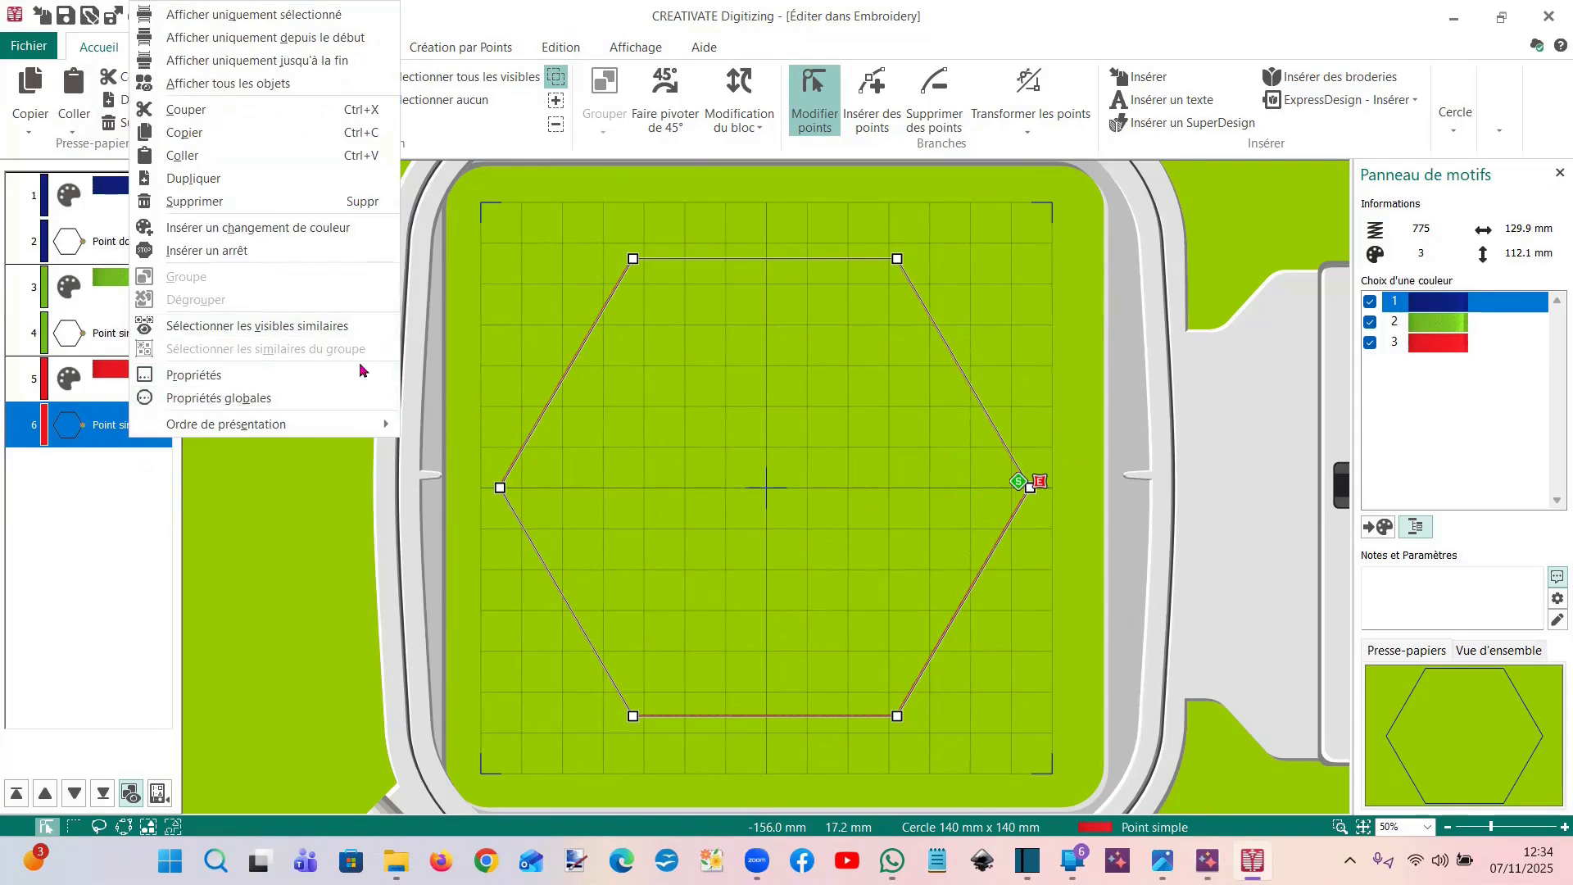
pyautogui.click(197, 376)
pyautogui.click(807, 247)
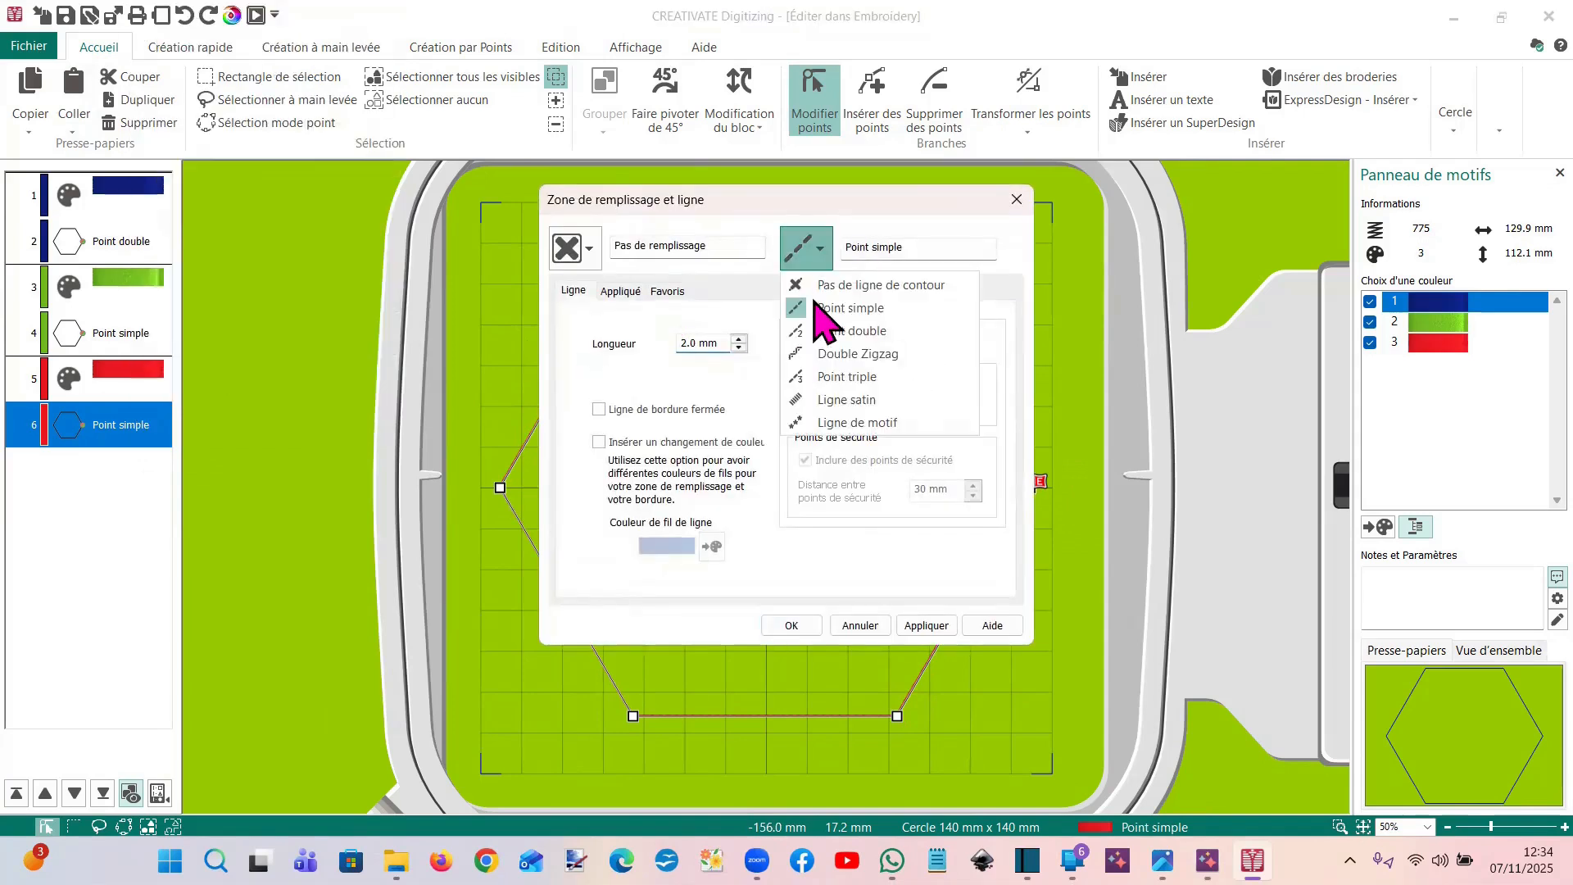
pyautogui.click(852, 399)
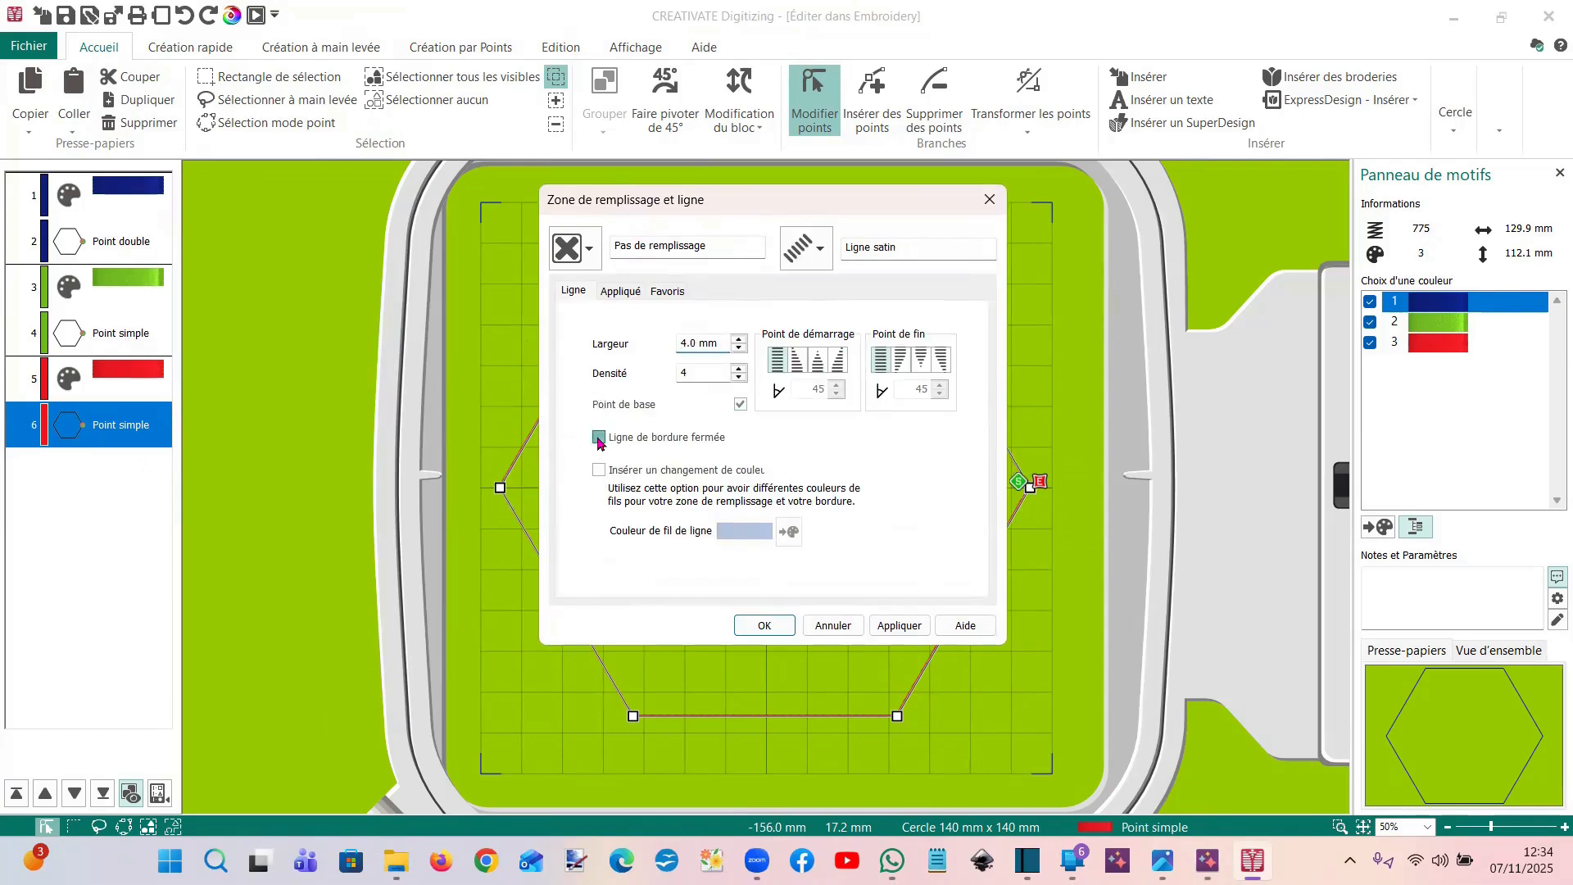
pyautogui.click(752, 627)
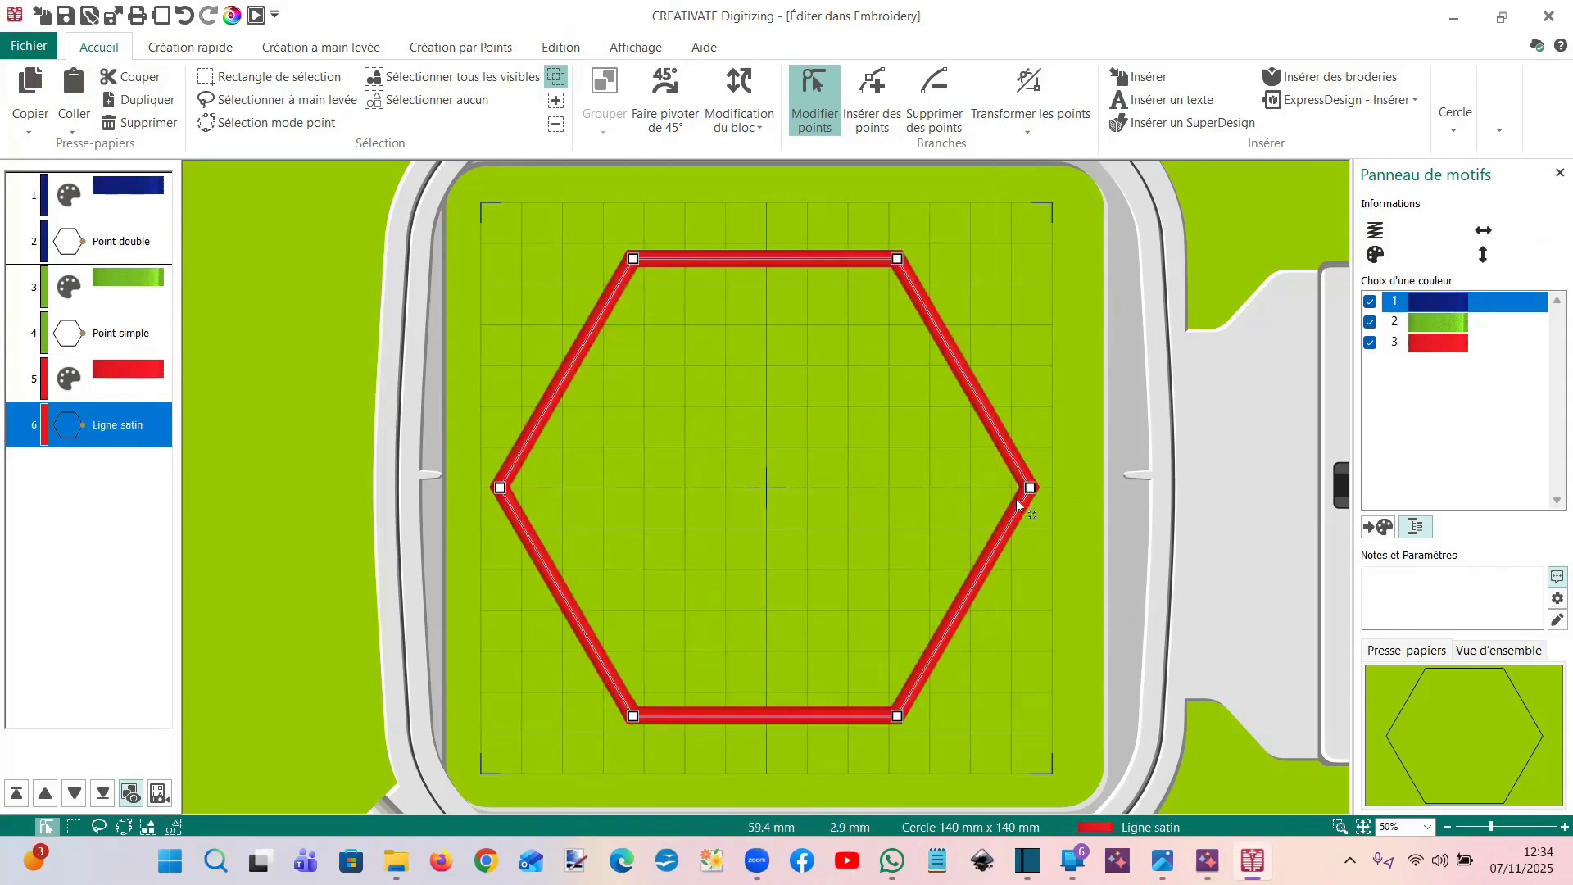
# Test moving the closed satin border's start point into the hexagon, and undo the move
pyautogui.moveTo(1030, 490); pyautogui.dragTo(891, 490)
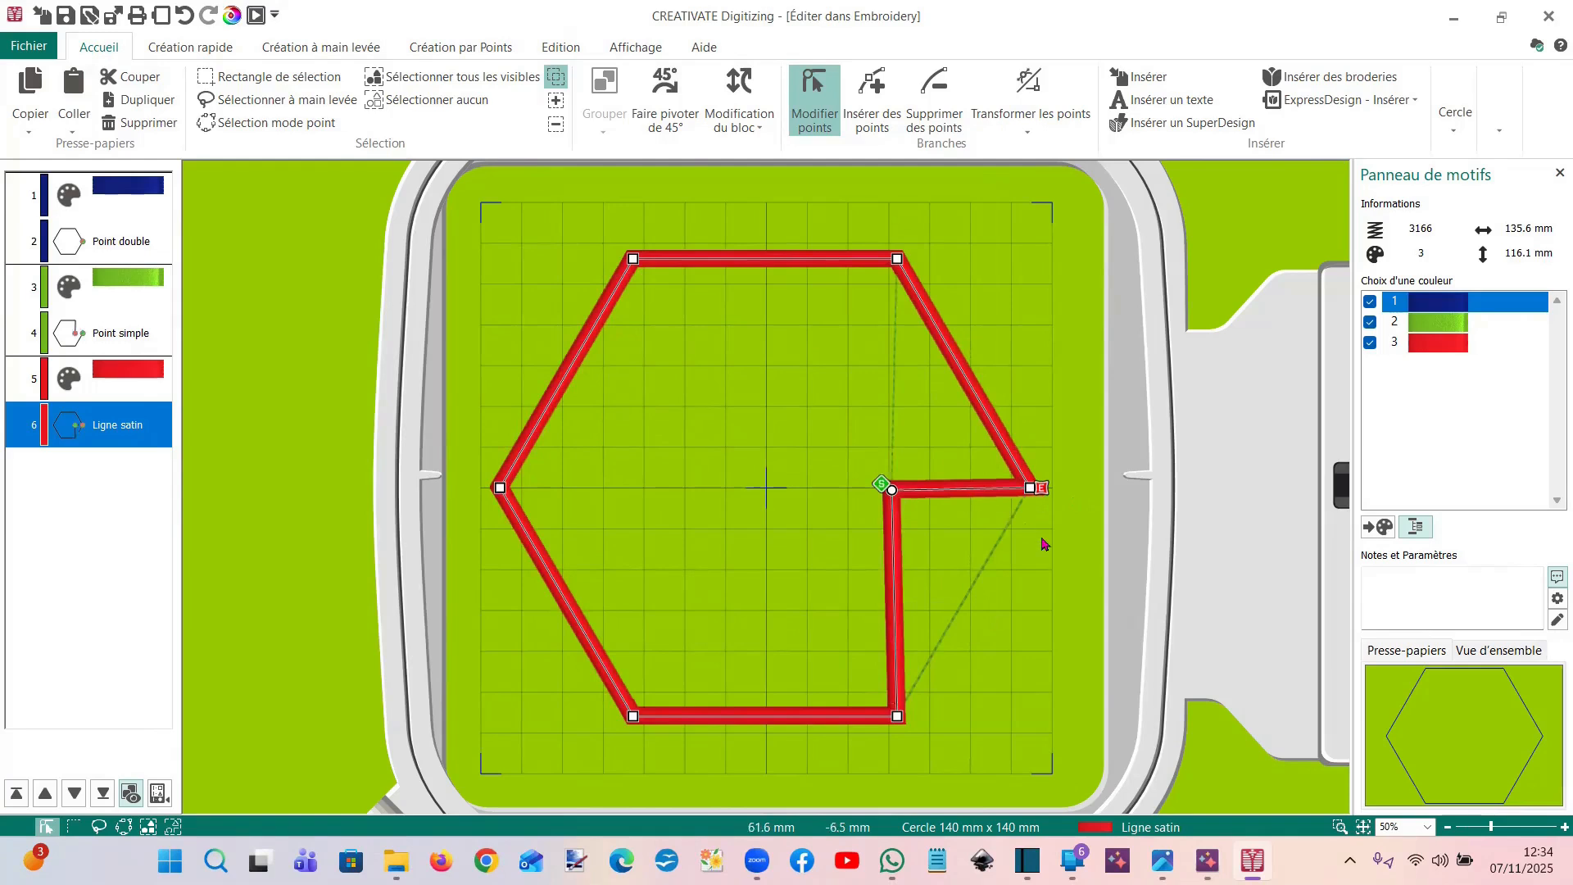
pyautogui.click(185, 17)
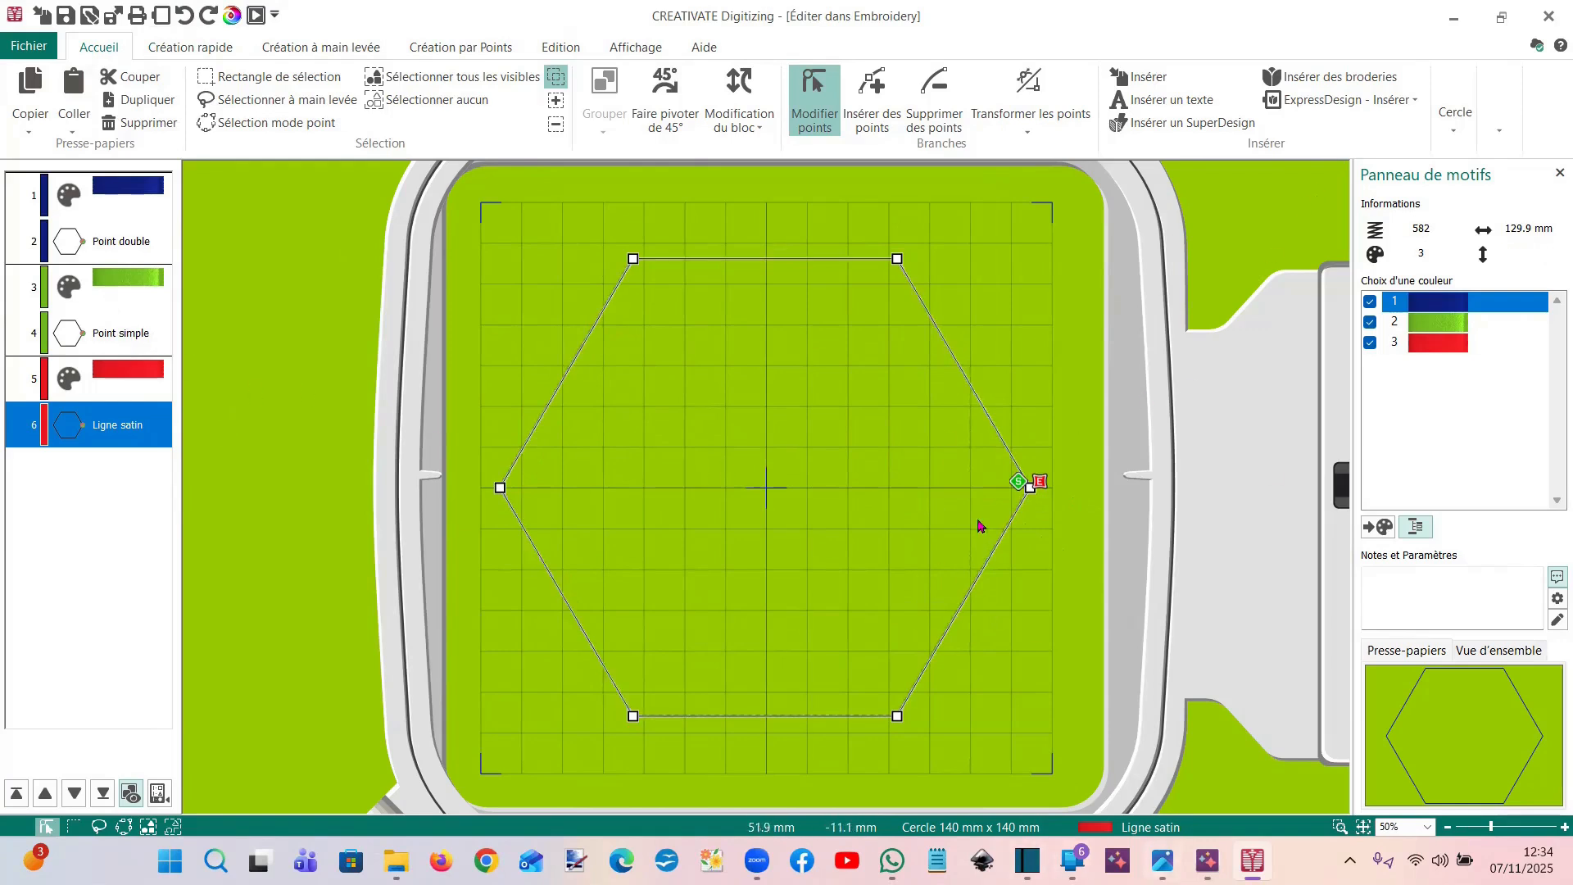
pyautogui.moveTo(1208, 861)
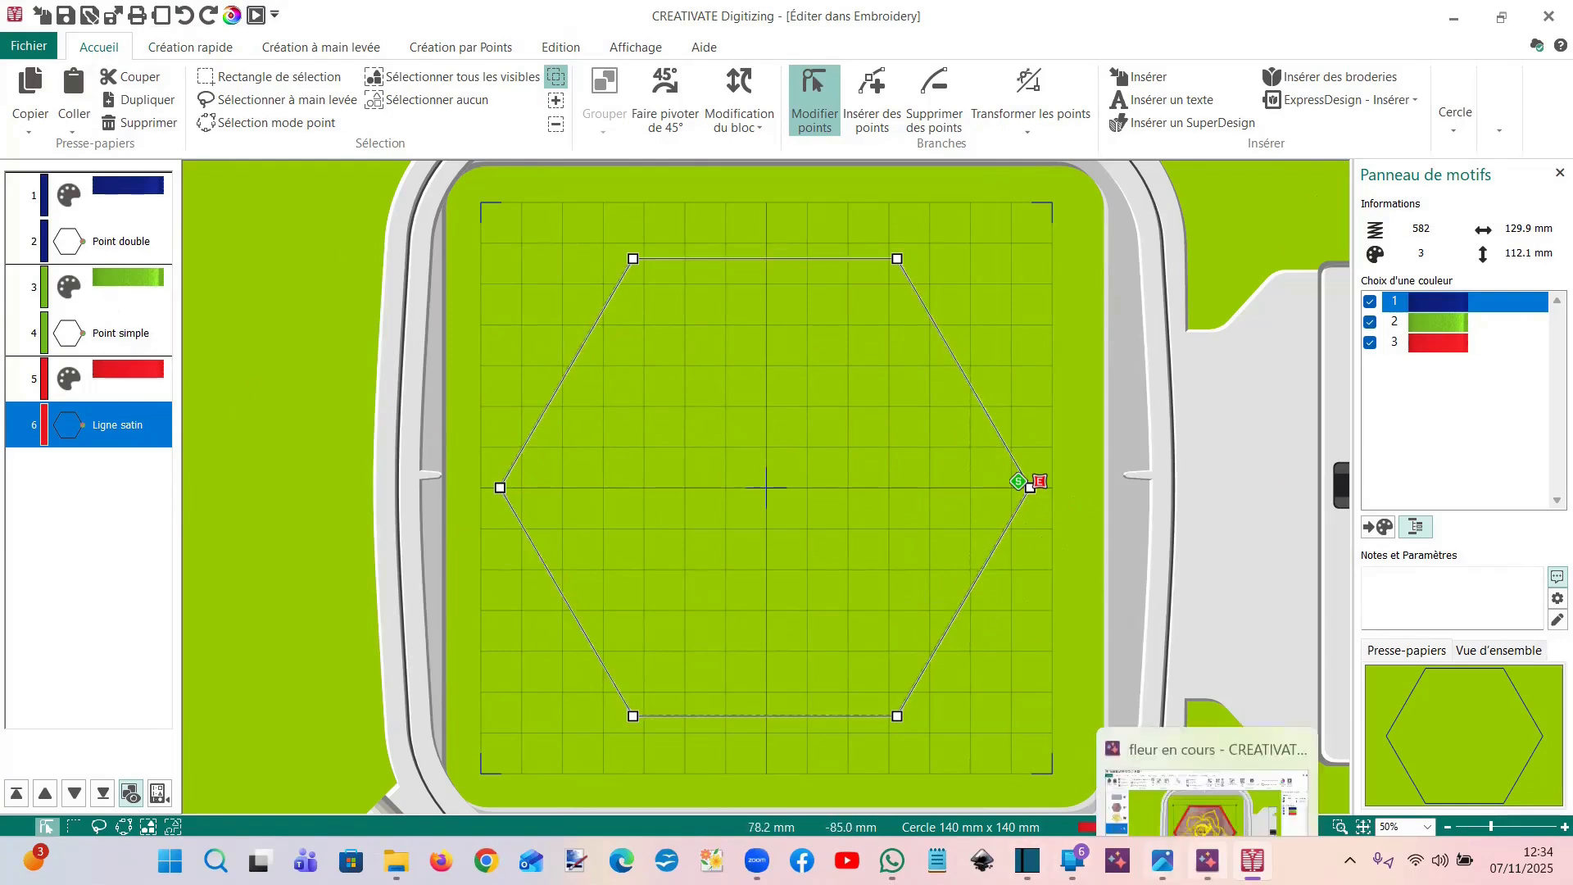
# Switch back to CREATIVATE Embroidery and preview the stitch-out of the complete design in the design player
pyautogui.click(1206, 786)
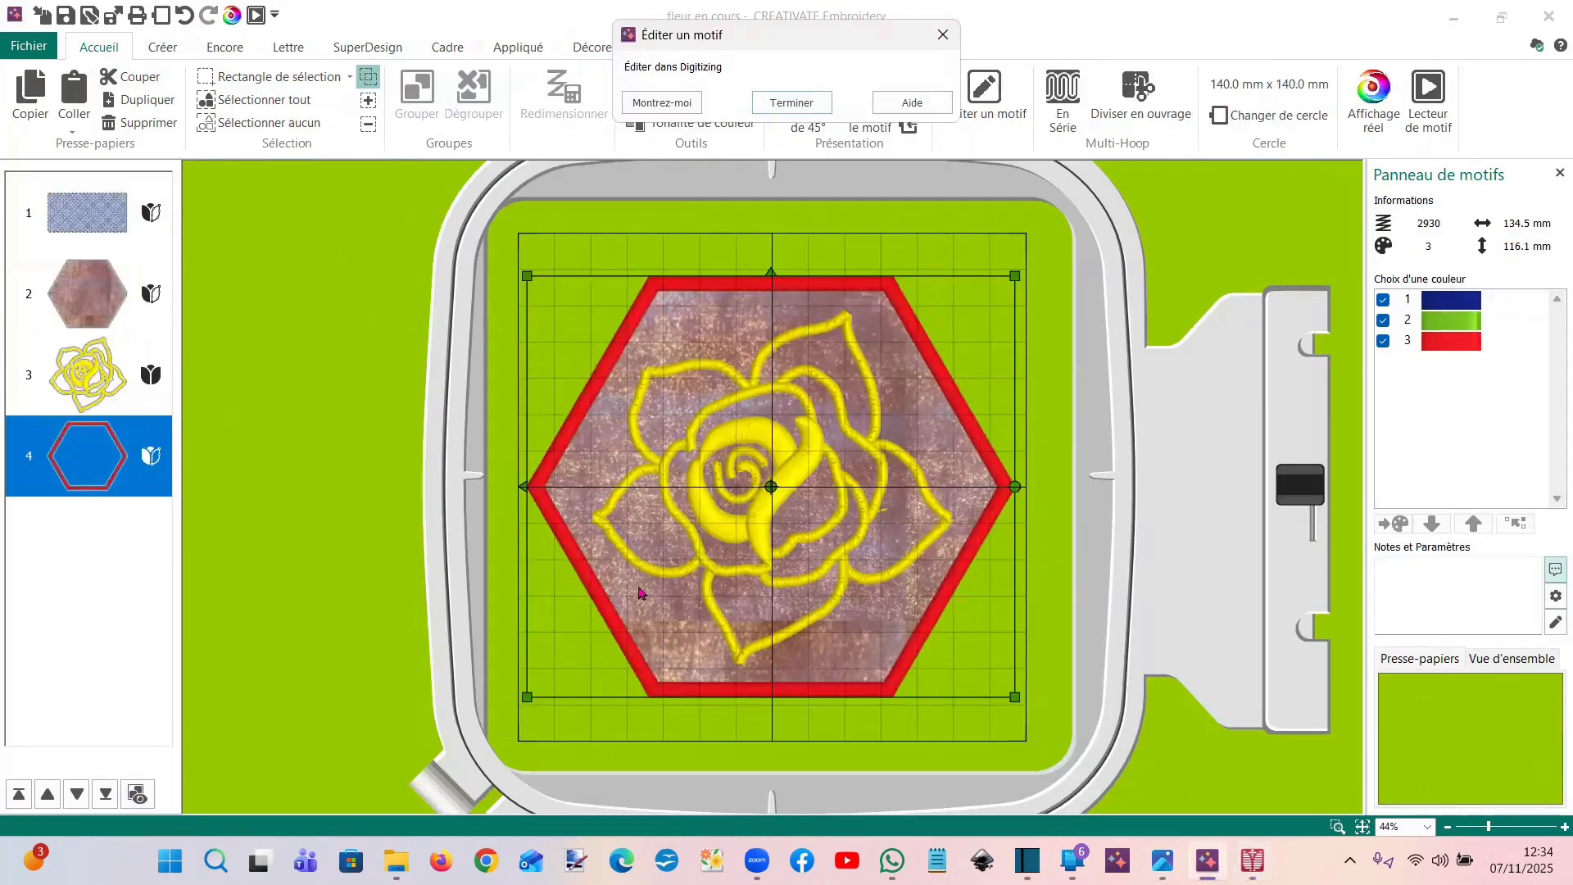
pyautogui.click(257, 15)
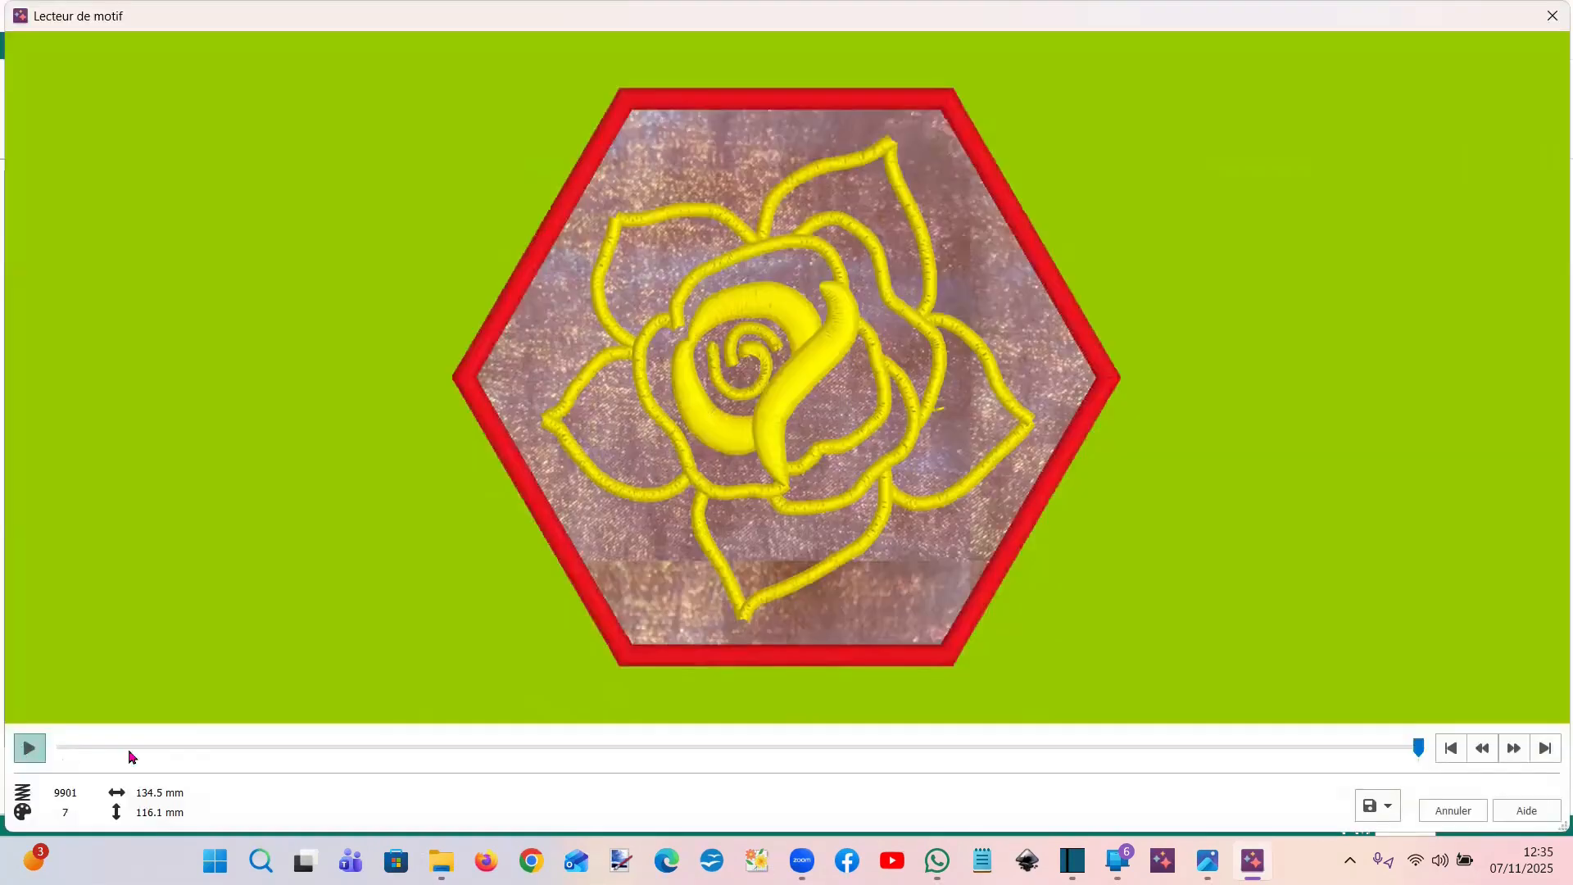
pyautogui.click(1517, 750)
pyautogui.click(1553, 16)
# Open the rose in Stitch Editor and limit the displayed stitches to the range 1 to 2309
pyautogui.click(73, 379)
pyautogui.rightClick(89, 376)
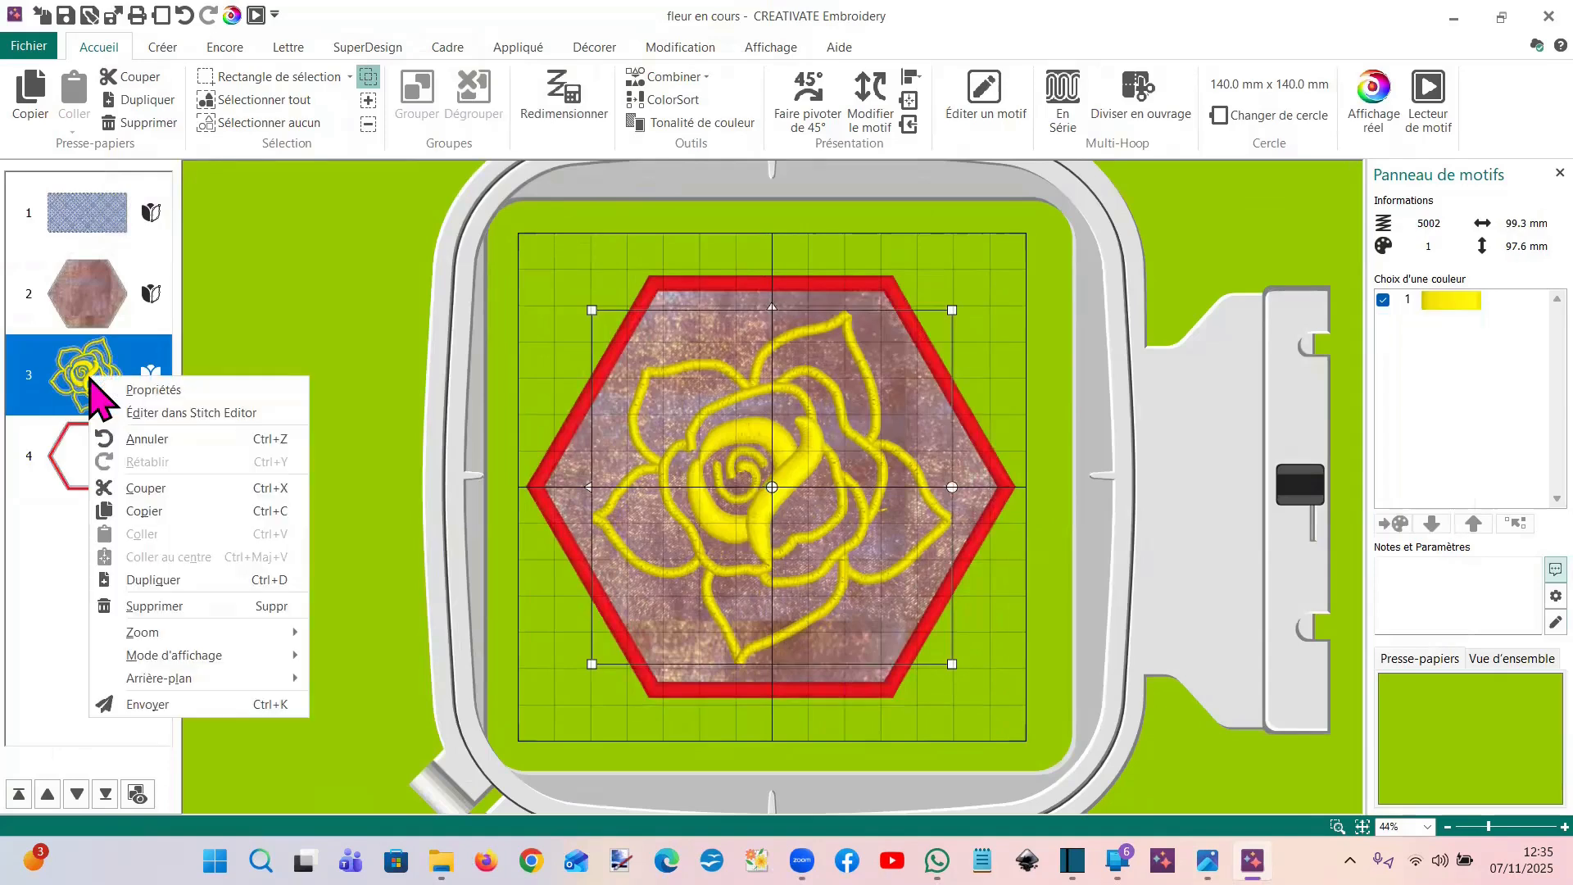
pyautogui.click(191, 412)
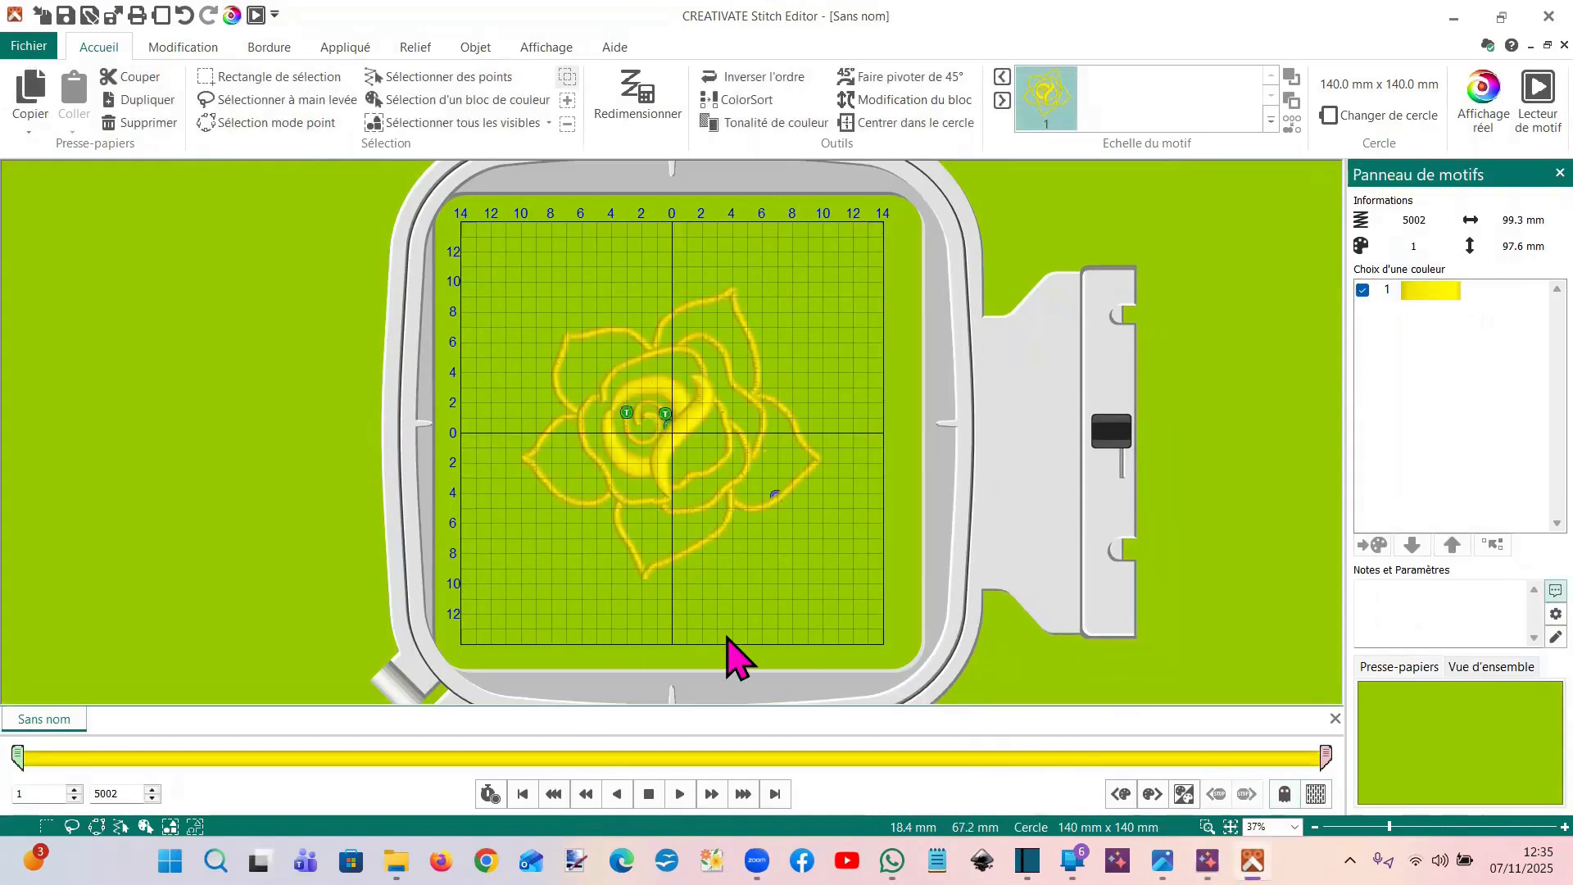
pyautogui.scroll(3, 737, 656)
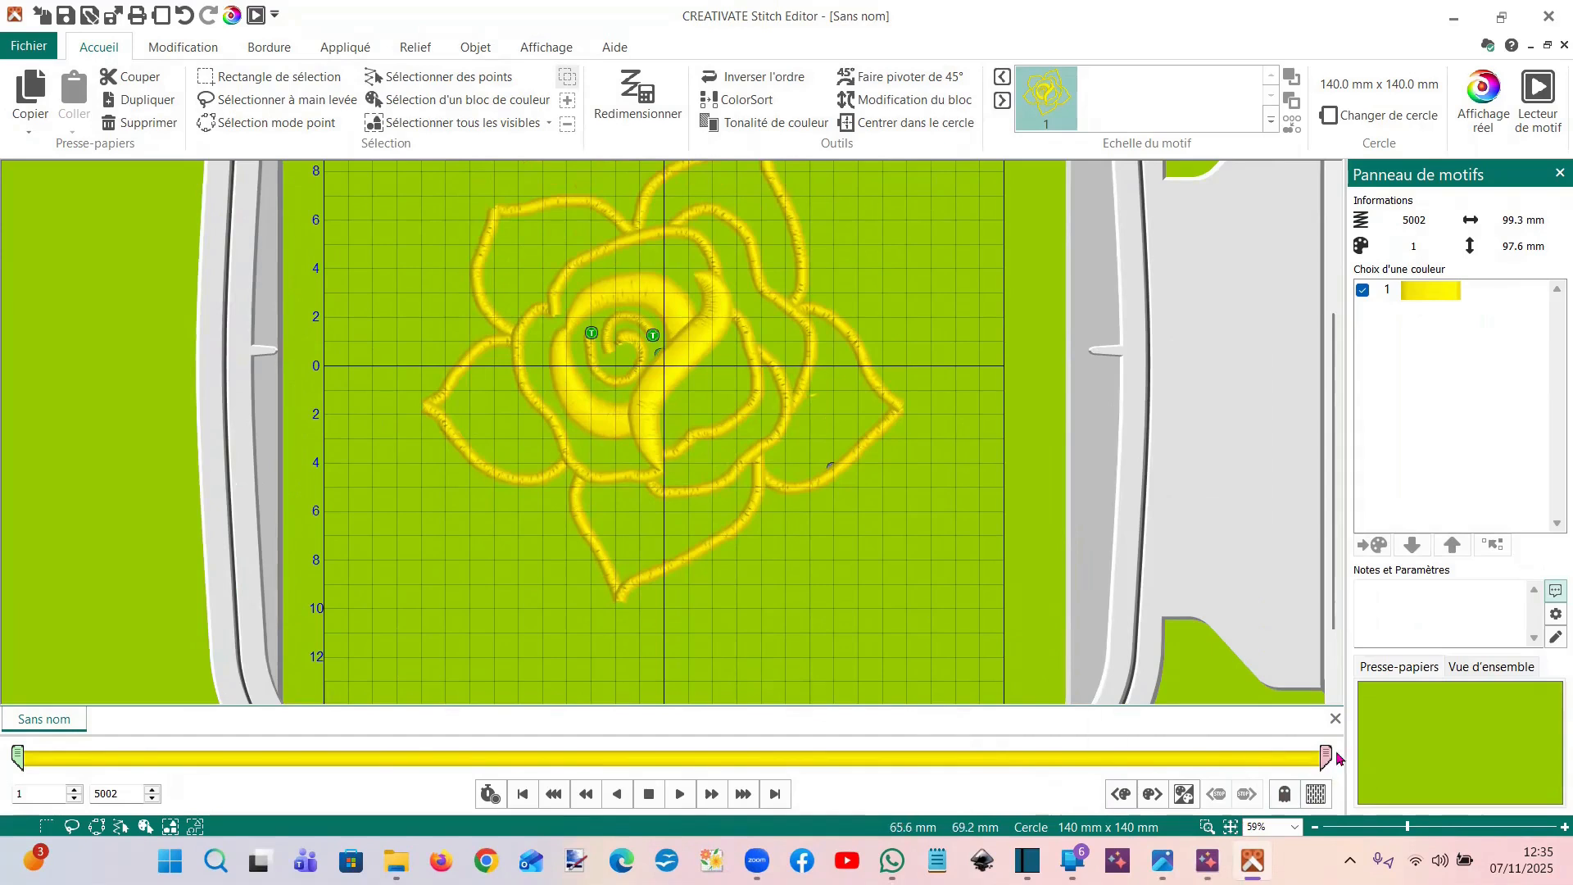
pyautogui.moveTo(1327, 758); pyautogui.dragTo(628, 767)
# Delete the stray running stitches inside the rose's lower-right petal, restore the full stitch range and return to Embroidery
pyautogui.click(270, 76)
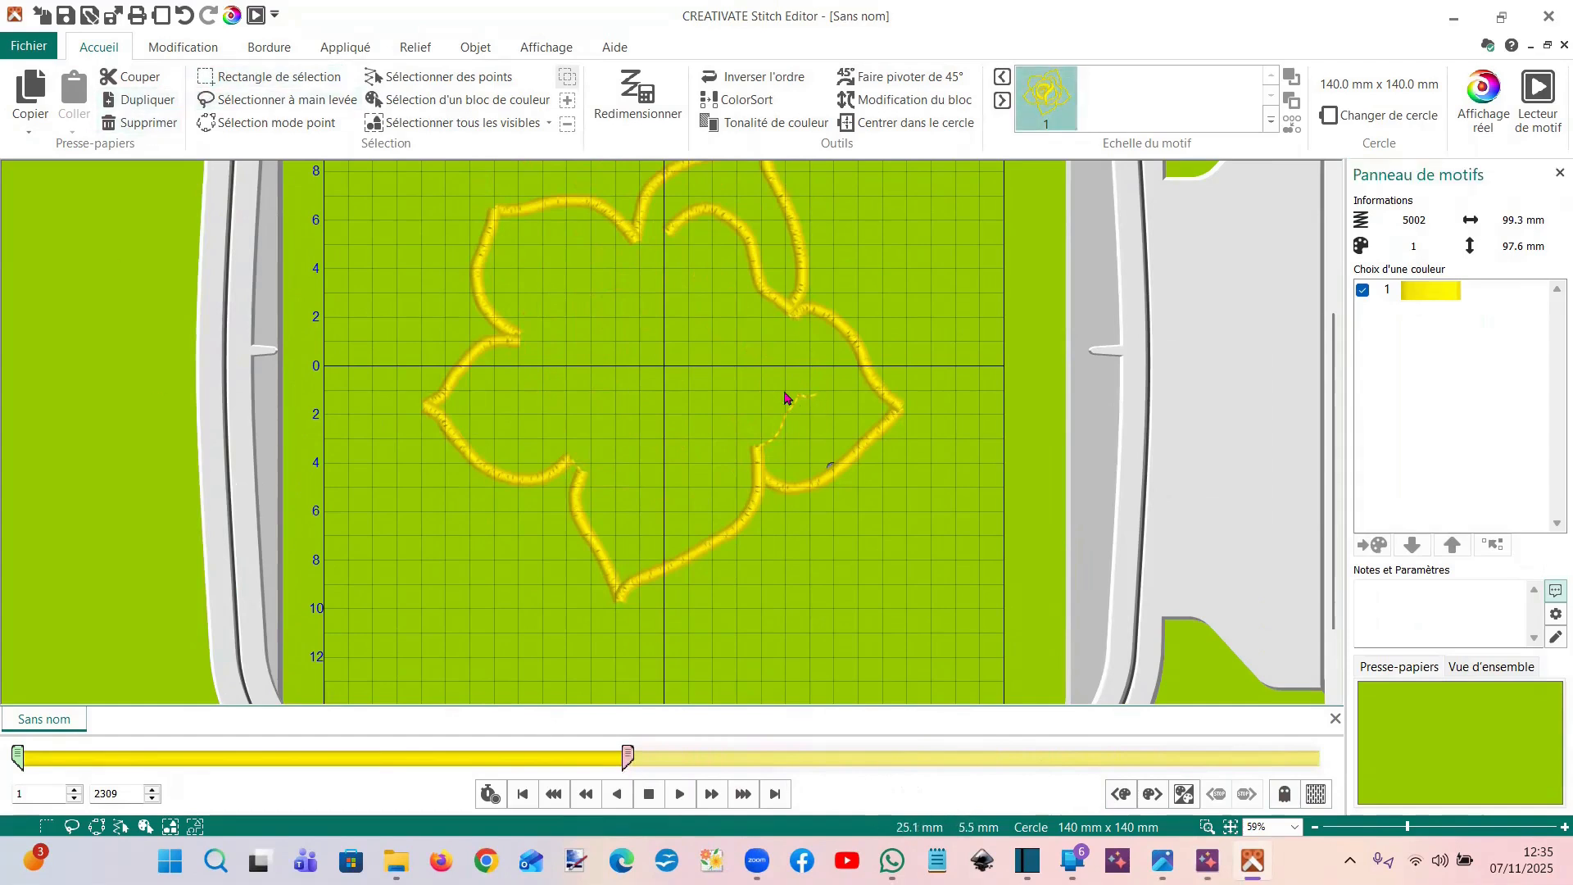
pyautogui.click(234, 74)
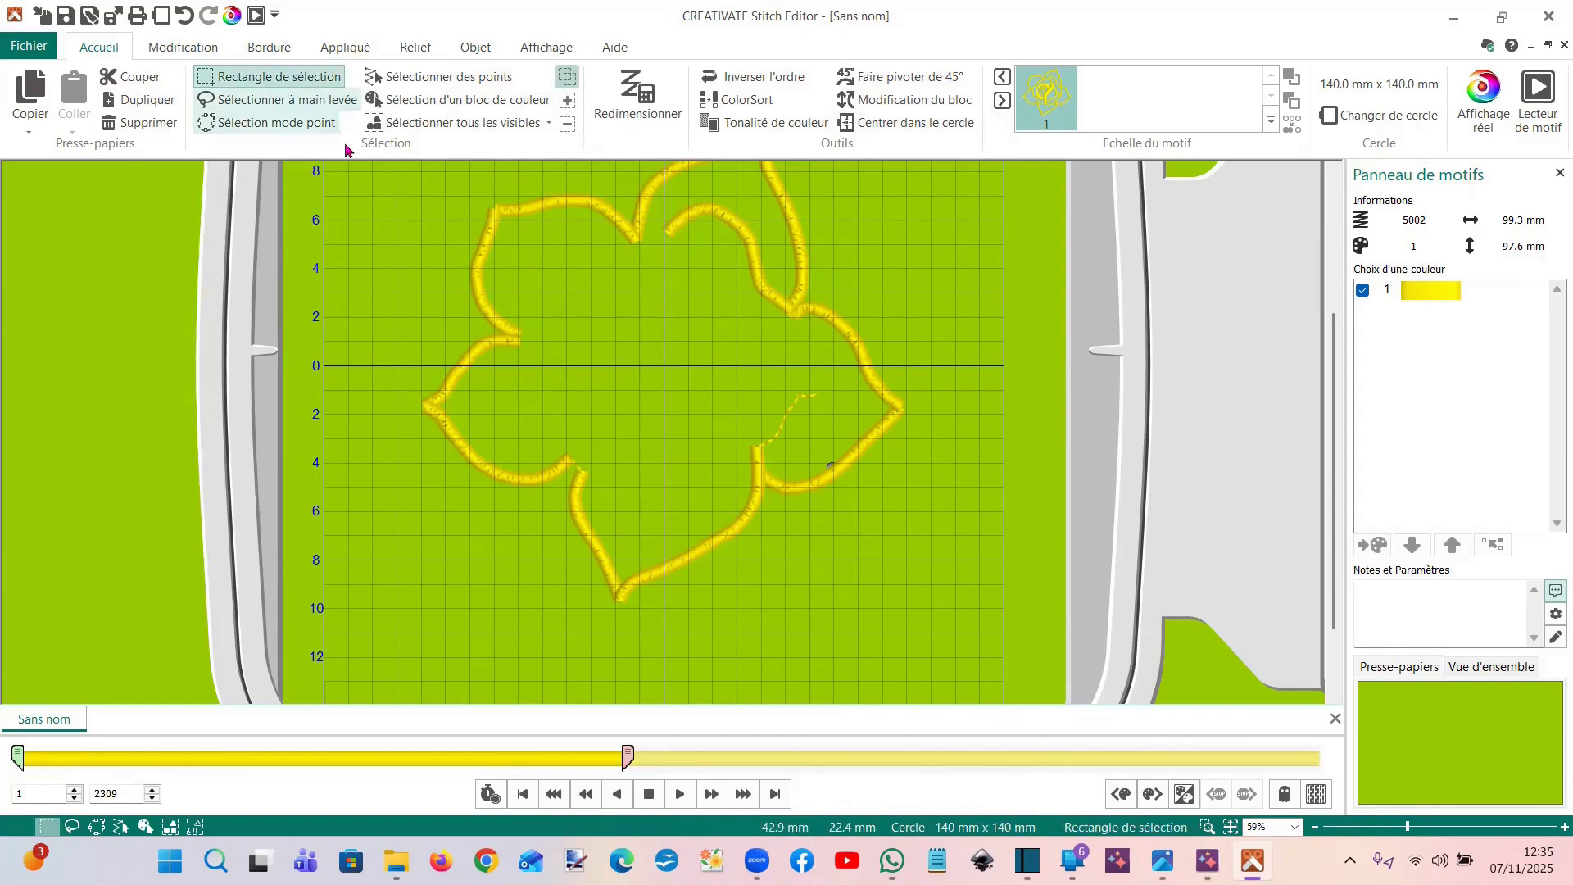
pyautogui.moveTo(785, 382); pyautogui.dragTo(824, 413)
pyautogui.press('Delete')
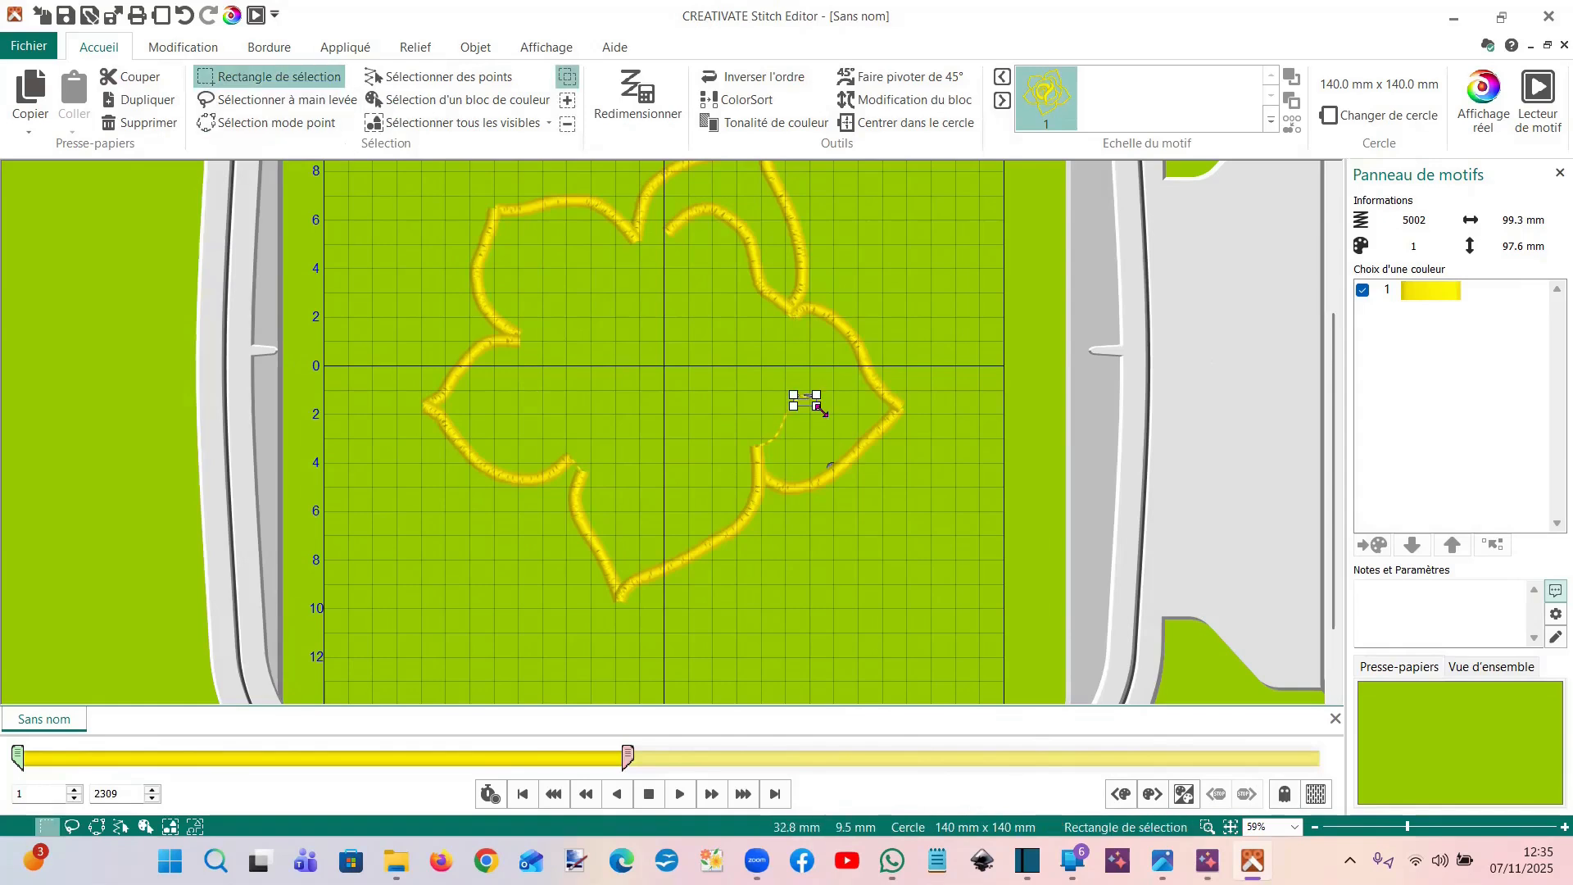
pyautogui.click(1314, 793)
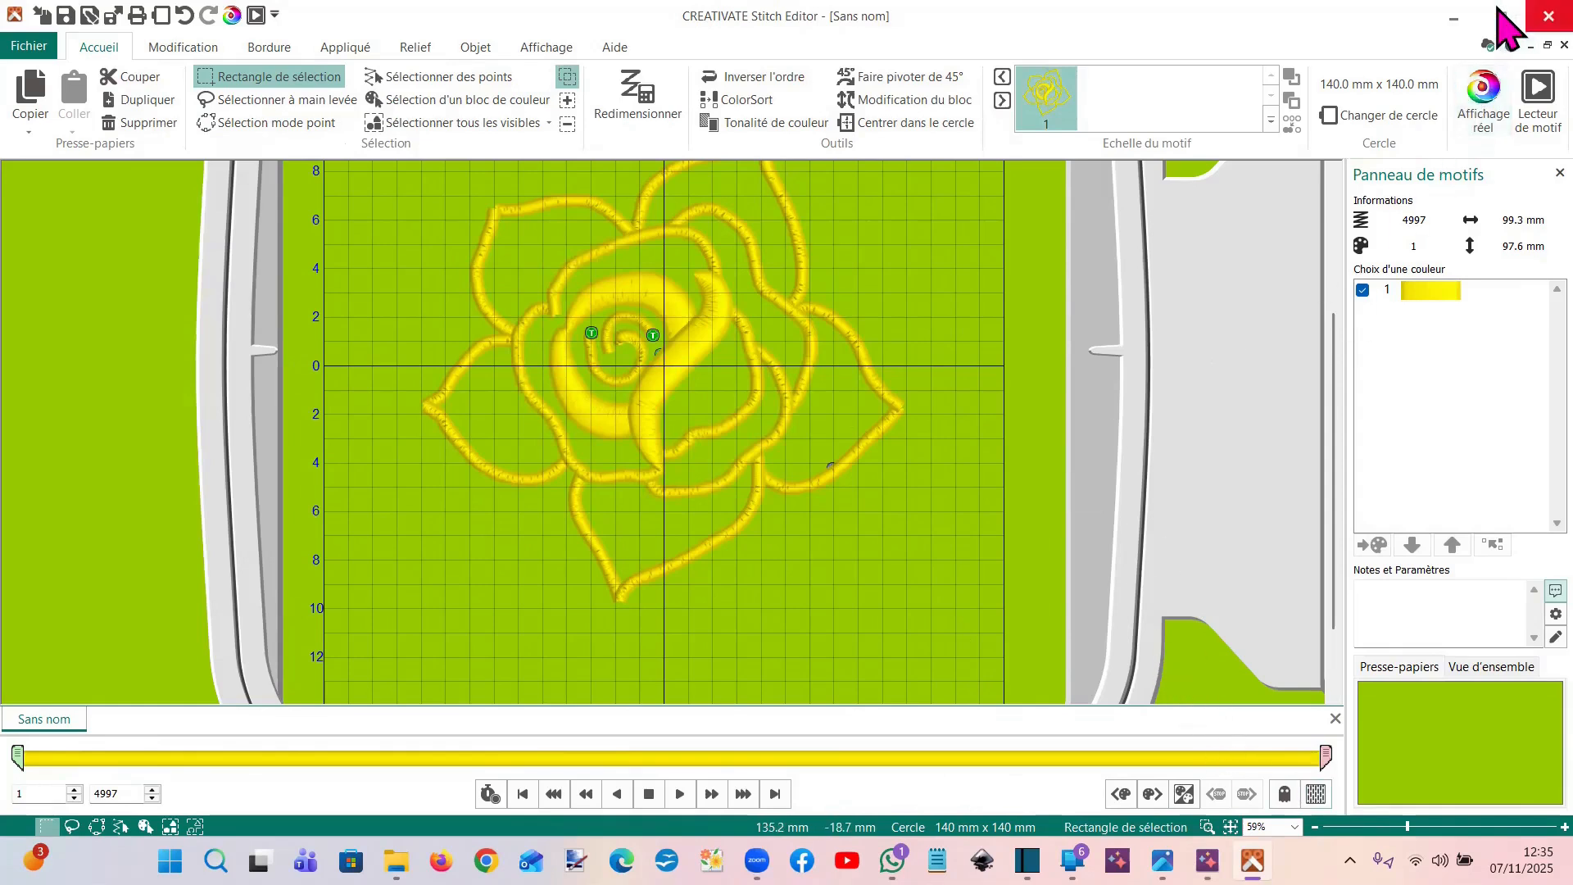
pyautogui.click(1549, 16)
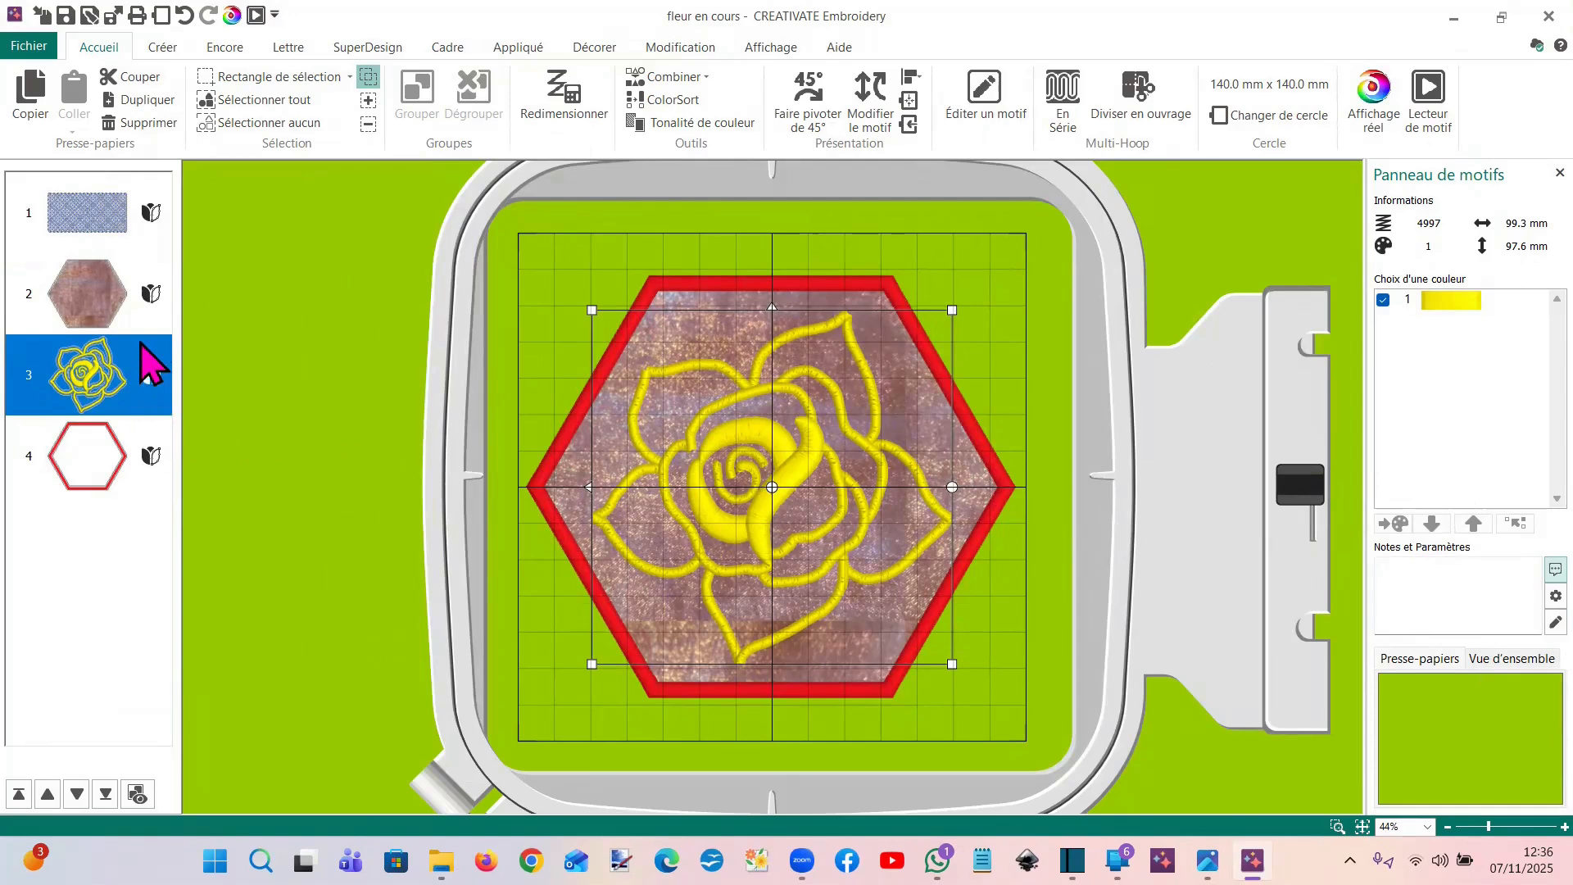
# Save the design, and fix the blue crosshatch rectangle as stitches
pyautogui.click(130, 251)
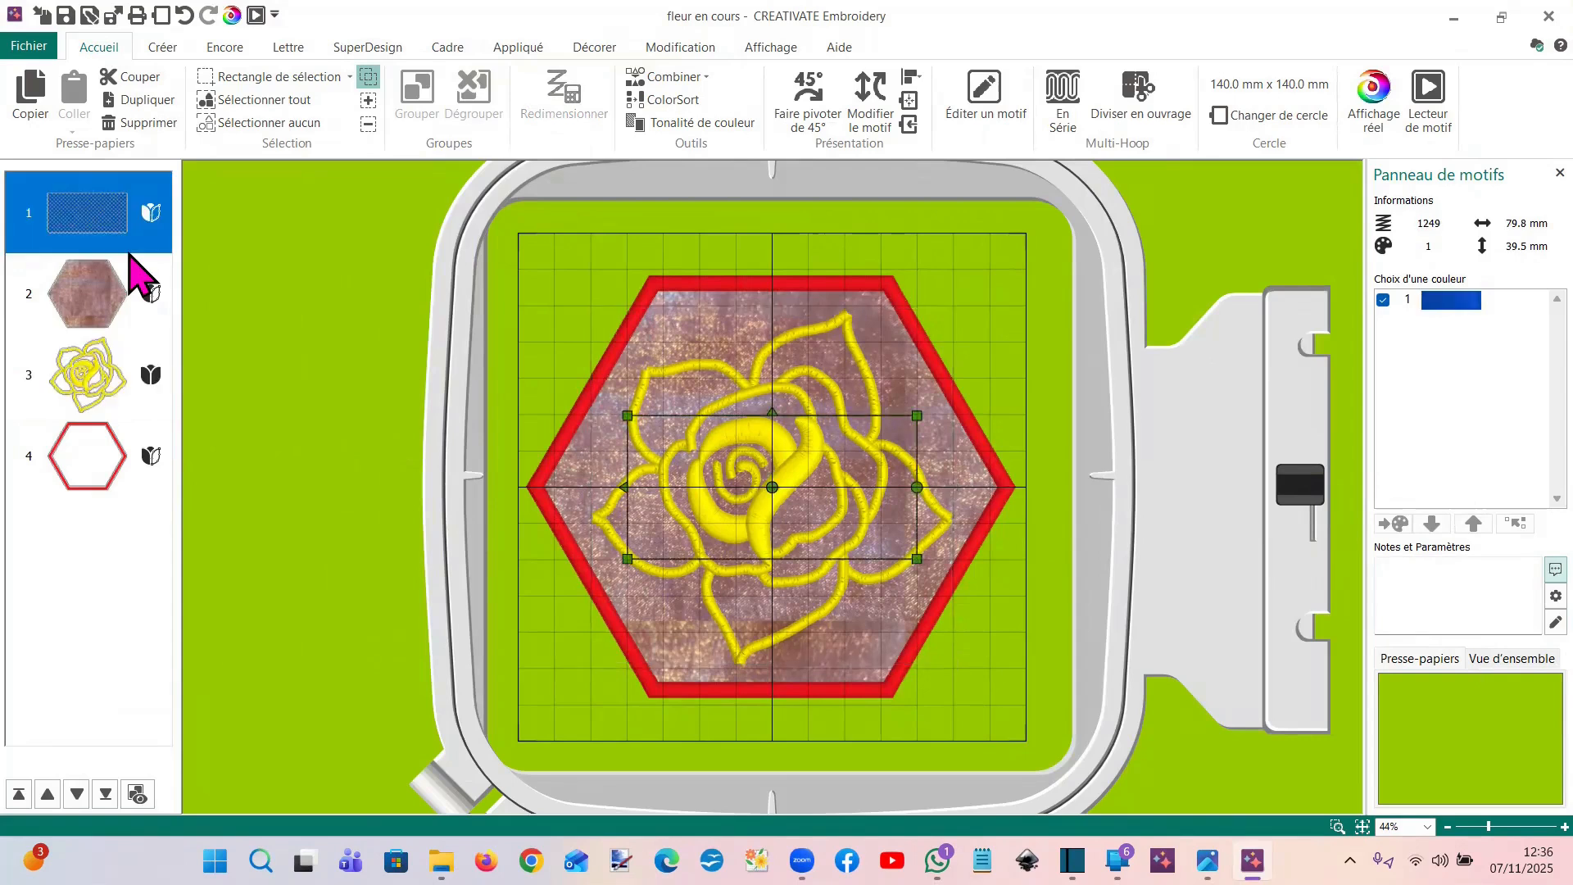
pyautogui.rightClick(107, 216)
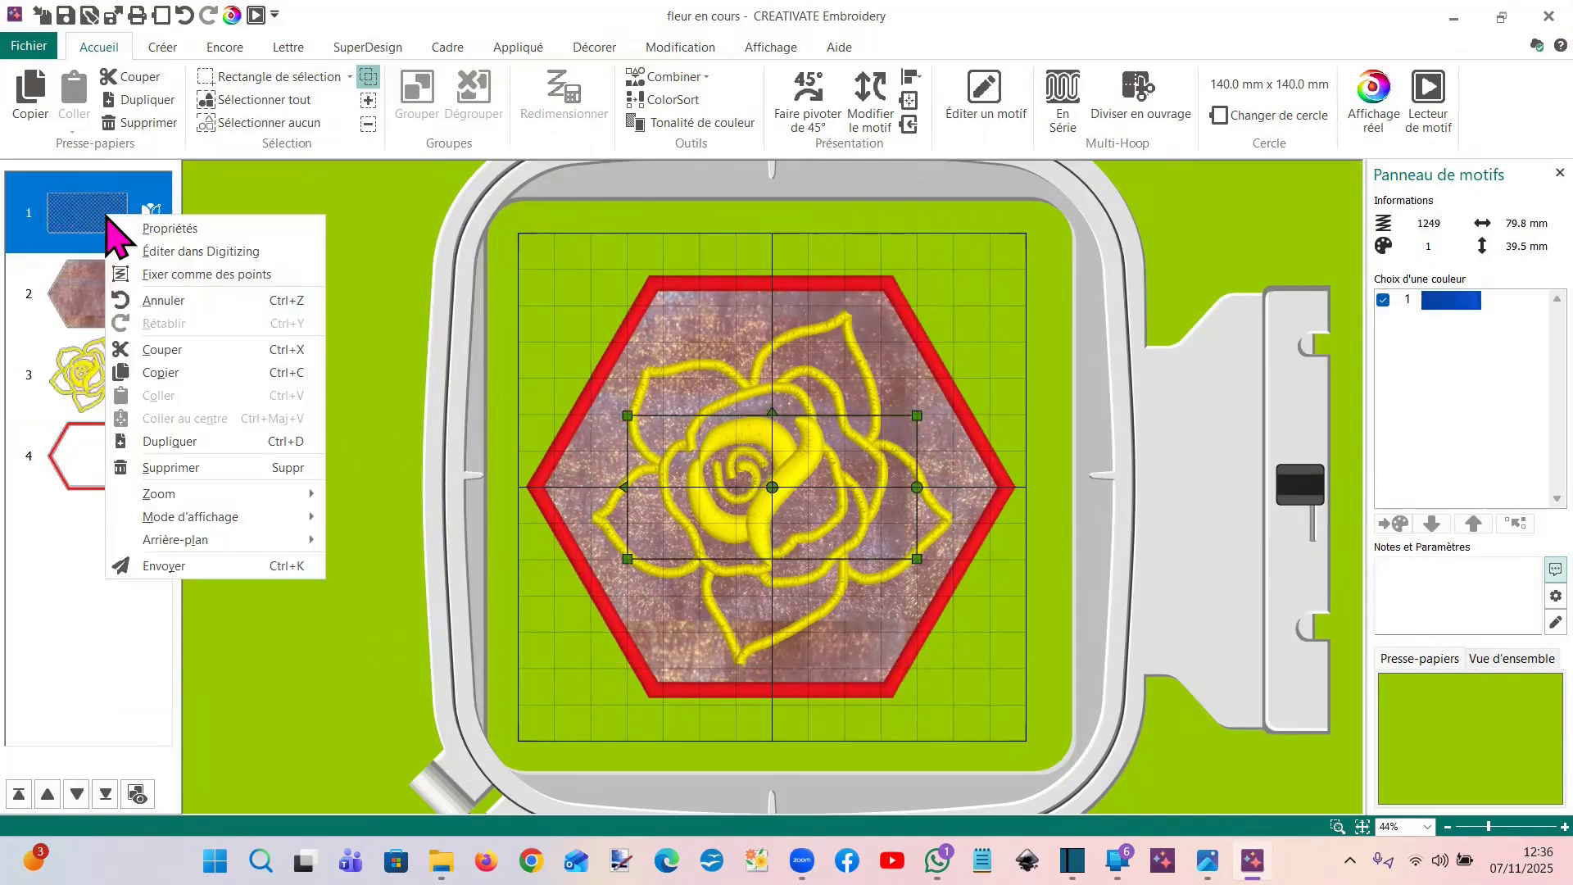
pyautogui.click(64, 12)
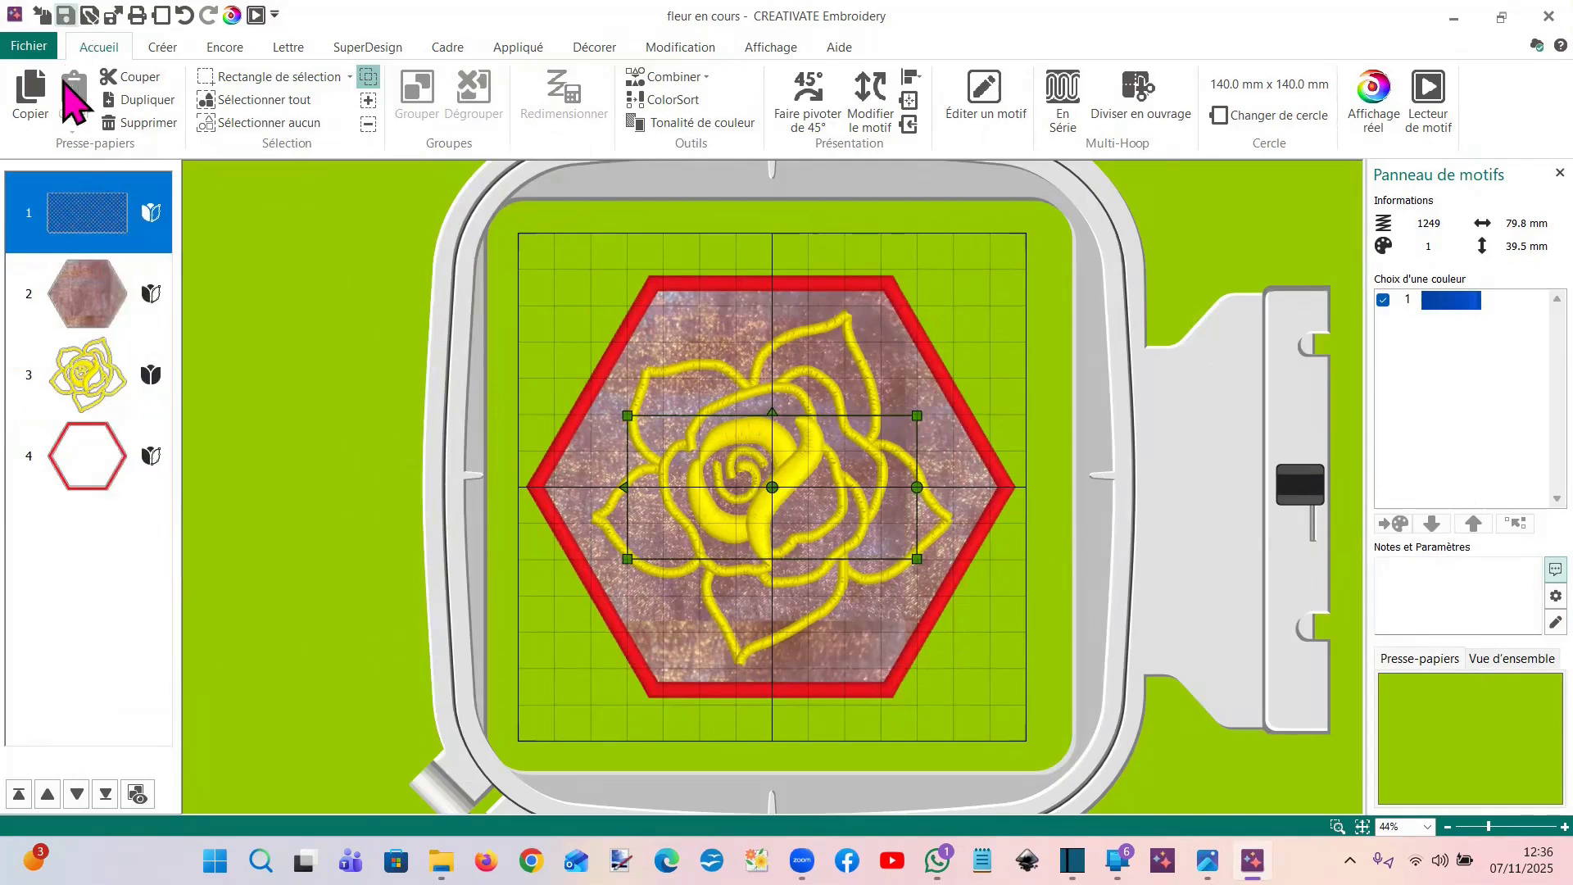
pyautogui.rightClick(86, 206)
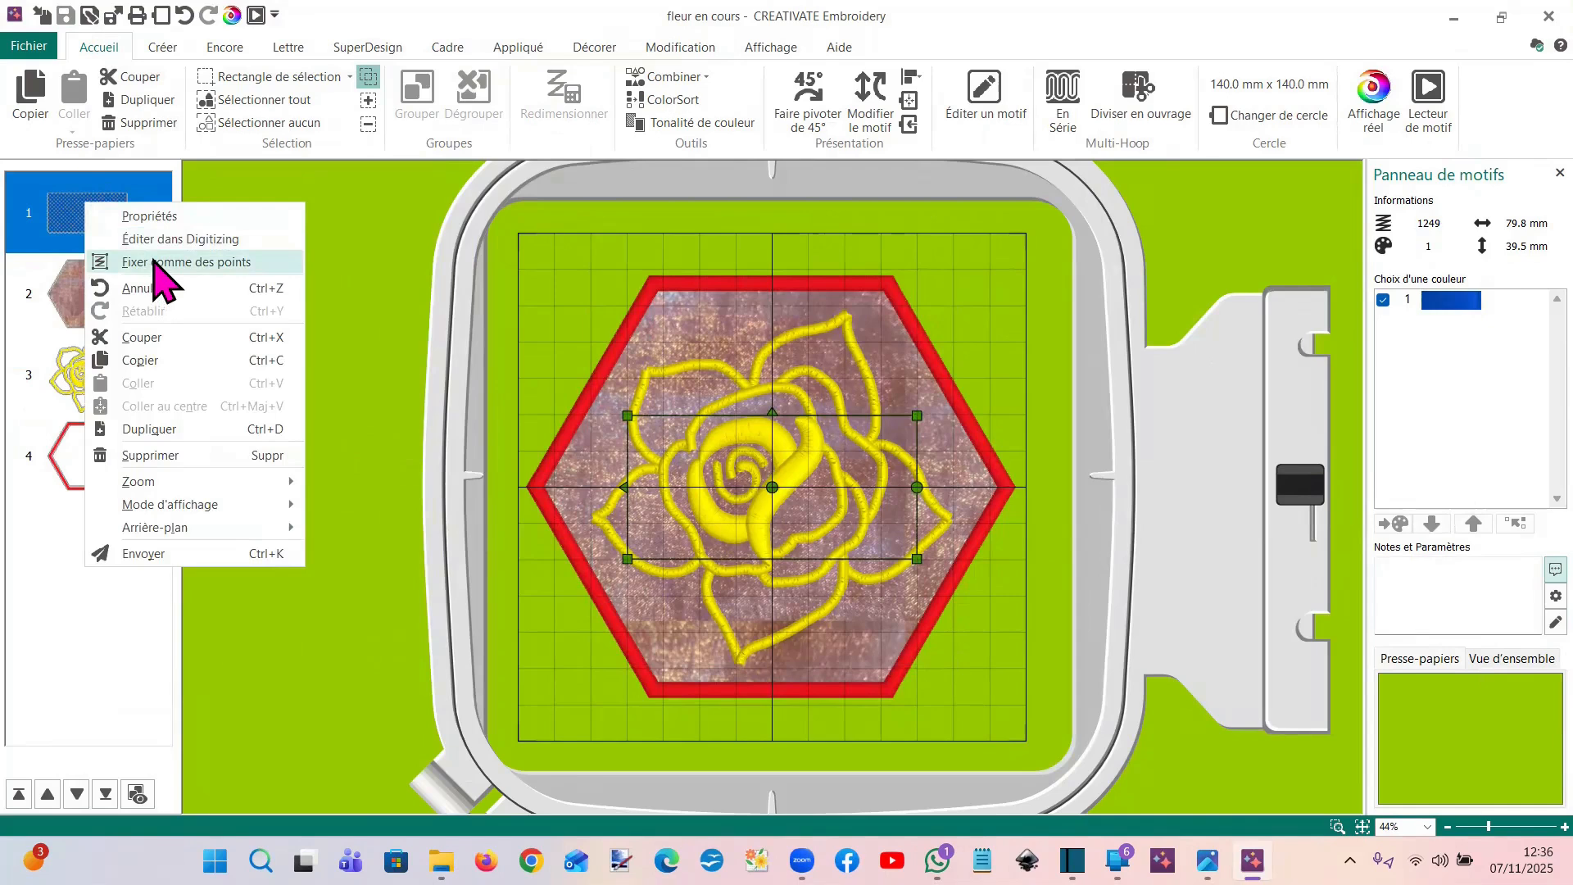
pyautogui.click(154, 262)
# Open the crosshatch rectangle in Stitch Editor and add a baste line around the visible stitches
pyautogui.rightClick(91, 207)
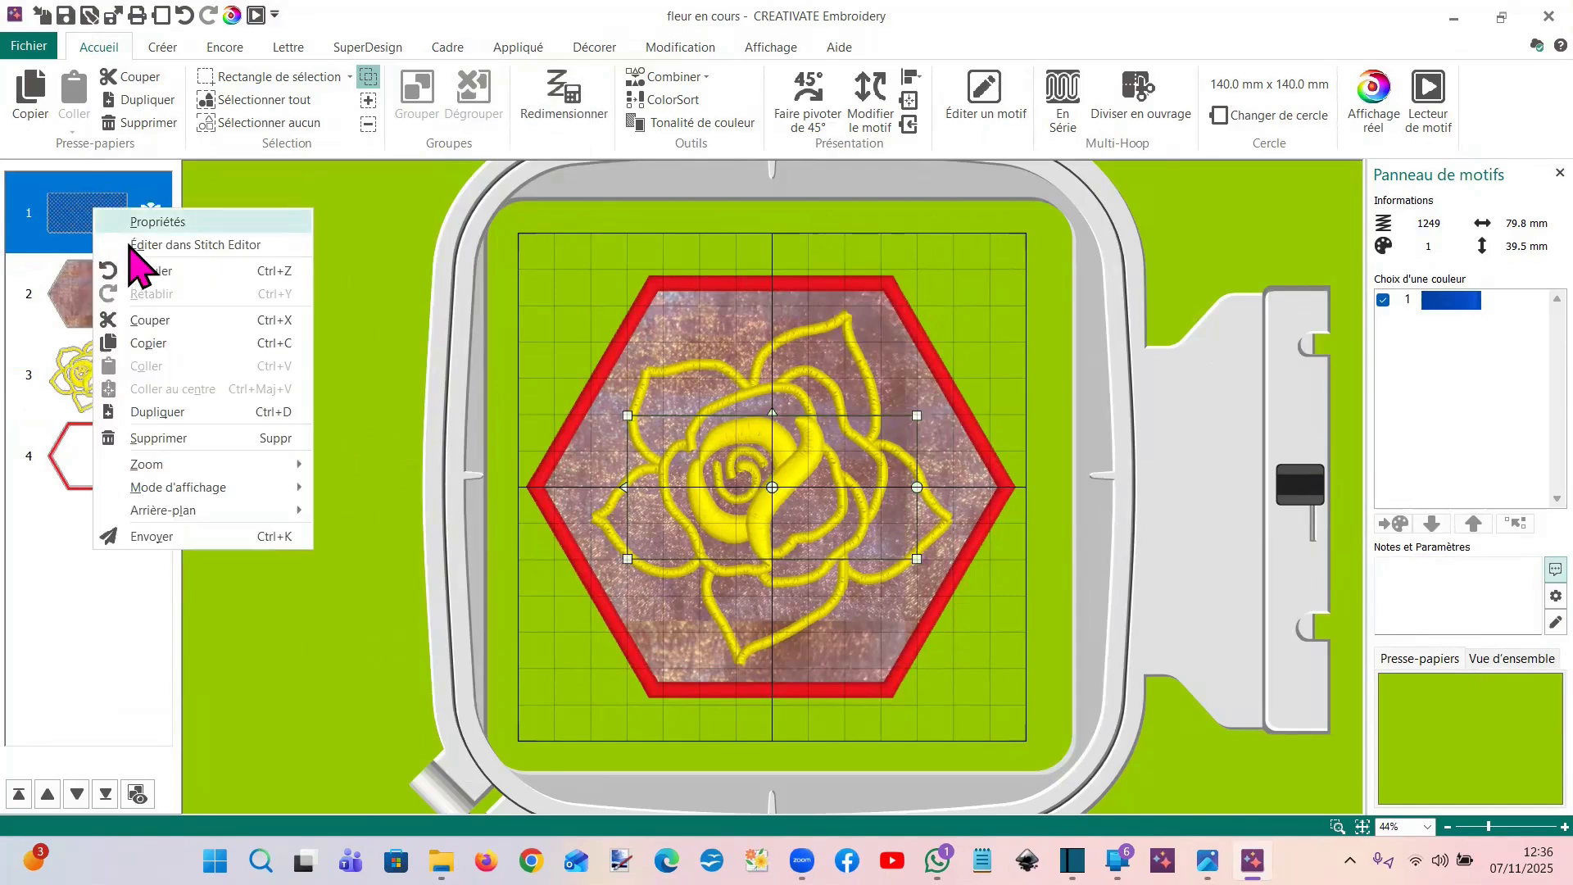
pyautogui.click(143, 244)
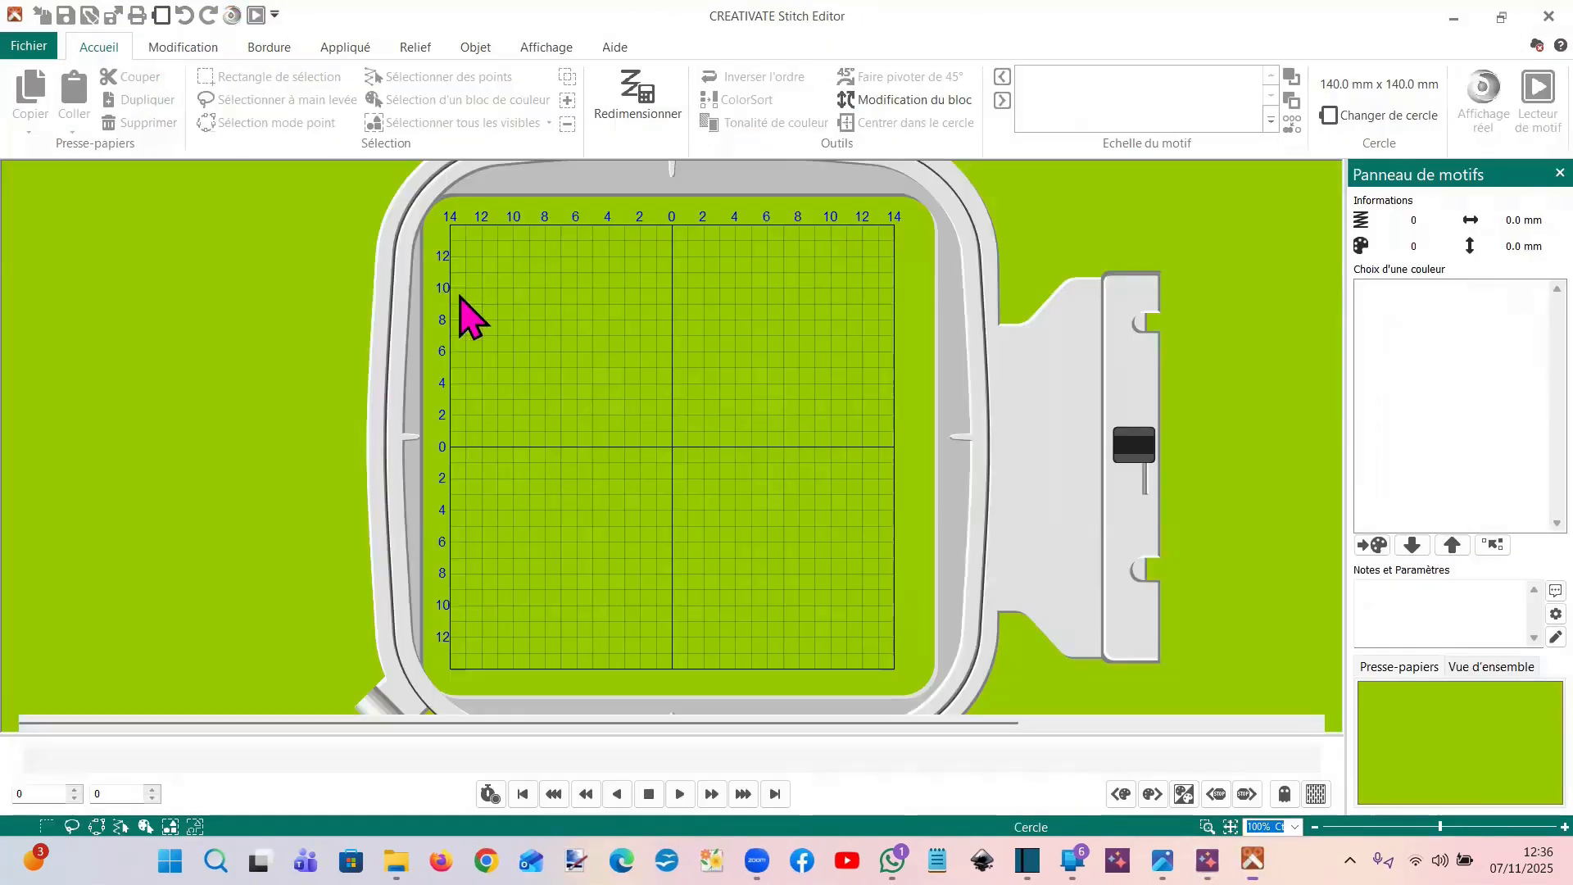
pyautogui.click(179, 49)
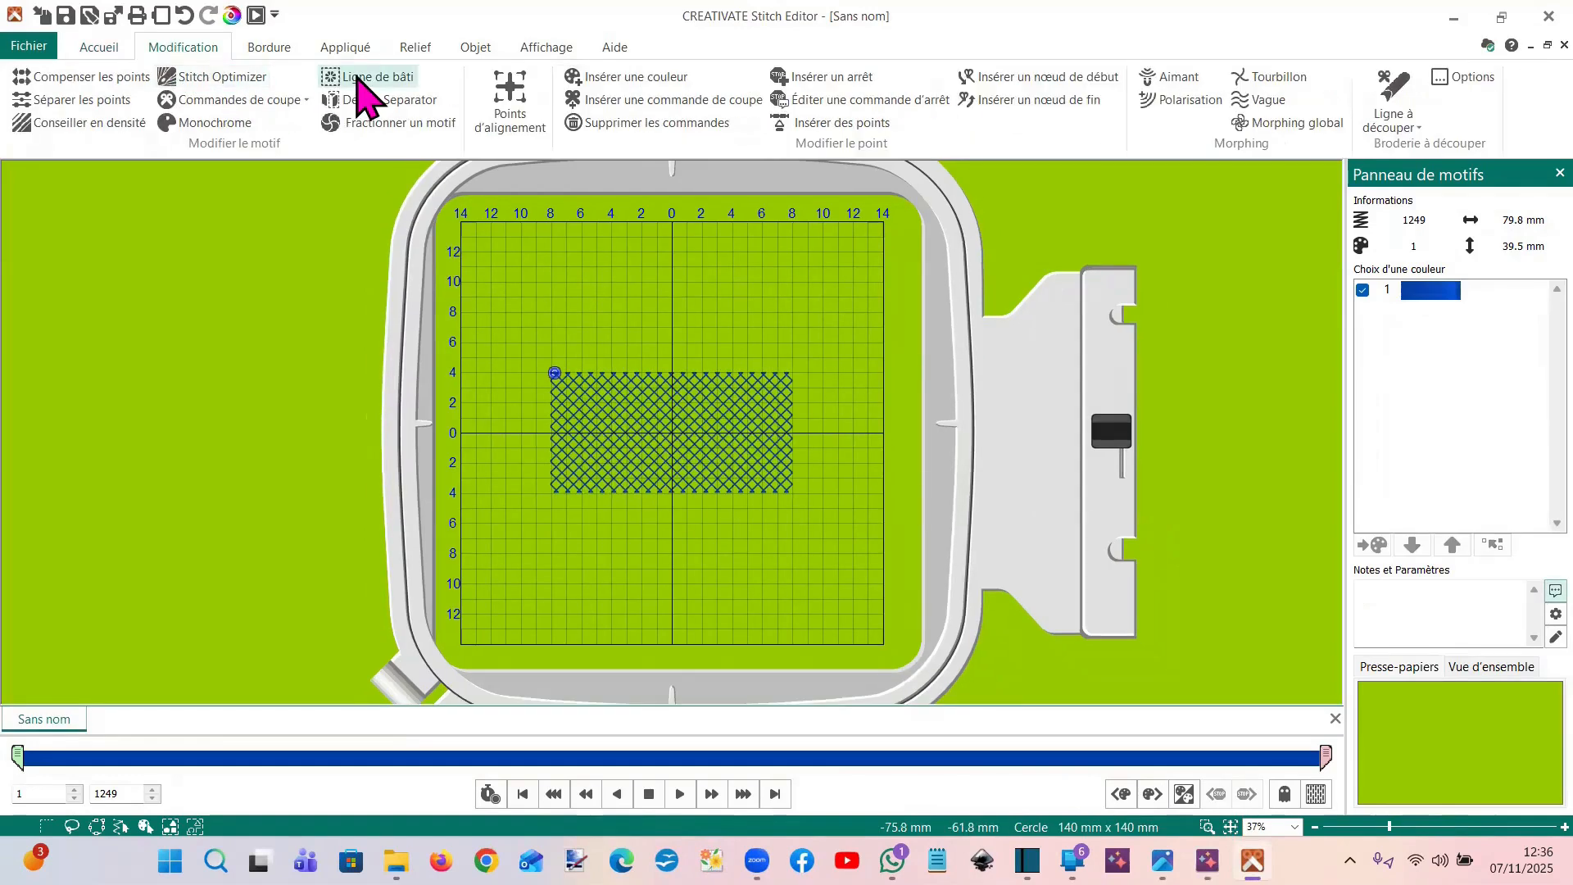
pyautogui.click(361, 77)
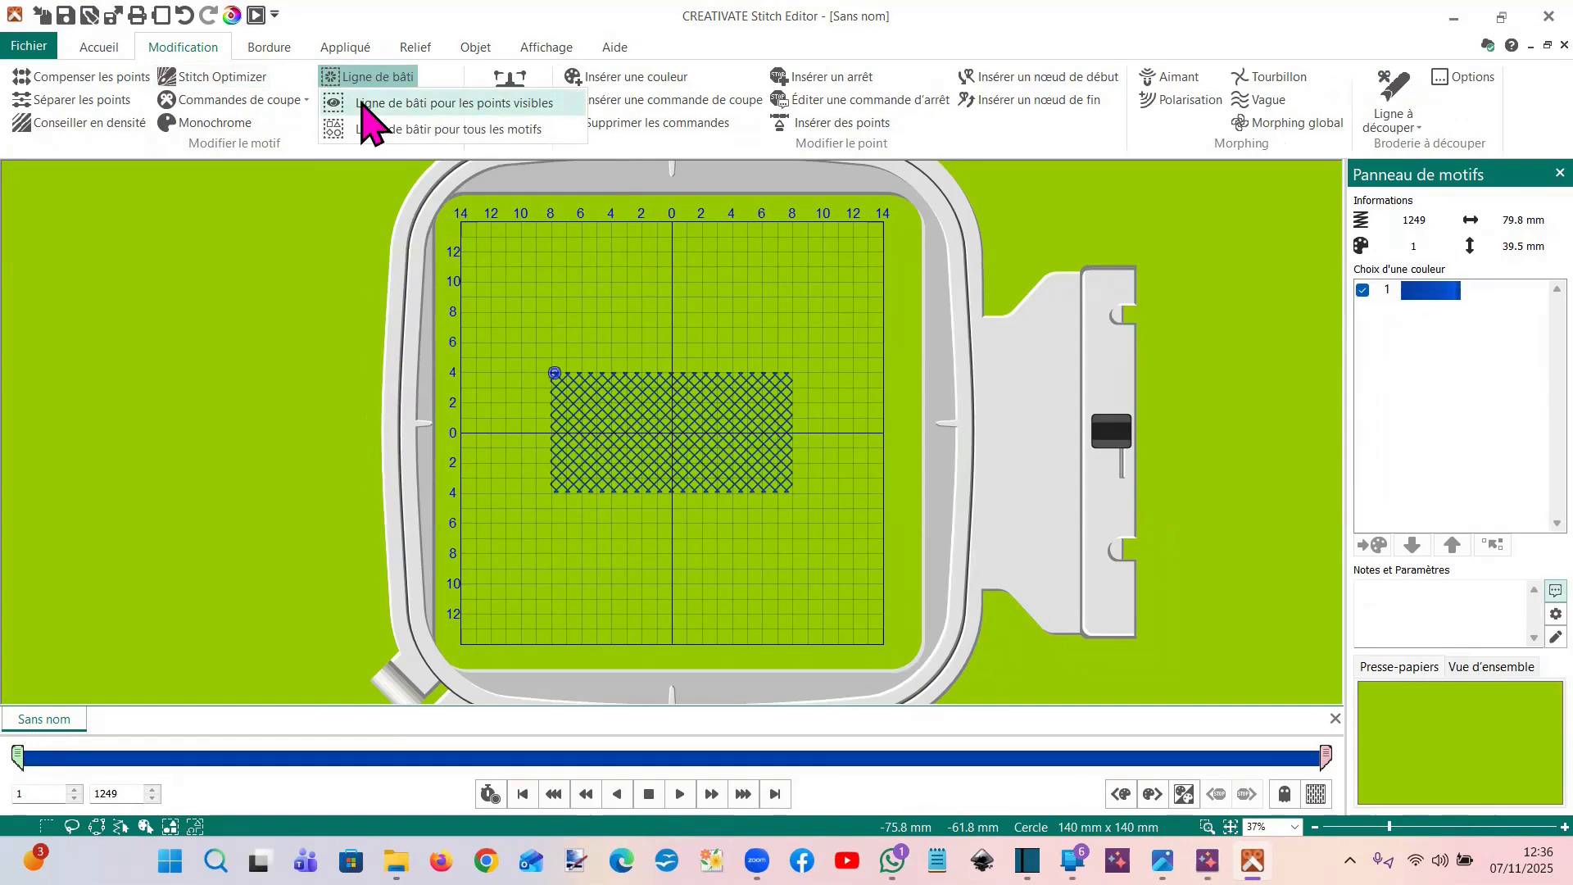
pyautogui.click(367, 104)
pyautogui.click(364, 101)
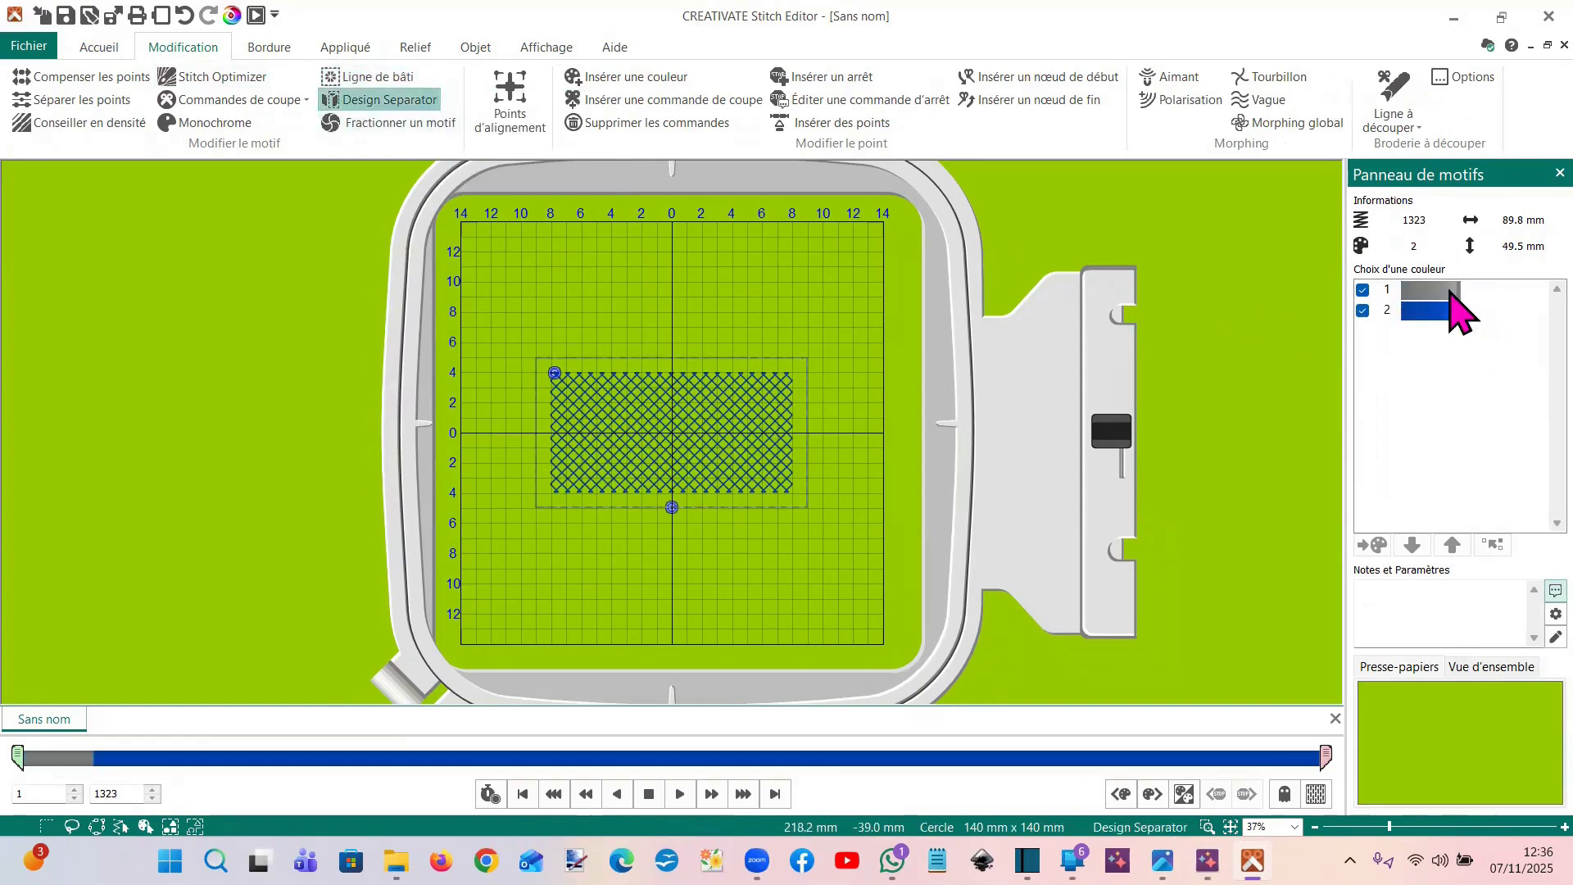
# Change the baste line's thread colour to orange and return to Embroidery
pyautogui.click(1446, 290)
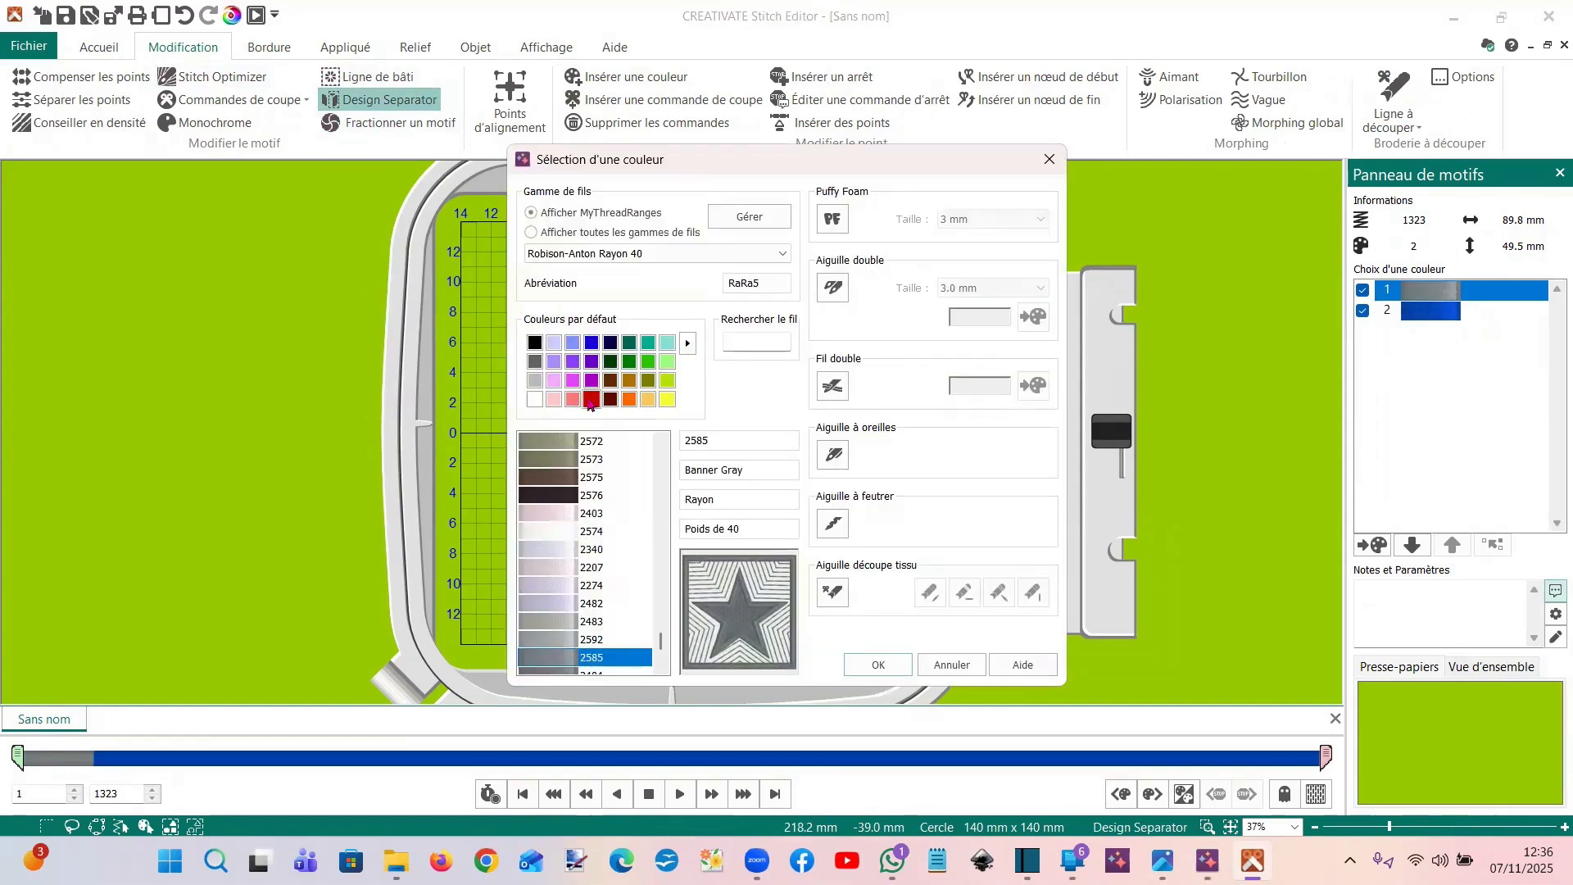
pyautogui.click(628, 401)
pyautogui.click(873, 665)
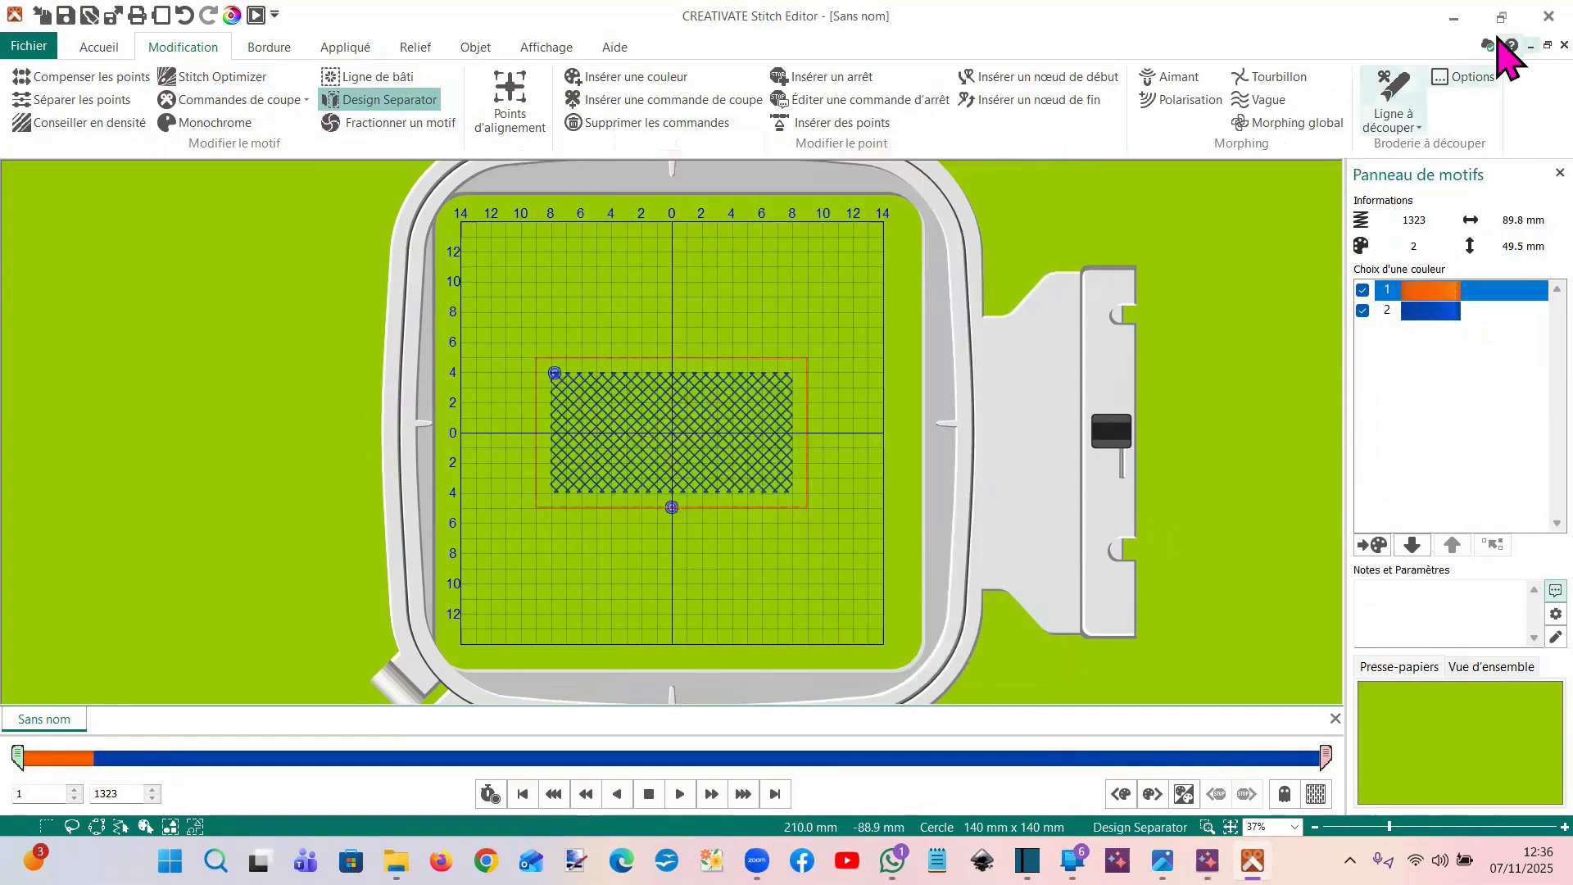
pyautogui.click(1548, 16)
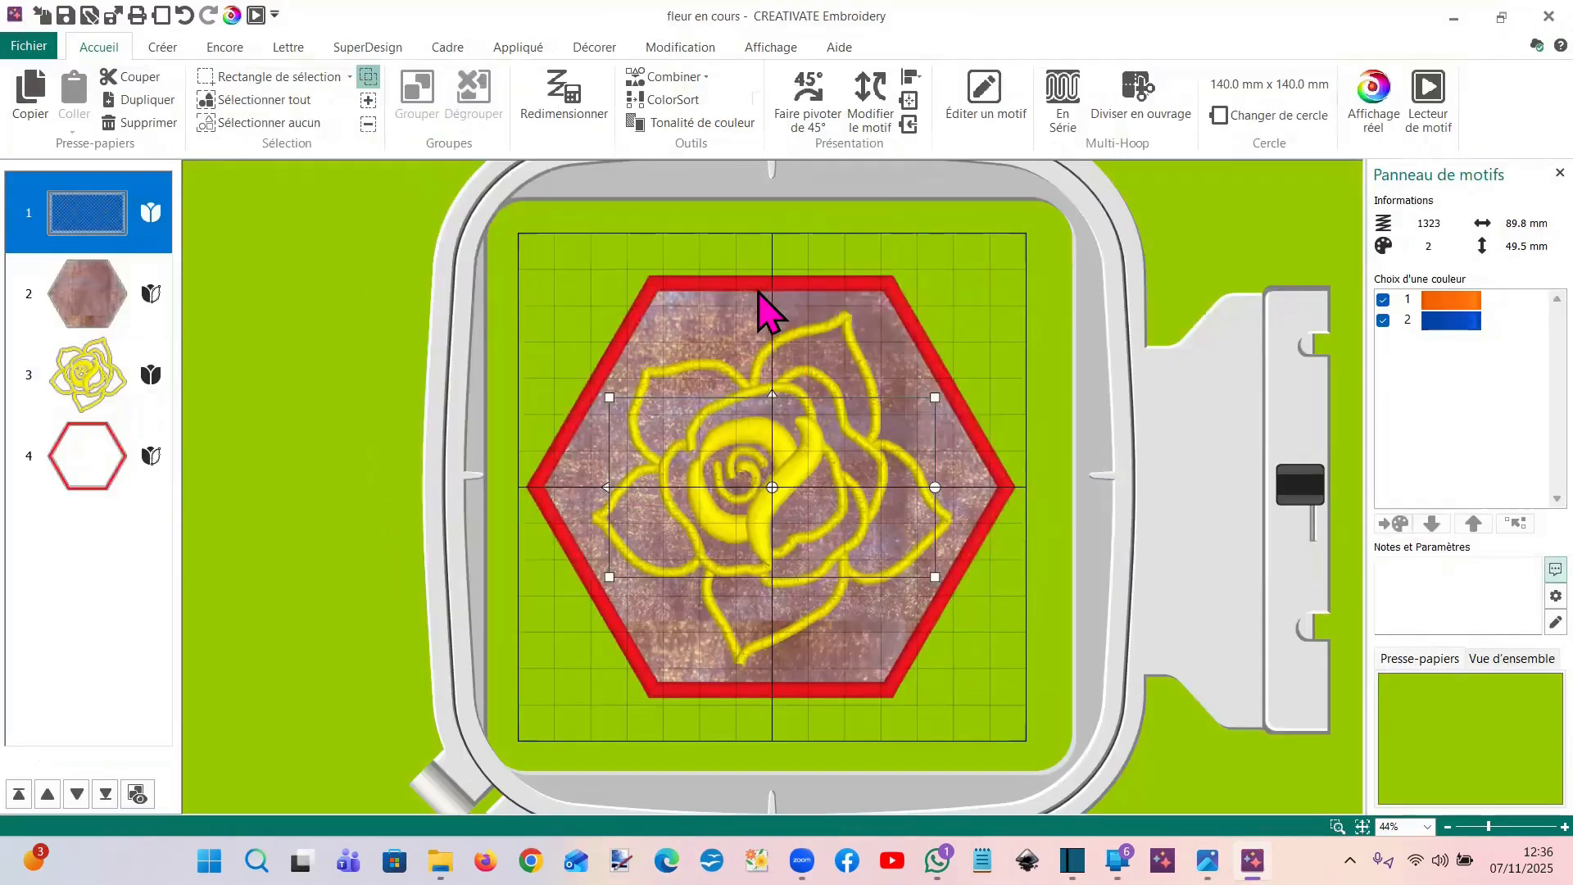
# Combine all four designs into one and open the combined design in Stitch Editor
pyautogui.click(375, 551)
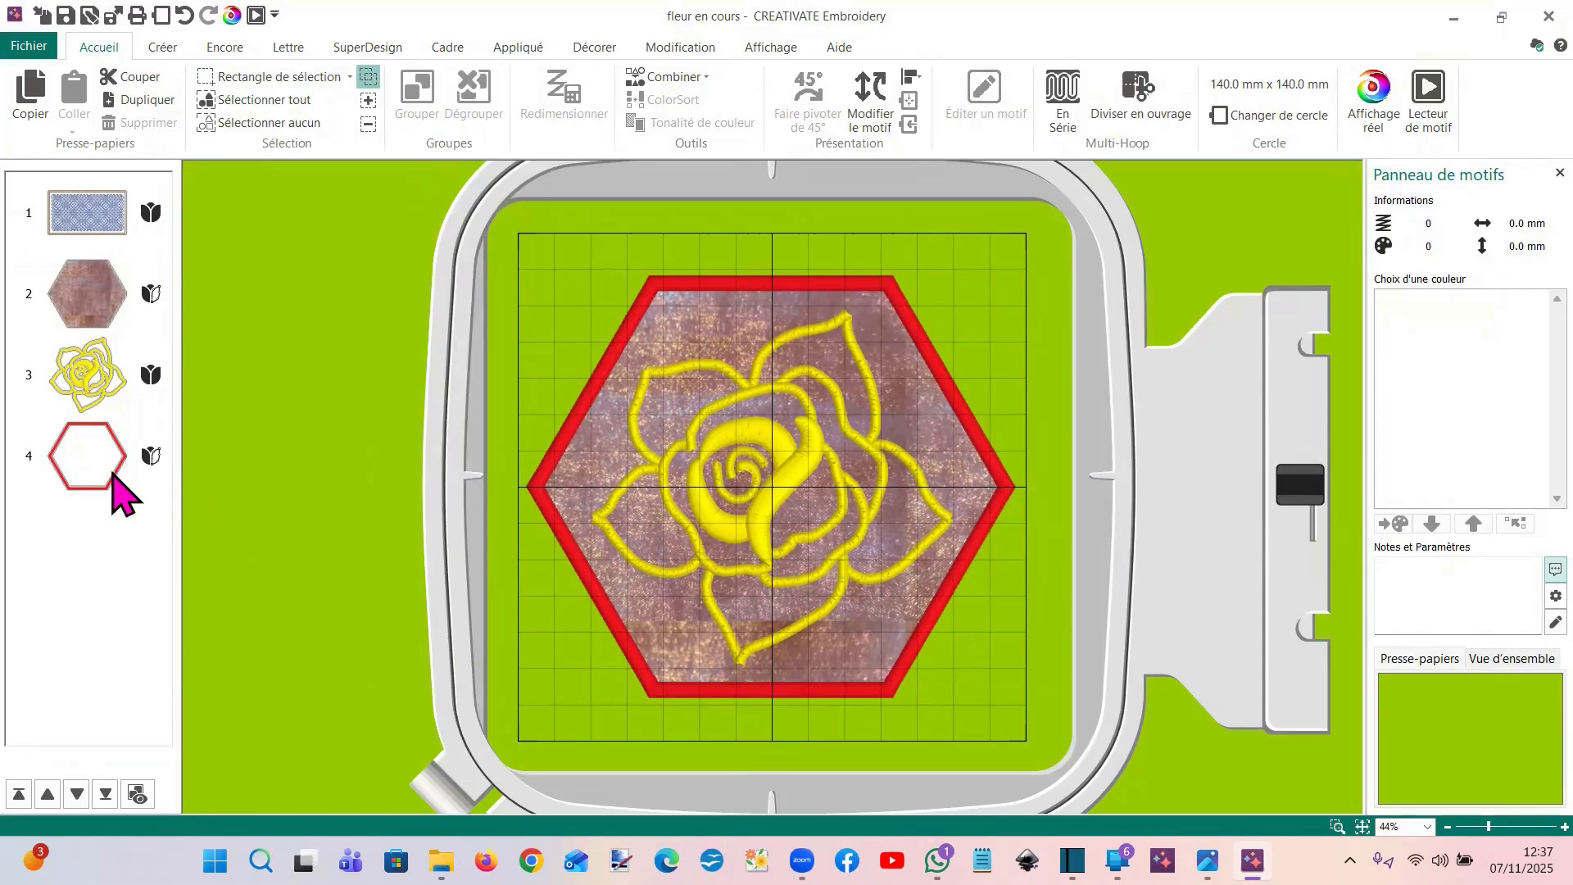
pyautogui.click(685, 76)
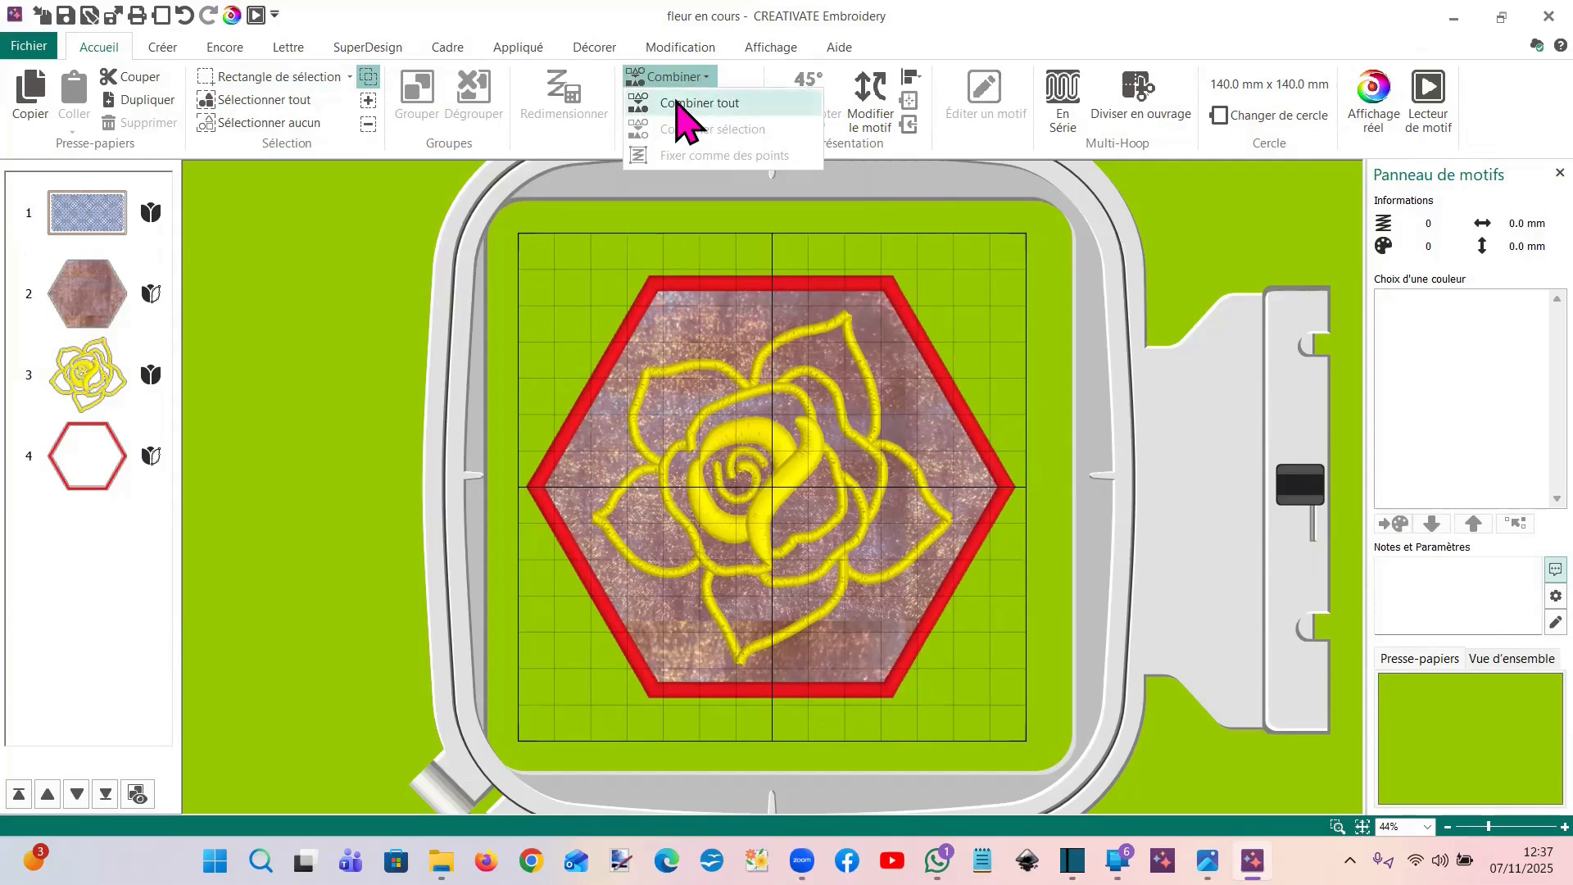
pyautogui.click(684, 104)
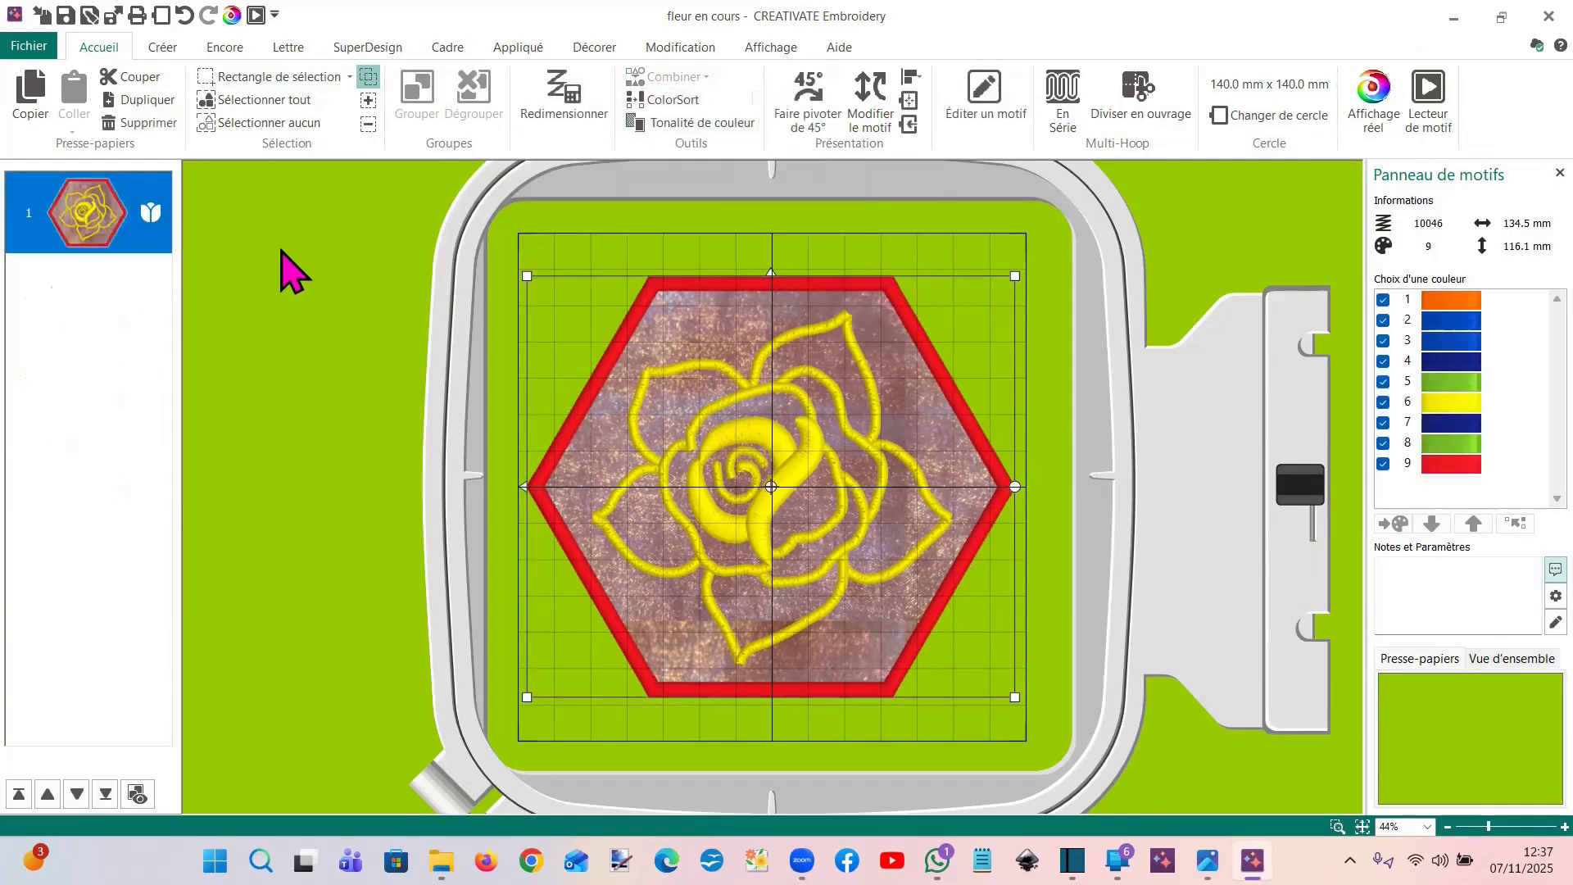
pyautogui.rightClick(147, 211)
pyautogui.click(174, 248)
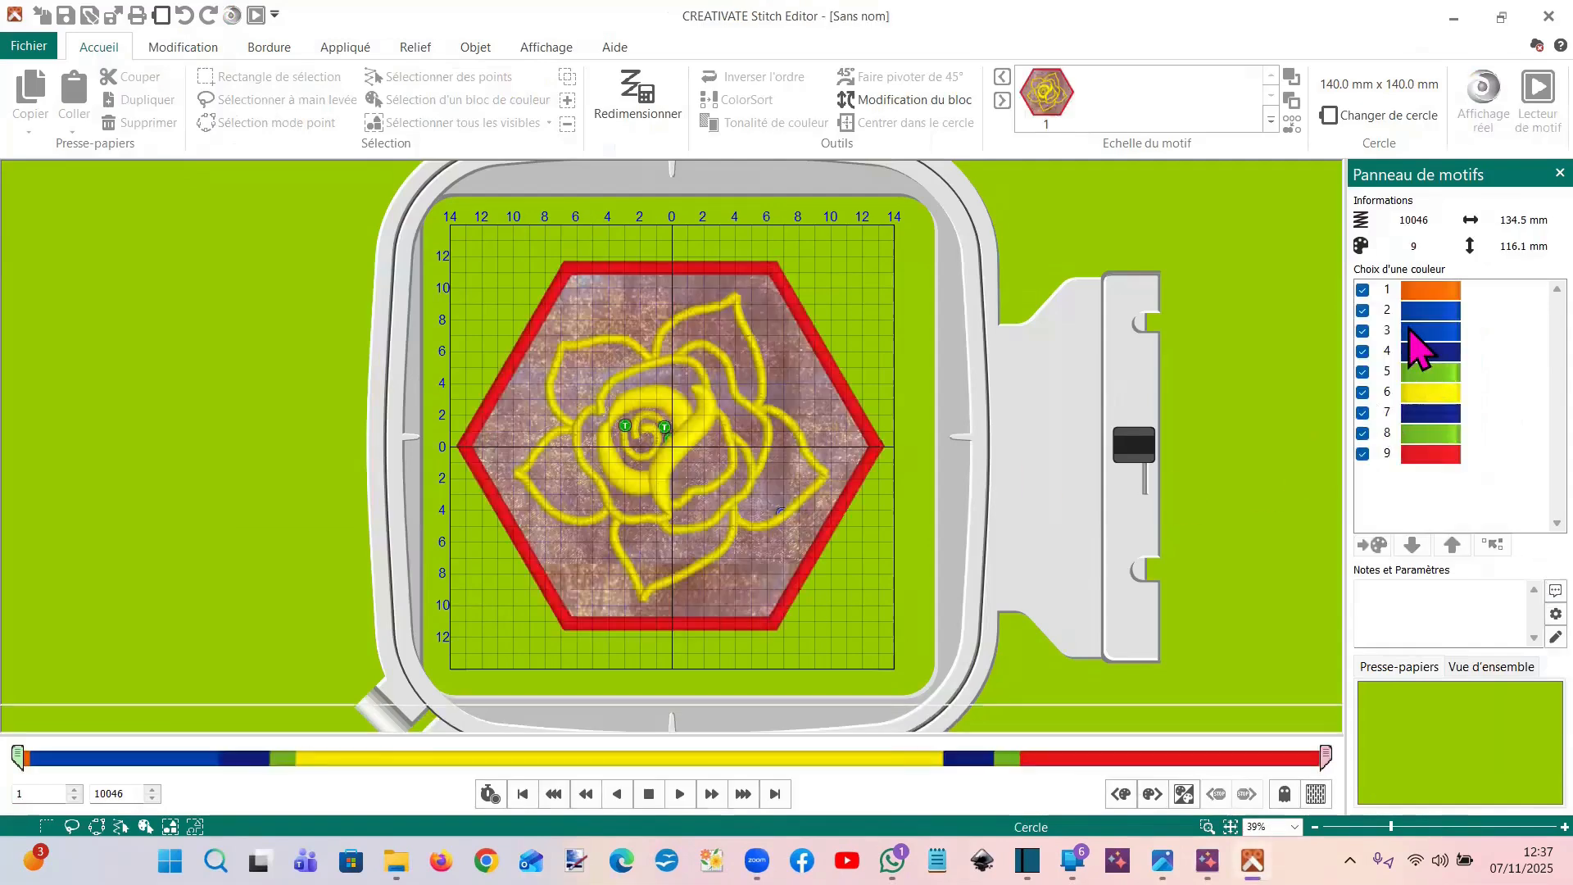
# Play the combined design in the design player to check the stitching order of the basting, crosshatch and hexagon
pyautogui.click(1534, 97)
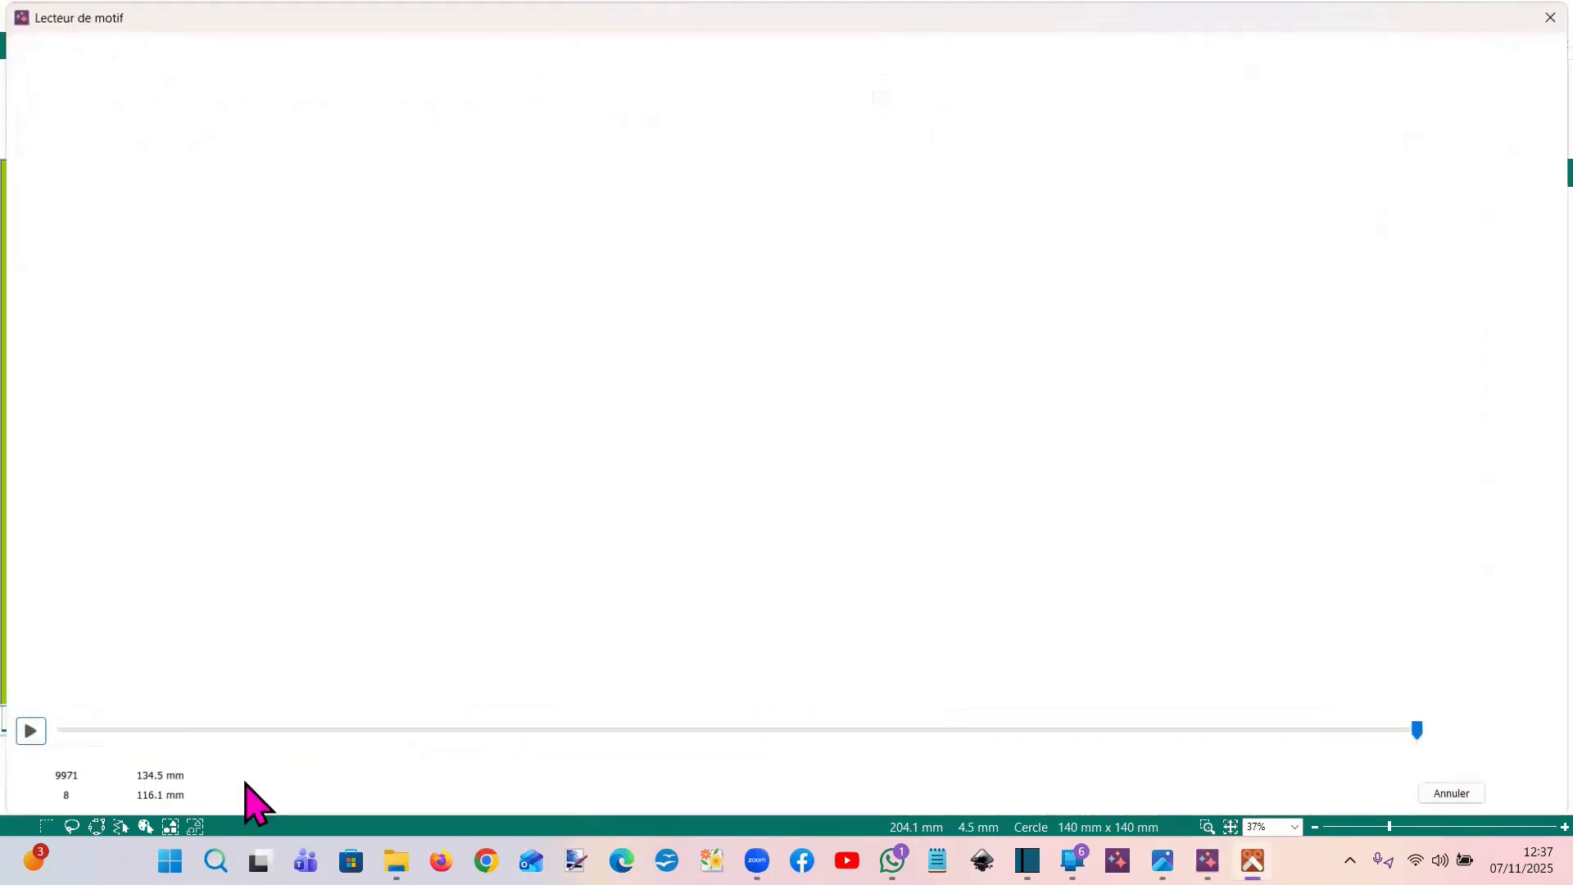
pyautogui.click(27, 731)
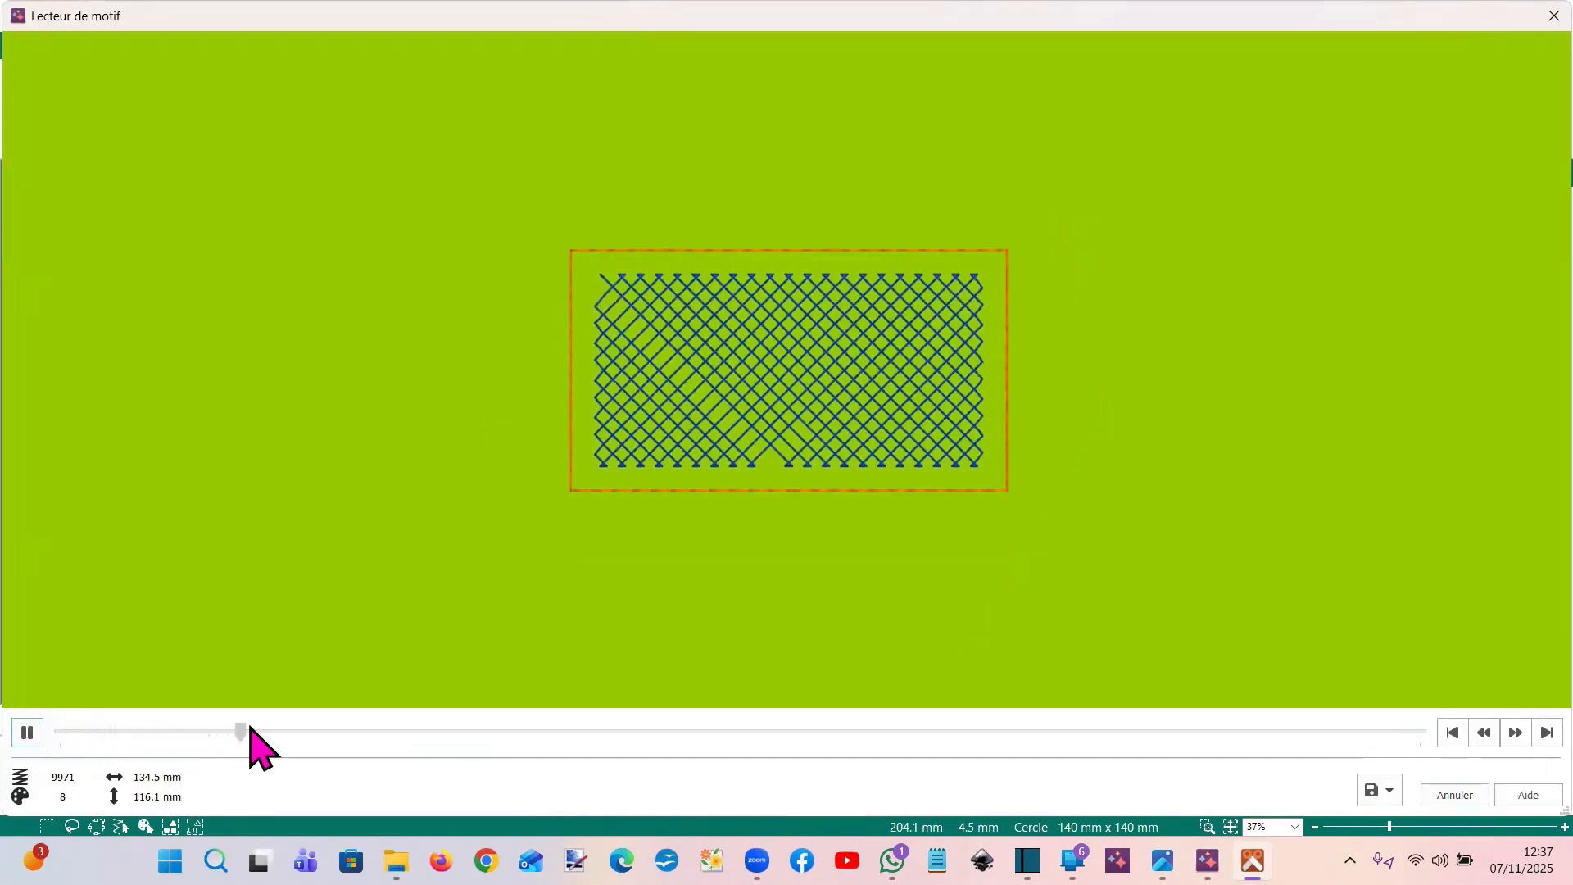
pyautogui.click(276, 729)
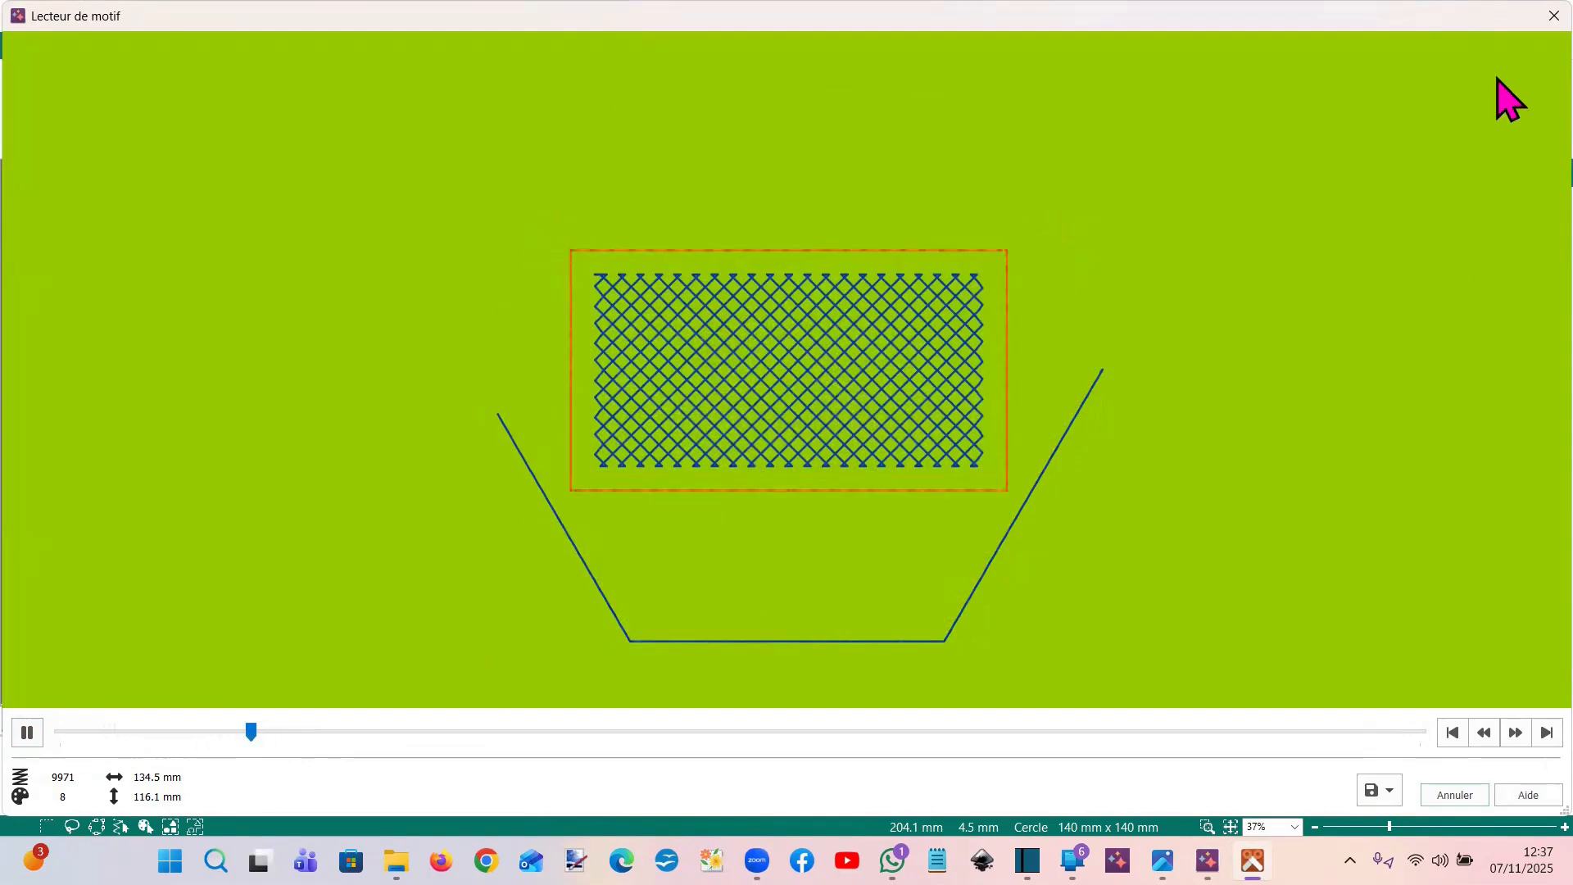
pyautogui.click(1552, 15)
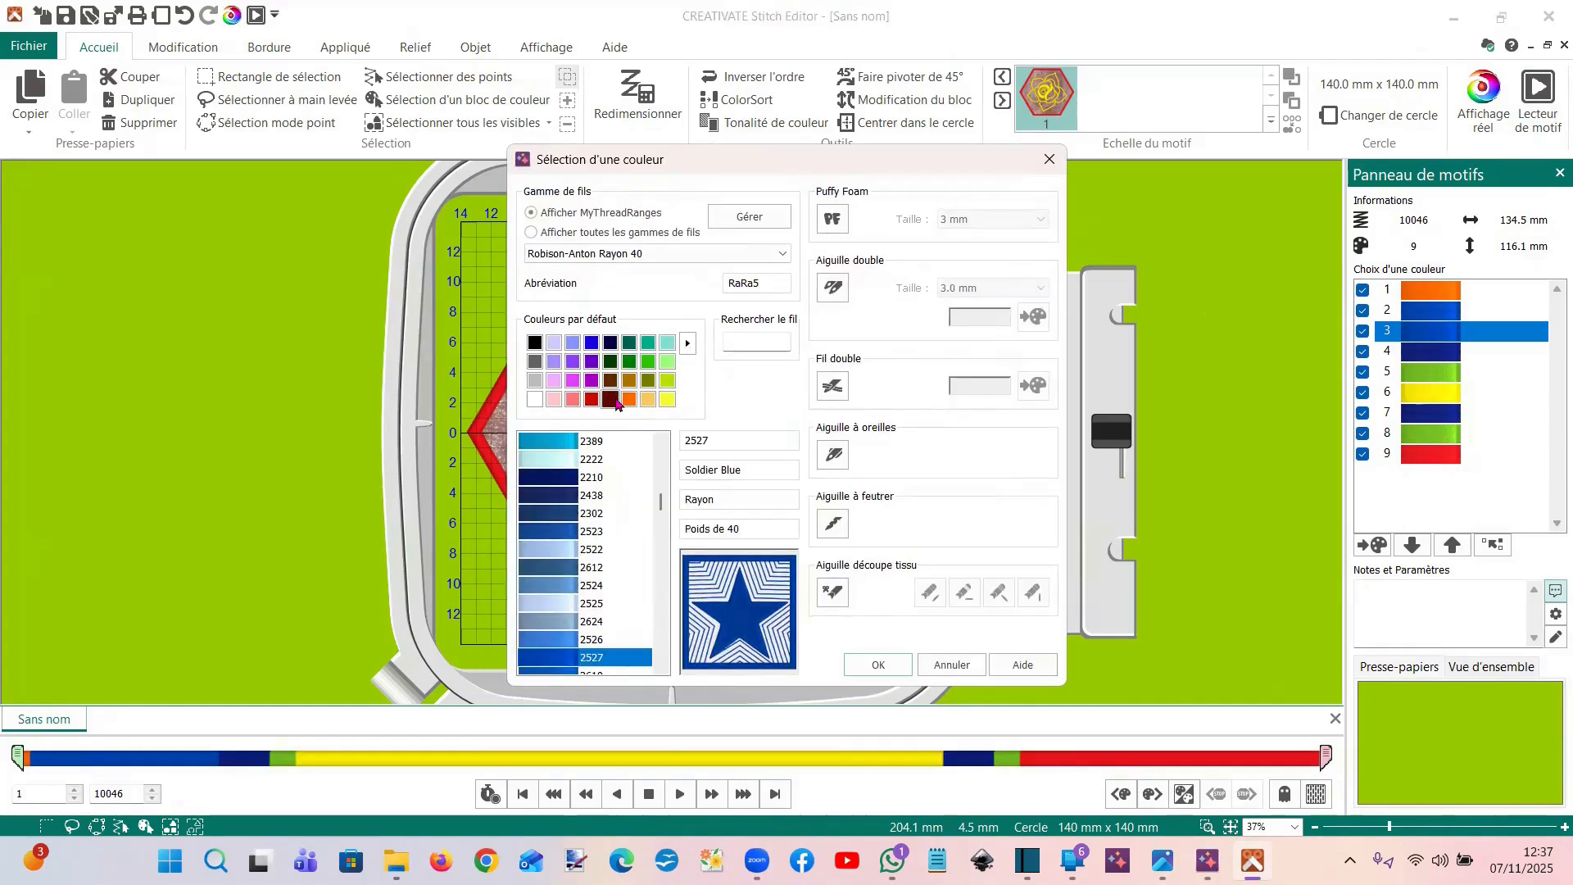
# Change thread colour 3 to golden brown and thread colour 7 to purple
pyautogui.click(630, 380)
pyautogui.click(883, 663)
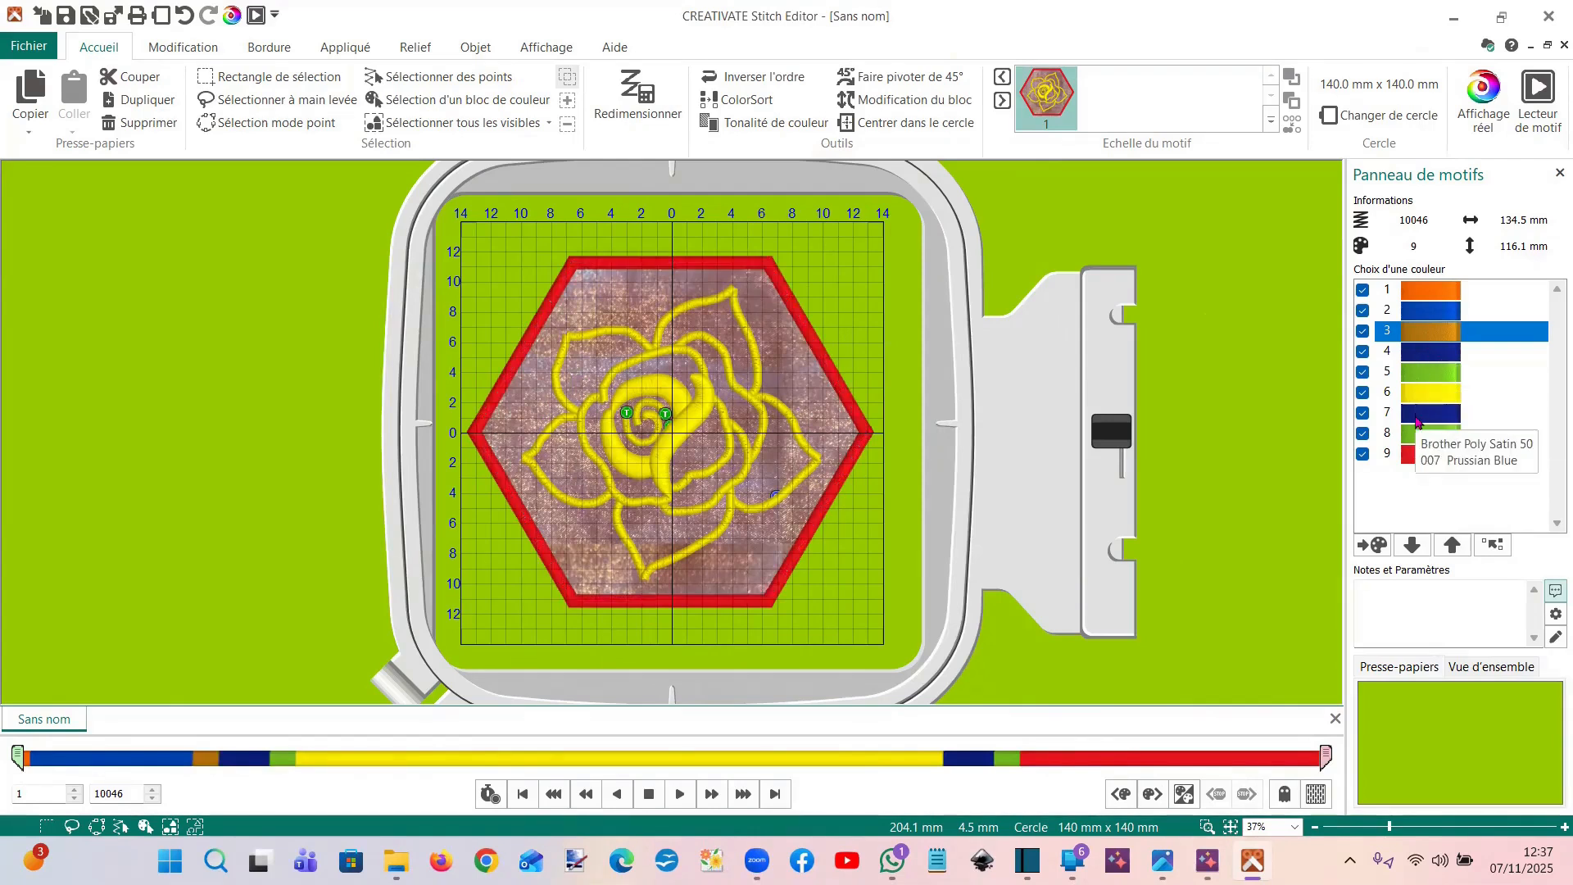
pyautogui.click(1418, 413)
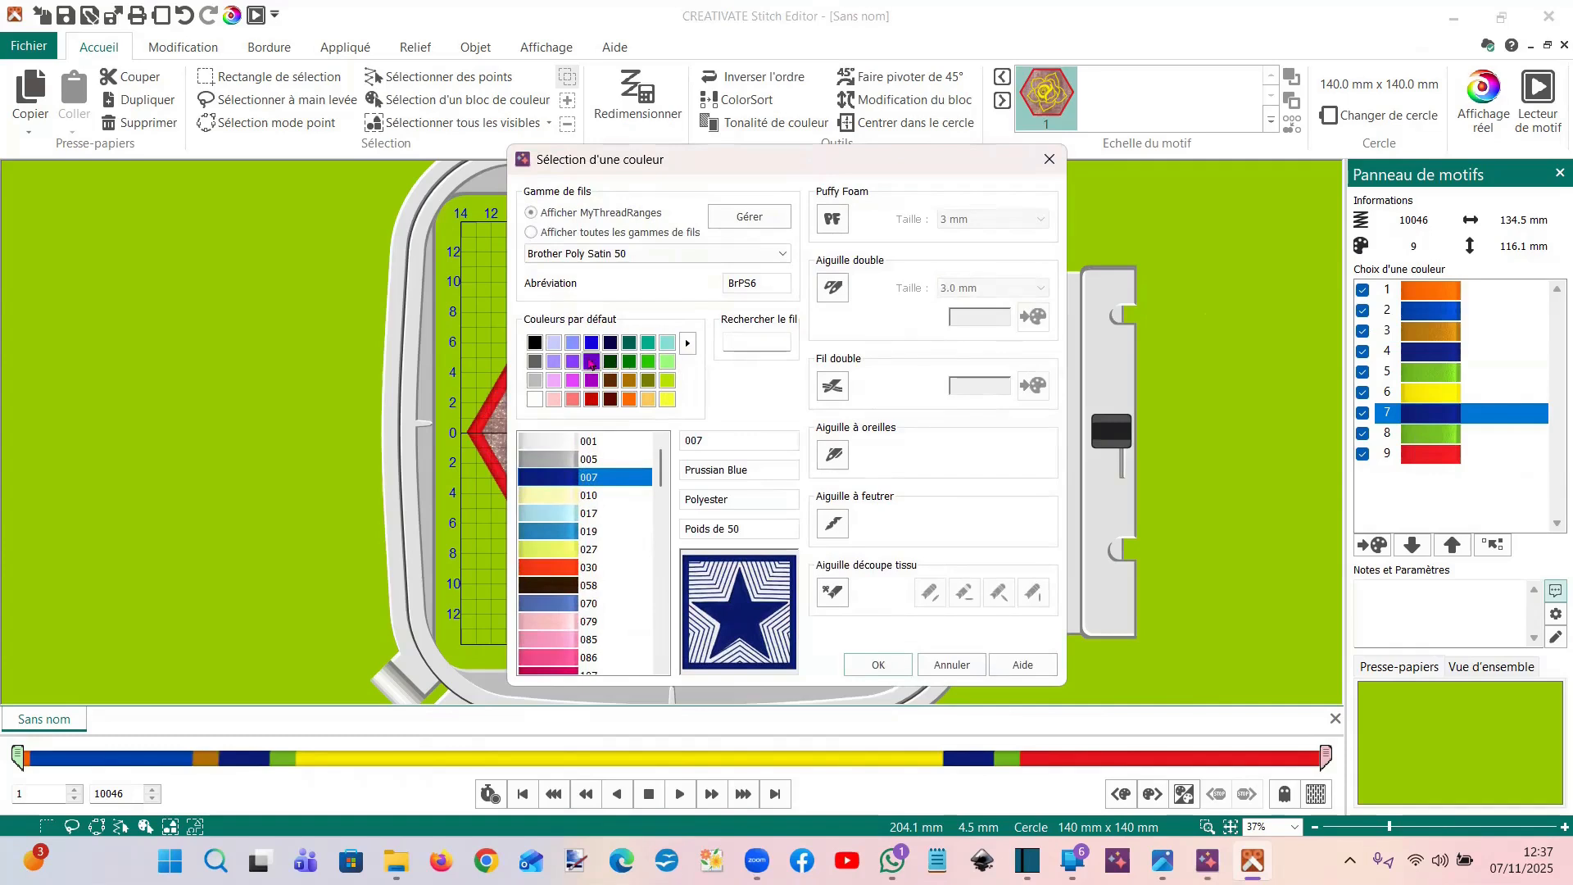
pyautogui.click(591, 363)
pyautogui.click(876, 665)
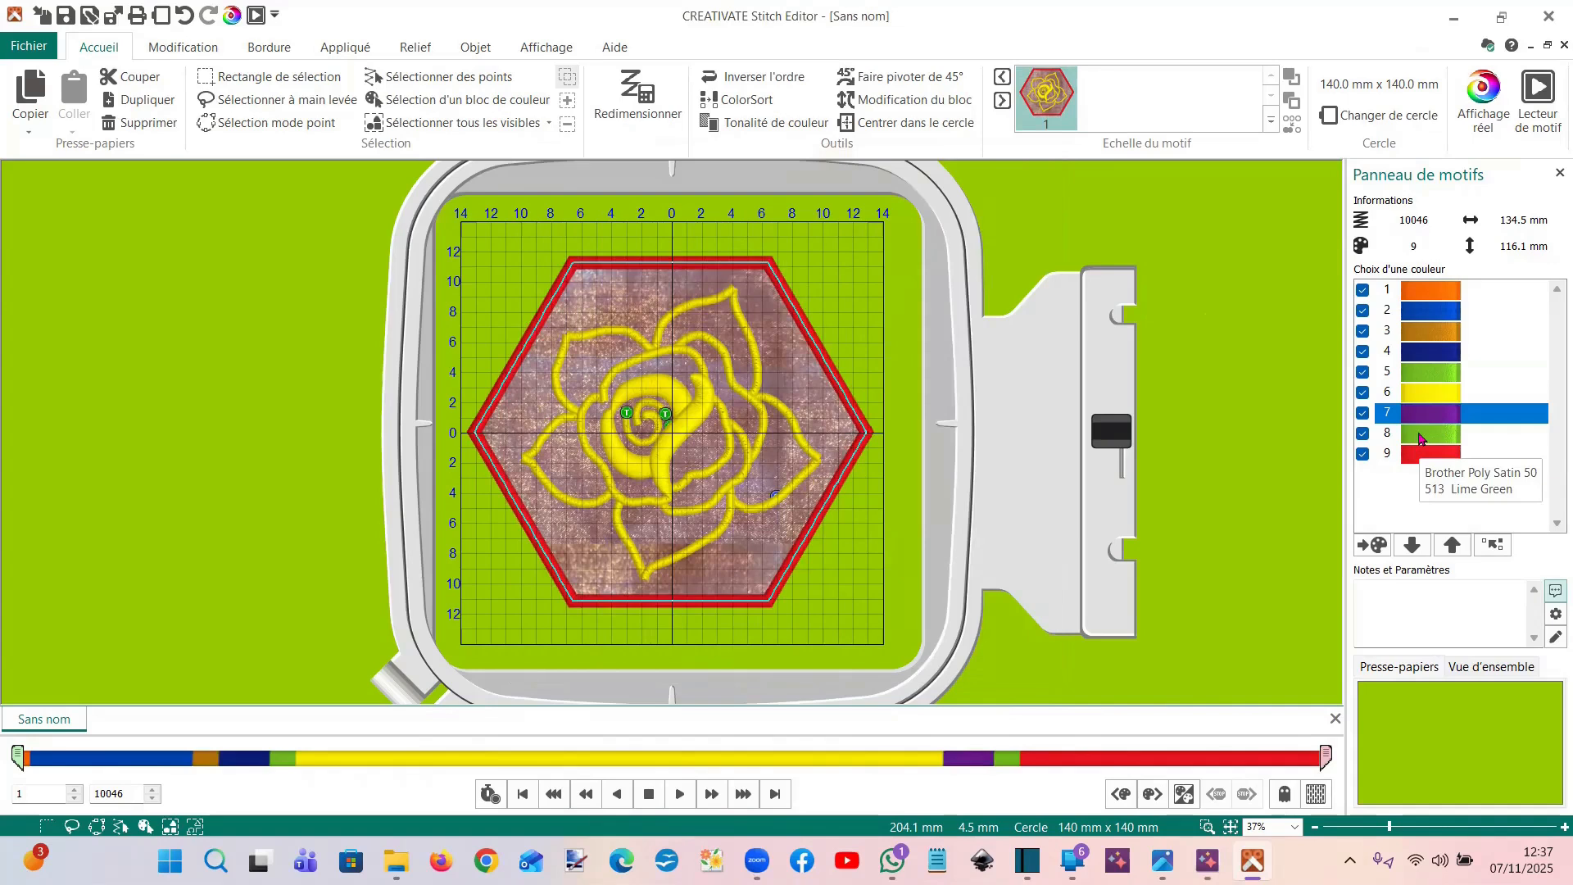
# Change thread colour 8 to 517 Dark Olive in the Brother Poly Satin 50 range
pyautogui.doubleClick(1422, 439)
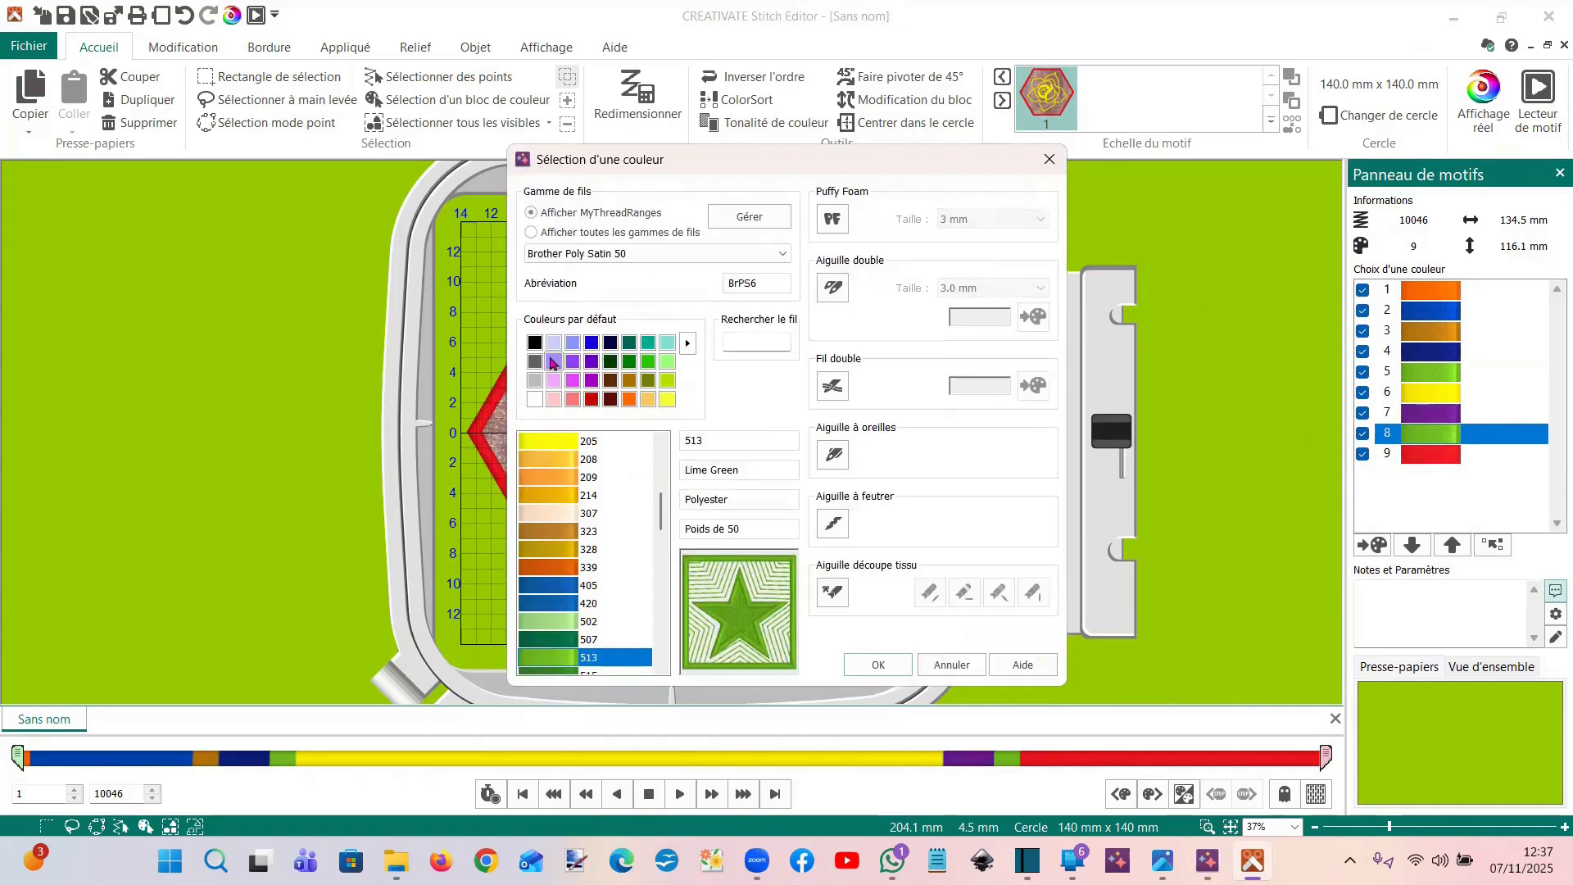
pyautogui.click(553, 362)
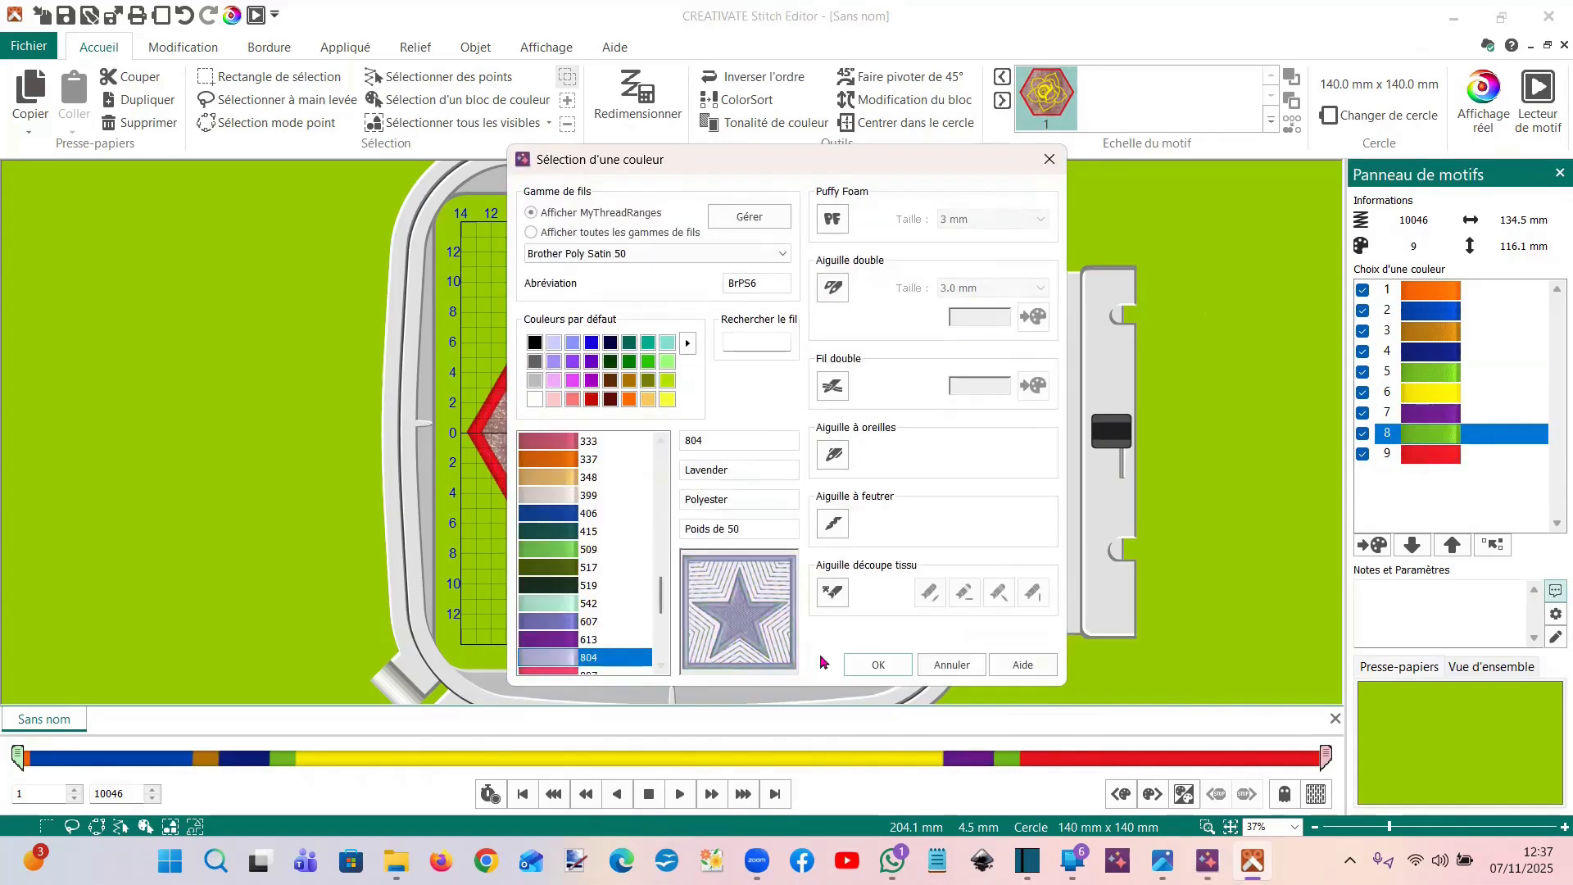
pyautogui.click(555, 567)
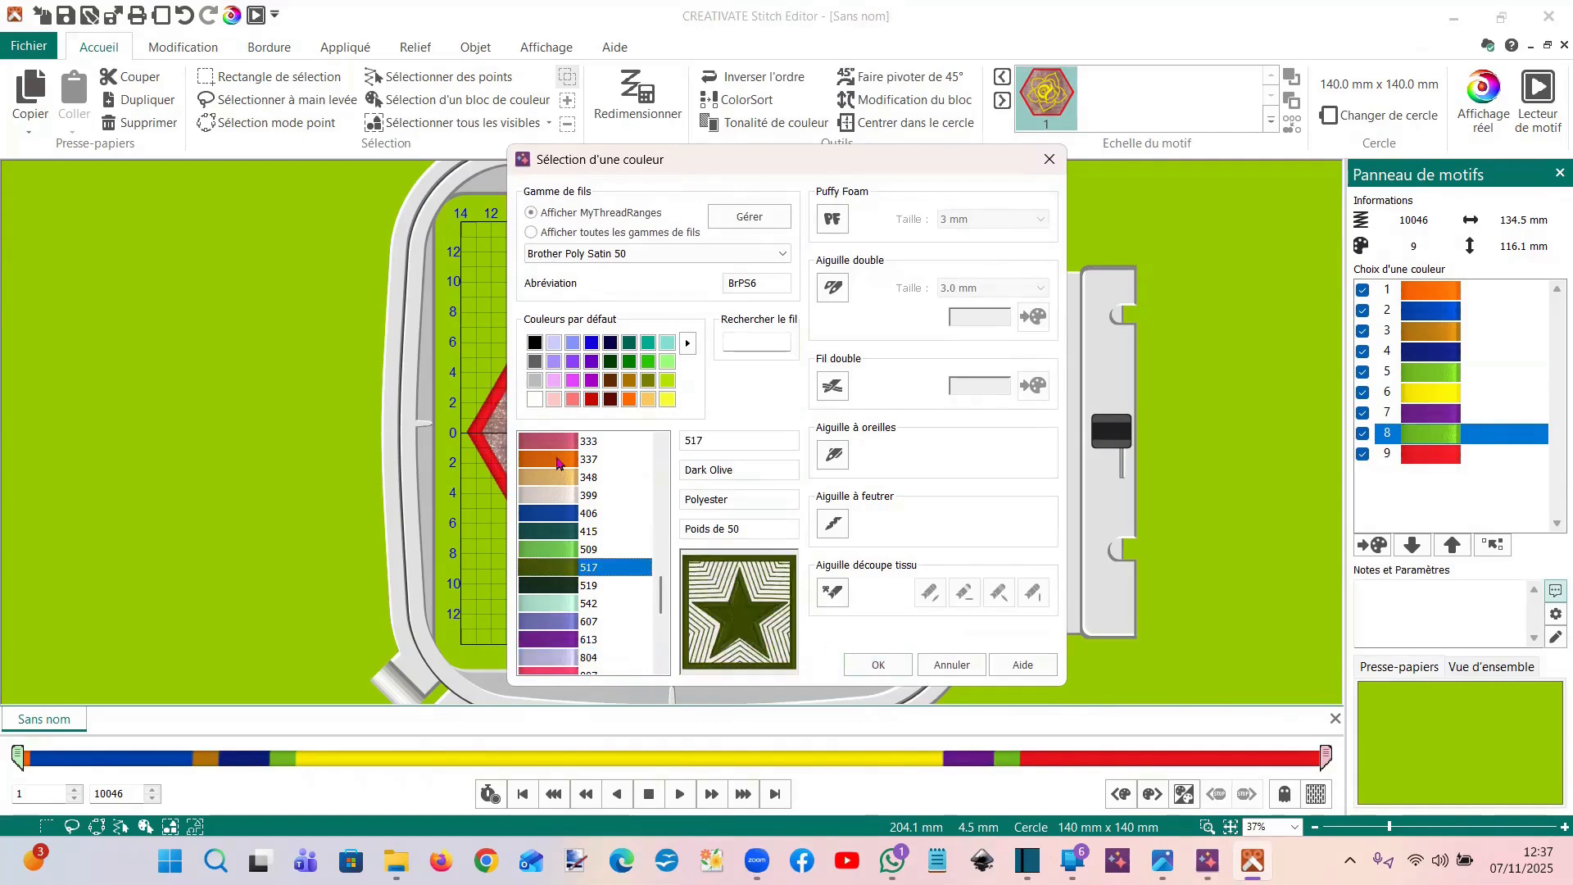
pyautogui.click(876, 664)
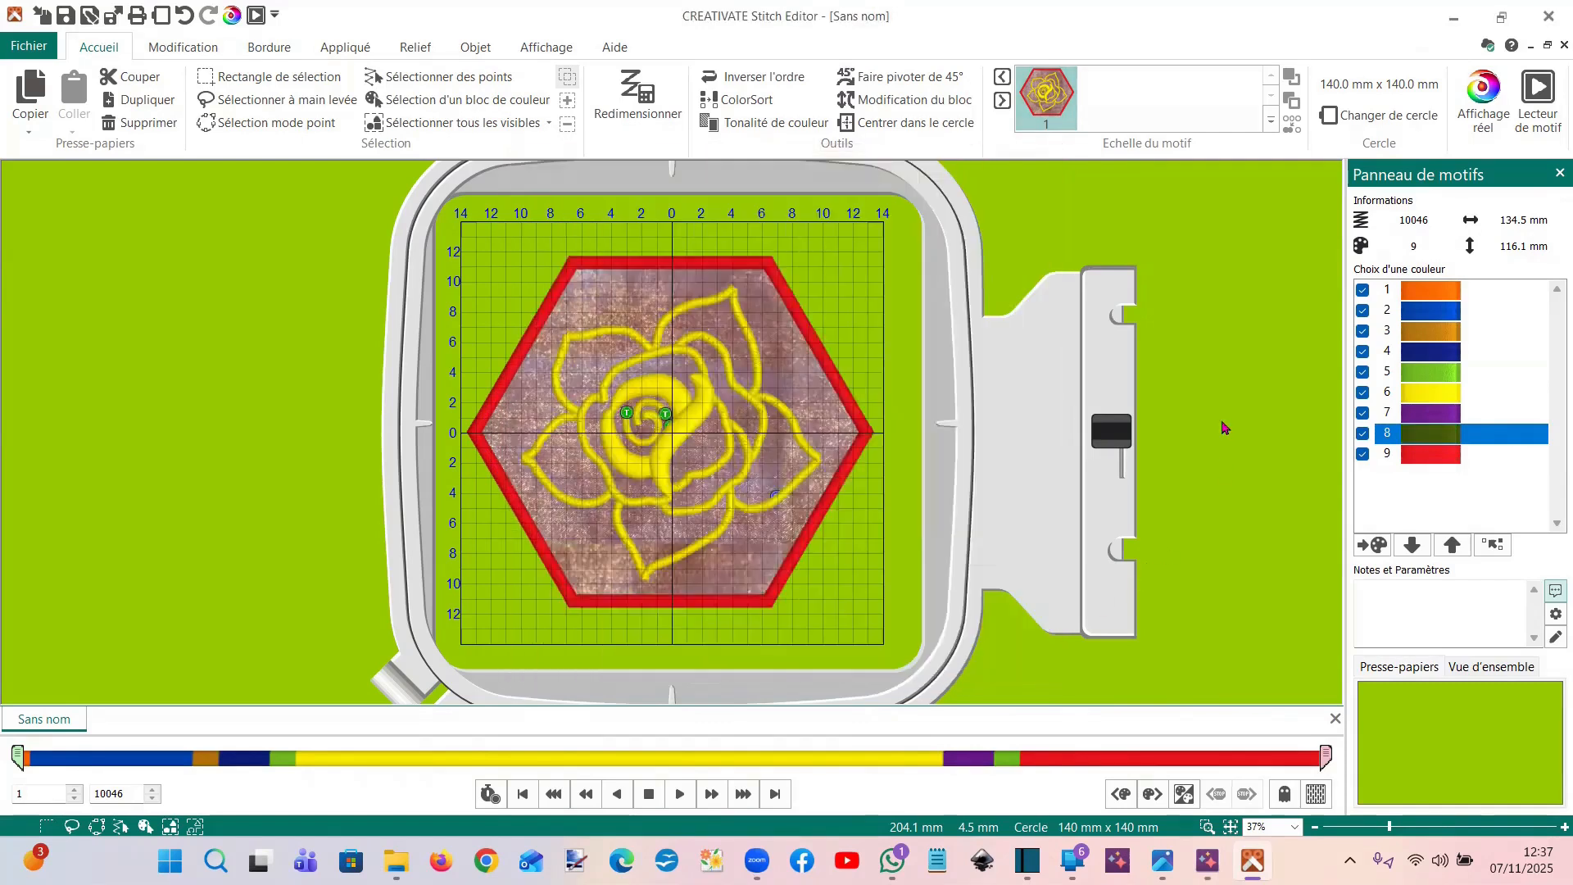
# Play the recoloured design in the design player up to the rose outline to check the stitching order
pyautogui.click(1532, 93)
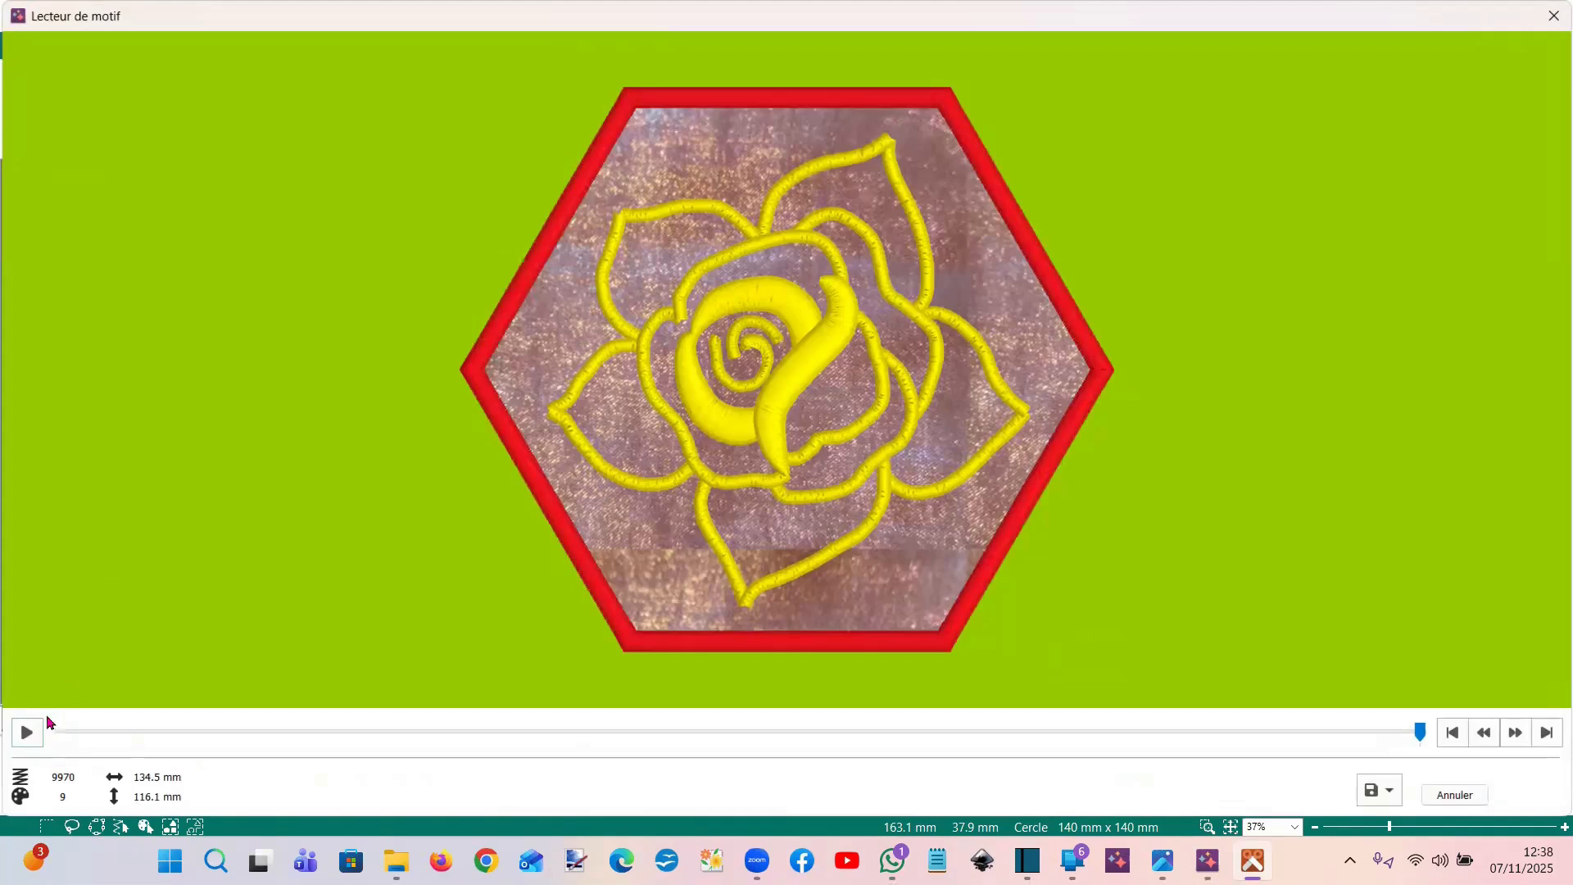
pyautogui.click(27, 732)
pyautogui.moveTo(59, 730); pyautogui.dragTo(702, 724)
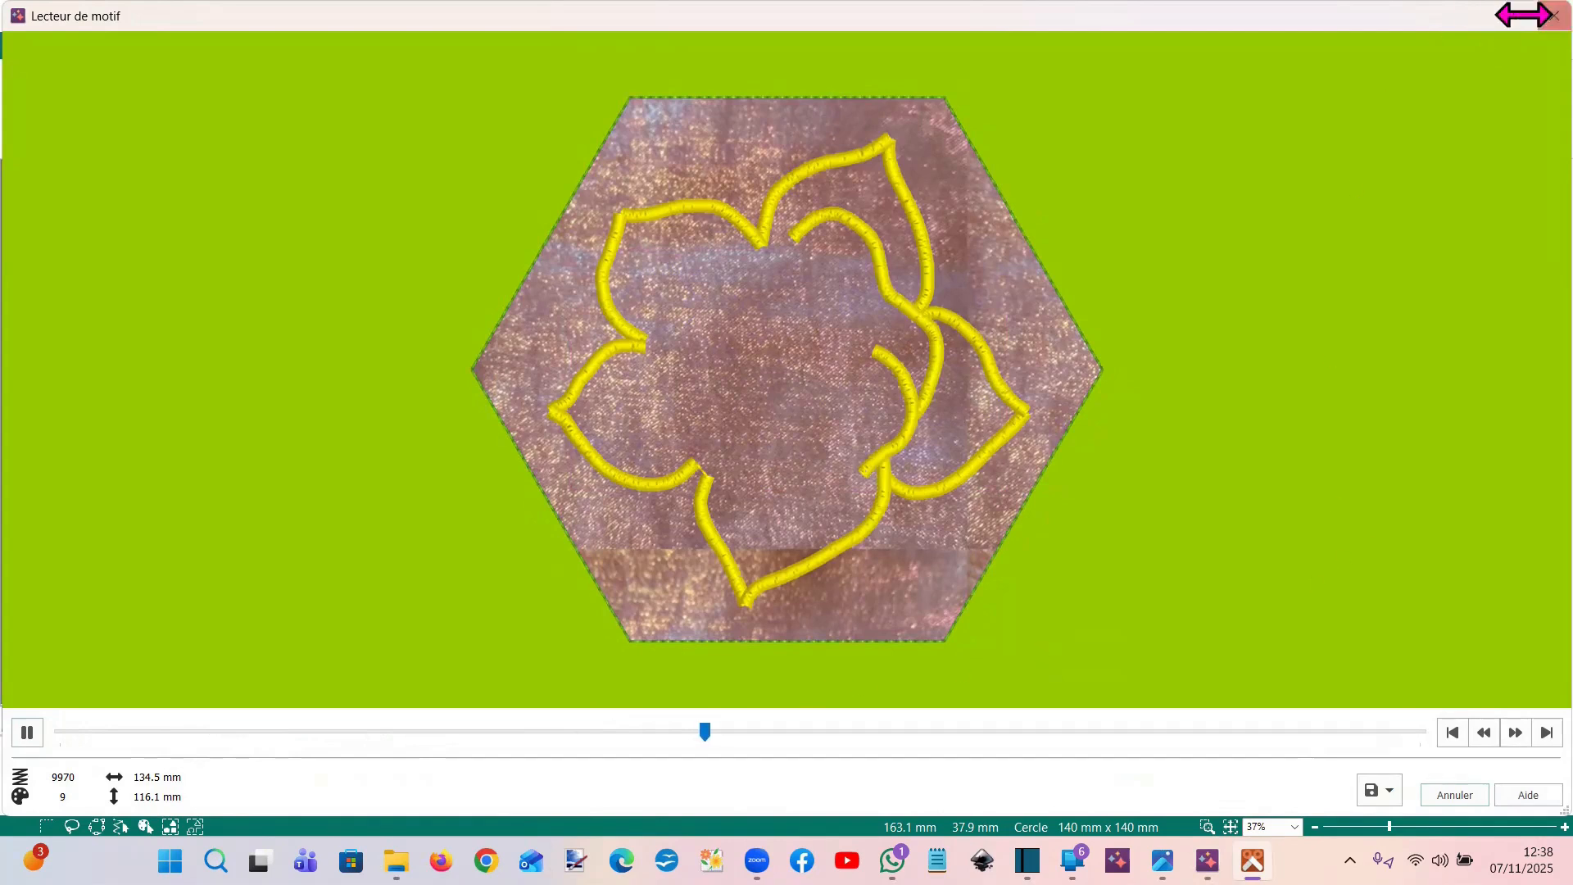
pyautogui.click(1552, 17)
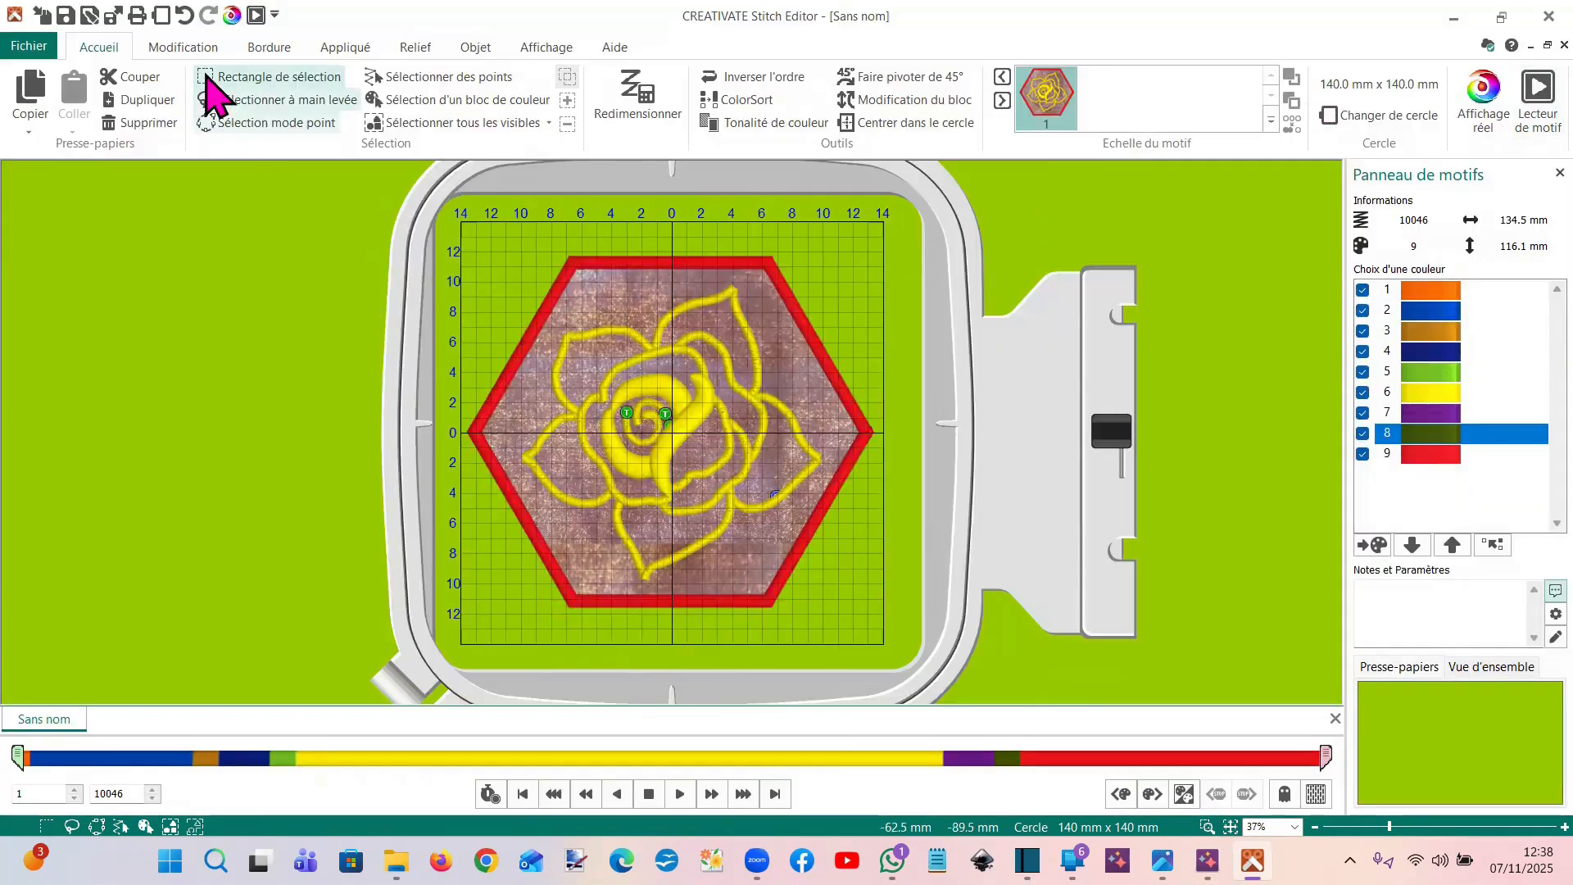
# Add a baste line around the visible stitches of the whole design and try to play it in the design player
pyautogui.click(178, 47)
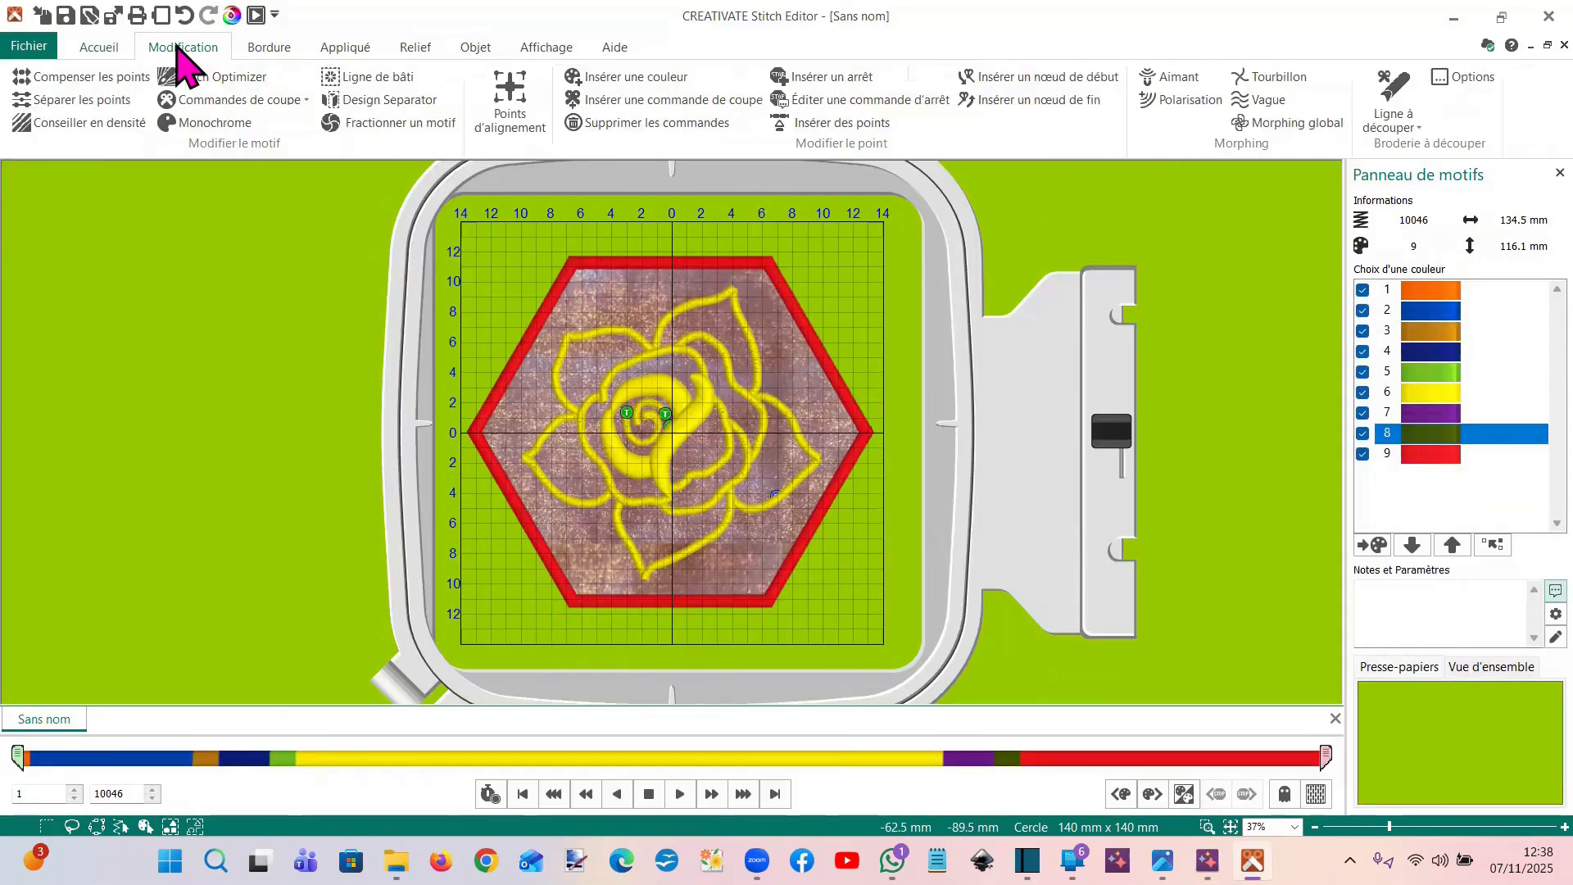
pyautogui.click(359, 77)
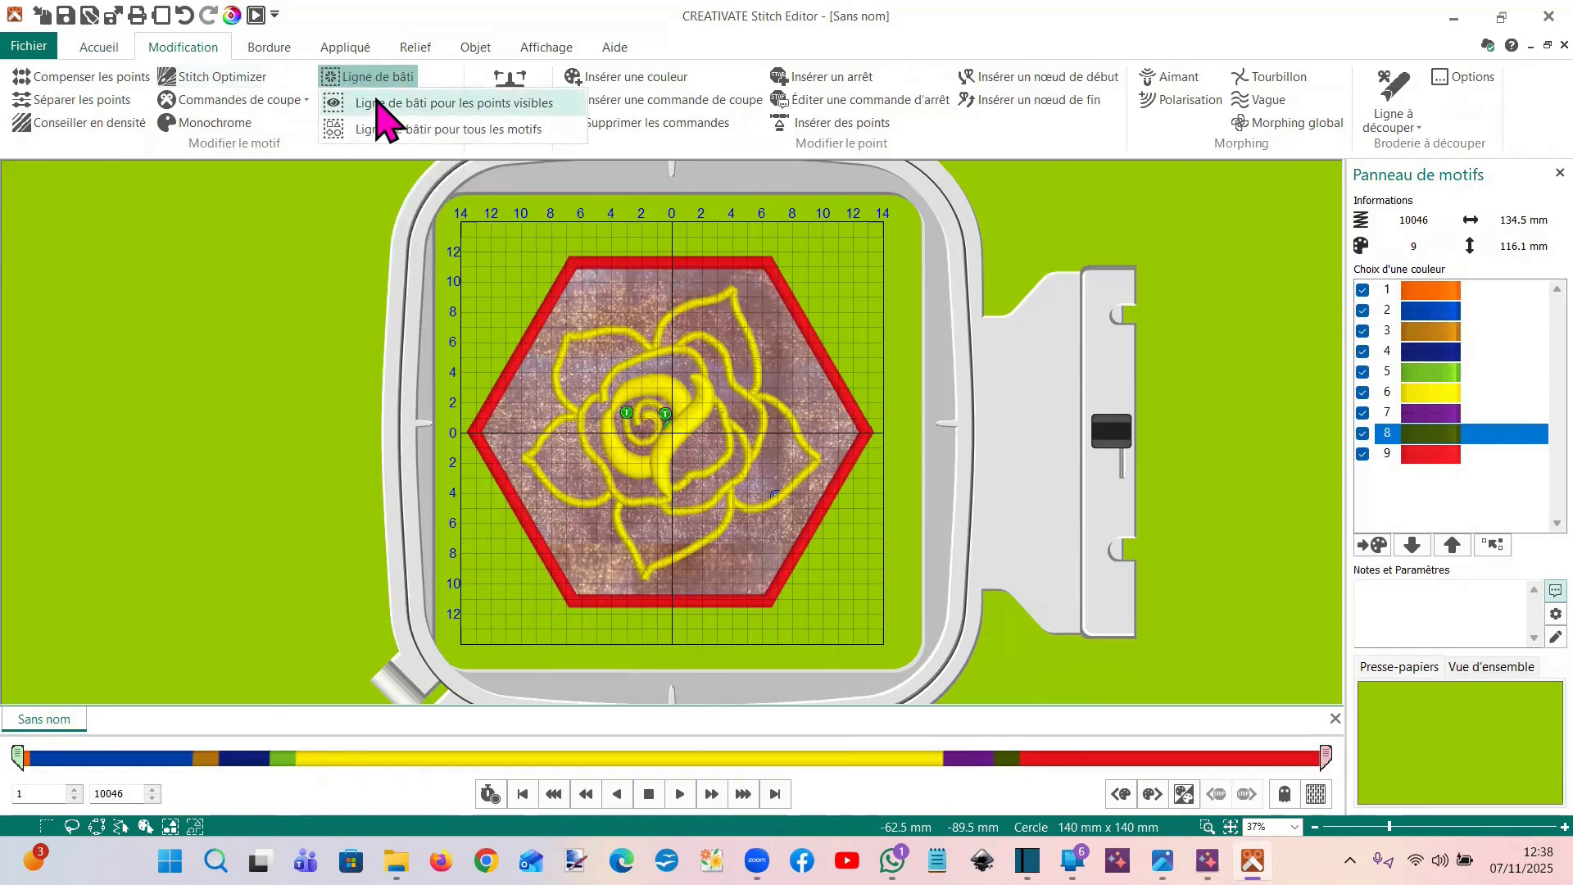
pyautogui.click(380, 103)
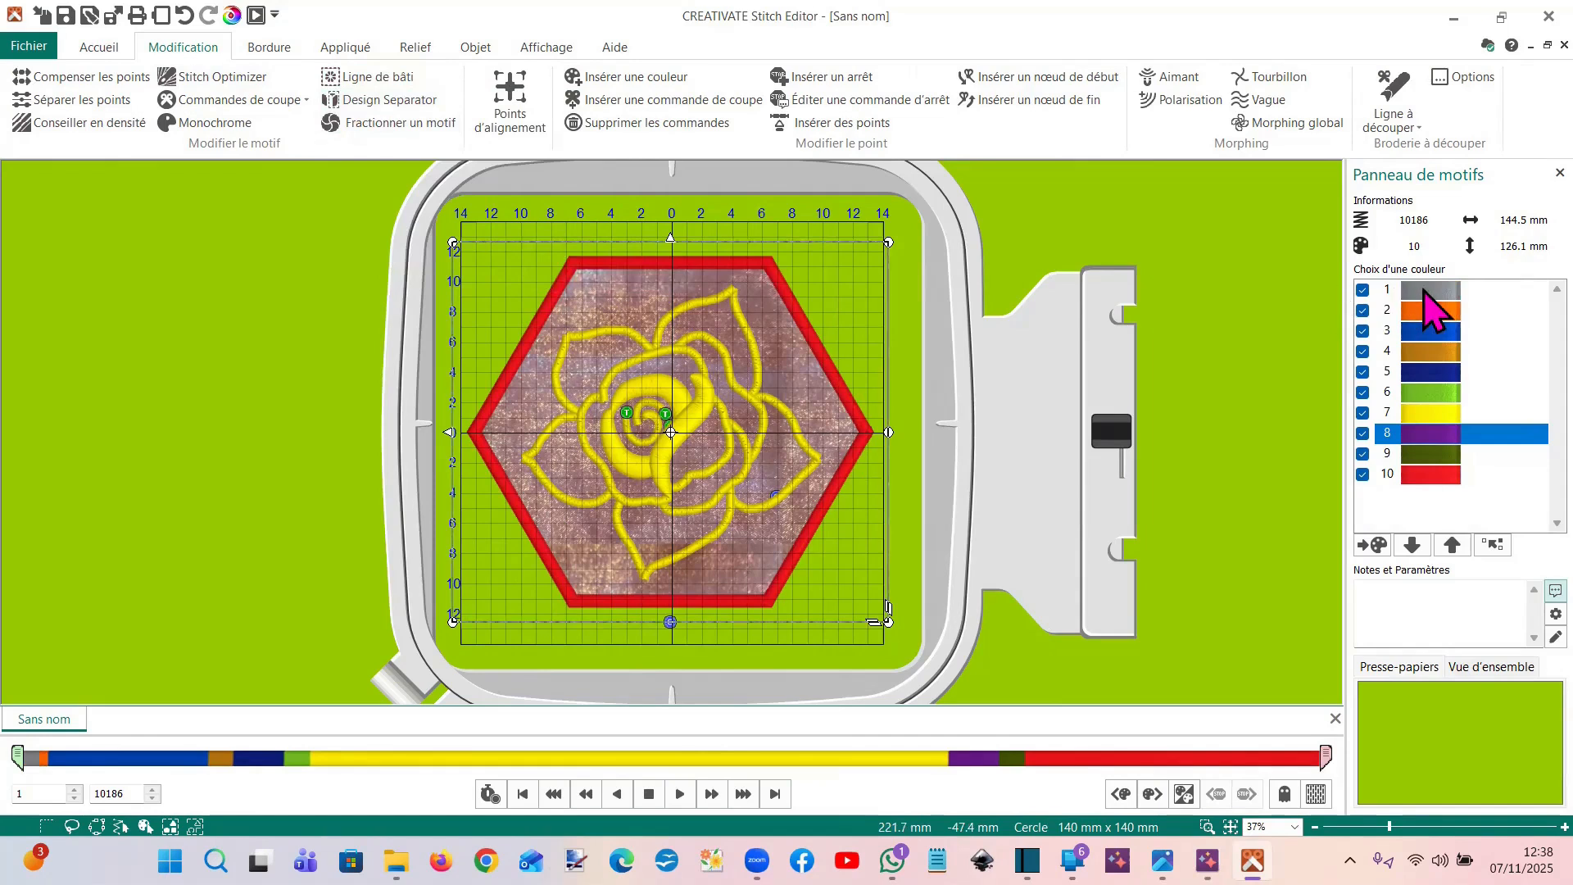
pyautogui.moveTo(1430, 308)
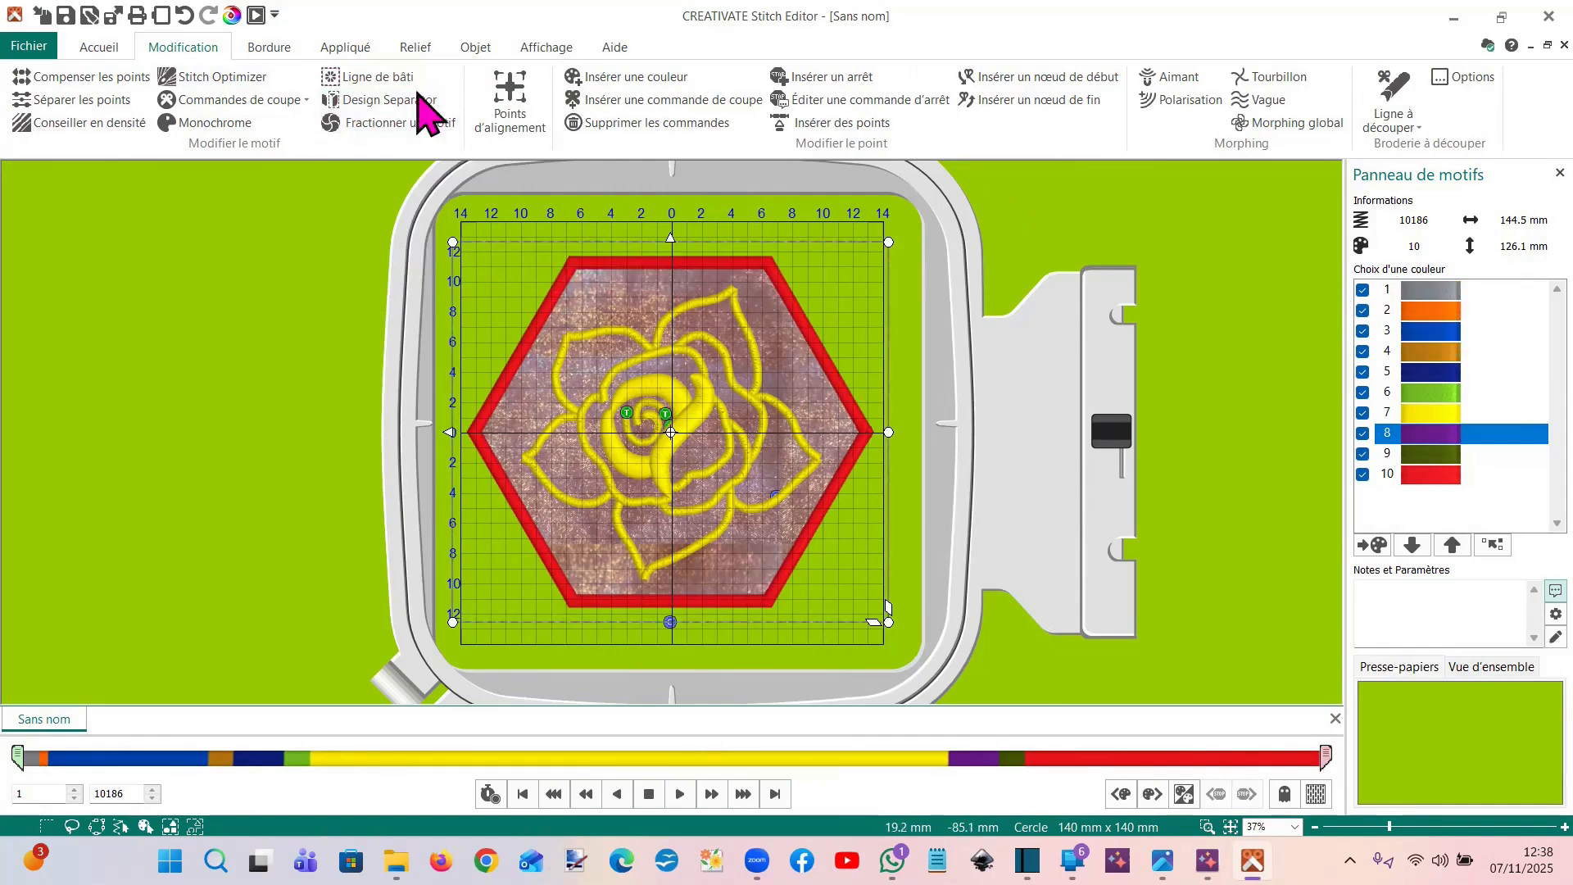
pyautogui.click(257, 14)
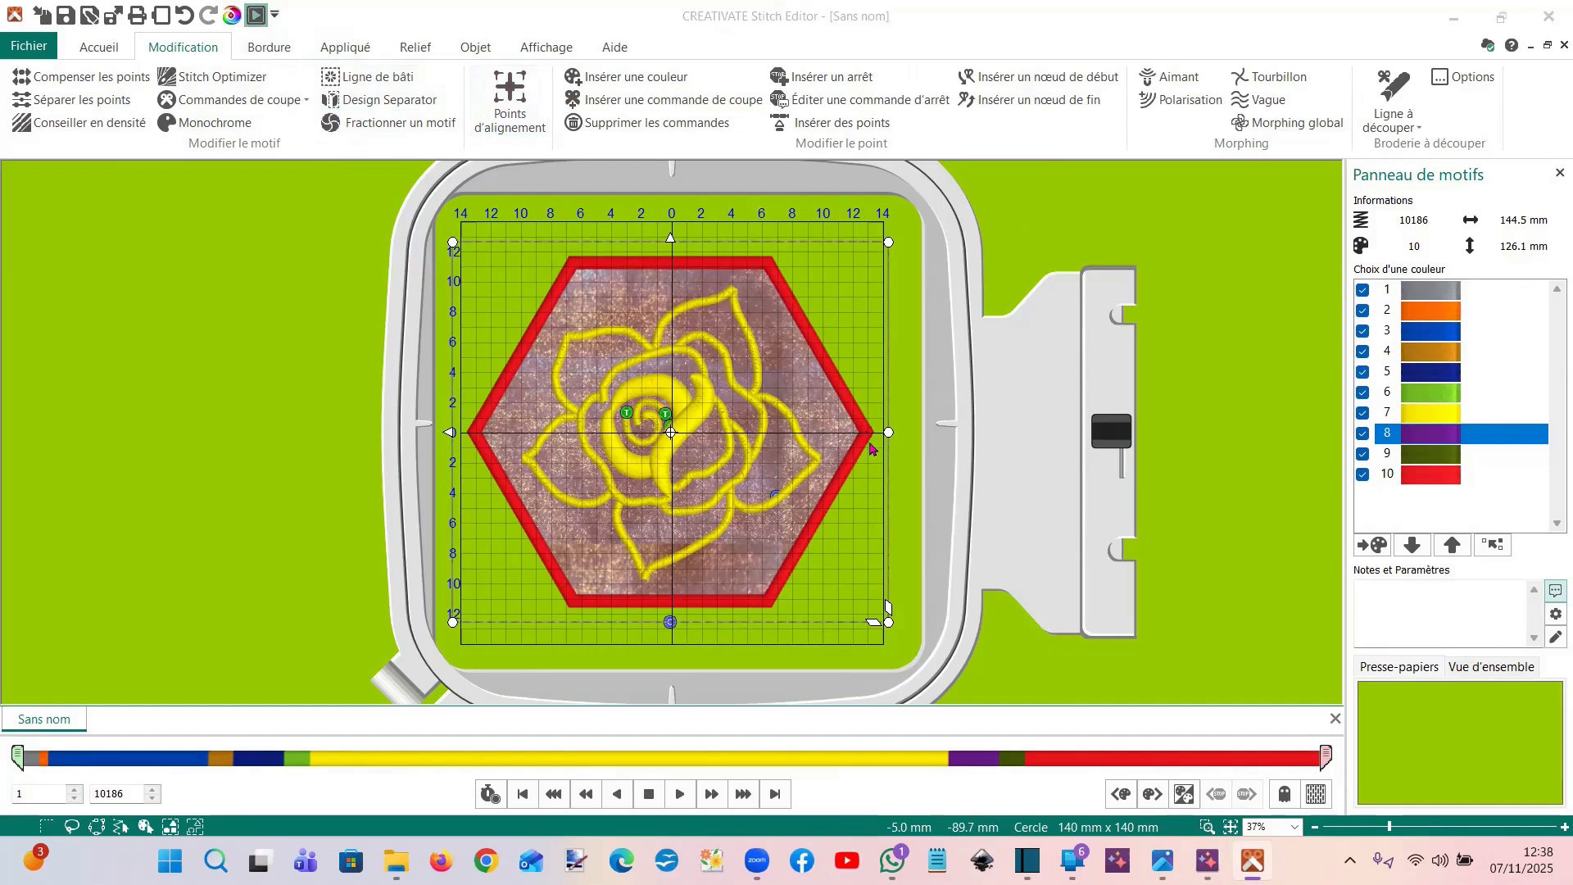
pyautogui.click(912, 473)
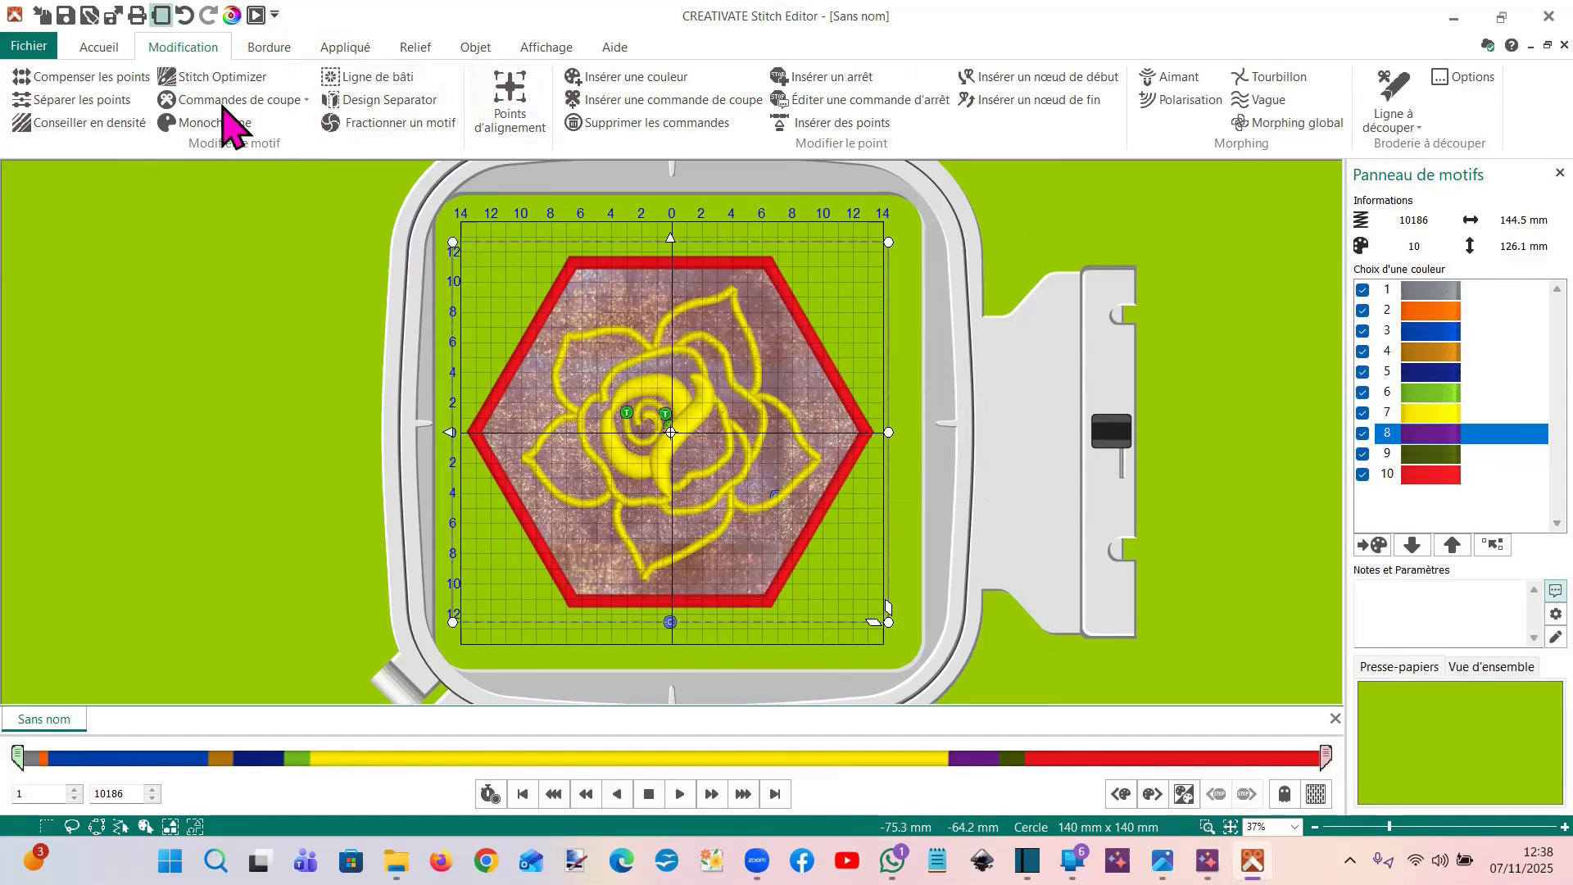
# Change the hoop to a custom size 150 mm wide and 150 mm high
pyautogui.click(667, 309)
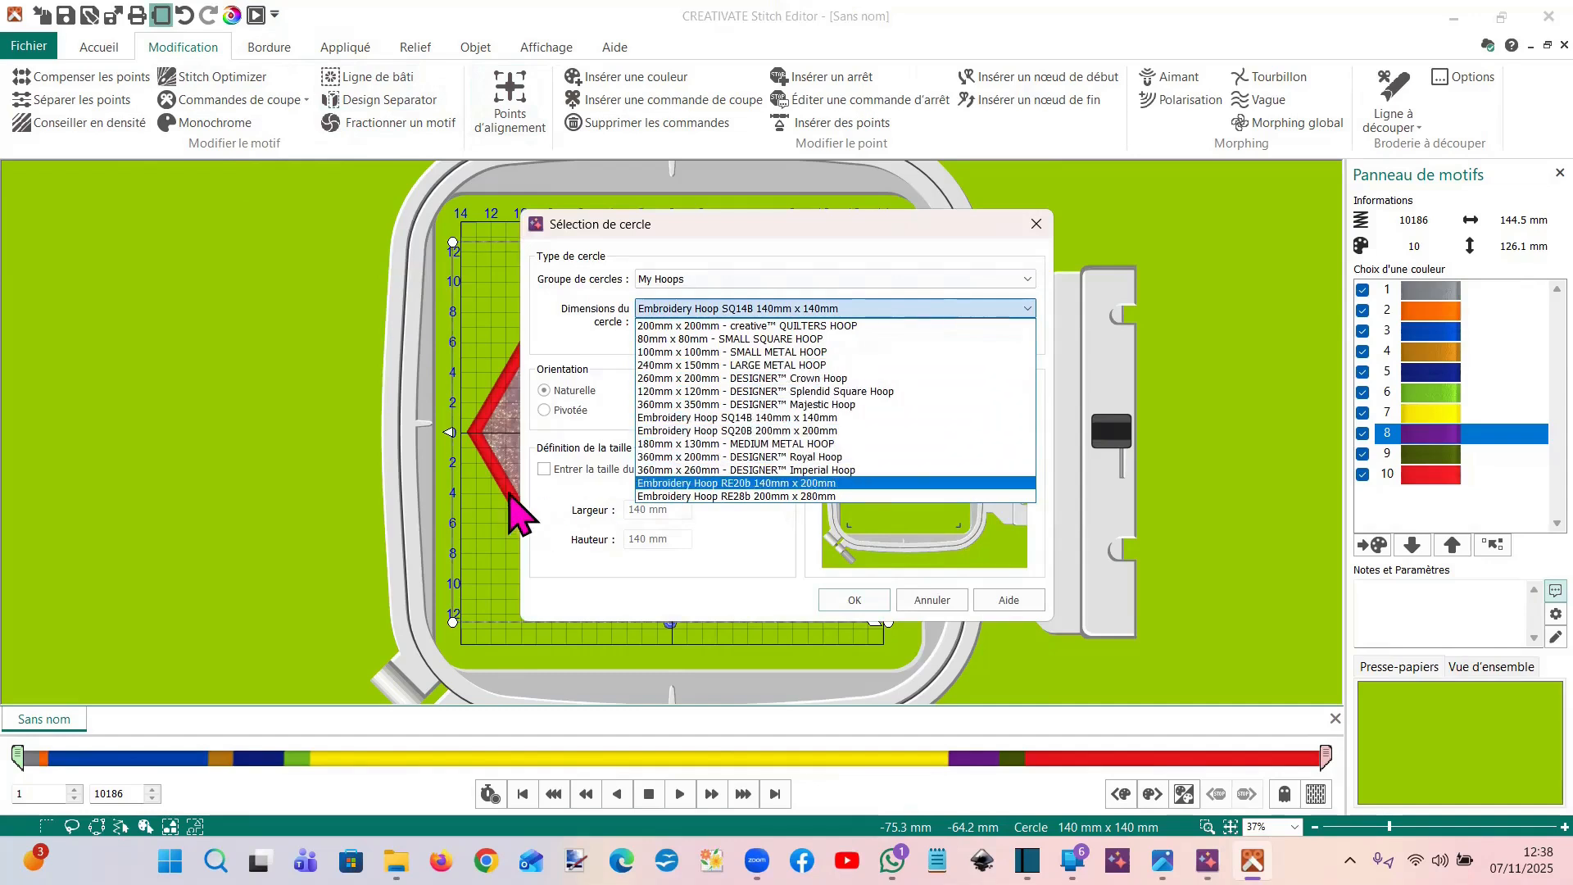
pyautogui.click(544, 467)
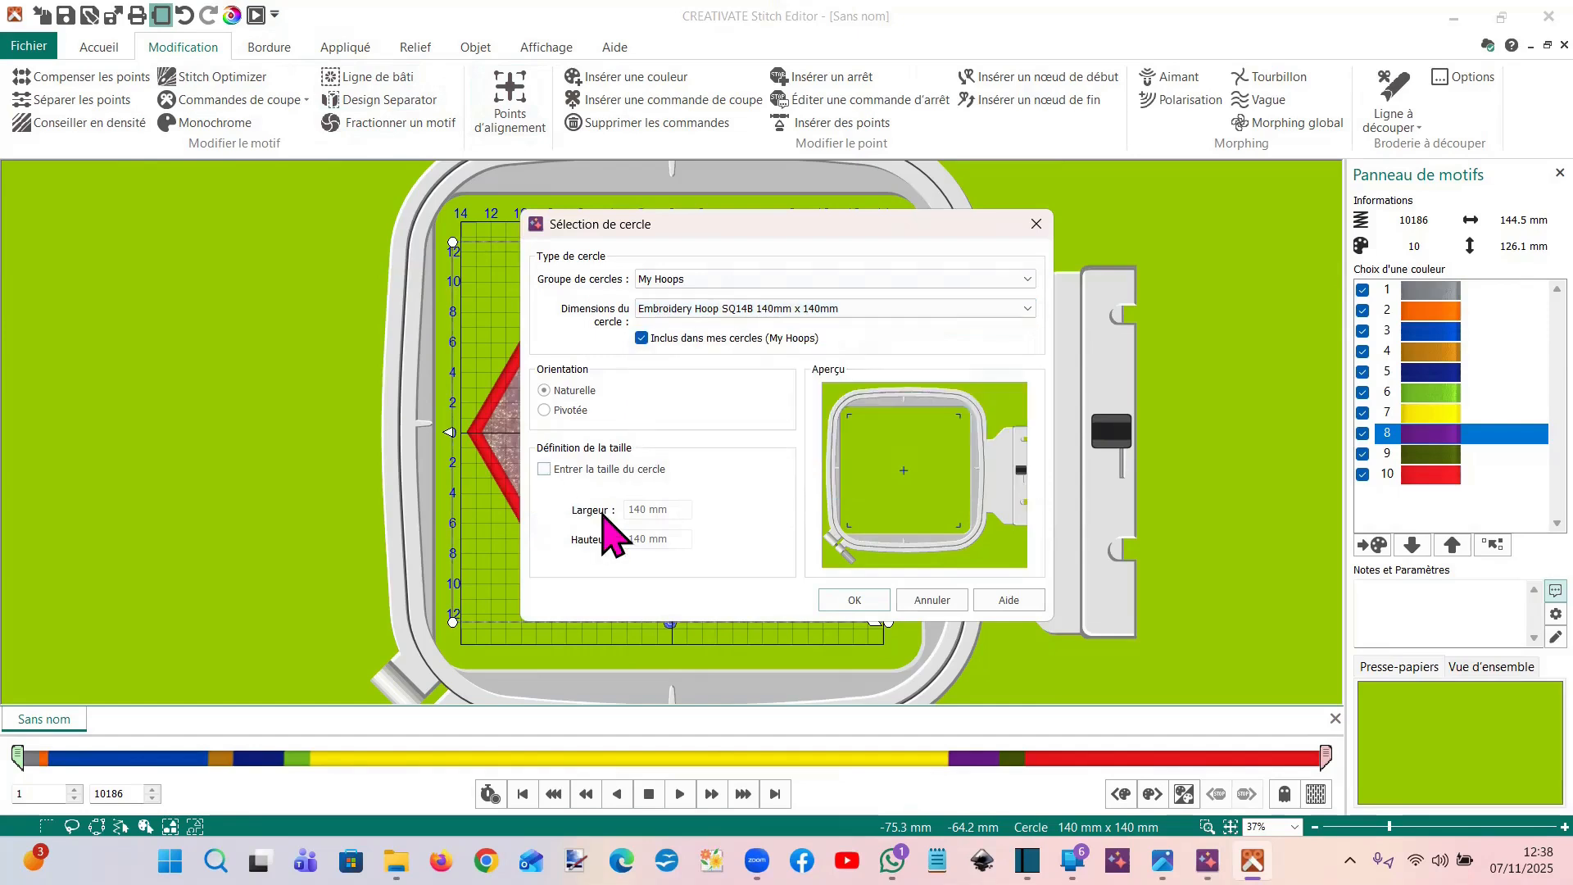
pyautogui.click(544, 469)
pyautogui.doubleClick(643, 510)
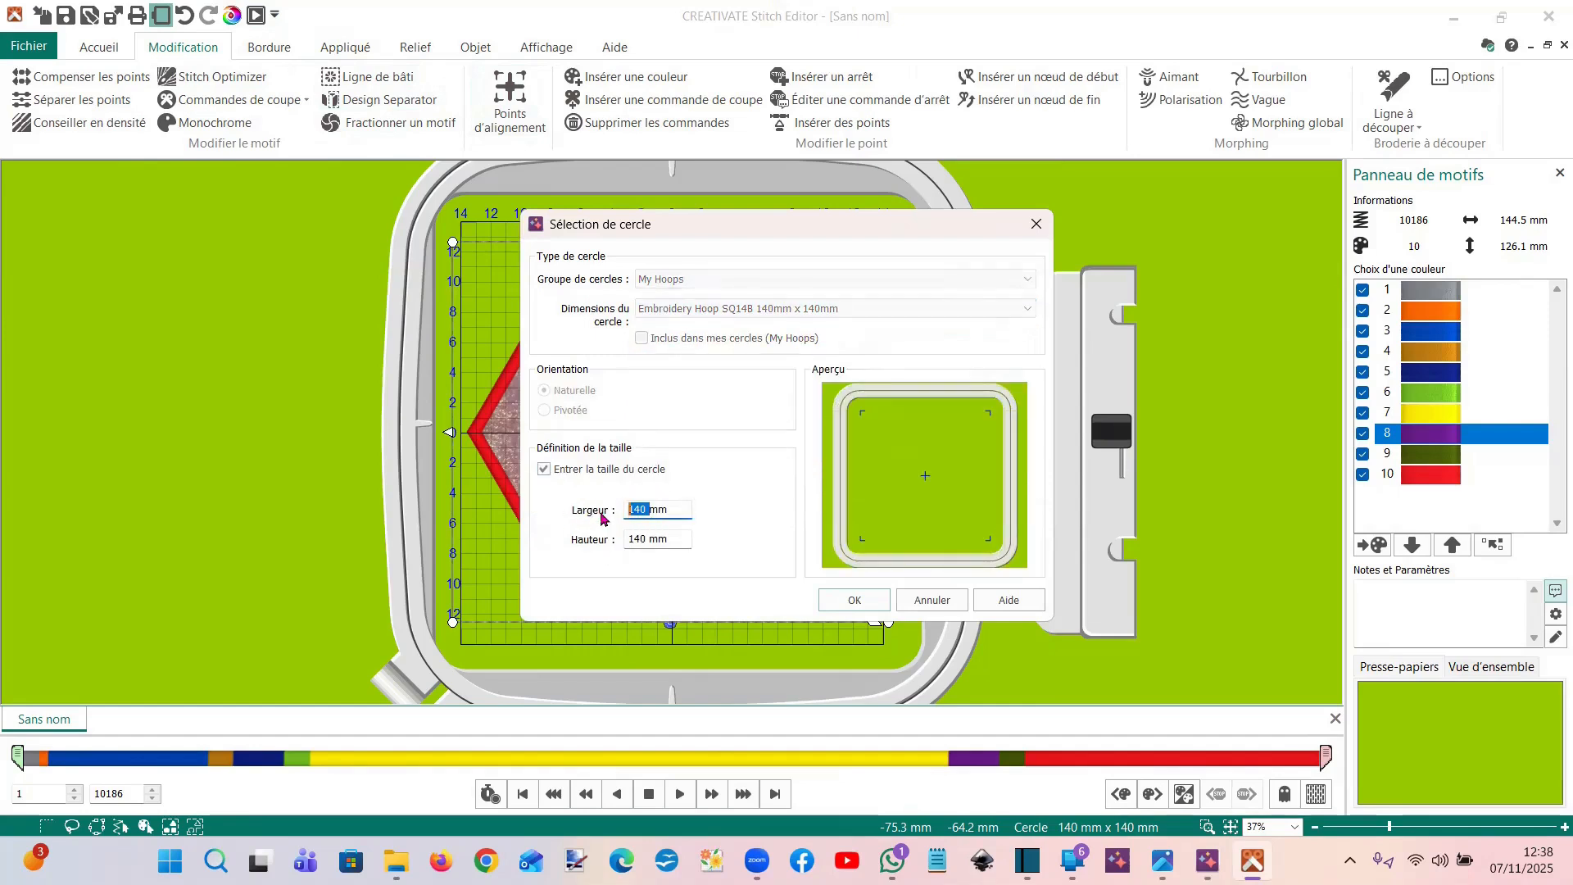
pyautogui.write('150')
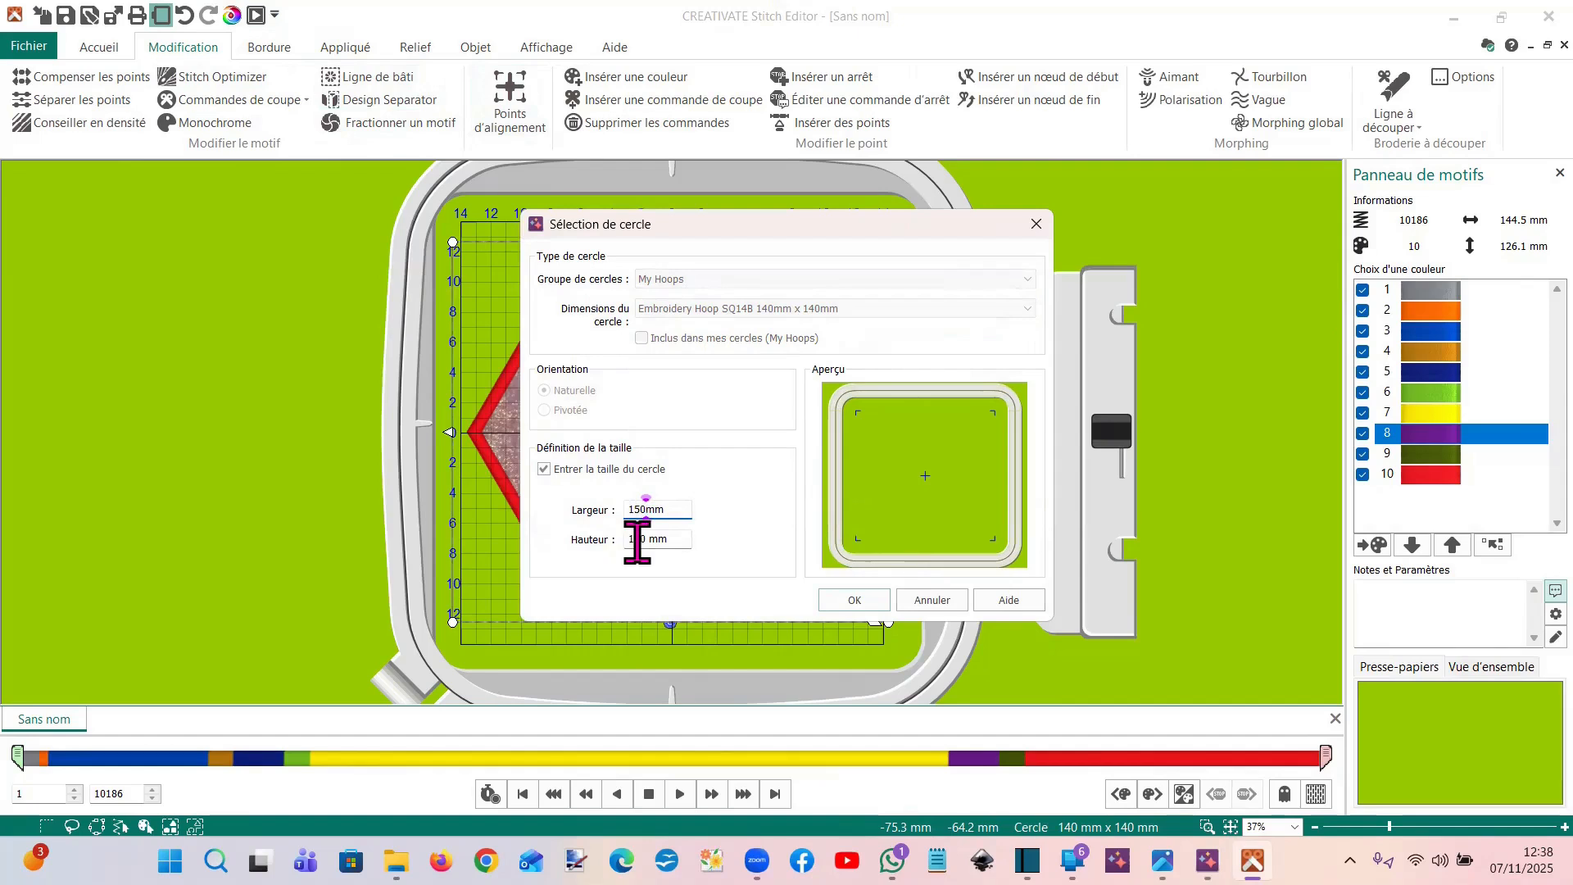
pyautogui.doubleClick(637, 538)
pyautogui.write('150')
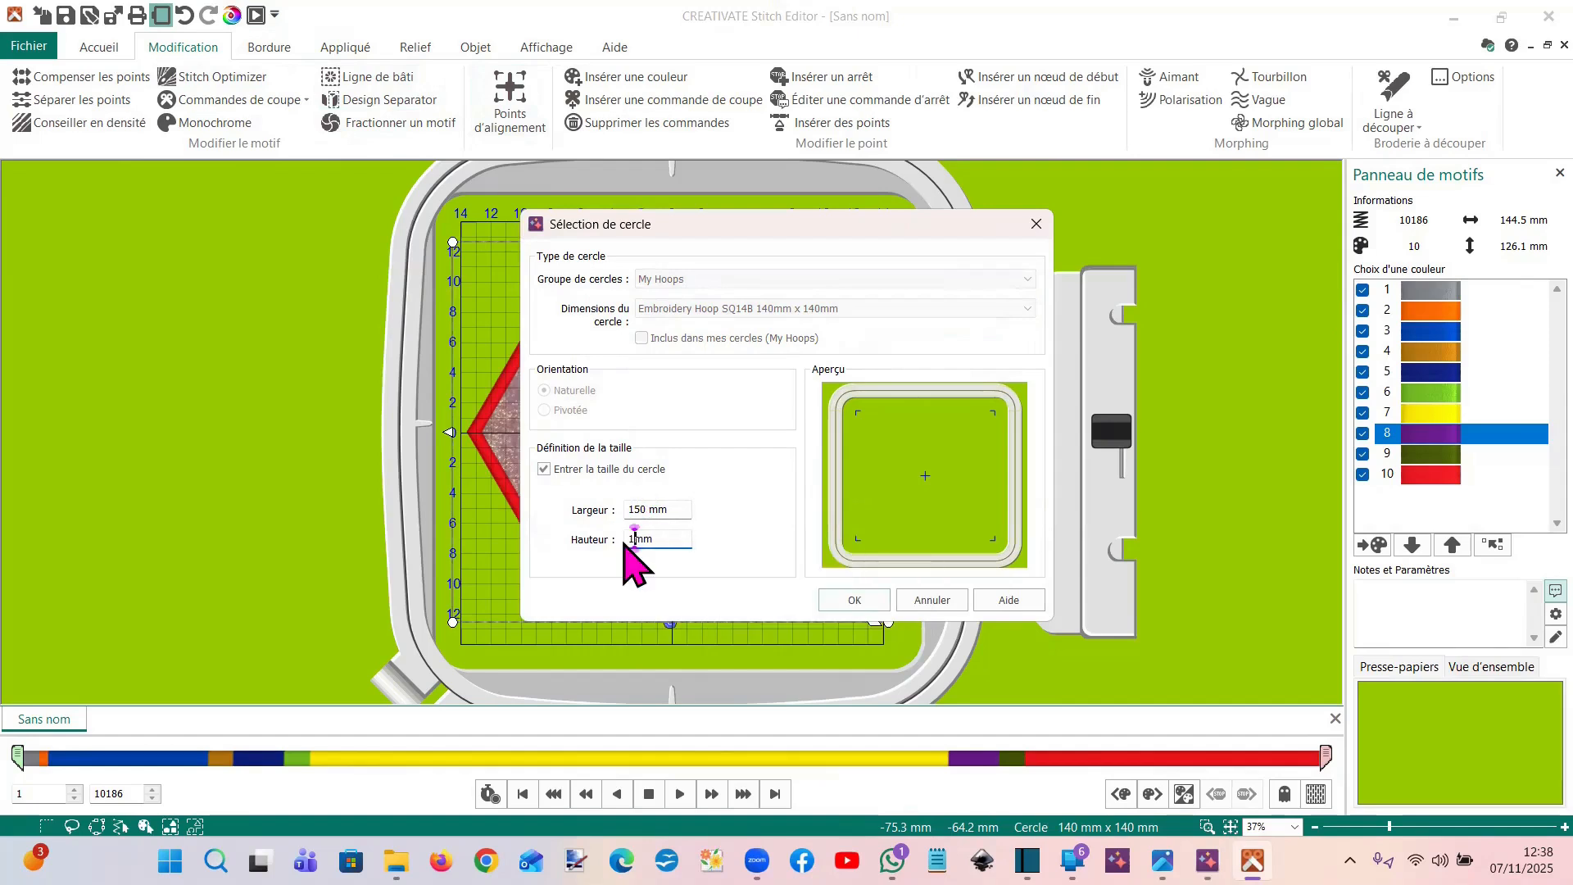
pyautogui.press('Return')
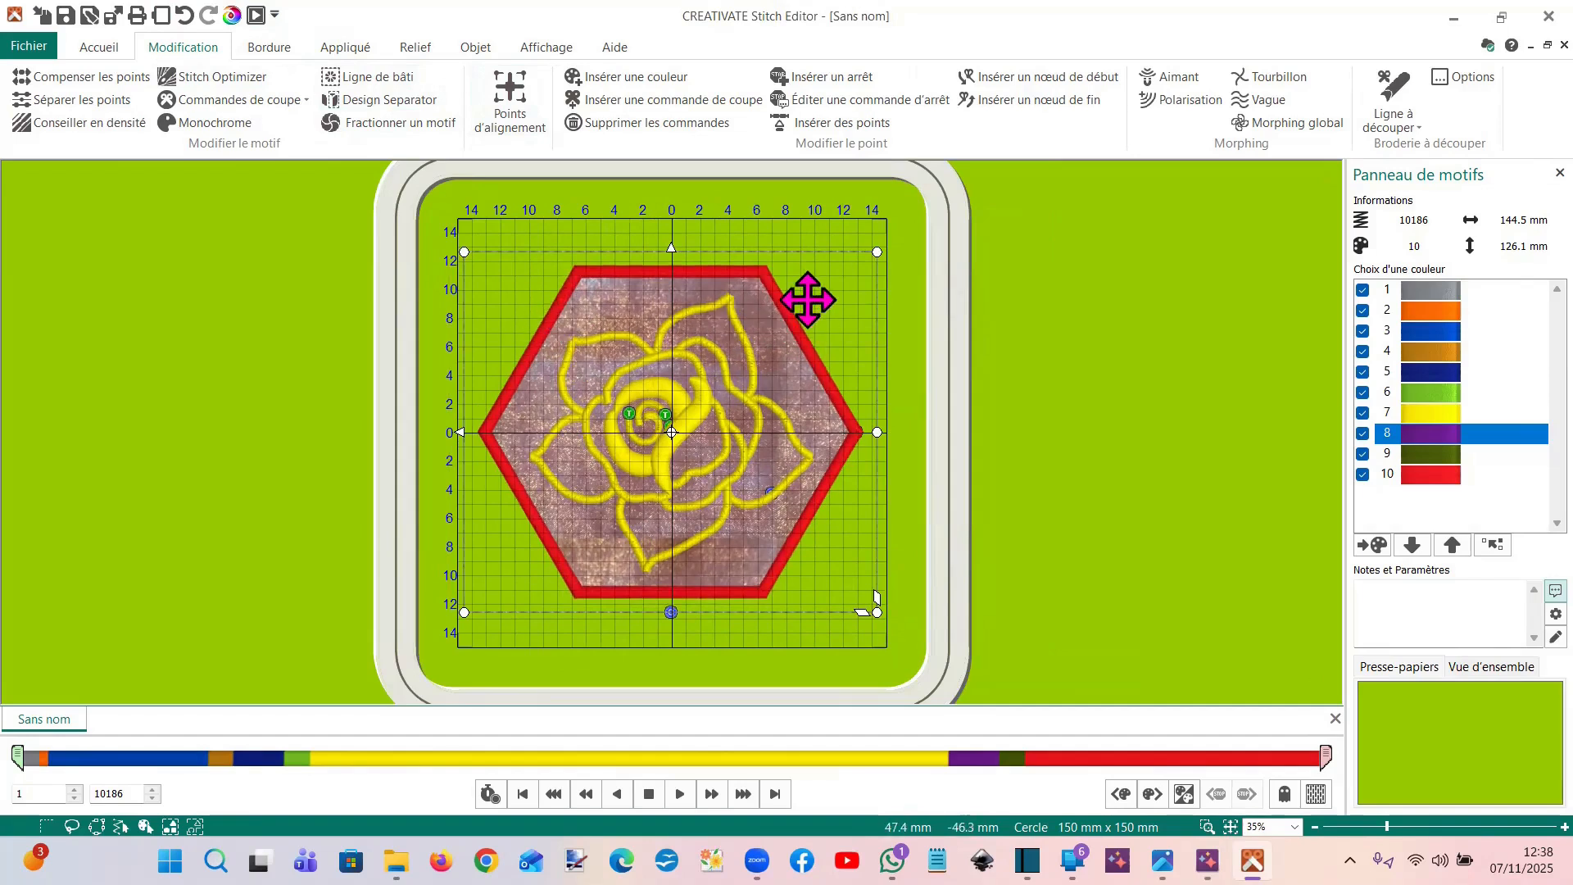
# Play the start of the design to check the order of the outer baste line, inner baste rectangle and crosshatch
pyautogui.click(255, 15)
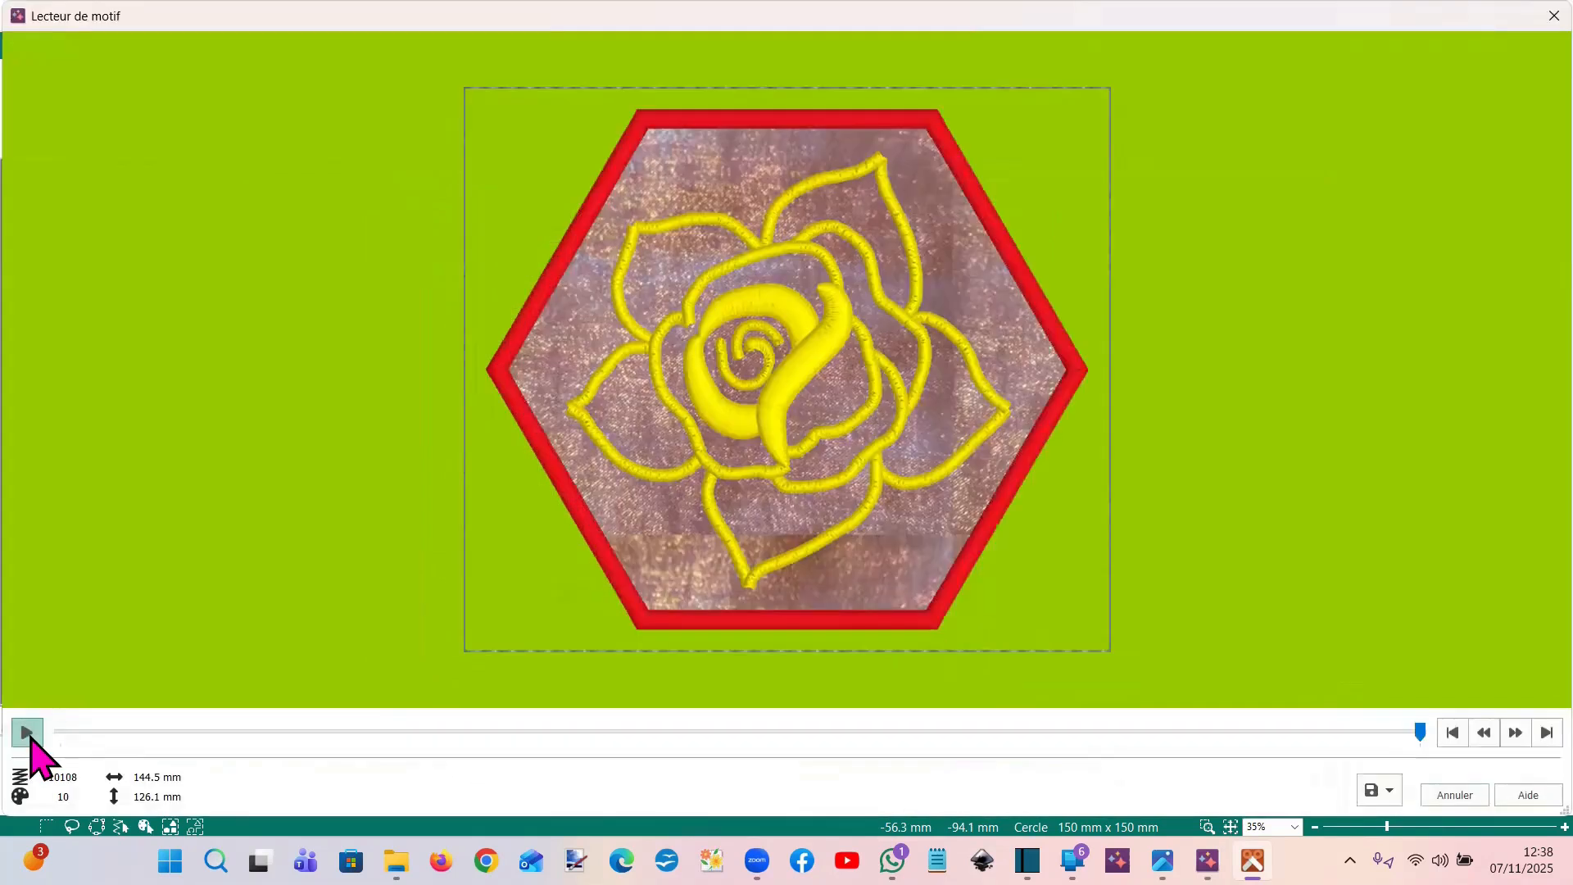
pyautogui.click(29, 732)
pyautogui.moveTo(61, 732)
pyautogui.mouseDown()
pyautogui.moveTo(101, 734)
pyautogui.moveTo(88, 734)
pyautogui.mouseUp()
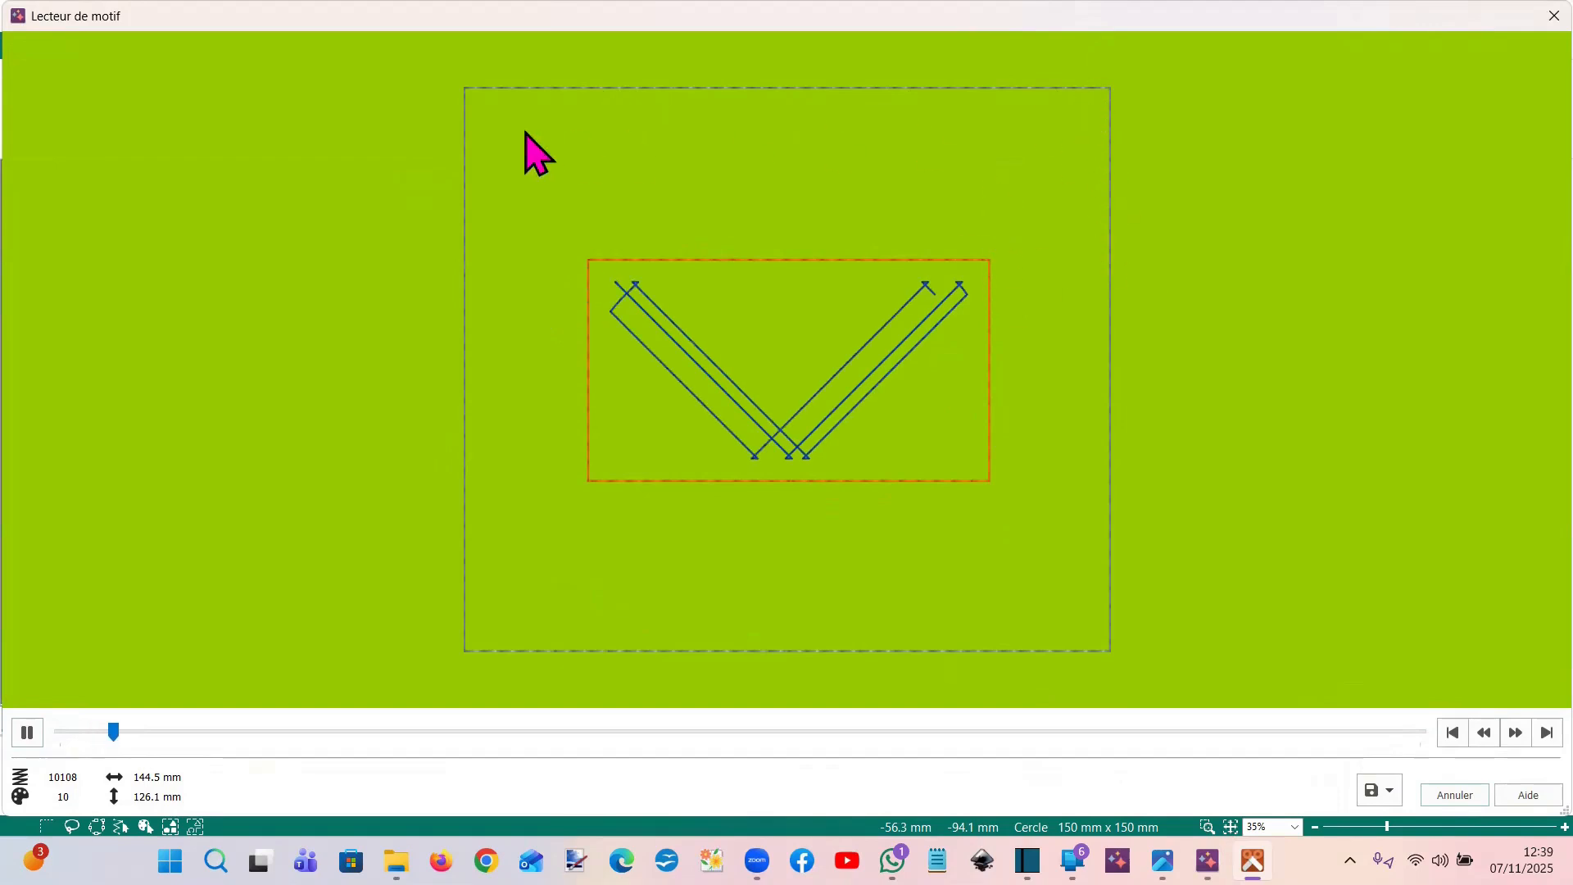
pyautogui.click(1553, 15)
# Move the orange baste rectangle to first in the colour order and replay the start of the design
pyautogui.click(1433, 311)
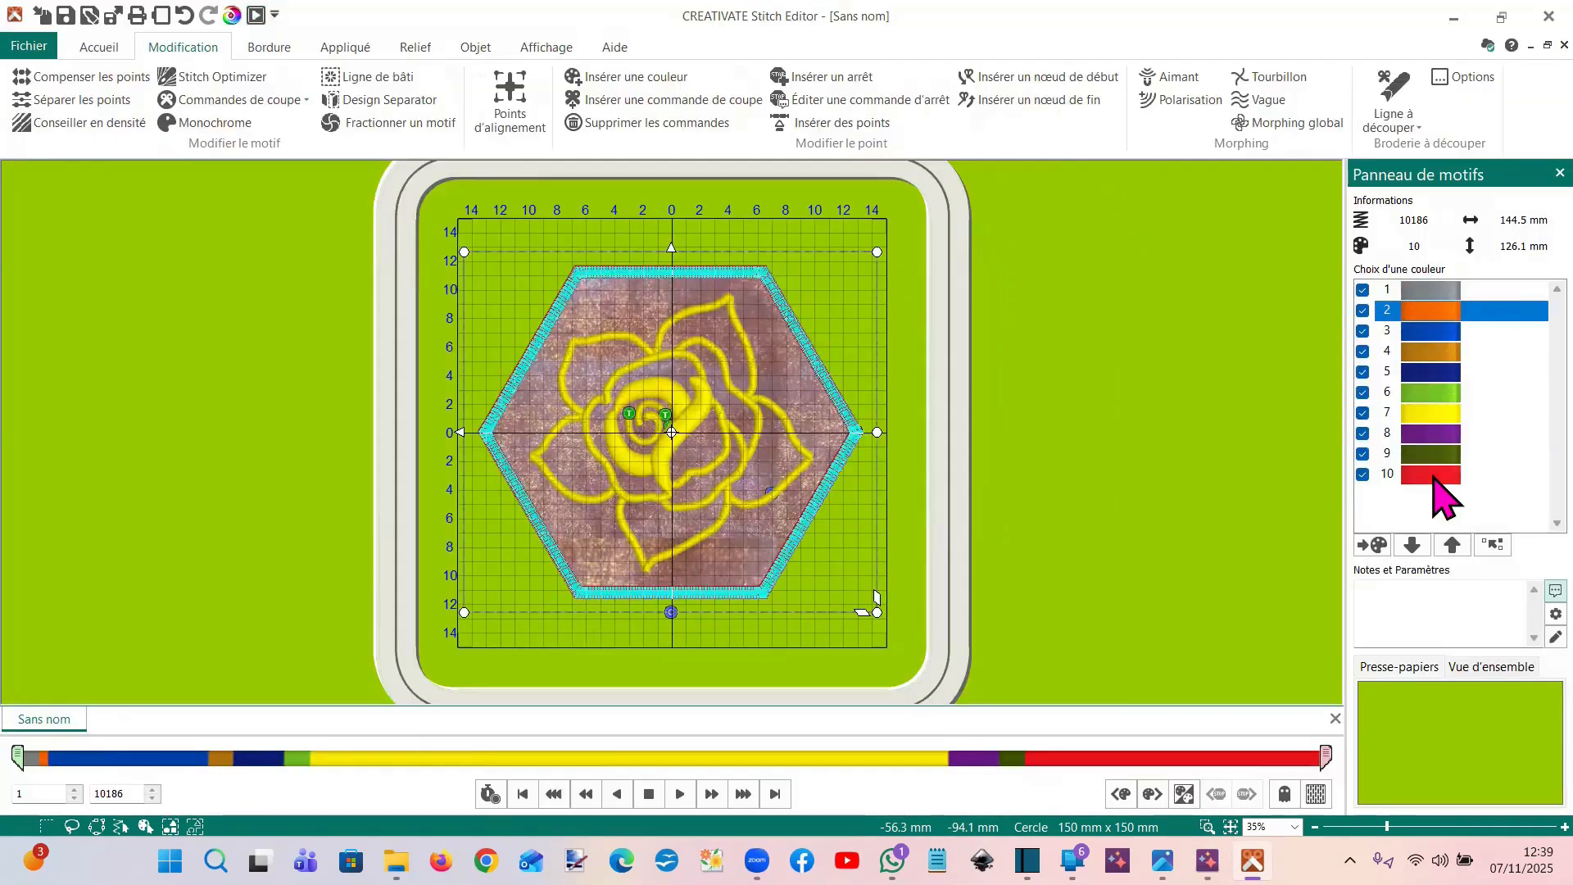
pyautogui.click(1451, 544)
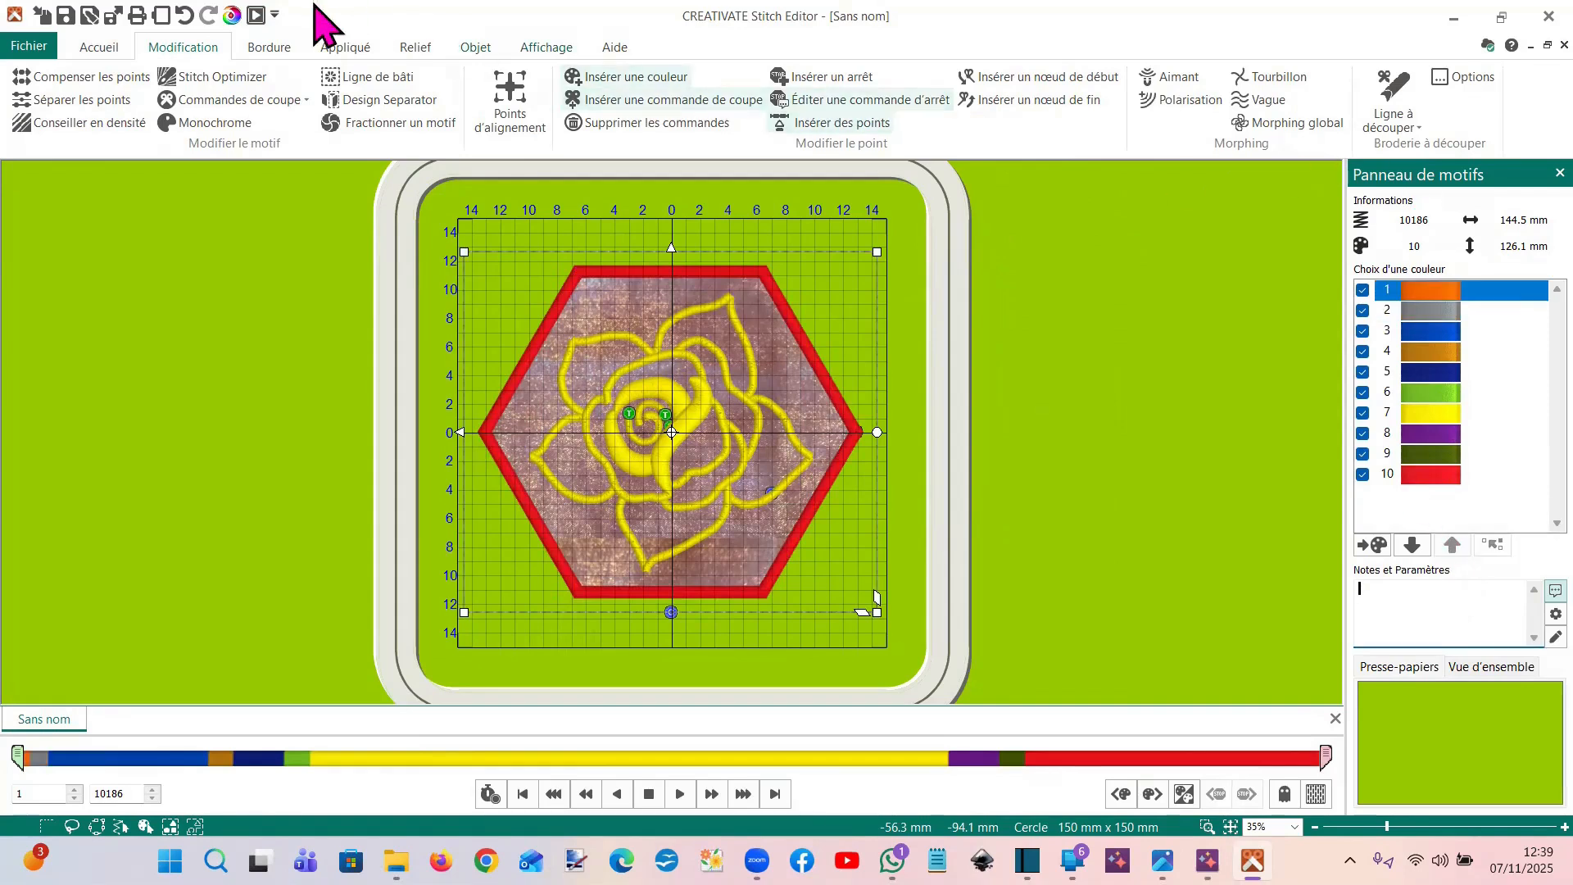
pyautogui.click(256, 16)
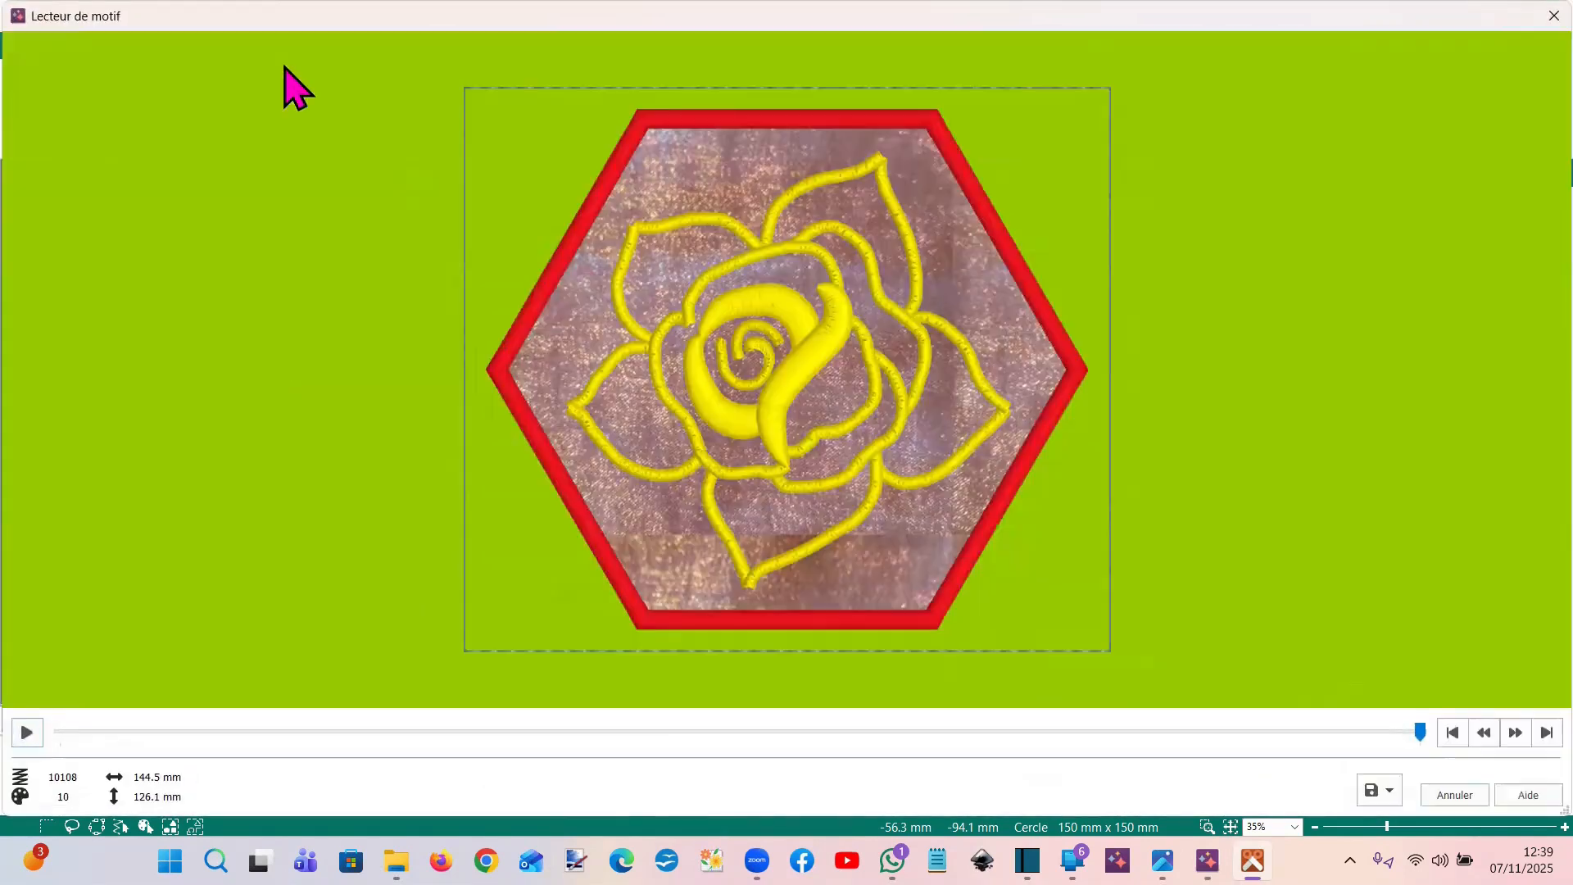
pyautogui.click(27, 733)
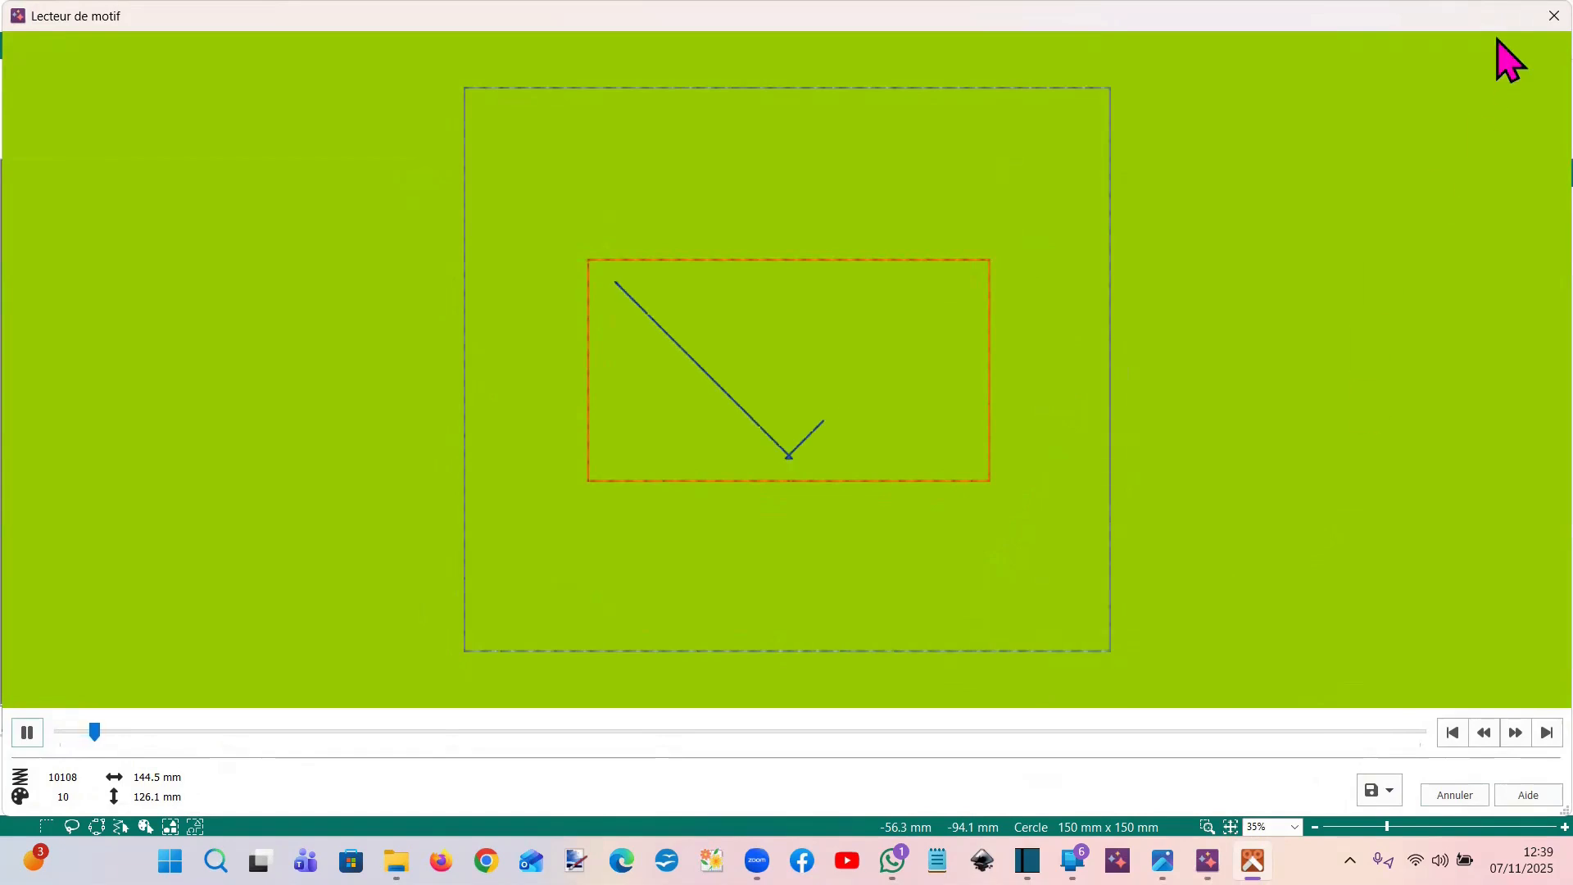
pyautogui.click(1552, 15)
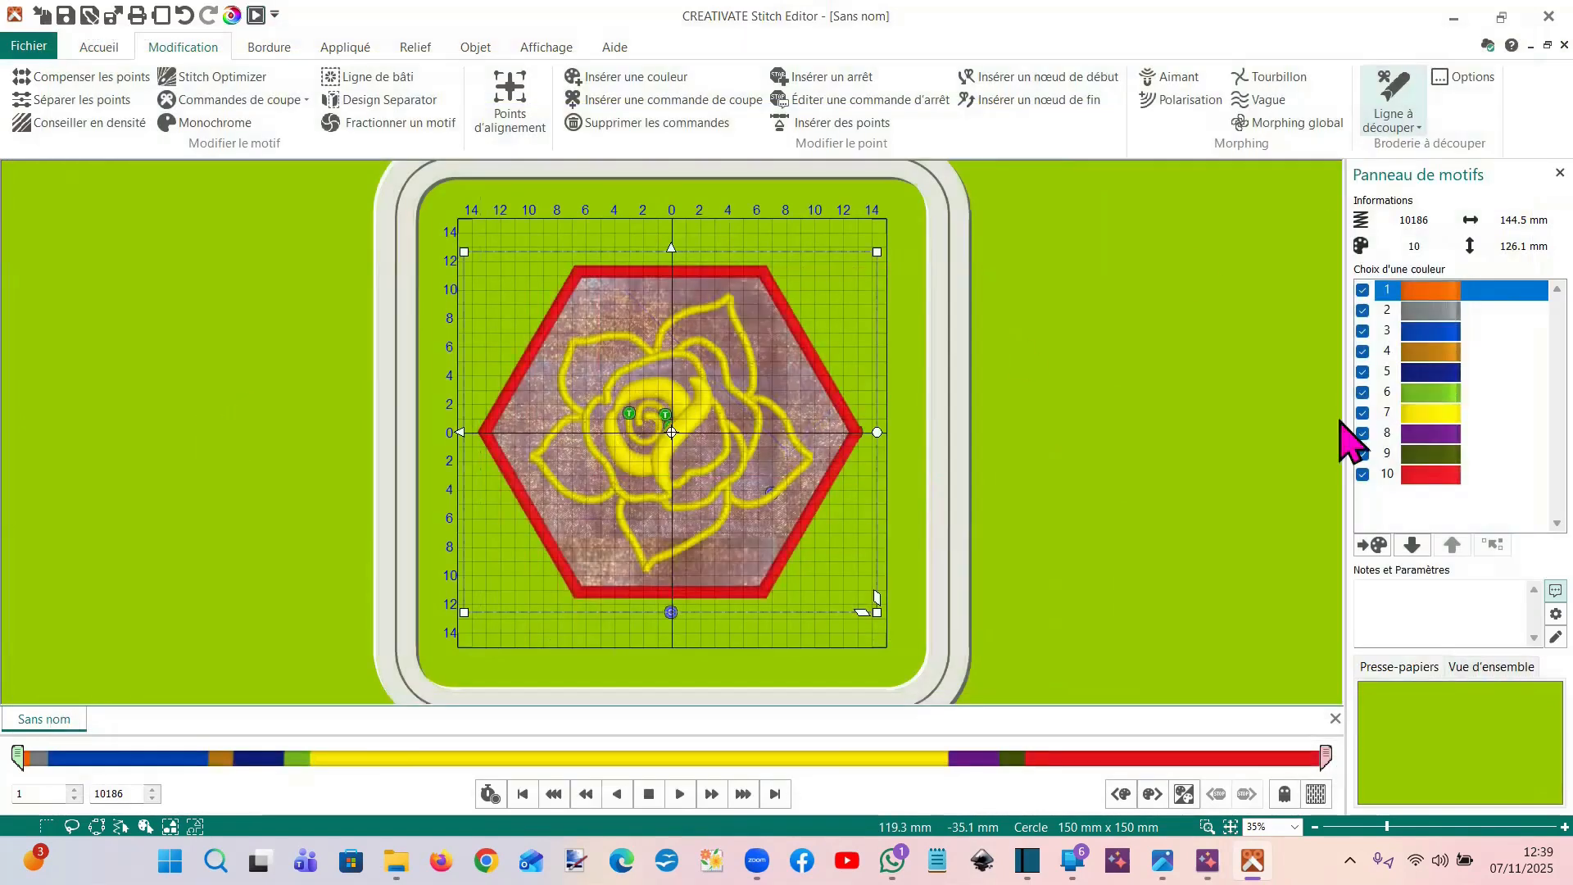
# Close Stitch Editor to return to Embroidery and change the hexagon satin border, thread colour 10, to light pink
pyautogui.click(1548, 16)
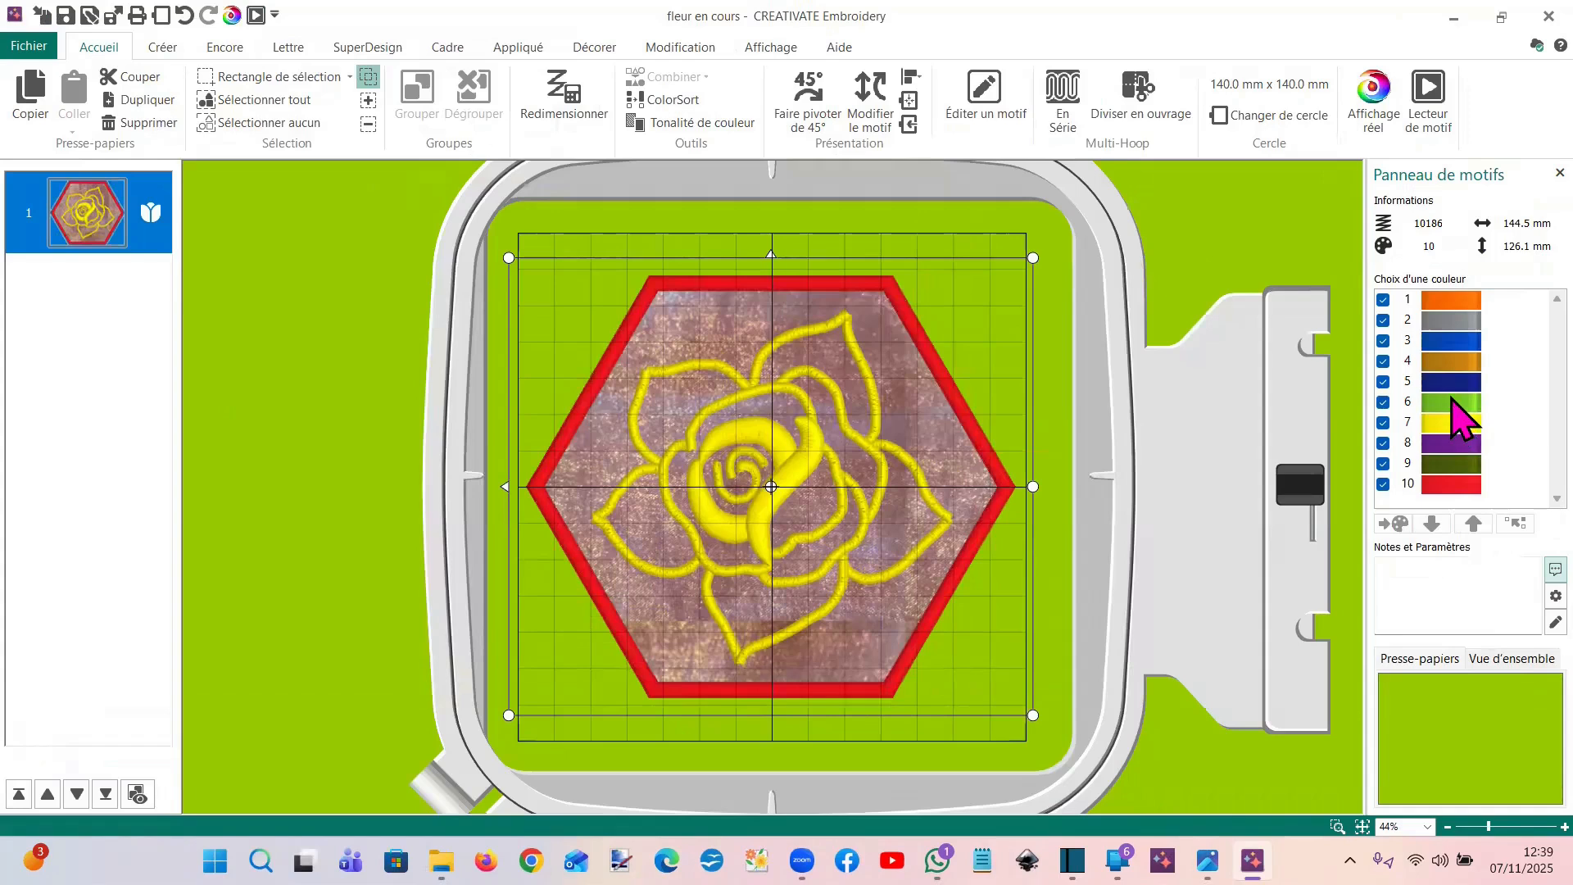
pyautogui.click(1448, 485)
pyautogui.click(1448, 484)
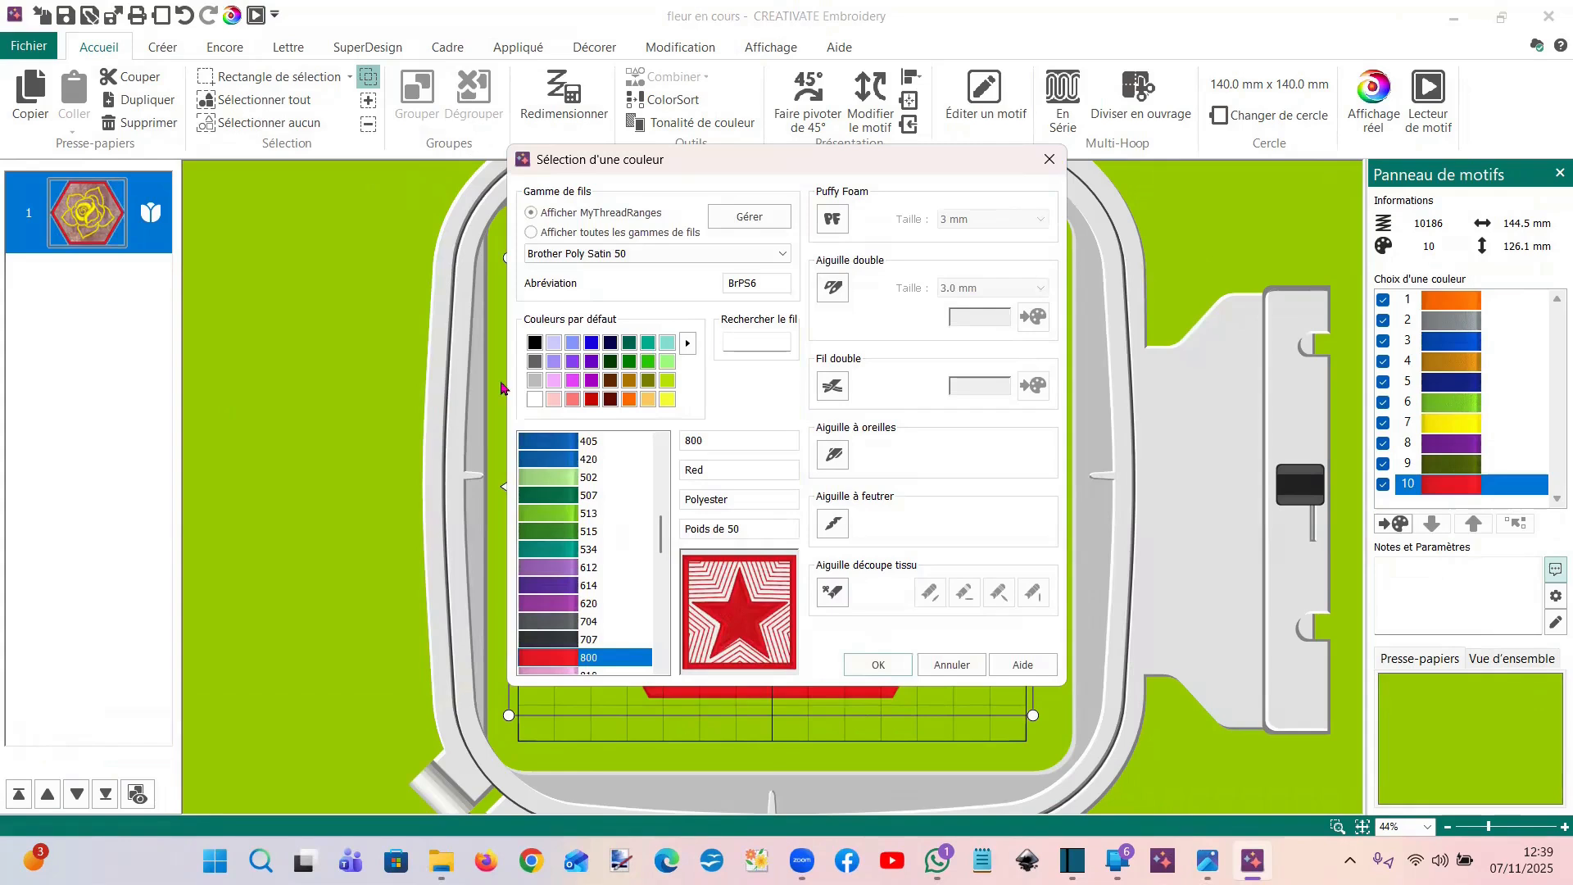
pyautogui.click(561, 400)
pyautogui.click(875, 664)
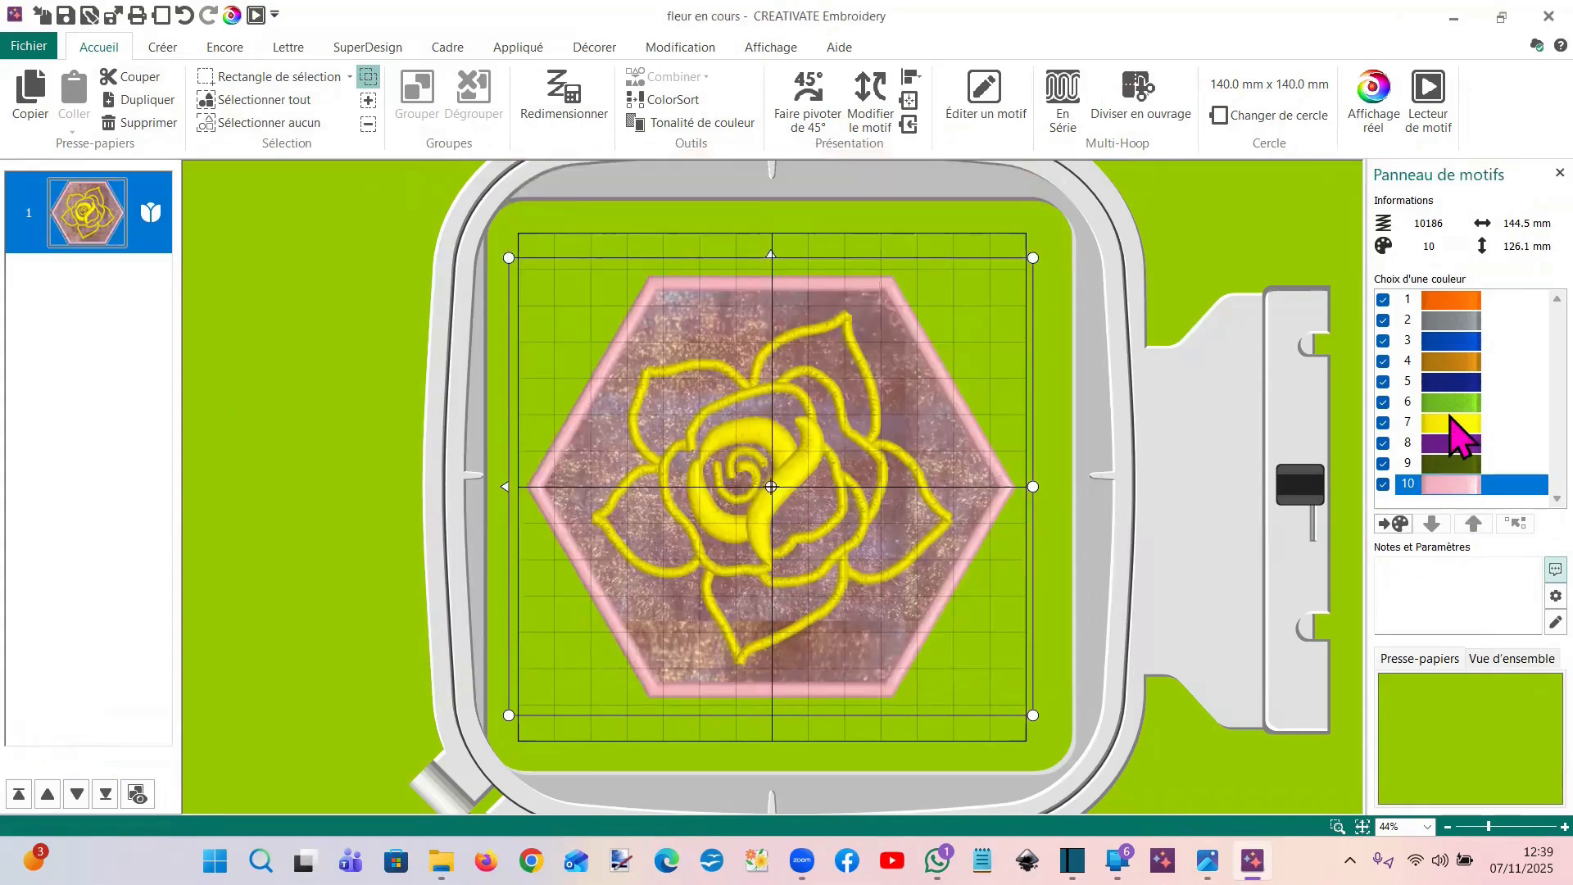
# Change the rose's thread colour 7 to pale pinkish lilac
pyautogui.doubleClick(1450, 425)
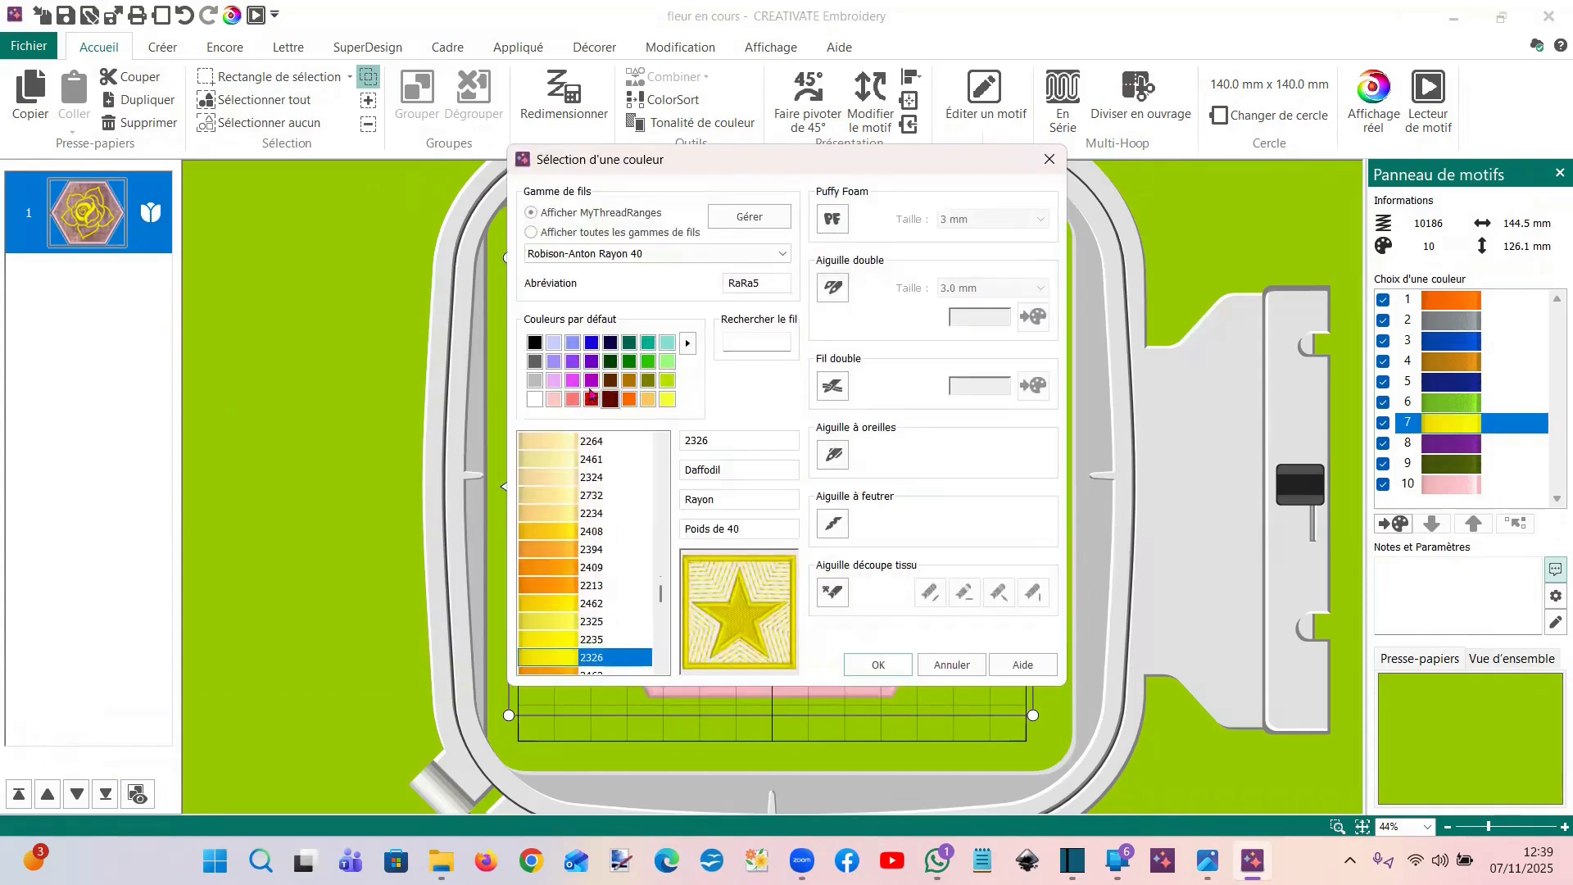
pyautogui.click(553, 383)
pyautogui.click(878, 663)
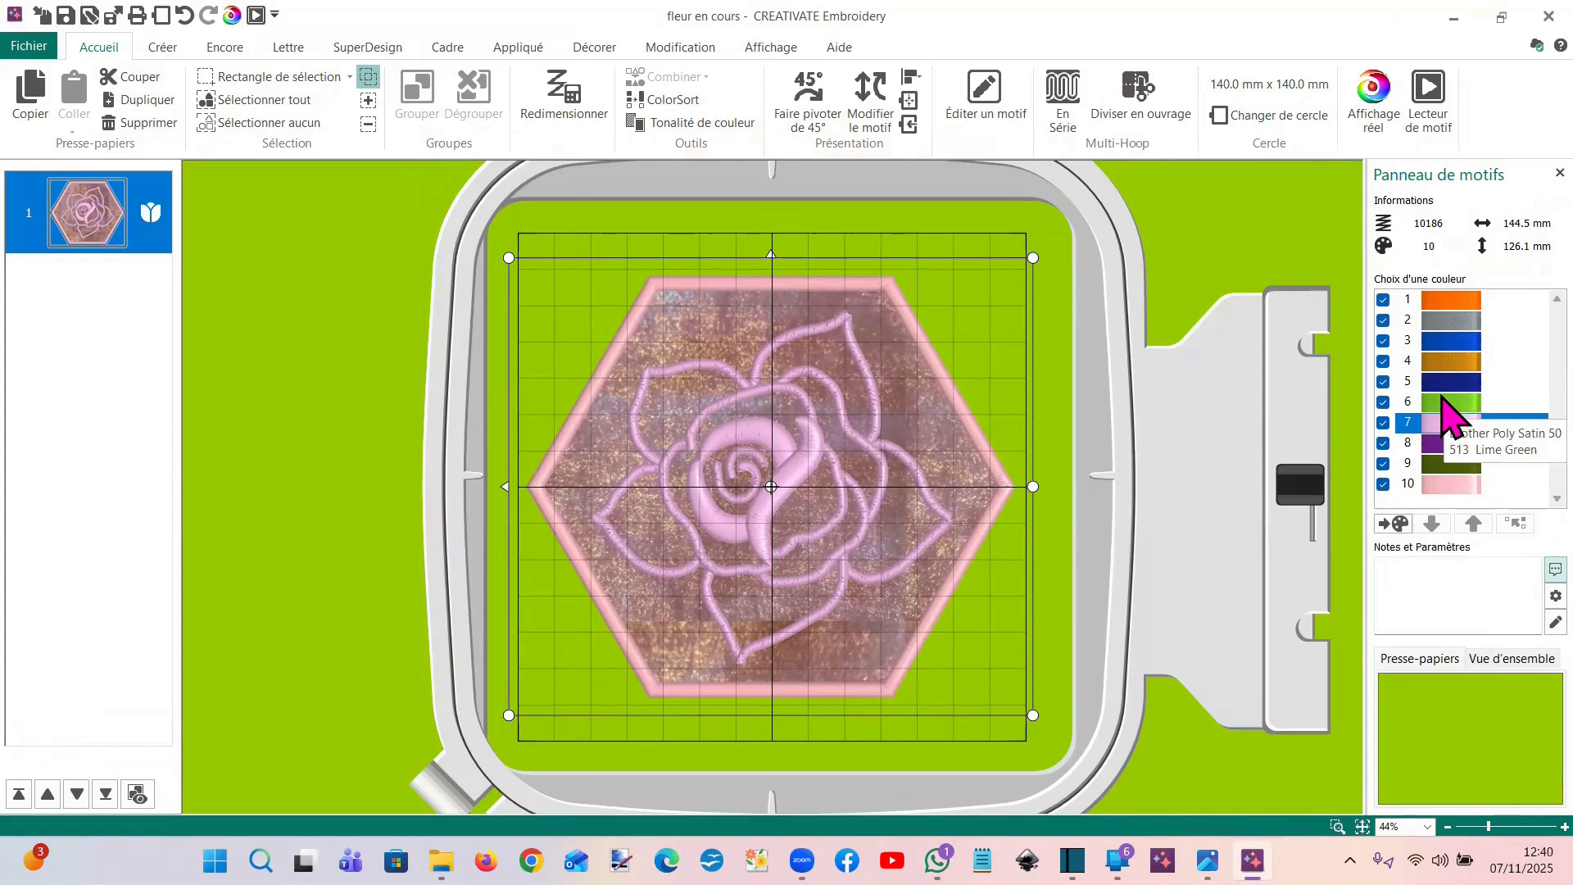
pyautogui.click(1439, 426)
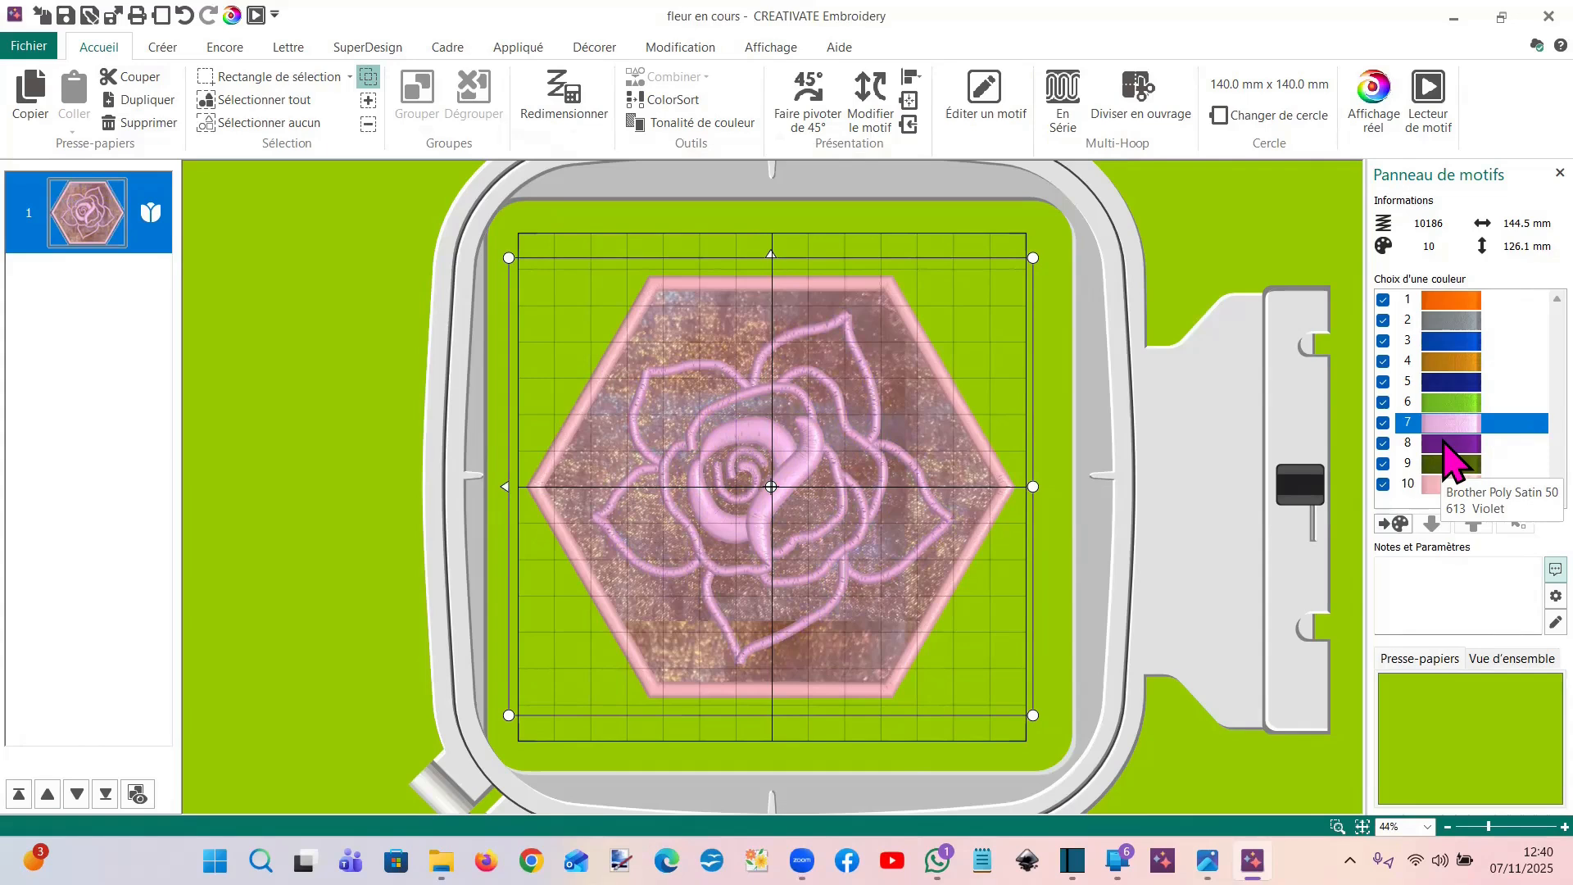
pyautogui.moveTo(1443, 431)
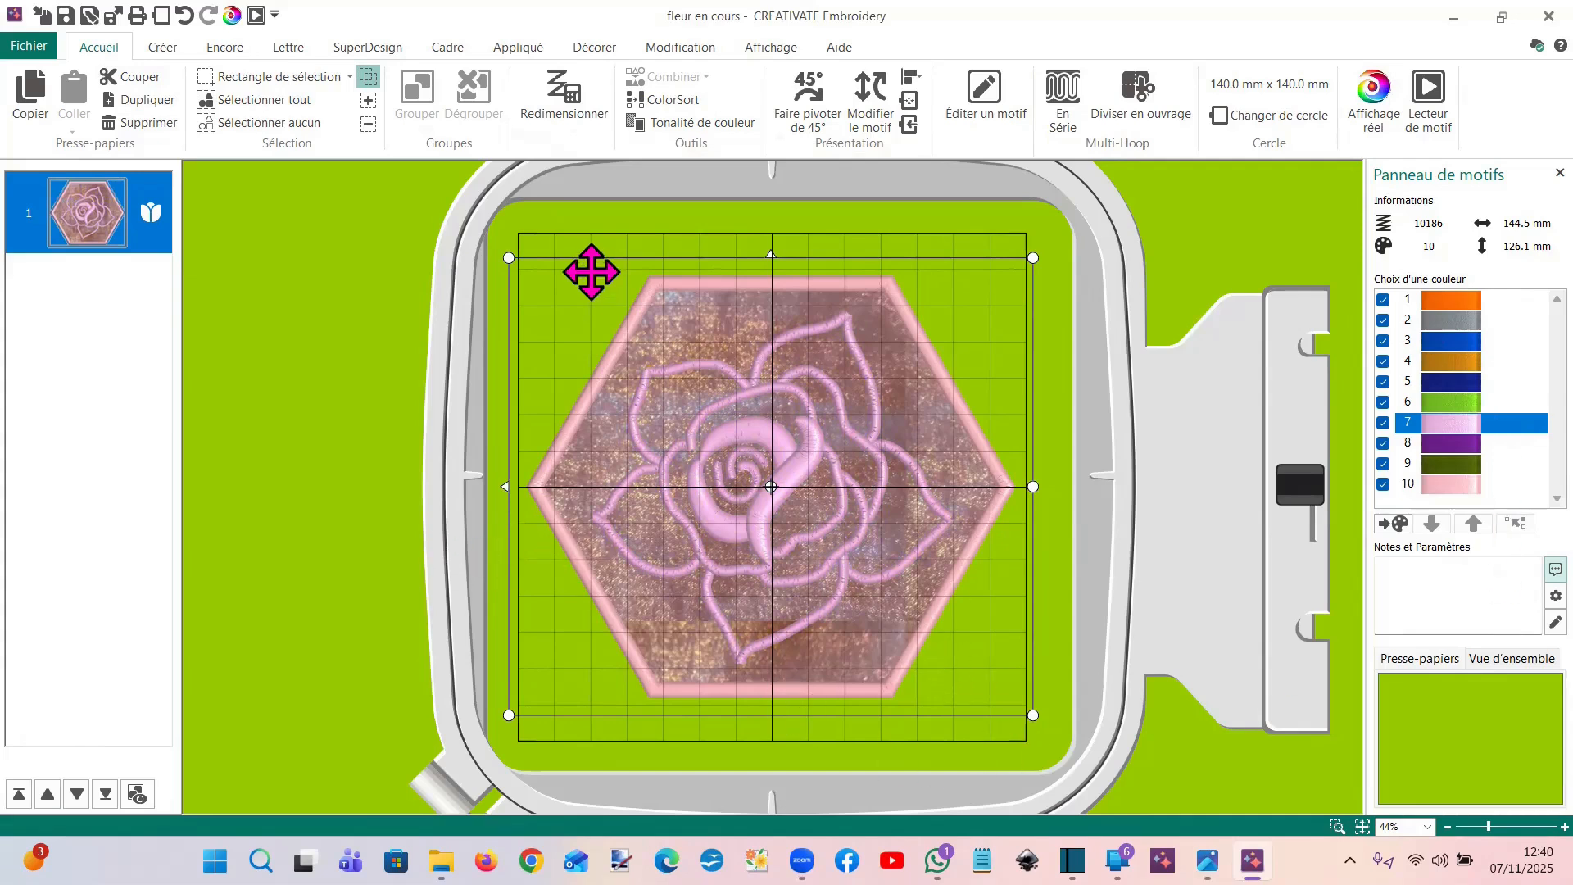
# Switch to the Photos window to view the tutorial image of the mended and embroidered fabric
pyautogui.moveTo(1208, 861)
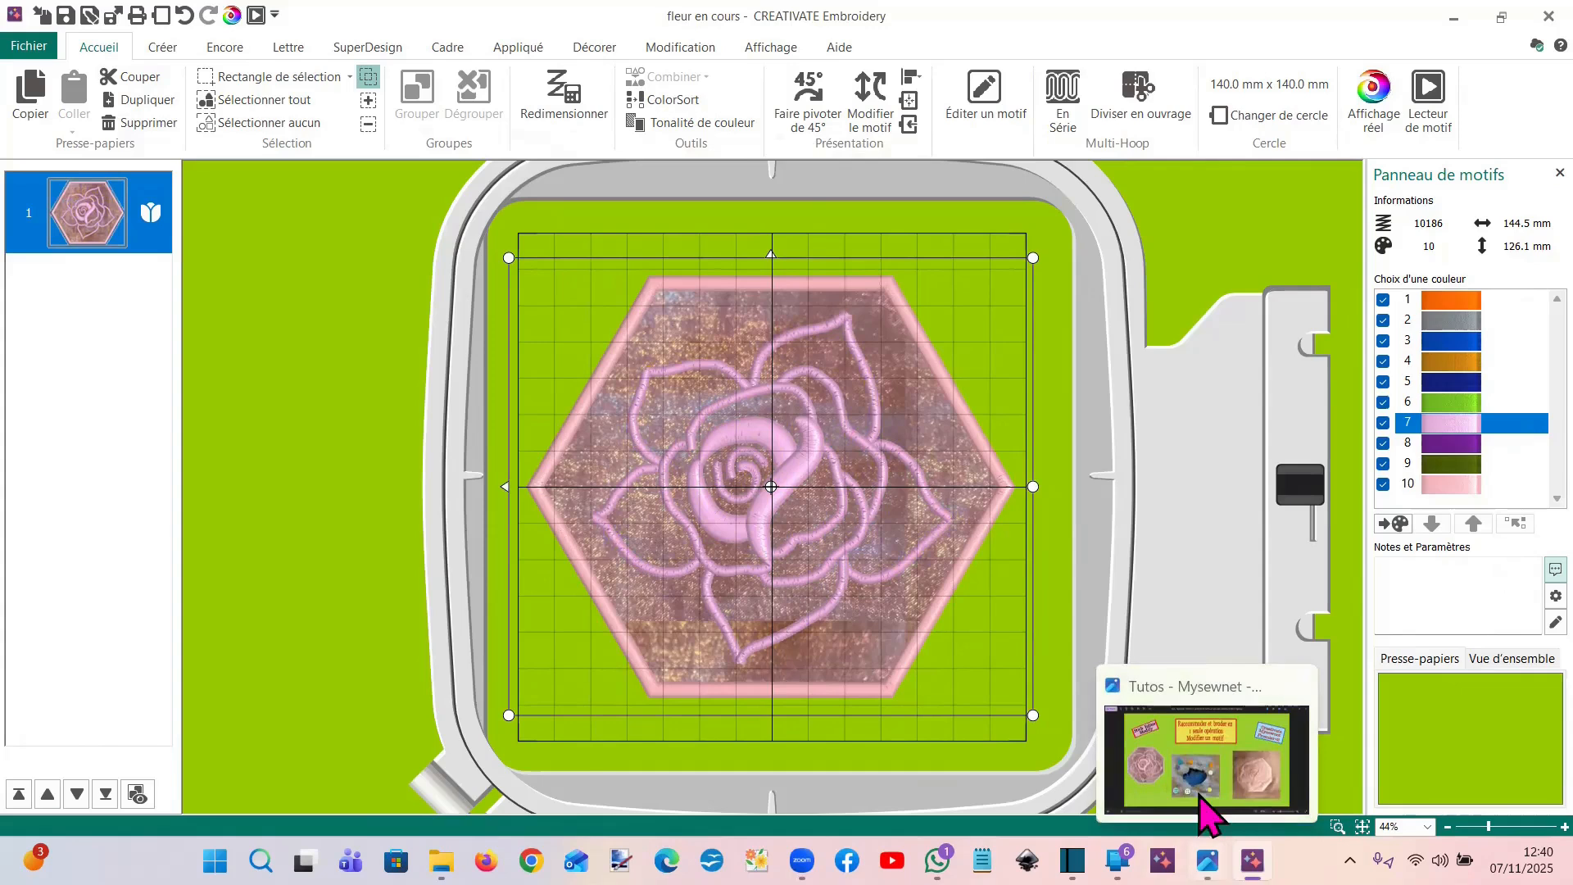
pyautogui.click(1201, 811)
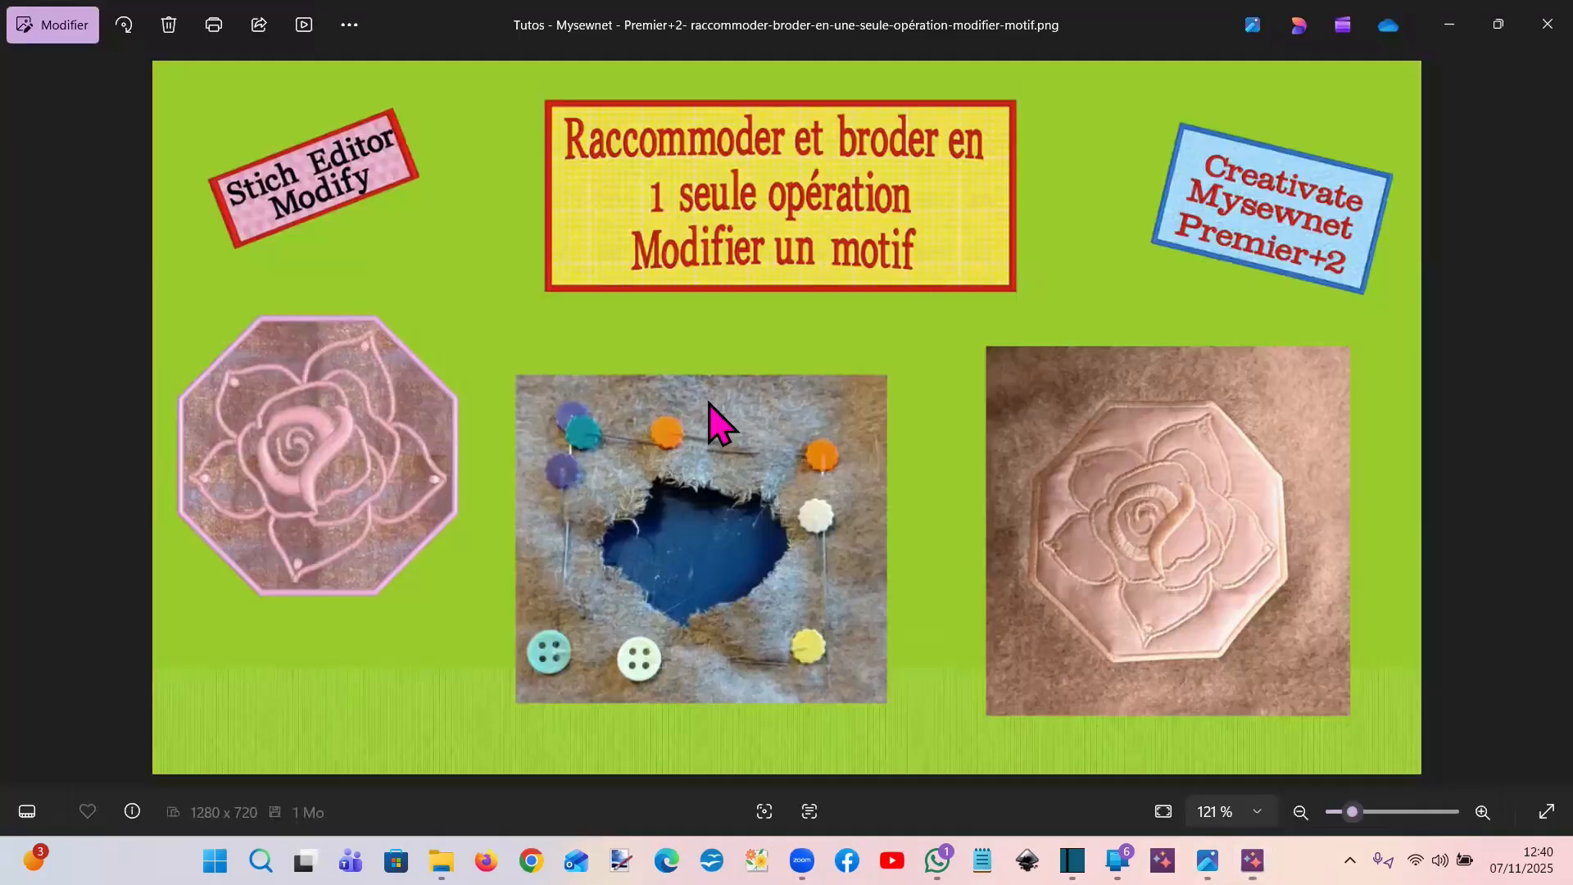